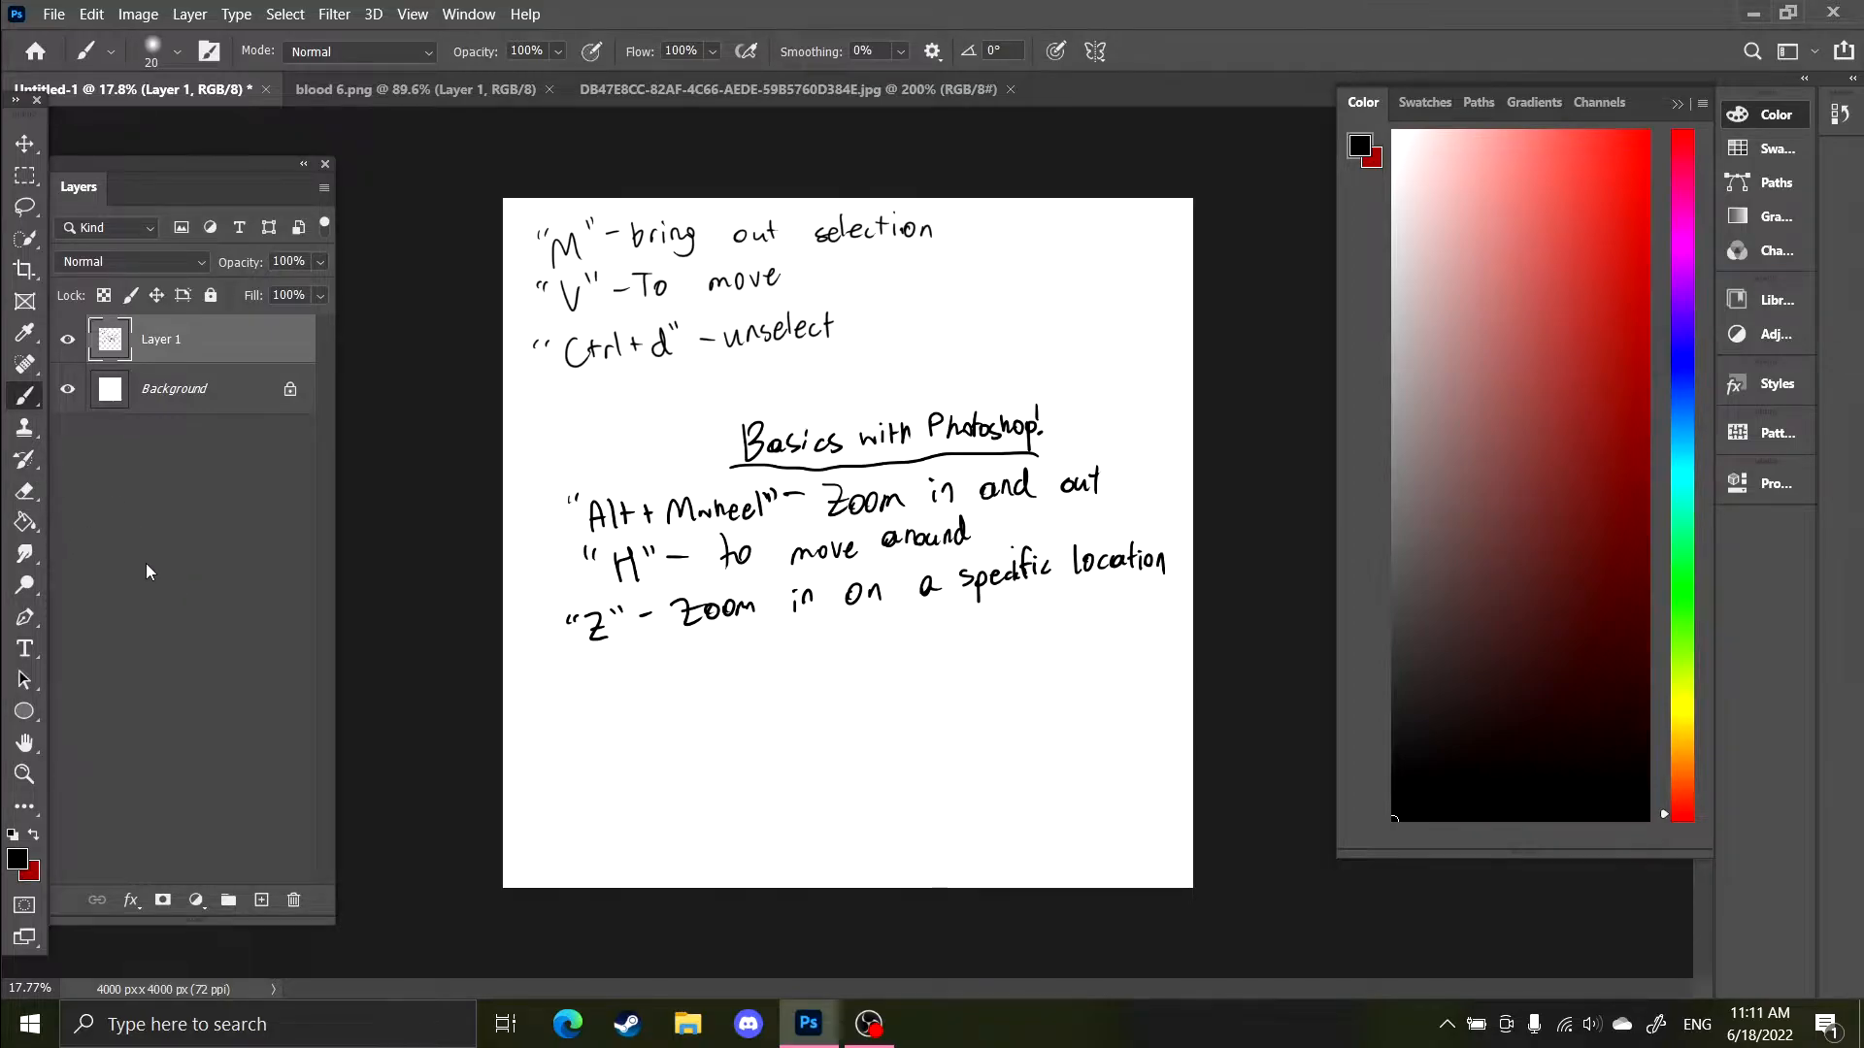
# With the Brush tool, handwrite the shortcut note "B" - brush in black below the "Ctrl+d" line.
pyautogui.click(29, 520)
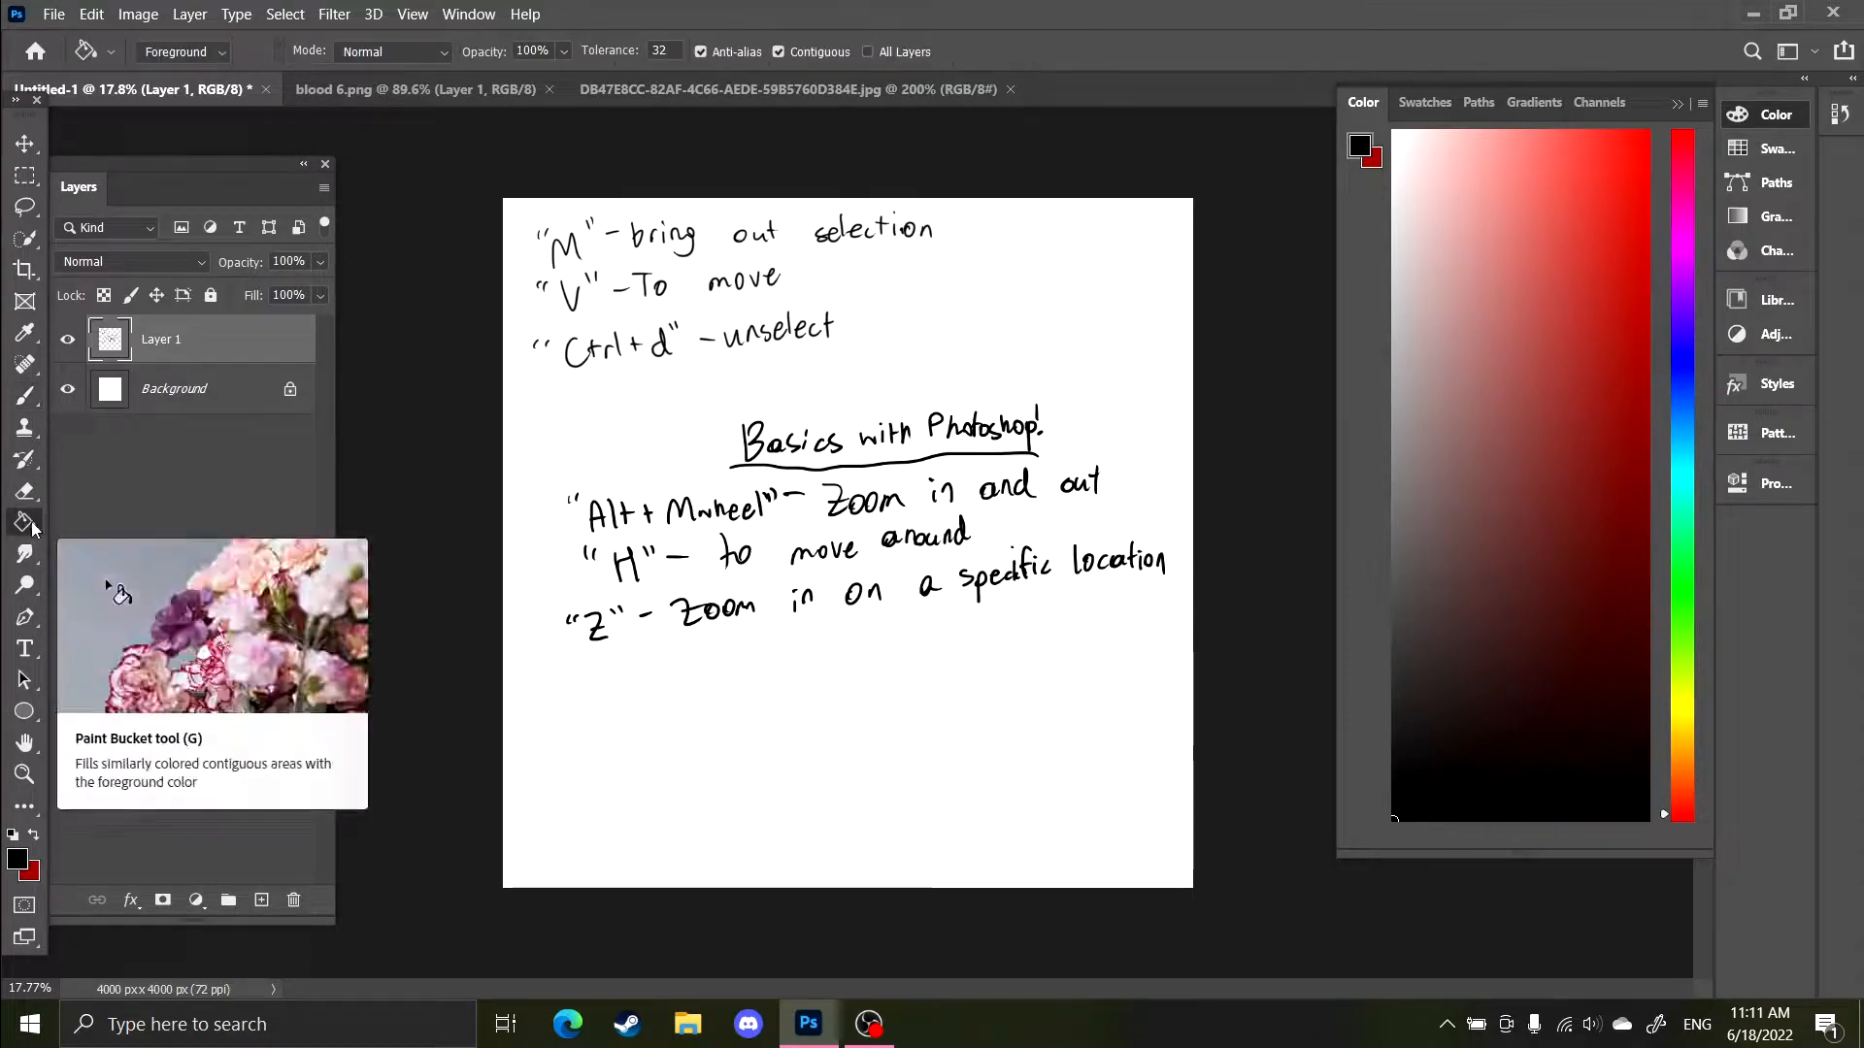
pyautogui.click(30, 495)
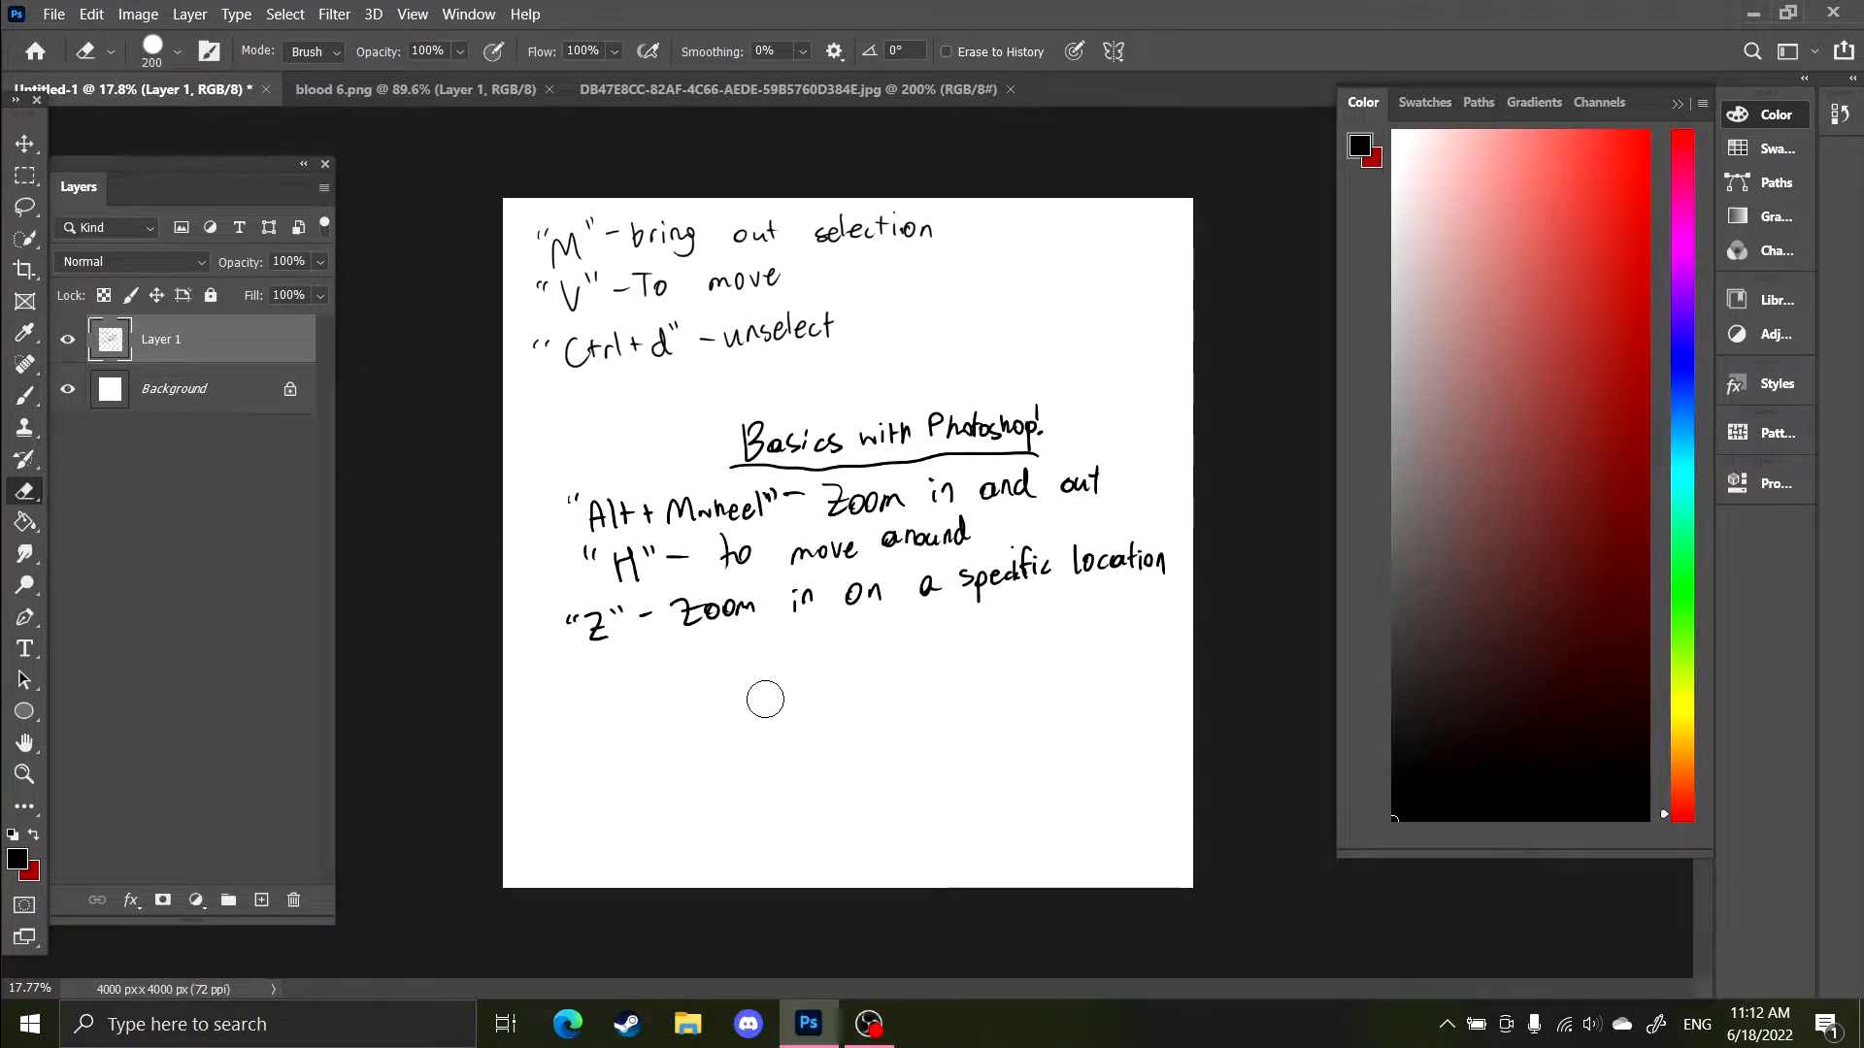
pyautogui.press('b')
pyautogui.keyDown('alt'); pyautogui.scroll(2, 666, 711); pyautogui.keyUp('alt')
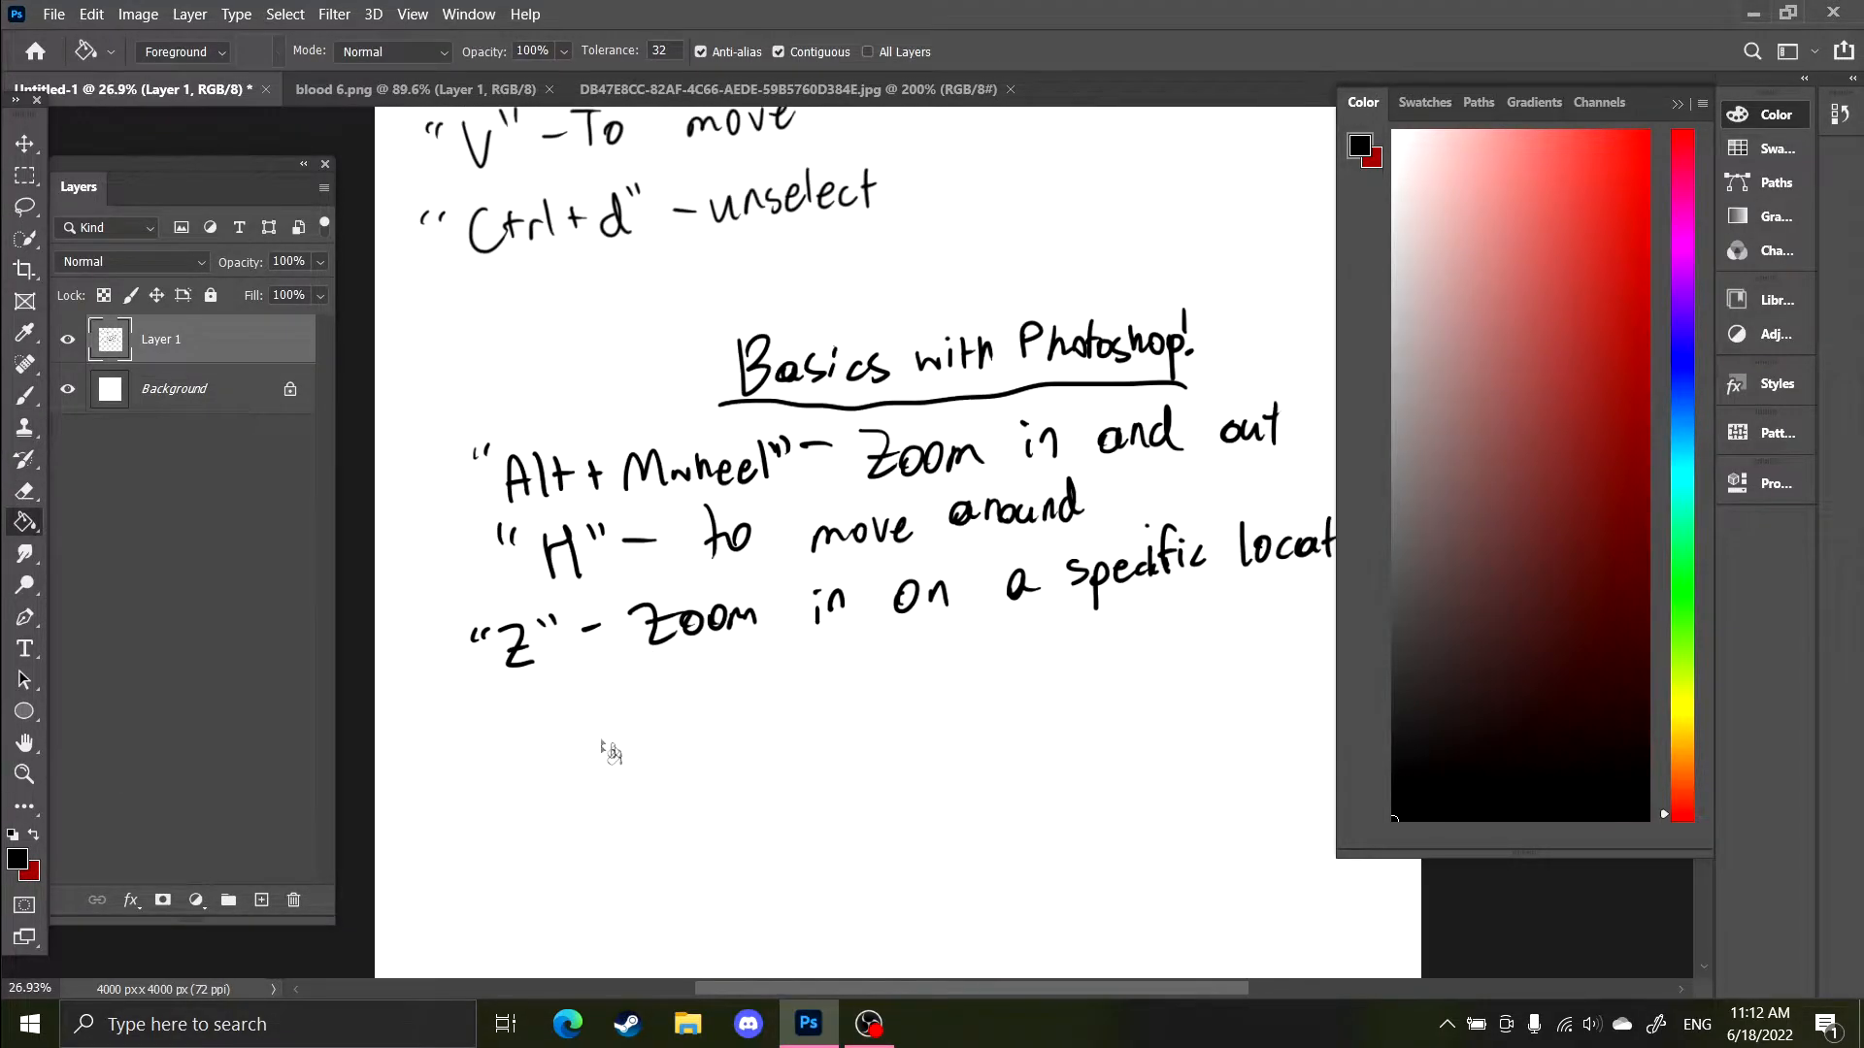
pyautogui.moveTo(647, 687); pyautogui.dragTo(664, 625)
pyautogui.keyDown('alt'); pyautogui.scroll(3, 517, 805); pyautogui.keyUp('alt')
pyautogui.moveTo(581, 567); pyautogui.dragTo(645, 444)
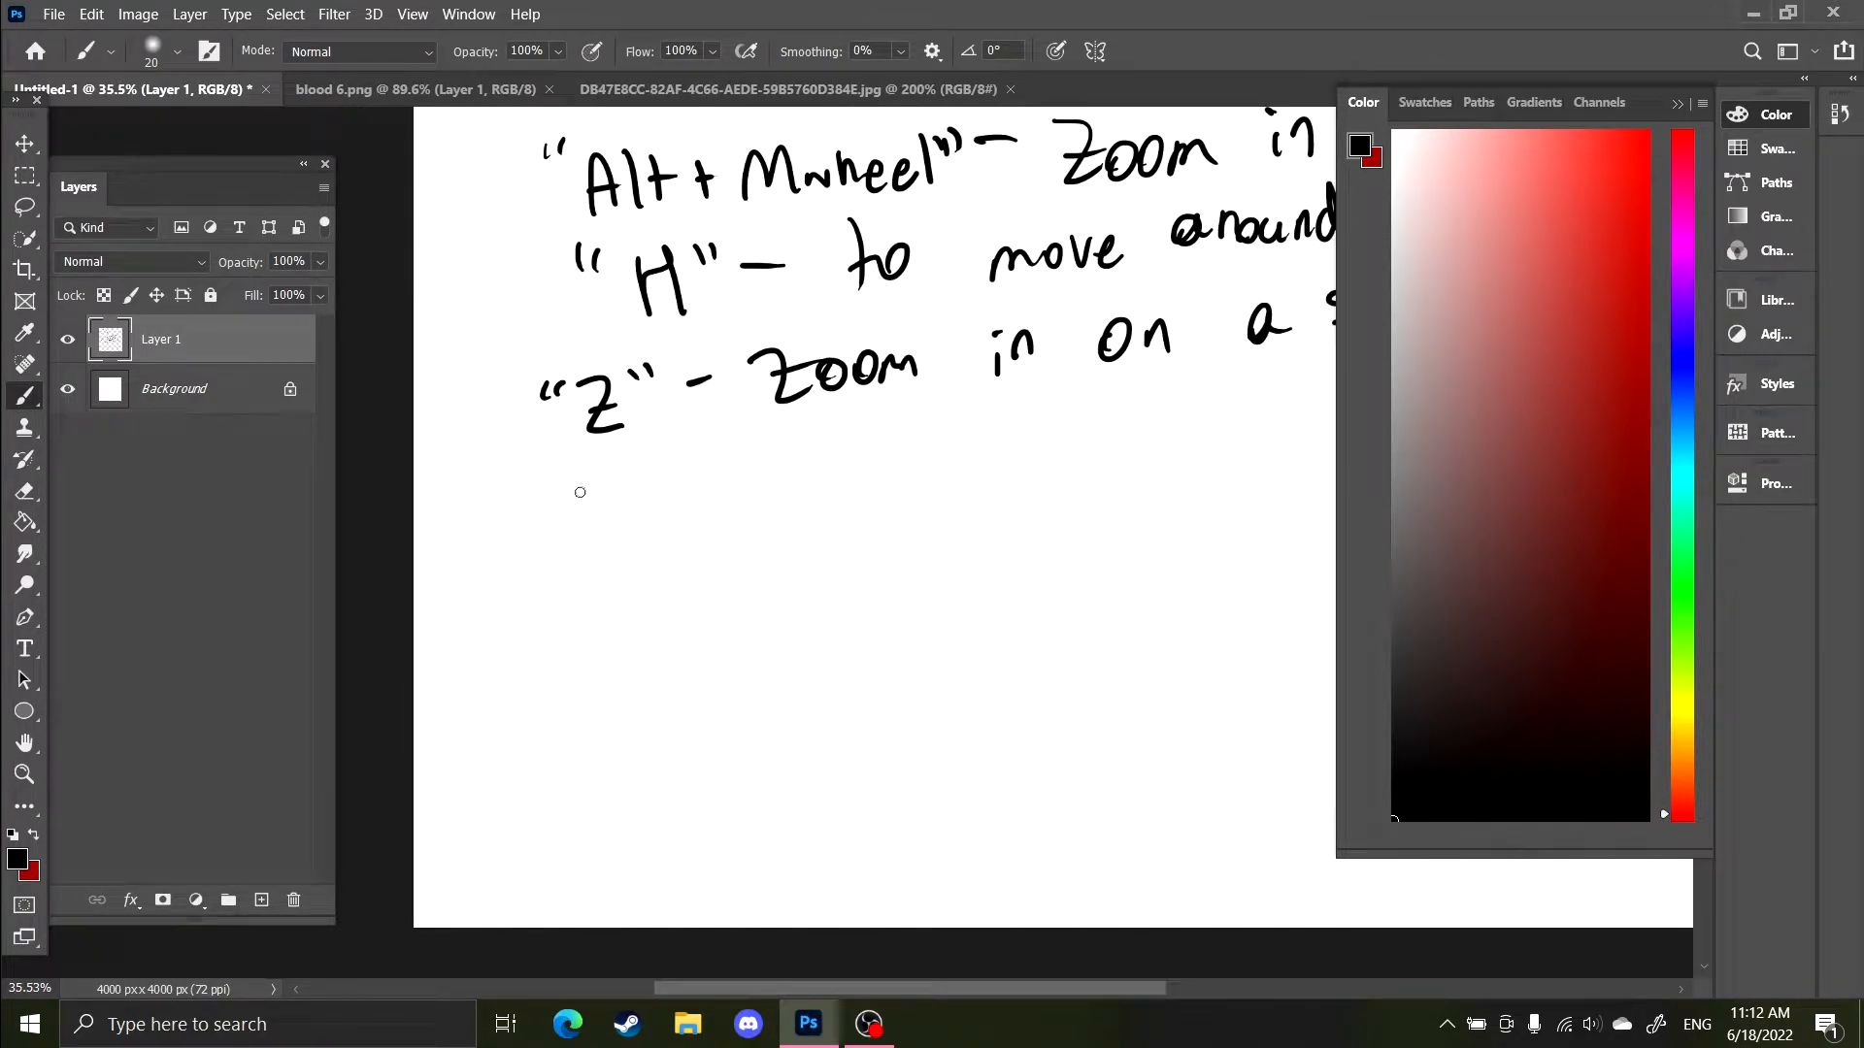
pyautogui.scroll(10, 570, 524)
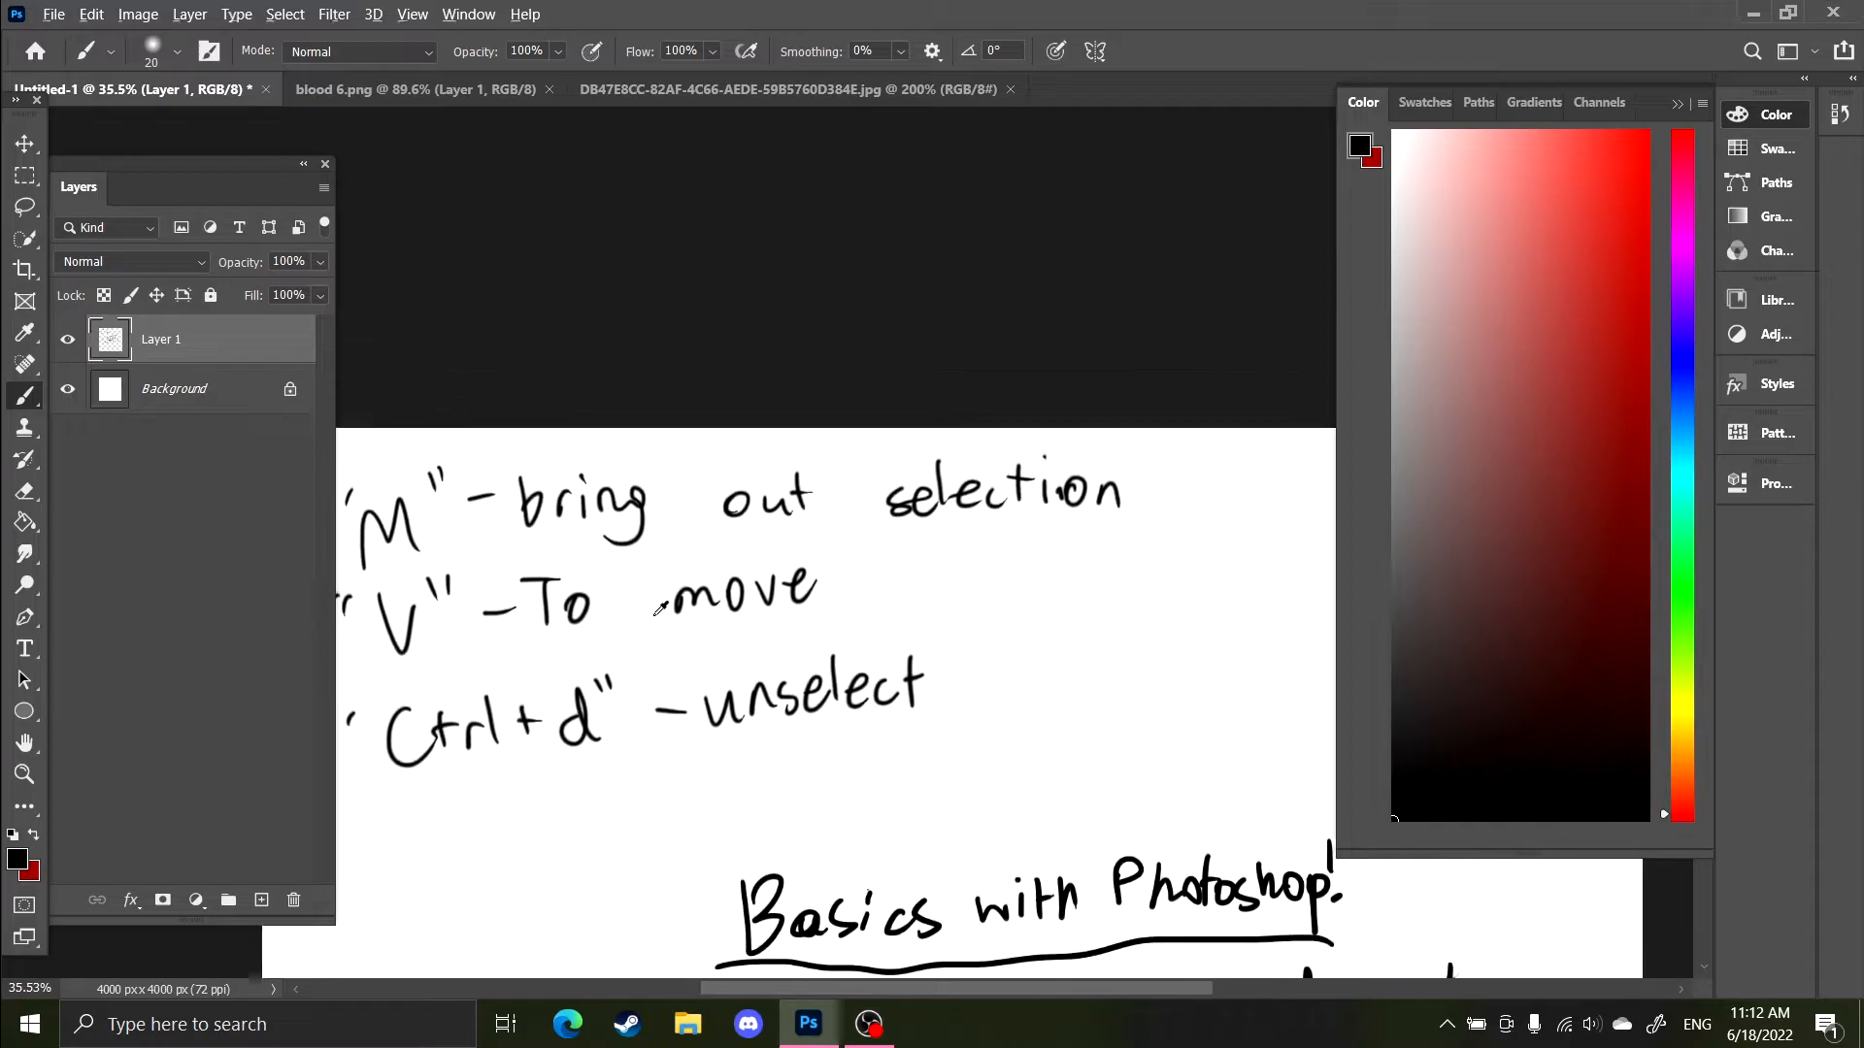
pyautogui.keyDown('alt'); pyautogui.scroll(-4, 660, 609); pyautogui.keyUp('alt')
pyautogui.keyDown('alt'); pyautogui.scroll(4, 659, 609); pyautogui.keyUp('alt')
pyautogui.moveTo(587, 483); pyautogui.dragTo(641, 644)
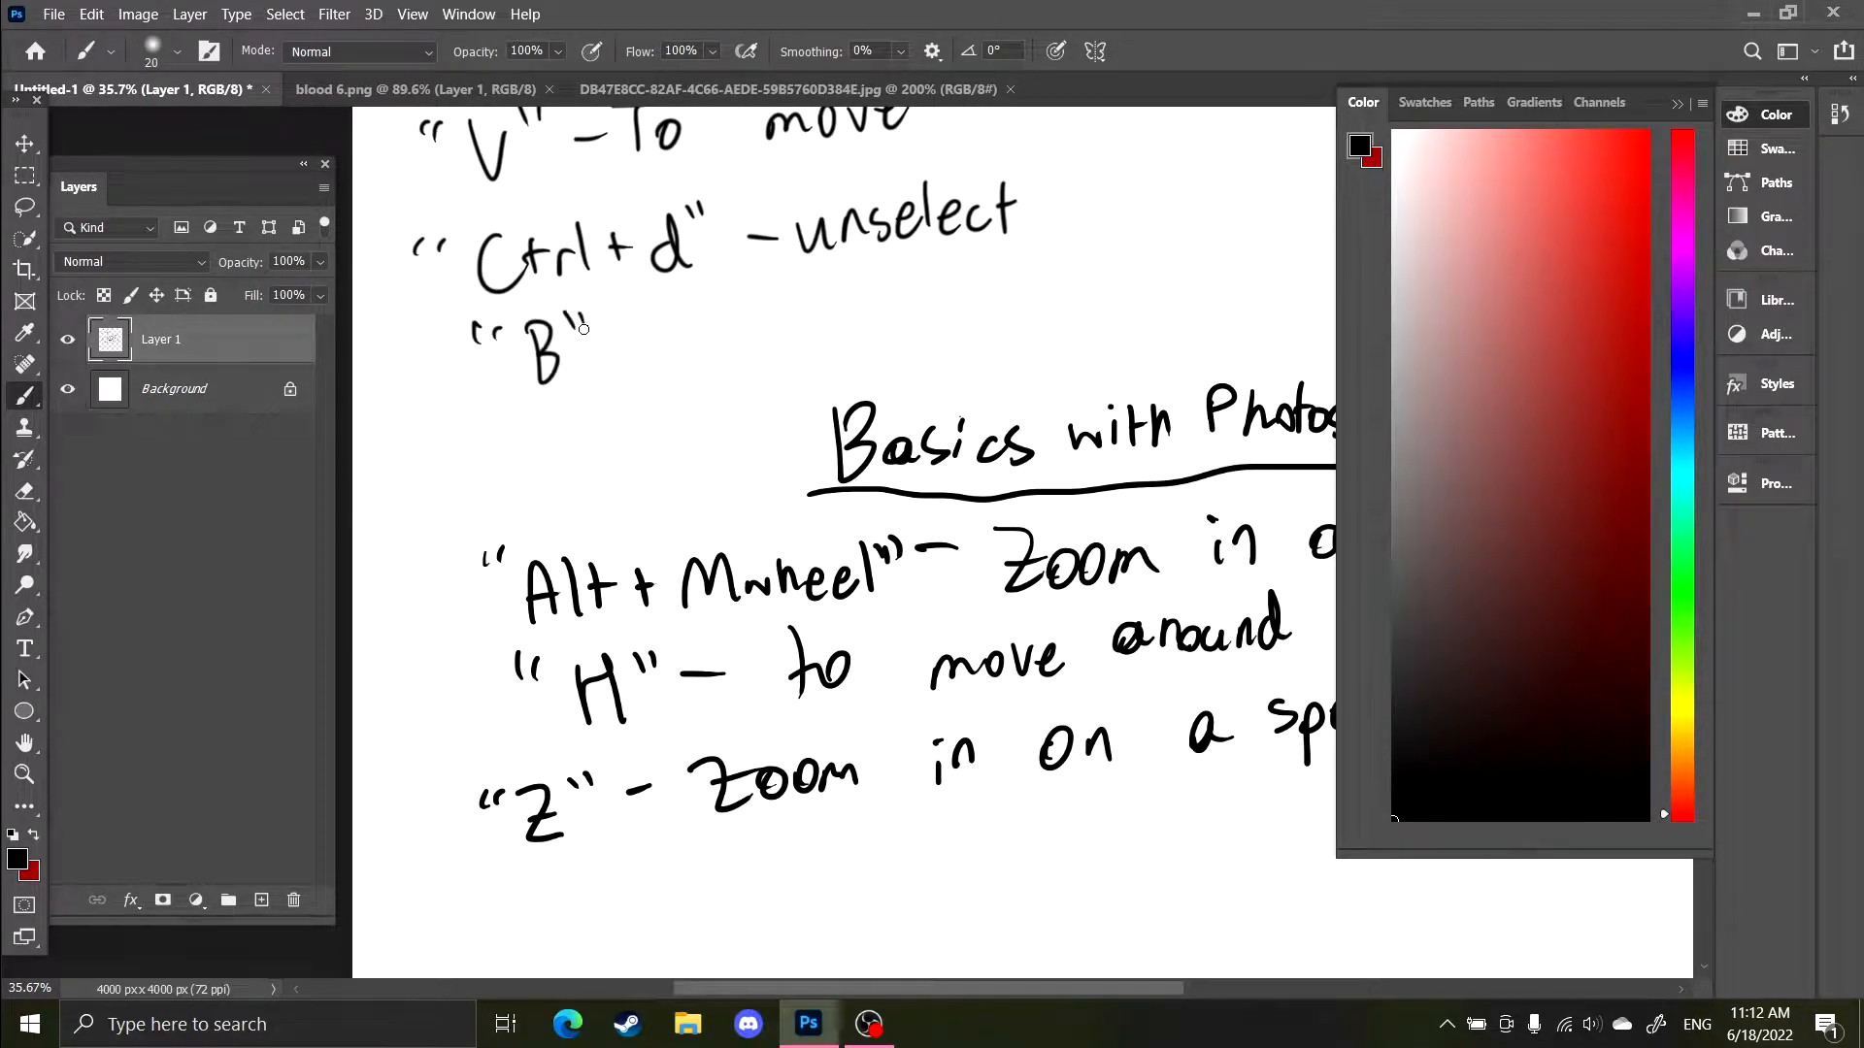
pyautogui.moveTo(680, 315); pyautogui.dragTo(683, 376)
# Handwrite the shortcut note "E" - eraser in the empty area to the right of the "move" line.
pyautogui.moveTo(791, 334)
pyautogui.mouseDown()
pyautogui.moveTo(774, 365)
pyautogui.moveTo(833, 365)
pyautogui.moveTo(477, 435)
pyautogui.moveTo(417, 555)
pyautogui.mouseUp()
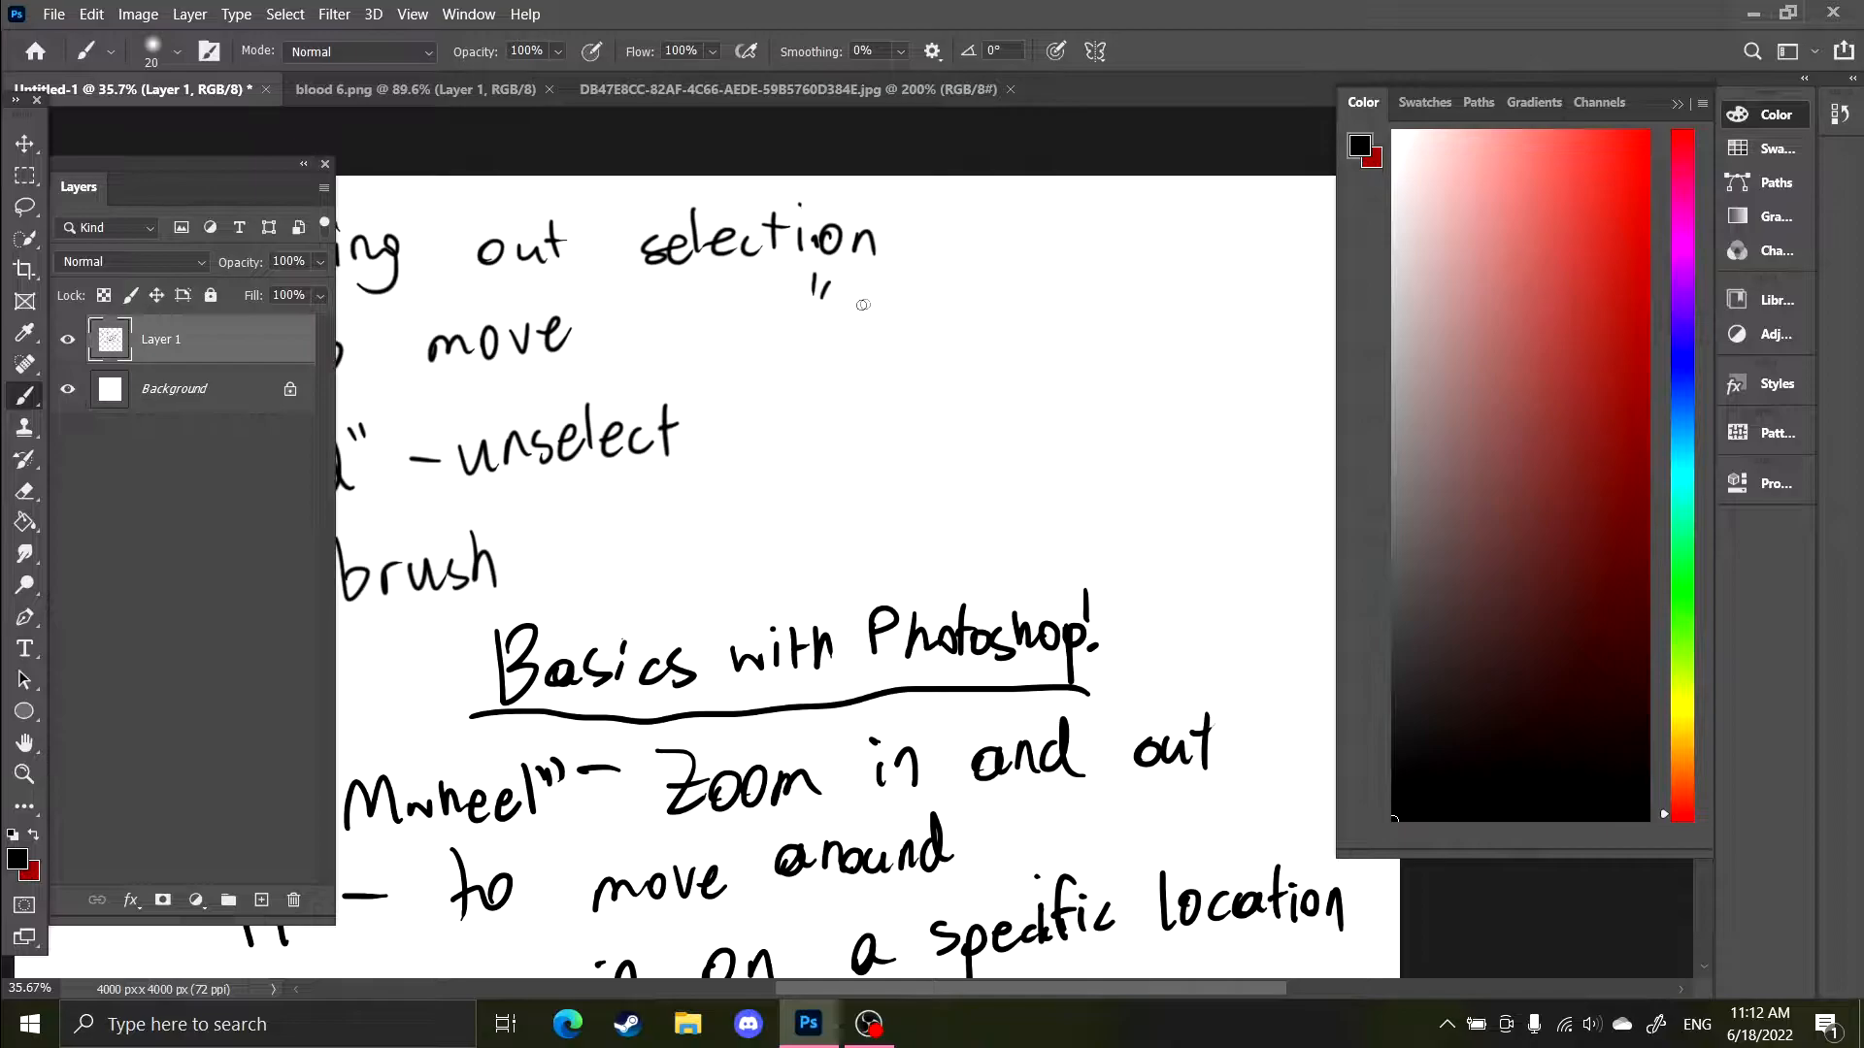
pyautogui.moveTo(853, 294); pyautogui.dragTo(895, 333)
pyautogui.moveTo(854, 309)
pyautogui.mouseDown()
pyautogui.moveTo(906, 268)
pyautogui.moveTo(1010, 313)
pyautogui.mouseUp()
pyautogui.click(1020, 292)
pyautogui.moveTo(1019, 300)
pyautogui.mouseDown()
pyautogui.moveTo(1091, 308)
pyautogui.moveTo(1131, 312)
pyautogui.mouseUp()
pyautogui.moveTo(1146, 291); pyautogui.dragTo(1147, 318)
pyautogui.moveTo(1147, 296); pyautogui.dragTo(1161, 284)
# Handwrite the shortcut note "G" - fill/paint bucket below the eraser note.
pyautogui.moveTo(826, 395); pyautogui.dragTo(823, 411)
pyautogui.moveTo(895, 413); pyautogui.dragTo(860, 386)
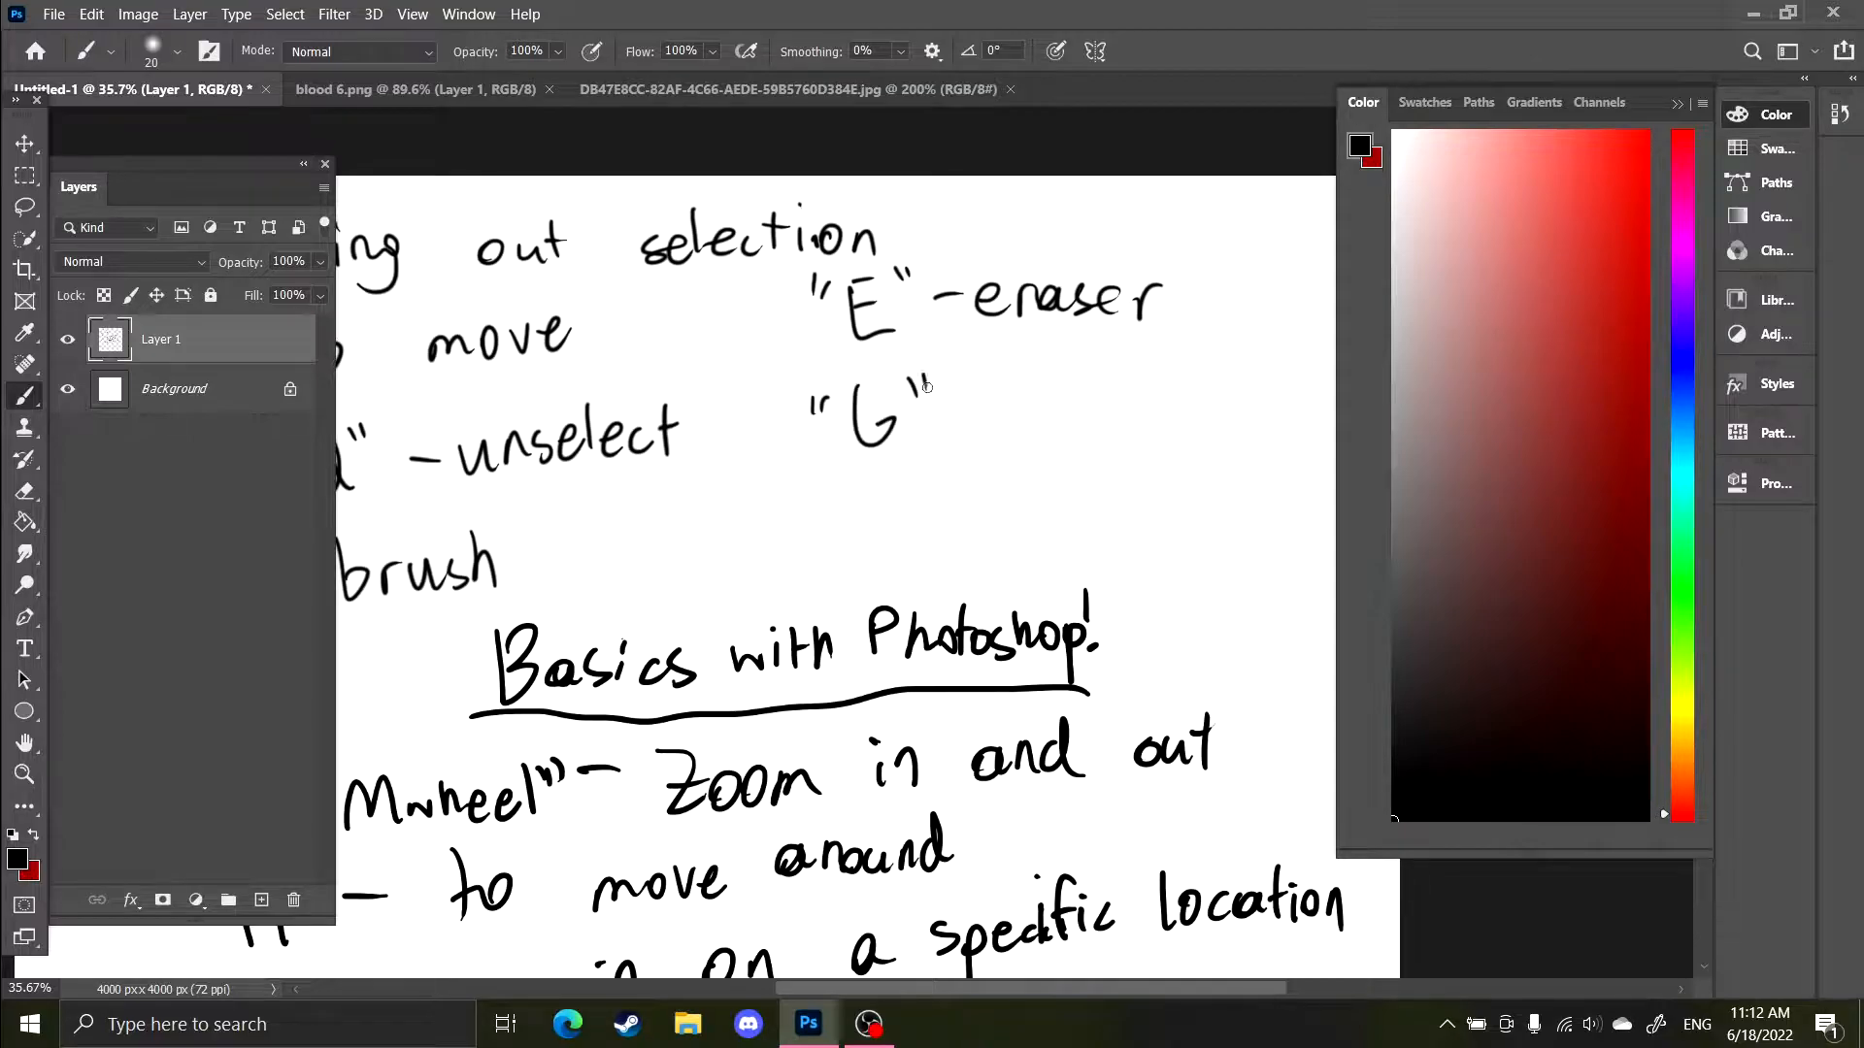
pyautogui.moveTo(1037, 362)
pyautogui.mouseDown()
pyautogui.moveTo(1012, 423)
pyautogui.moveTo(1039, 397)
pyautogui.mouseUp()
pyautogui.moveTo(1054, 395); pyautogui.dragTo(1053, 416)
pyautogui.click(1064, 370)
pyautogui.moveTo(1137, 351)
pyautogui.mouseDown()
pyautogui.moveTo(1102, 420)
pyautogui.moveTo(1136, 437)
pyautogui.mouseUp()
pyautogui.moveTo(1132, 393); pyautogui.dragTo(1158, 383)
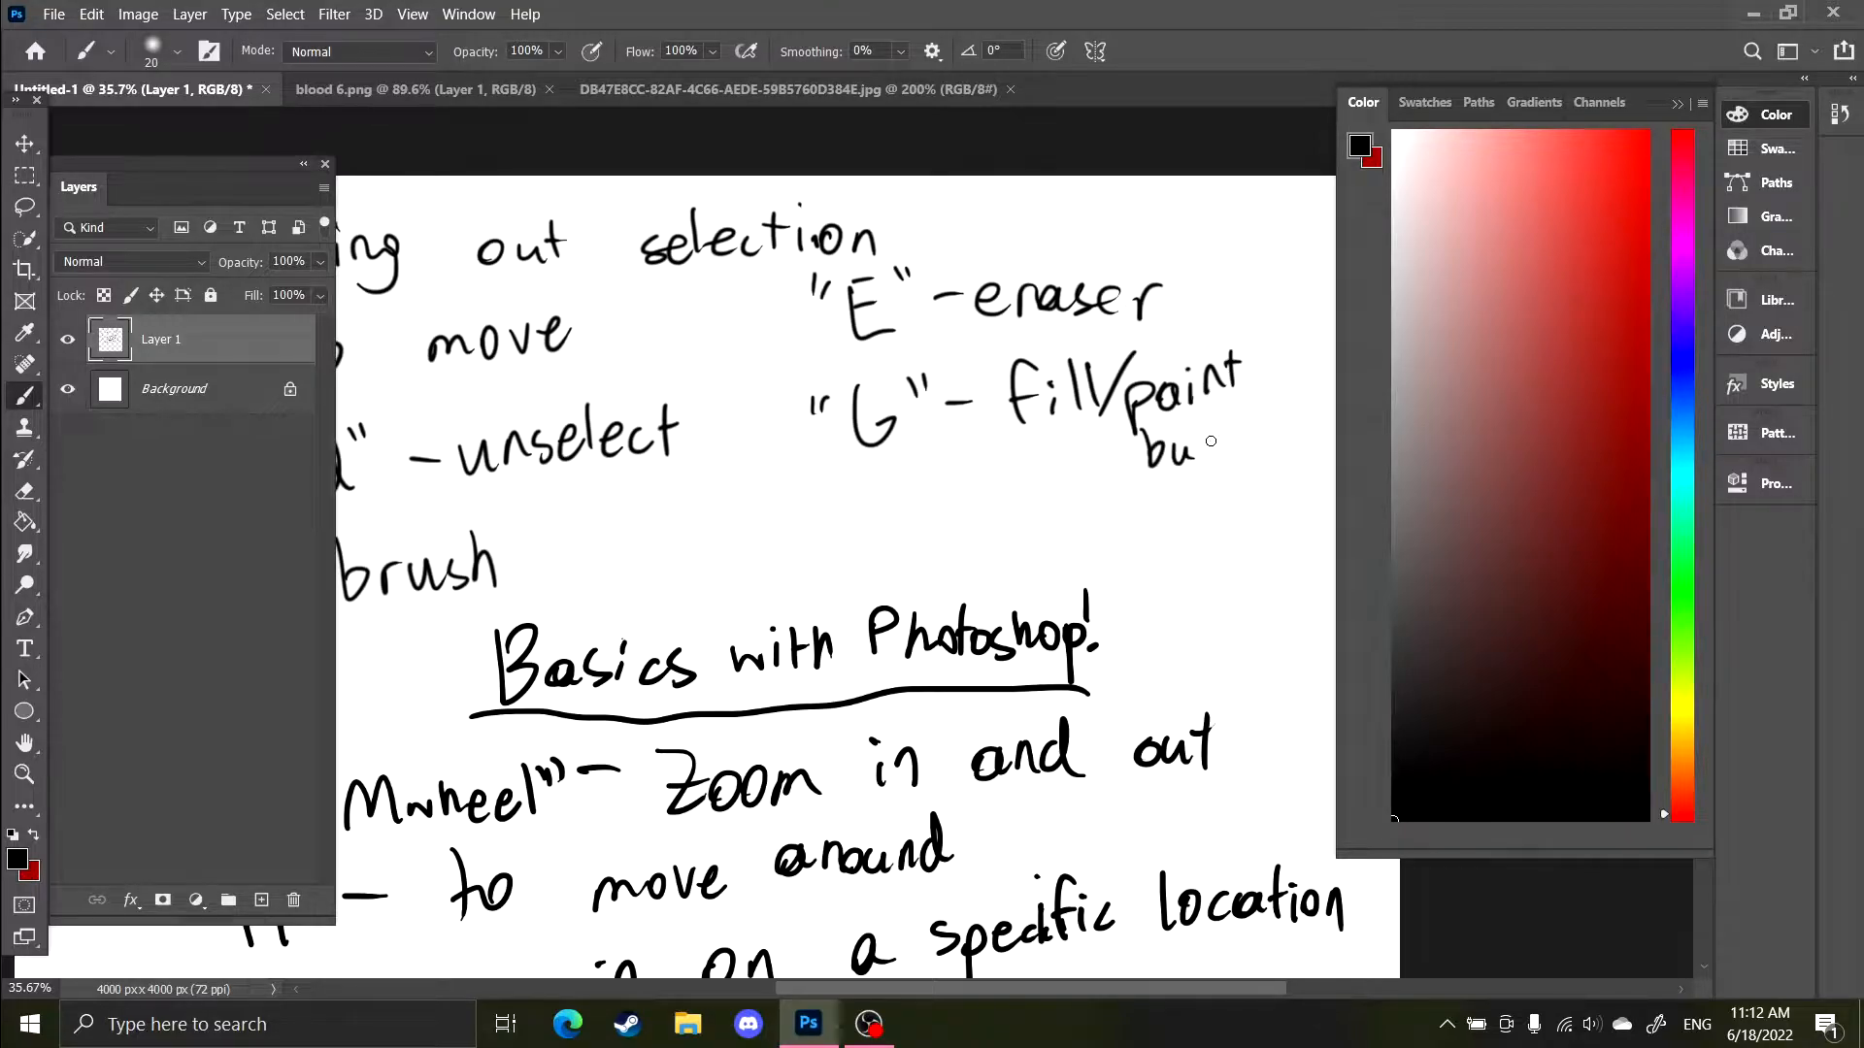
pyautogui.moveTo(1228, 428); pyautogui.dragTo(1240, 457)
pyautogui.moveTo(1246, 449); pyautogui.dragTo(1261, 456)
pyautogui.moveTo(1272, 427); pyautogui.dragTo(1271, 459)
pyautogui.scroll(1, 1019, 478)
pyautogui.scroll(-3, 1032, 498)
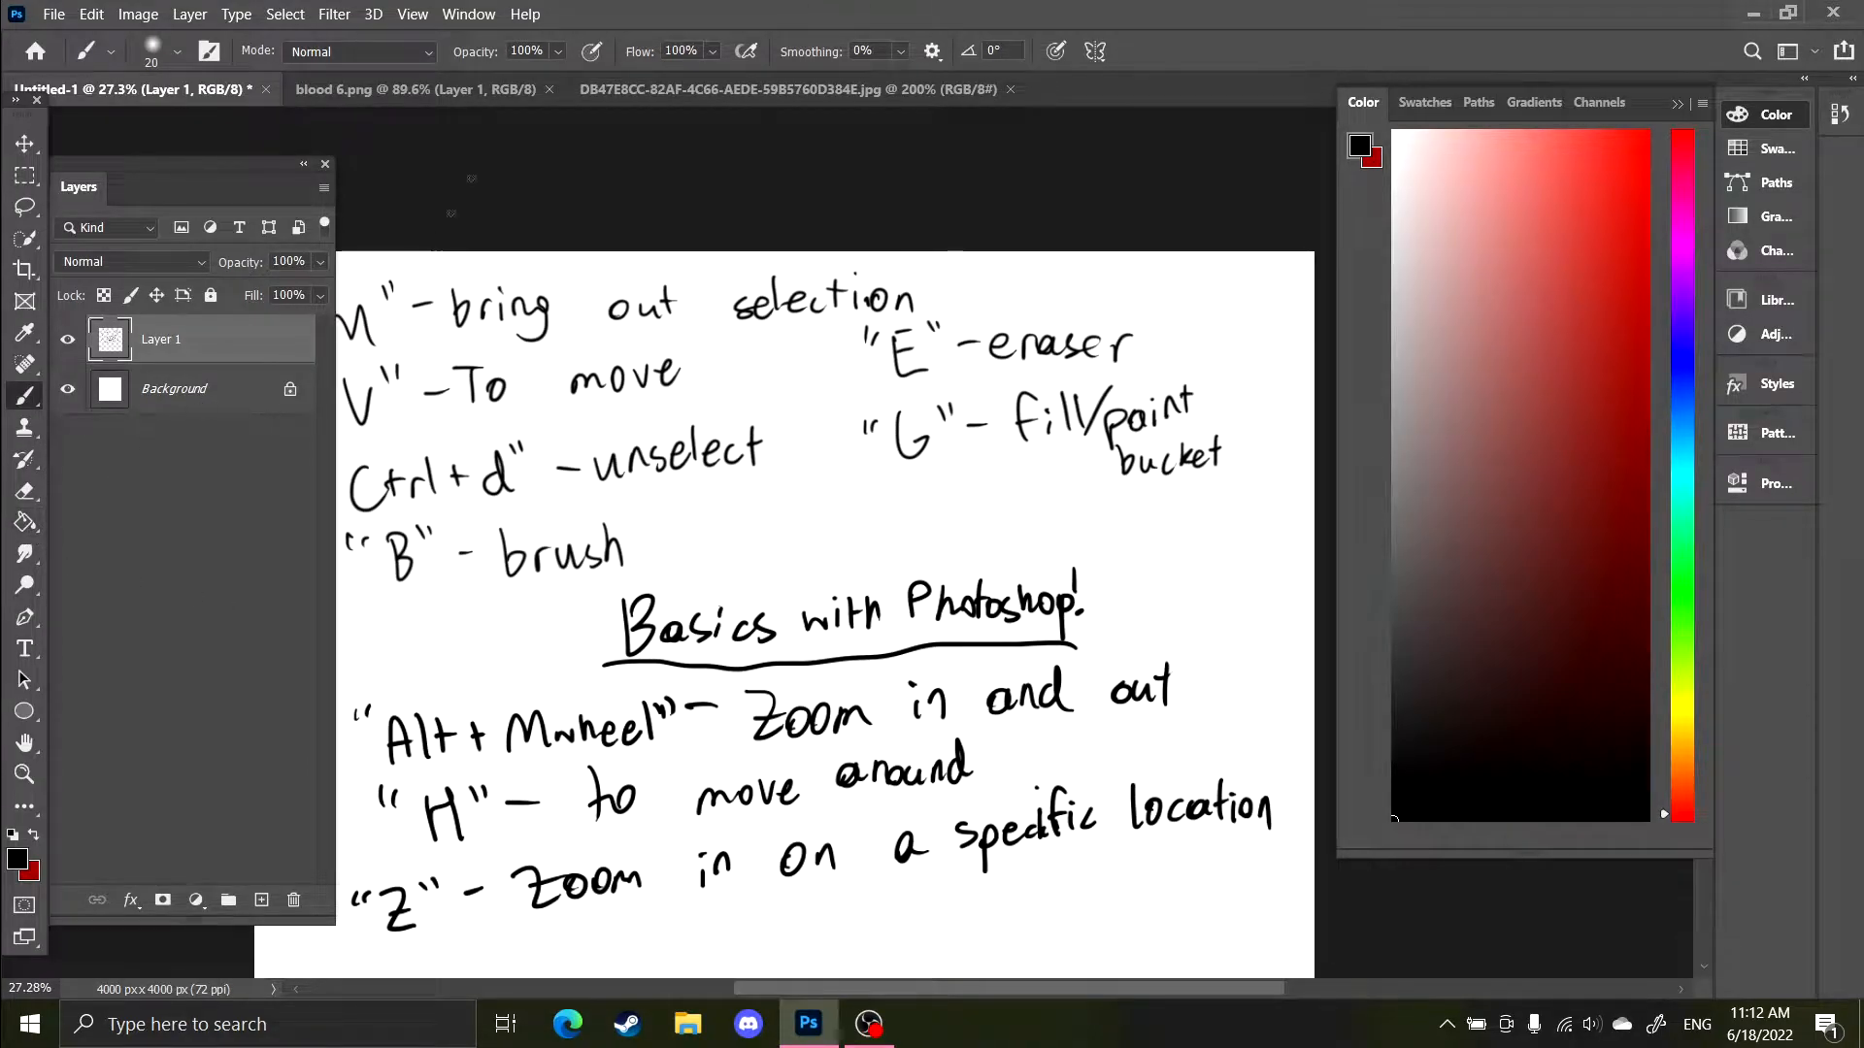
# Bring up the blood 6.png document and activate the Eraser tool.
pyautogui.click(405, 90)
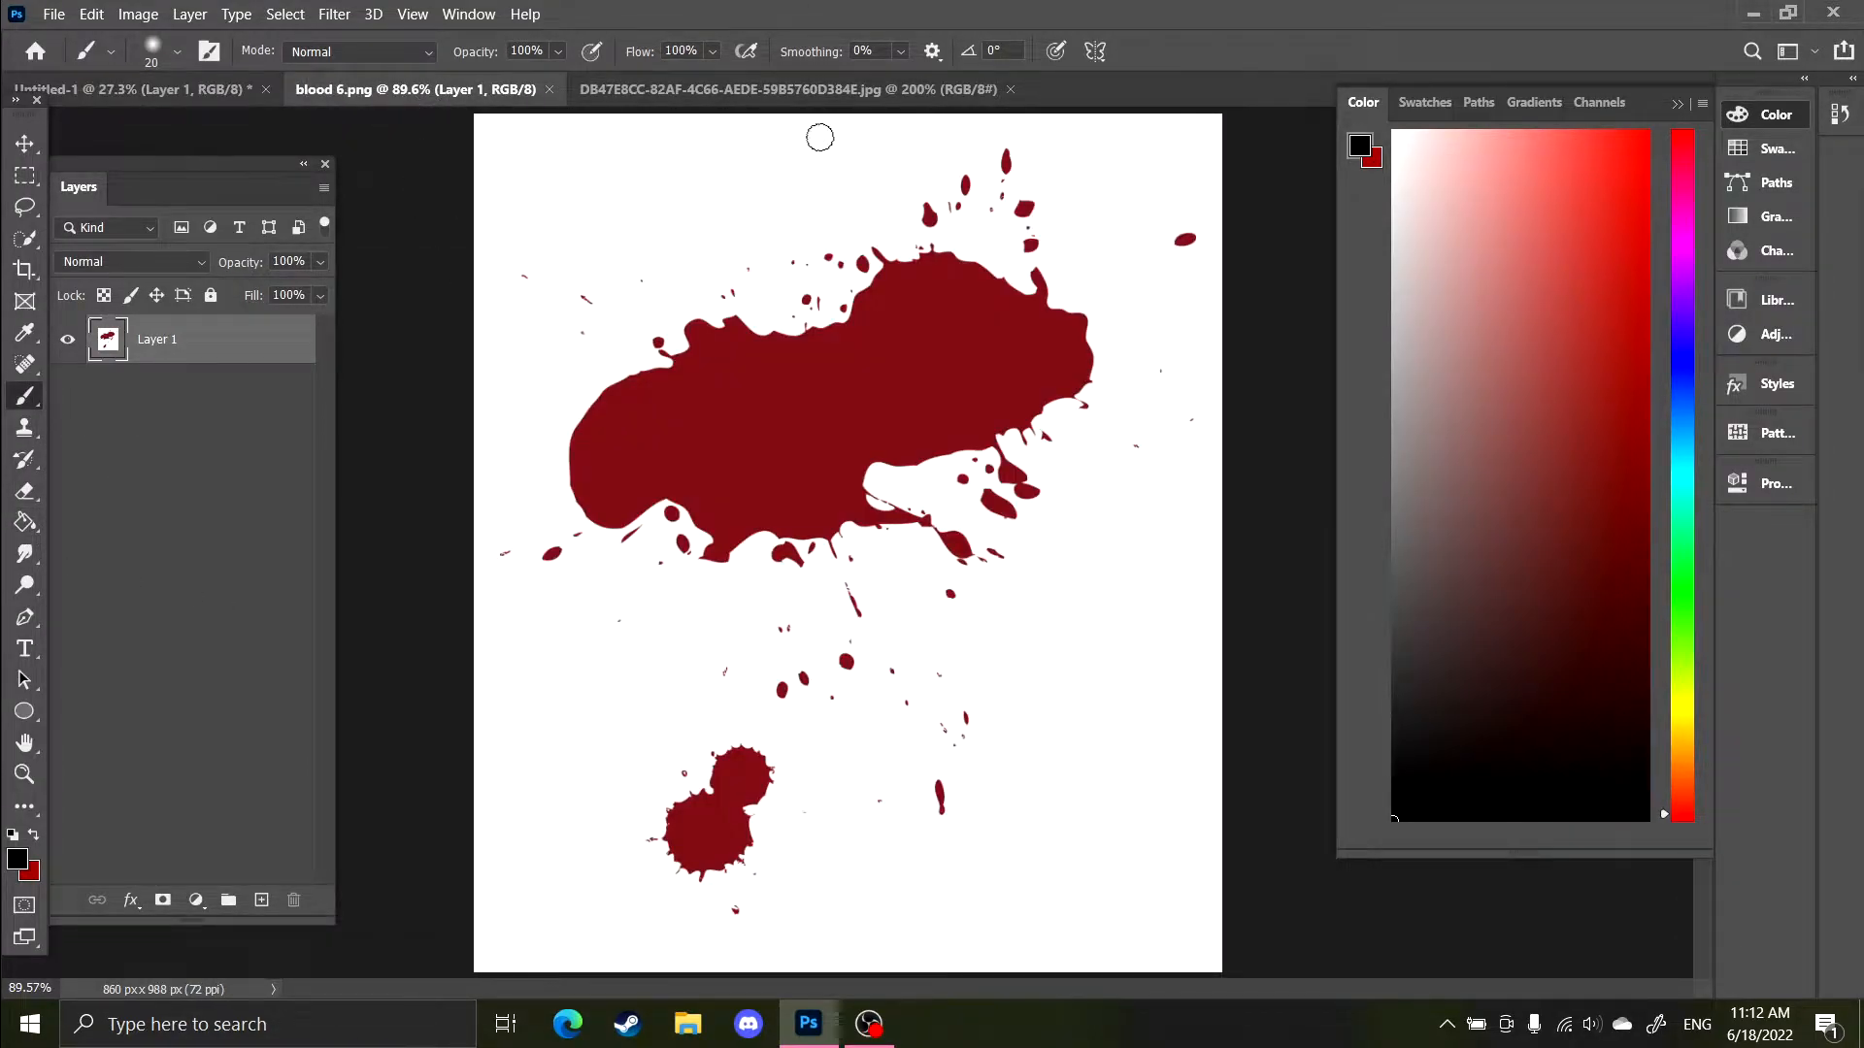
pyautogui.scroll(-3, 883, 517)
pyautogui.scroll(3, 835, 447)
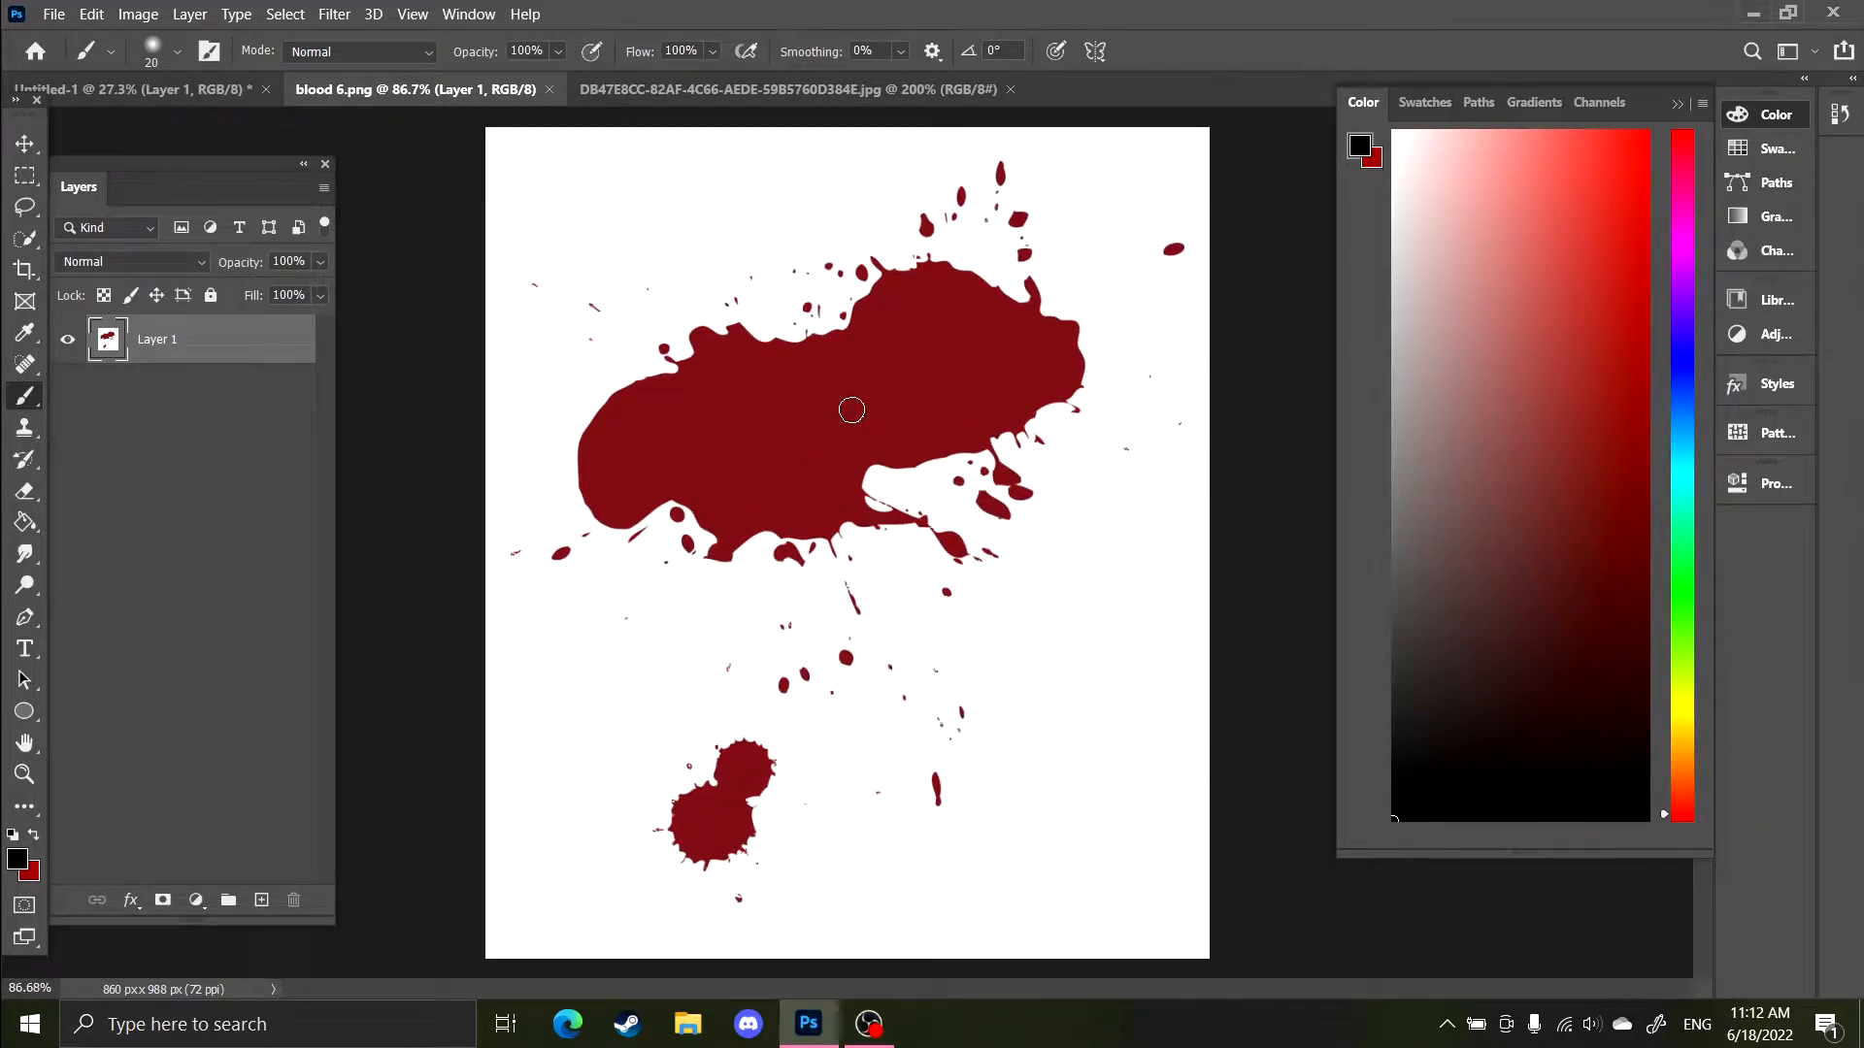
pyautogui.press('e')
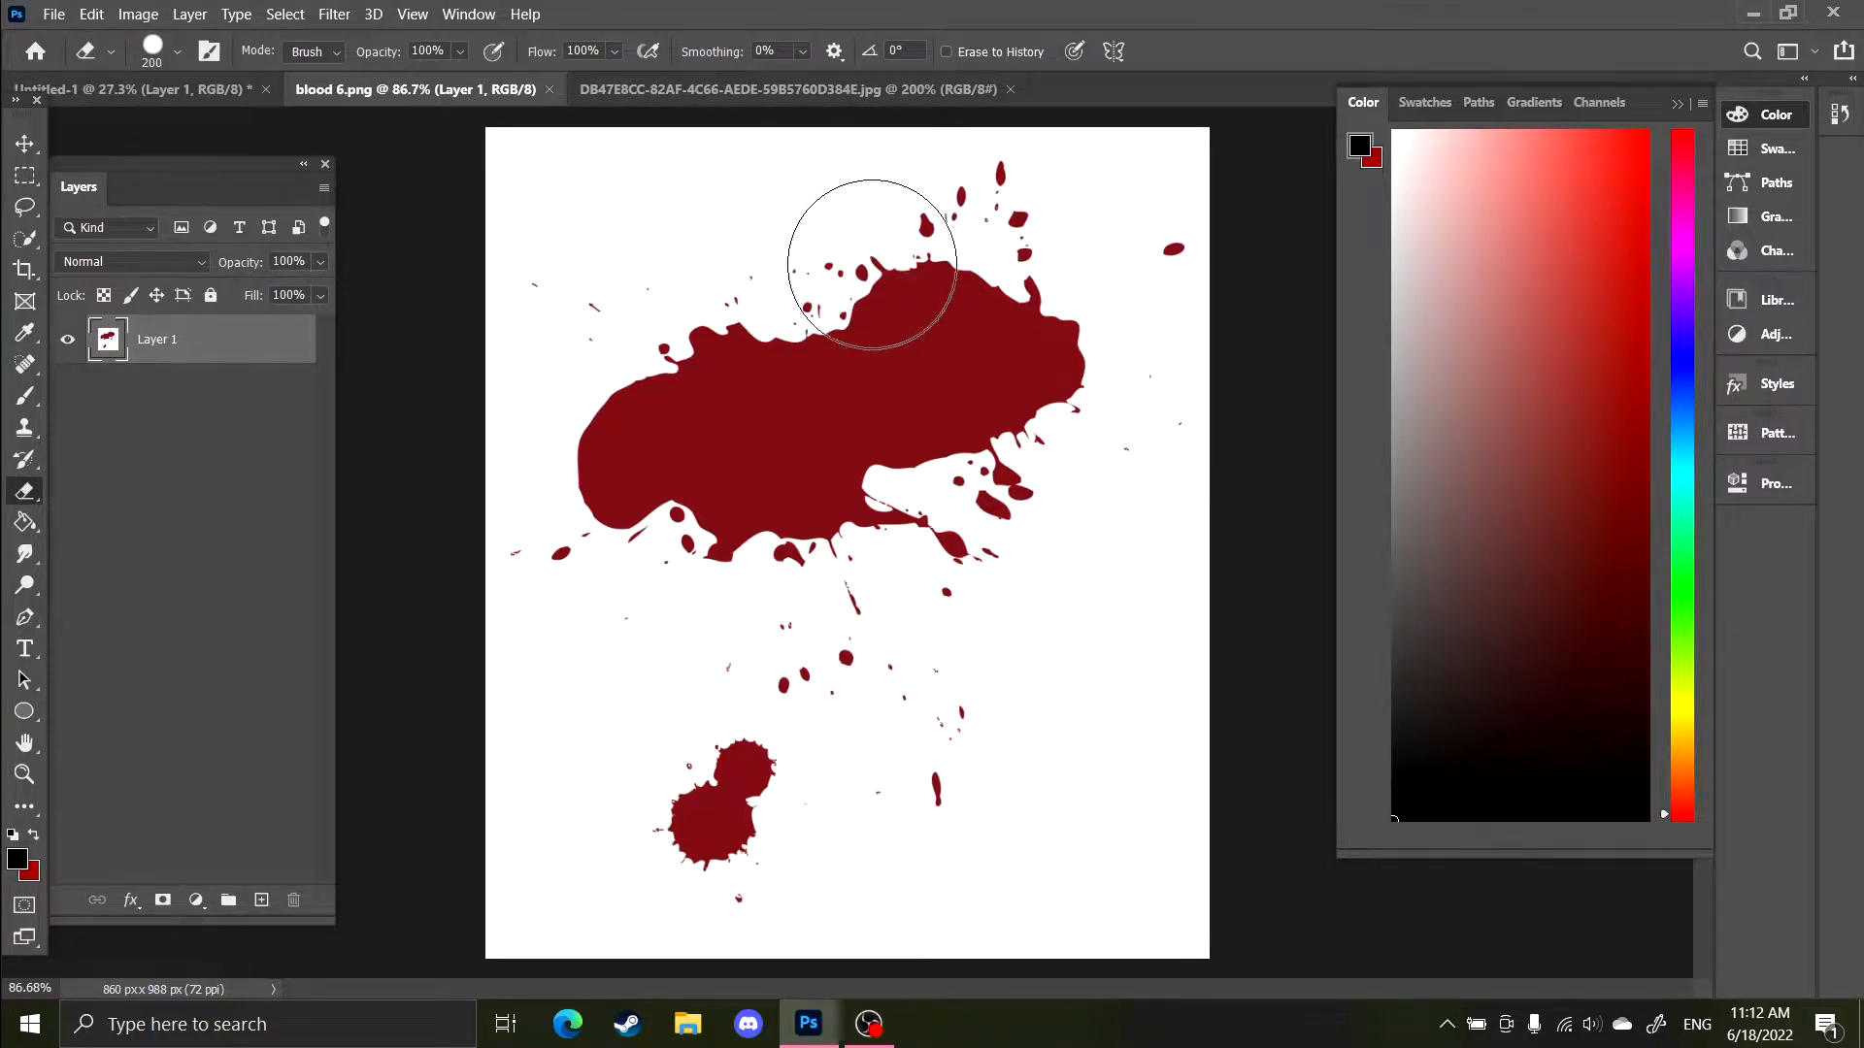
pyautogui.scroll(5, 832, 285)
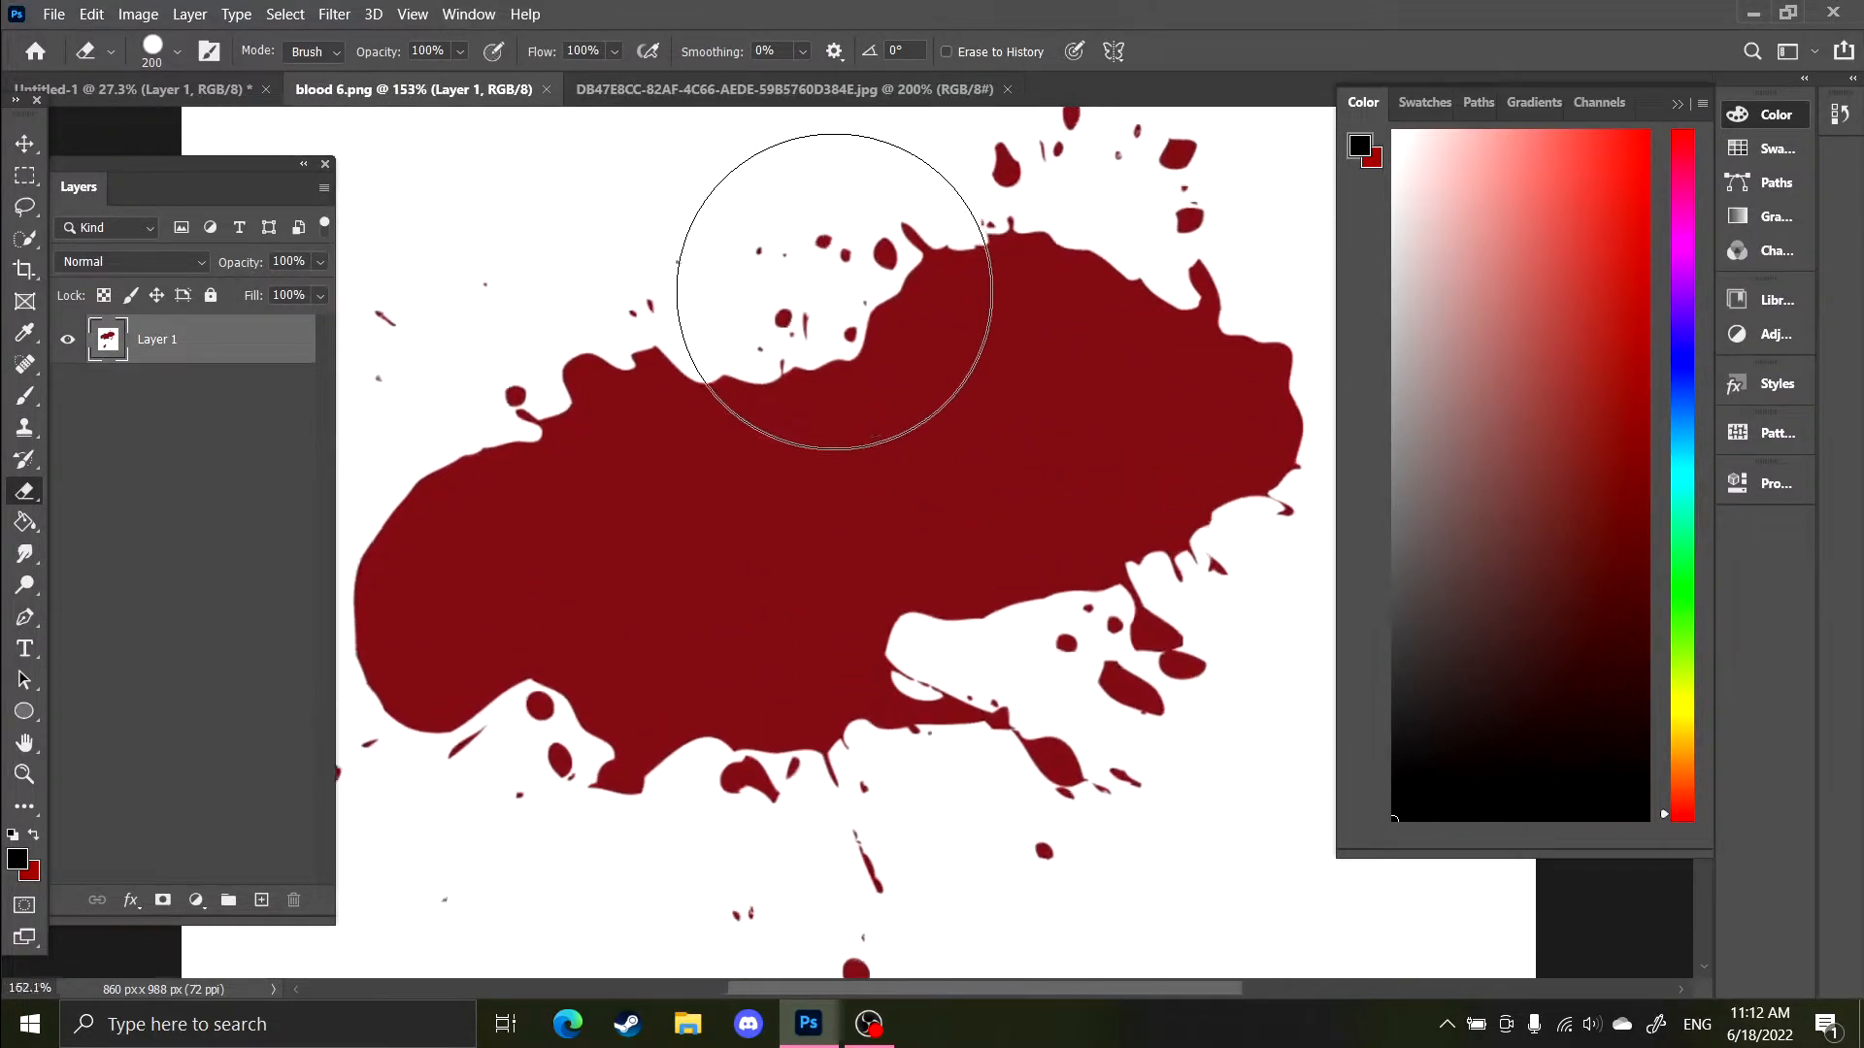
pyautogui.scroll(-4, 834, 291)
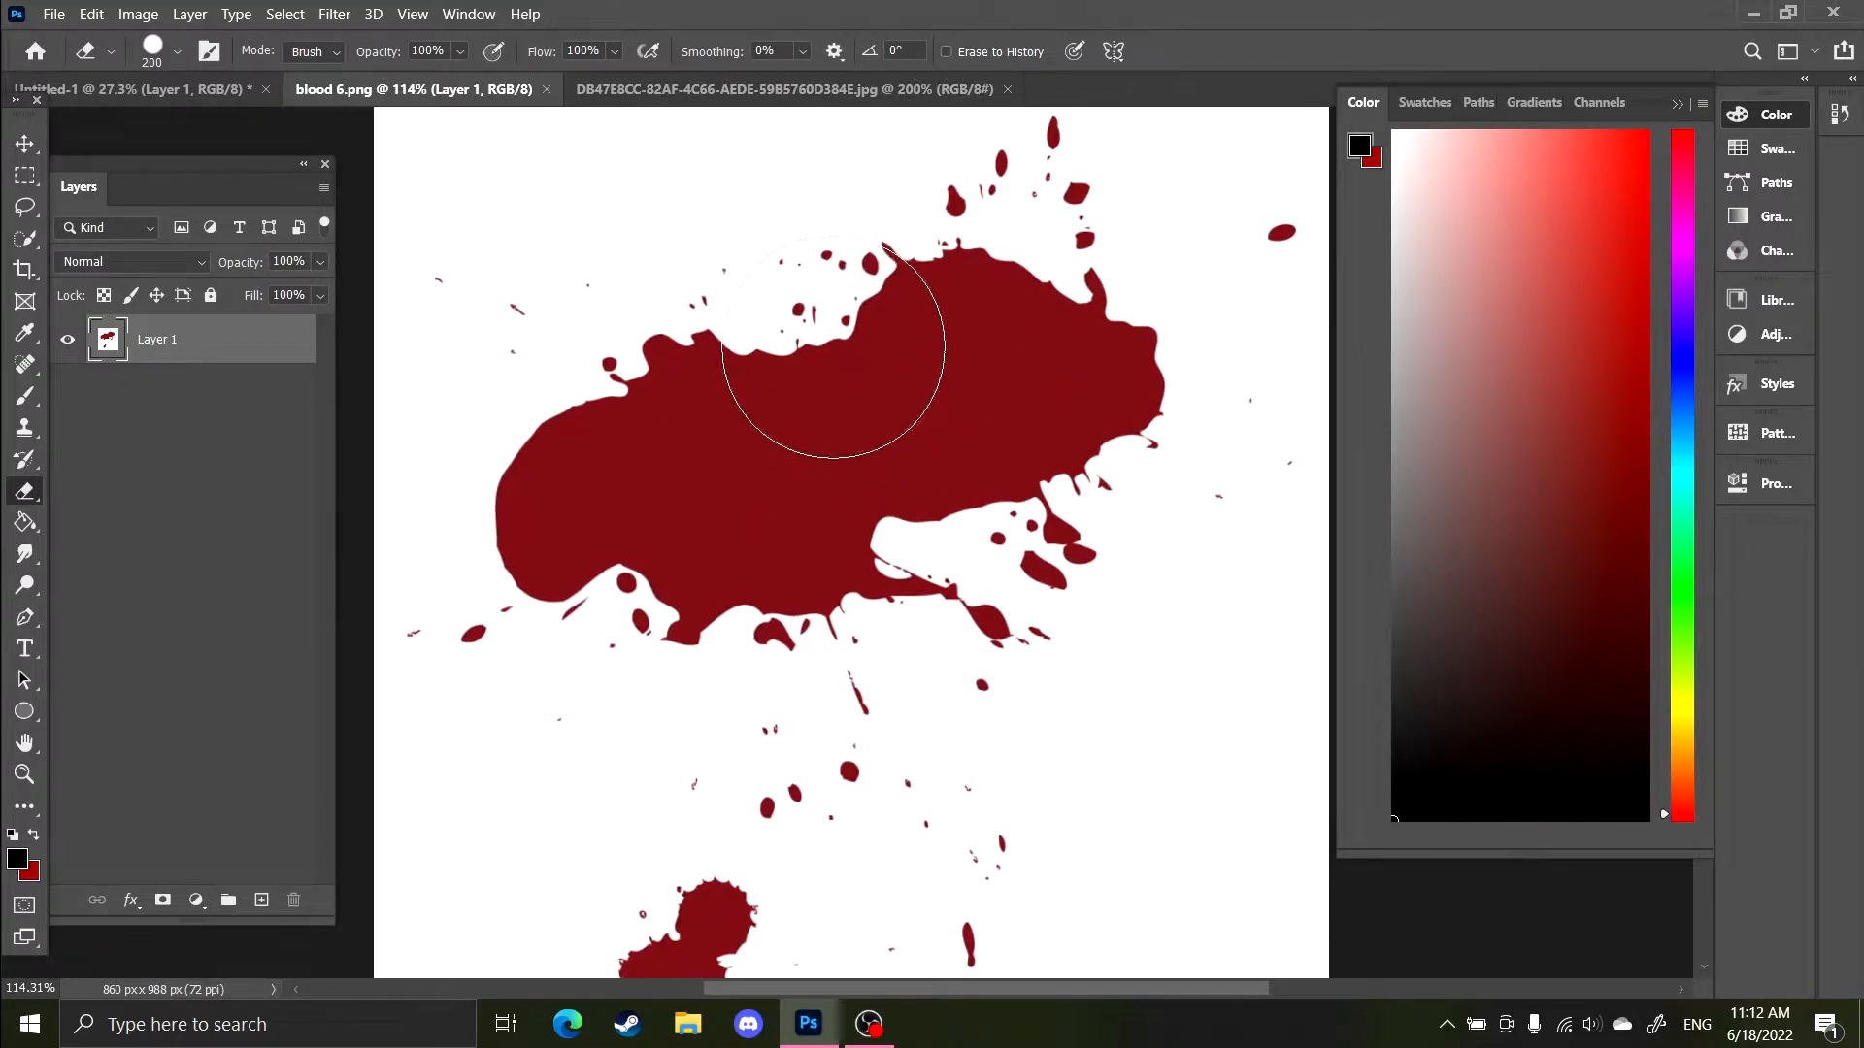
# With the Background Eraser set to sample once, erase the white background along the blood splatter's right edge.
pyautogui.rightClick(13, 495)
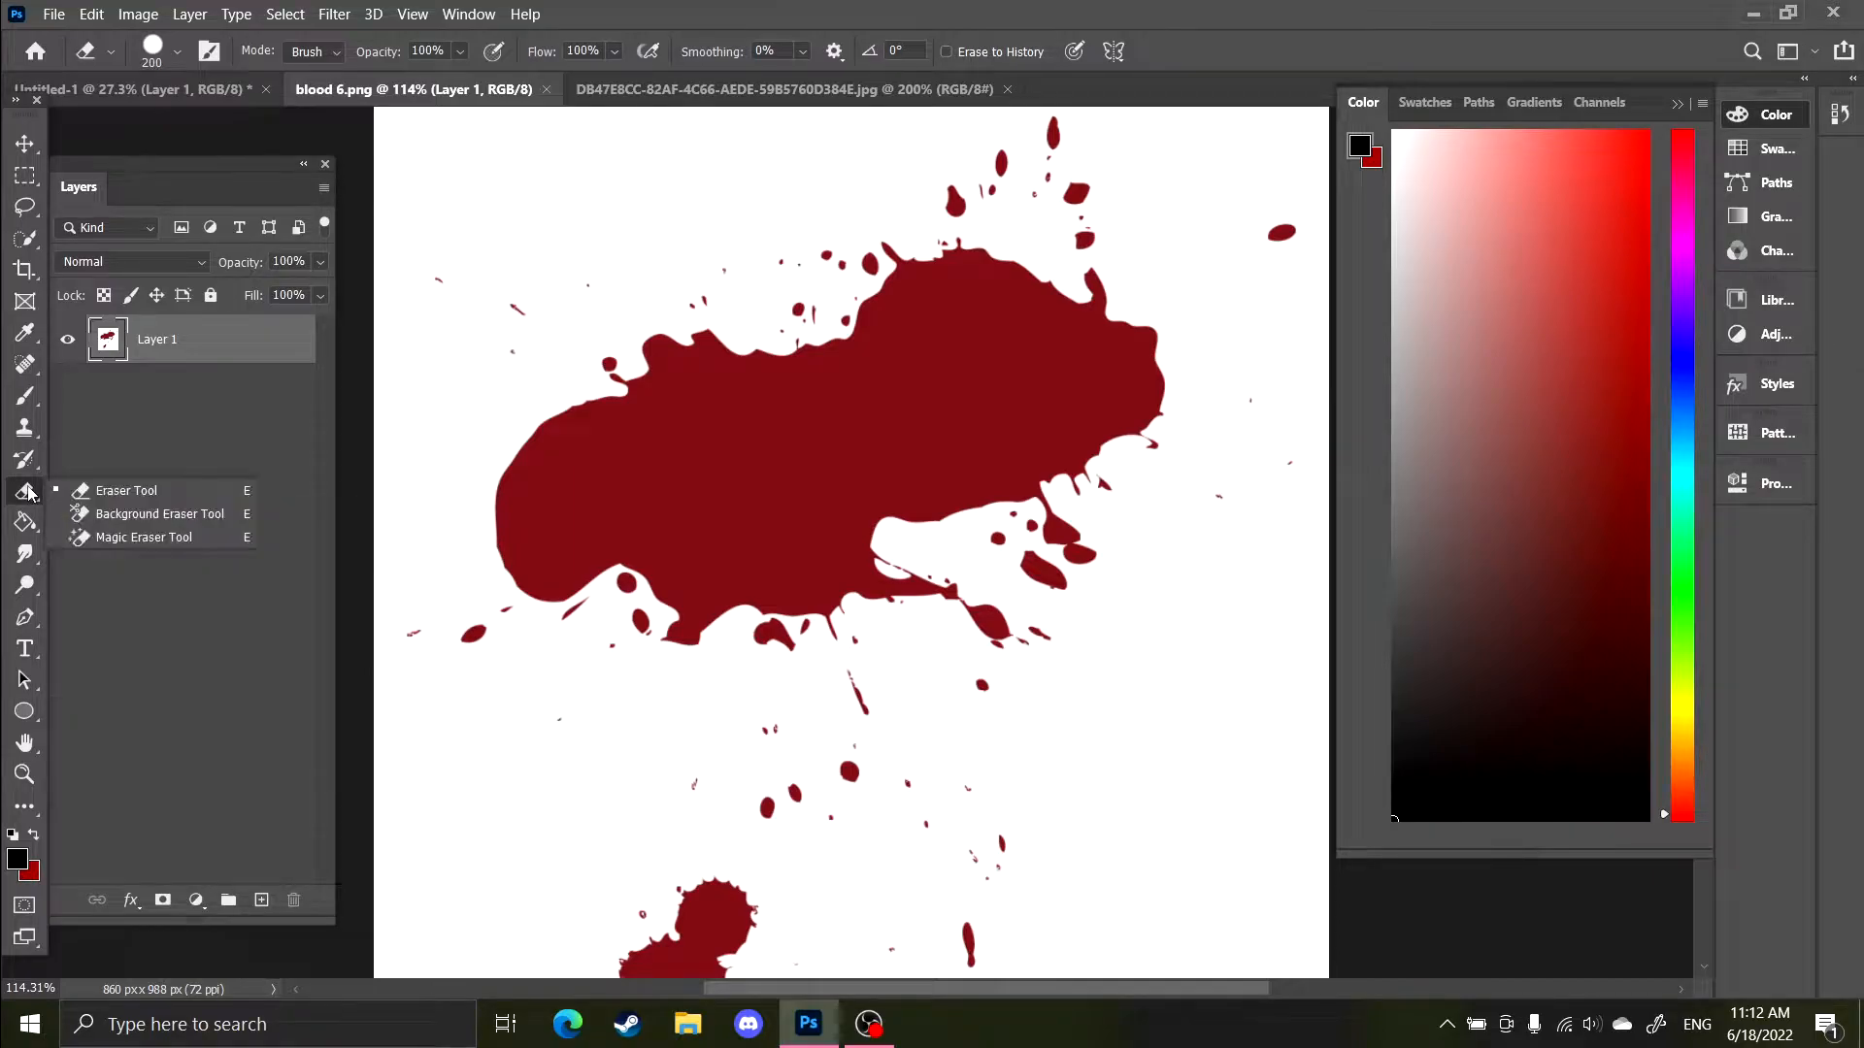
pyautogui.click(138, 515)
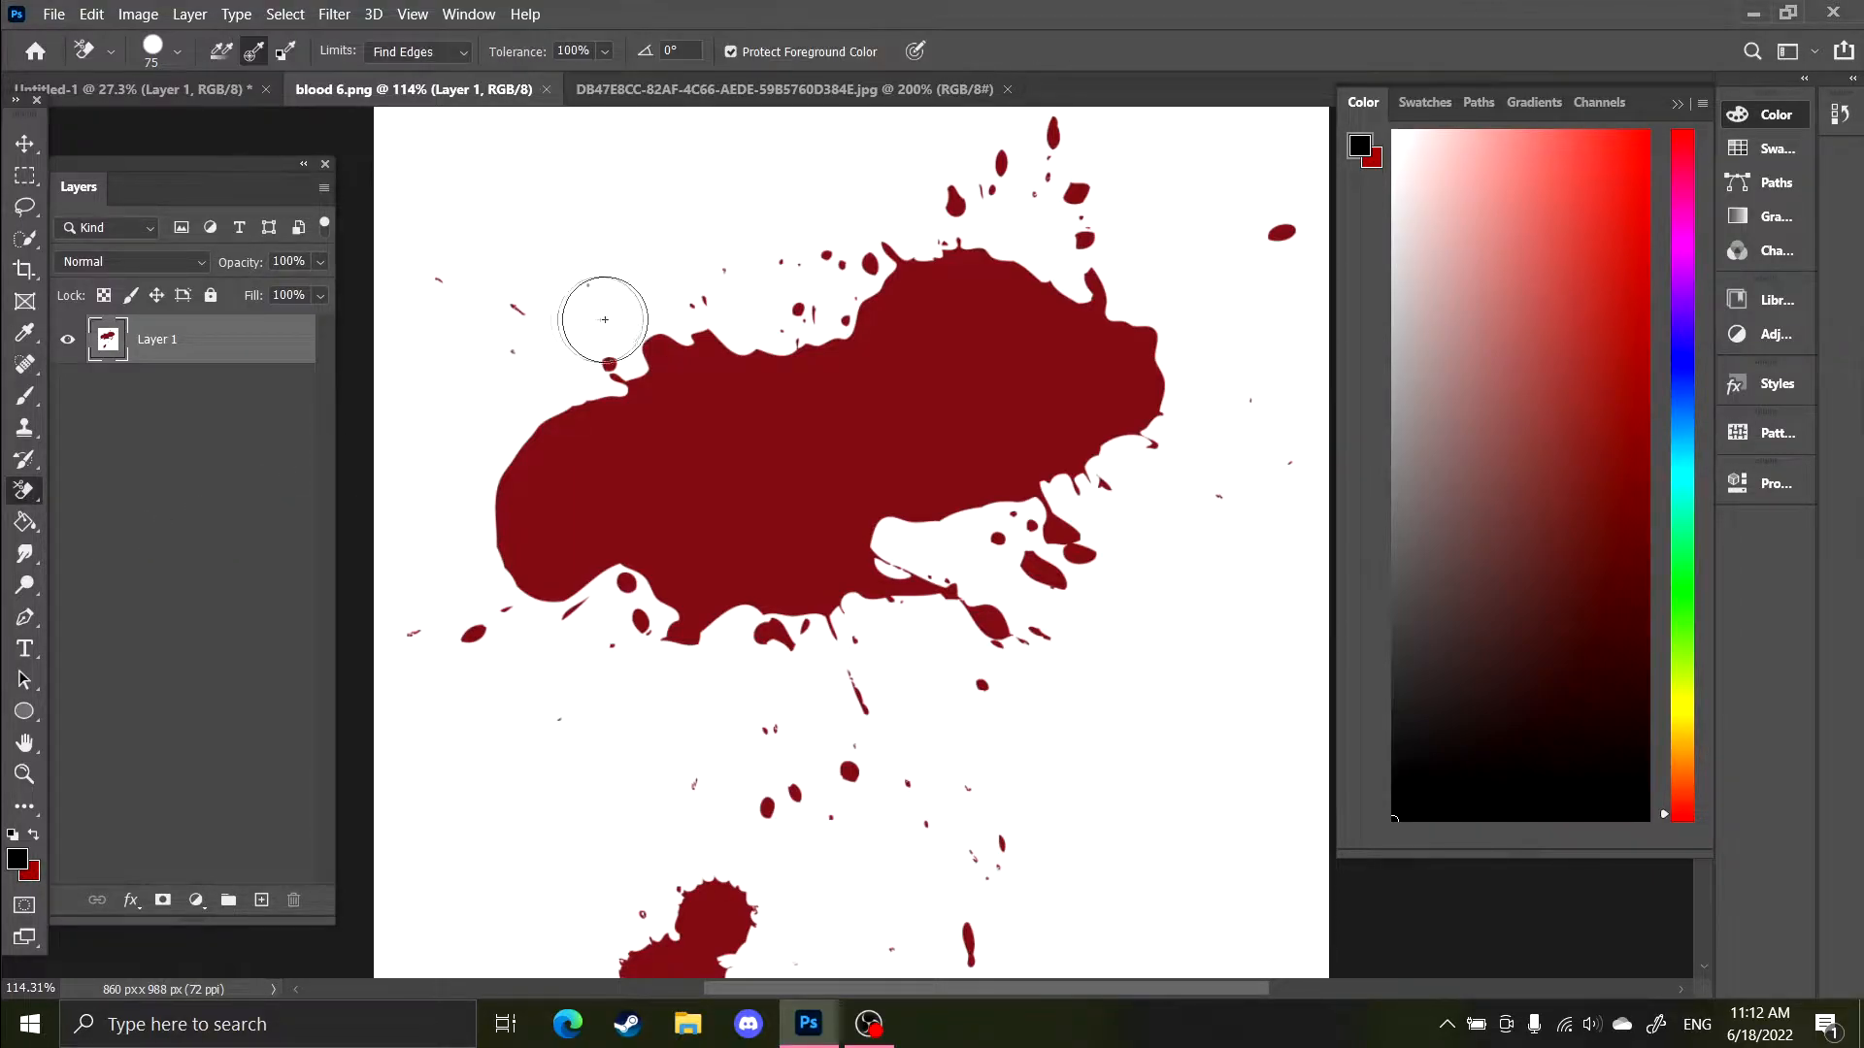
pyautogui.click(221, 54)
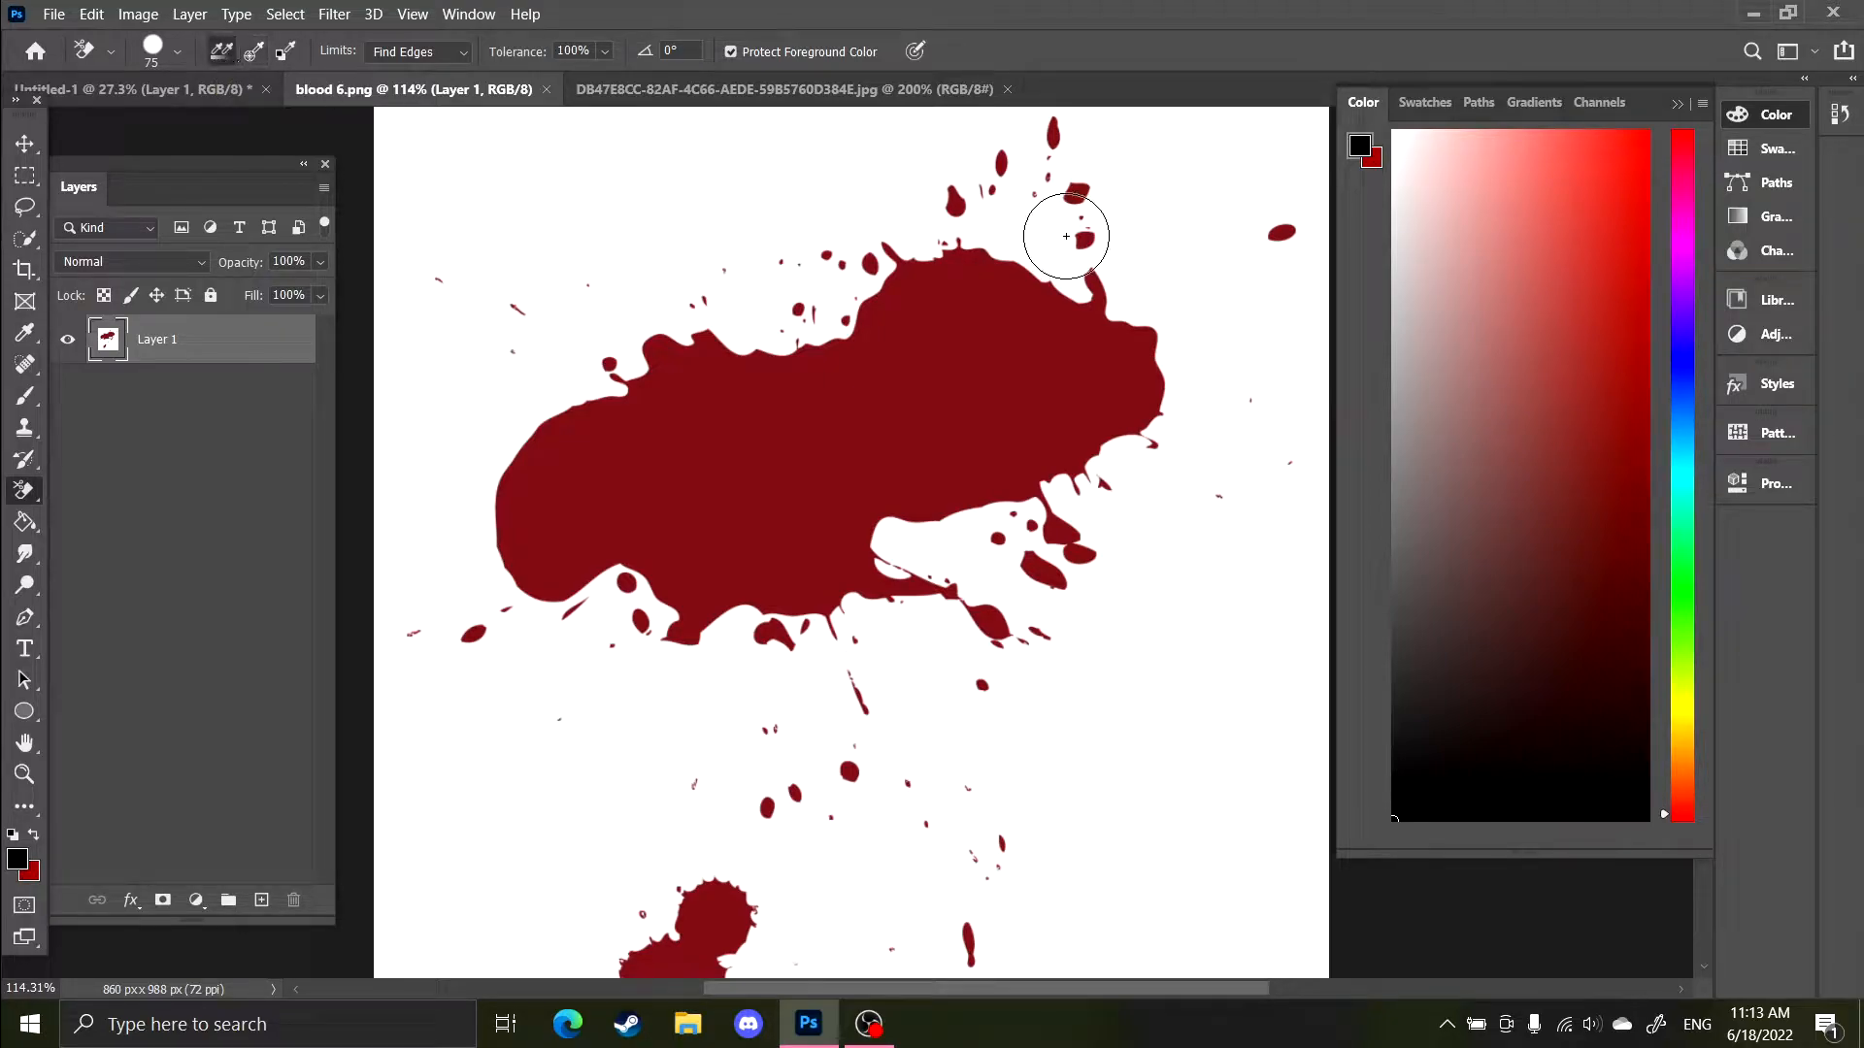
pyautogui.click(254, 52)
pyautogui.moveTo(1190, 309)
pyautogui.mouseDown()
pyautogui.moveTo(1202, 395)
pyautogui.moveTo(1186, 444)
pyautogui.moveTo(1147, 457)
pyautogui.mouseUp()
# Continue the Background Eraser around the drips on the splatter's lower-right edge, removing the white between them.
pyautogui.press('z')
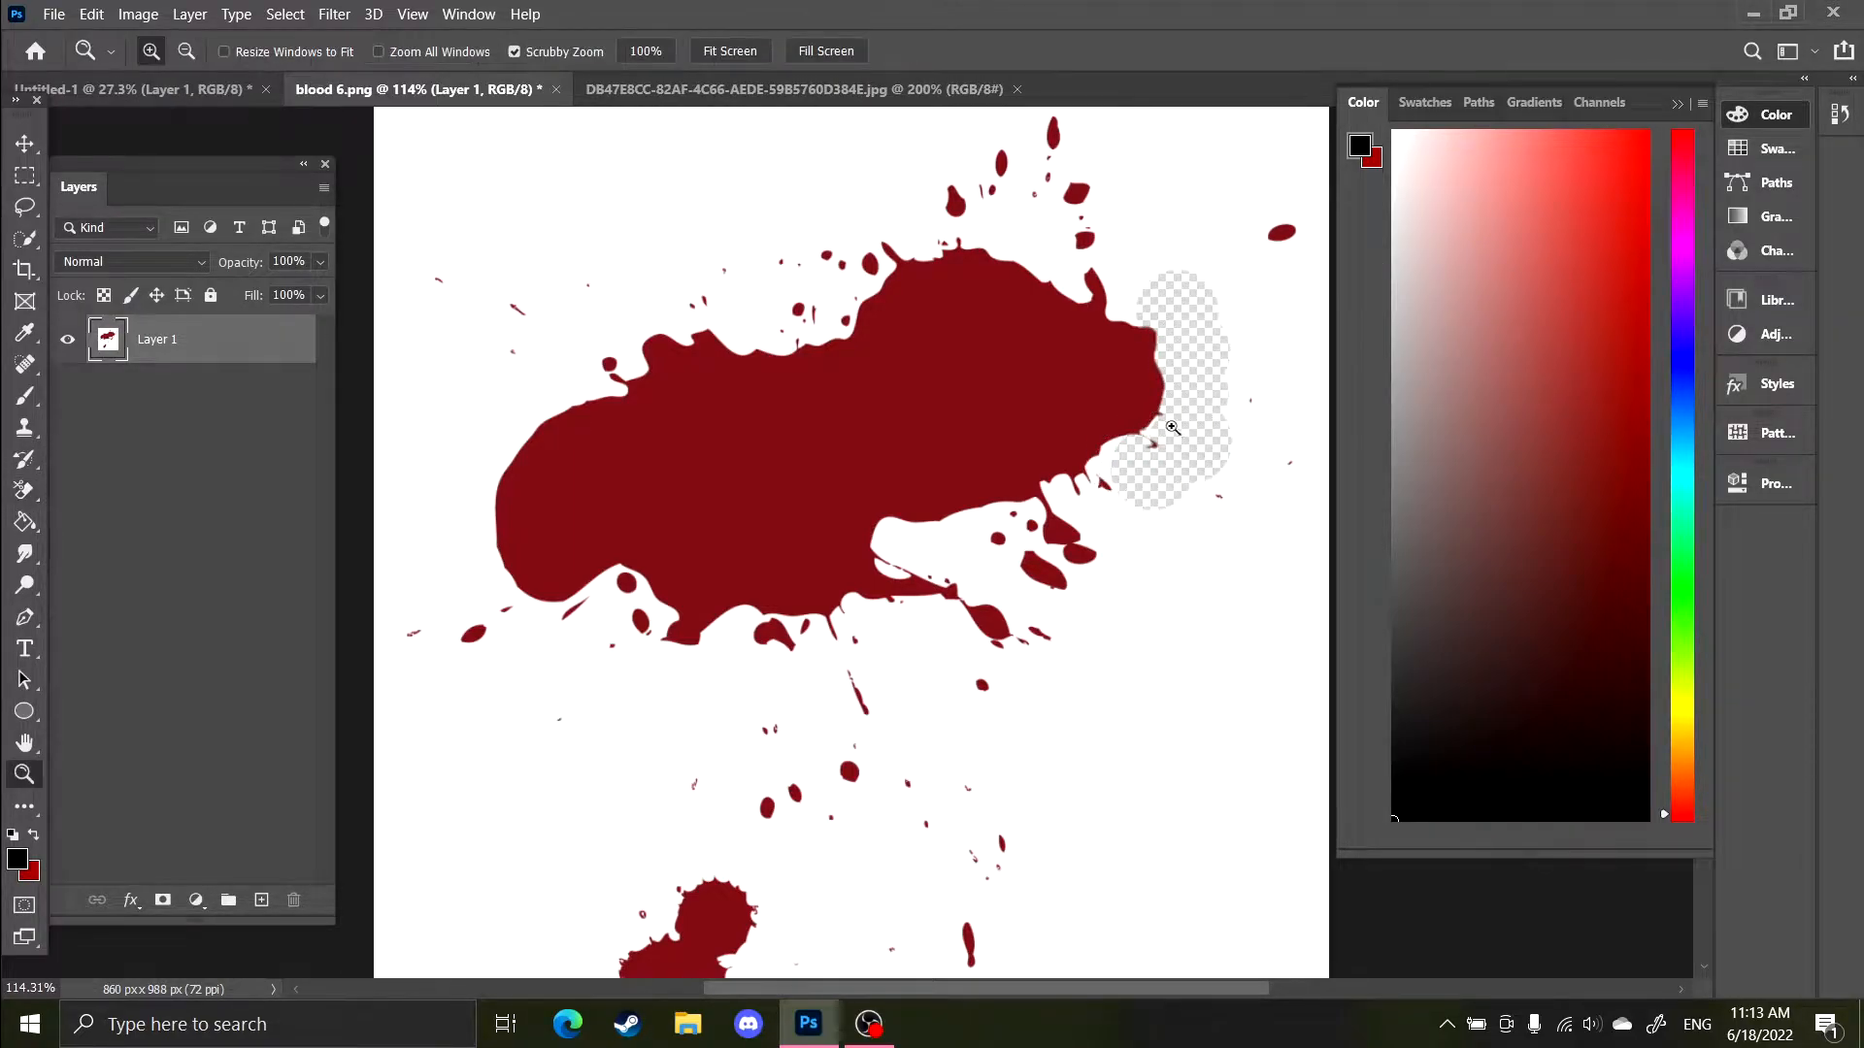
pyautogui.click(1172, 427)
pyautogui.click(1173, 428)
pyautogui.press('e')
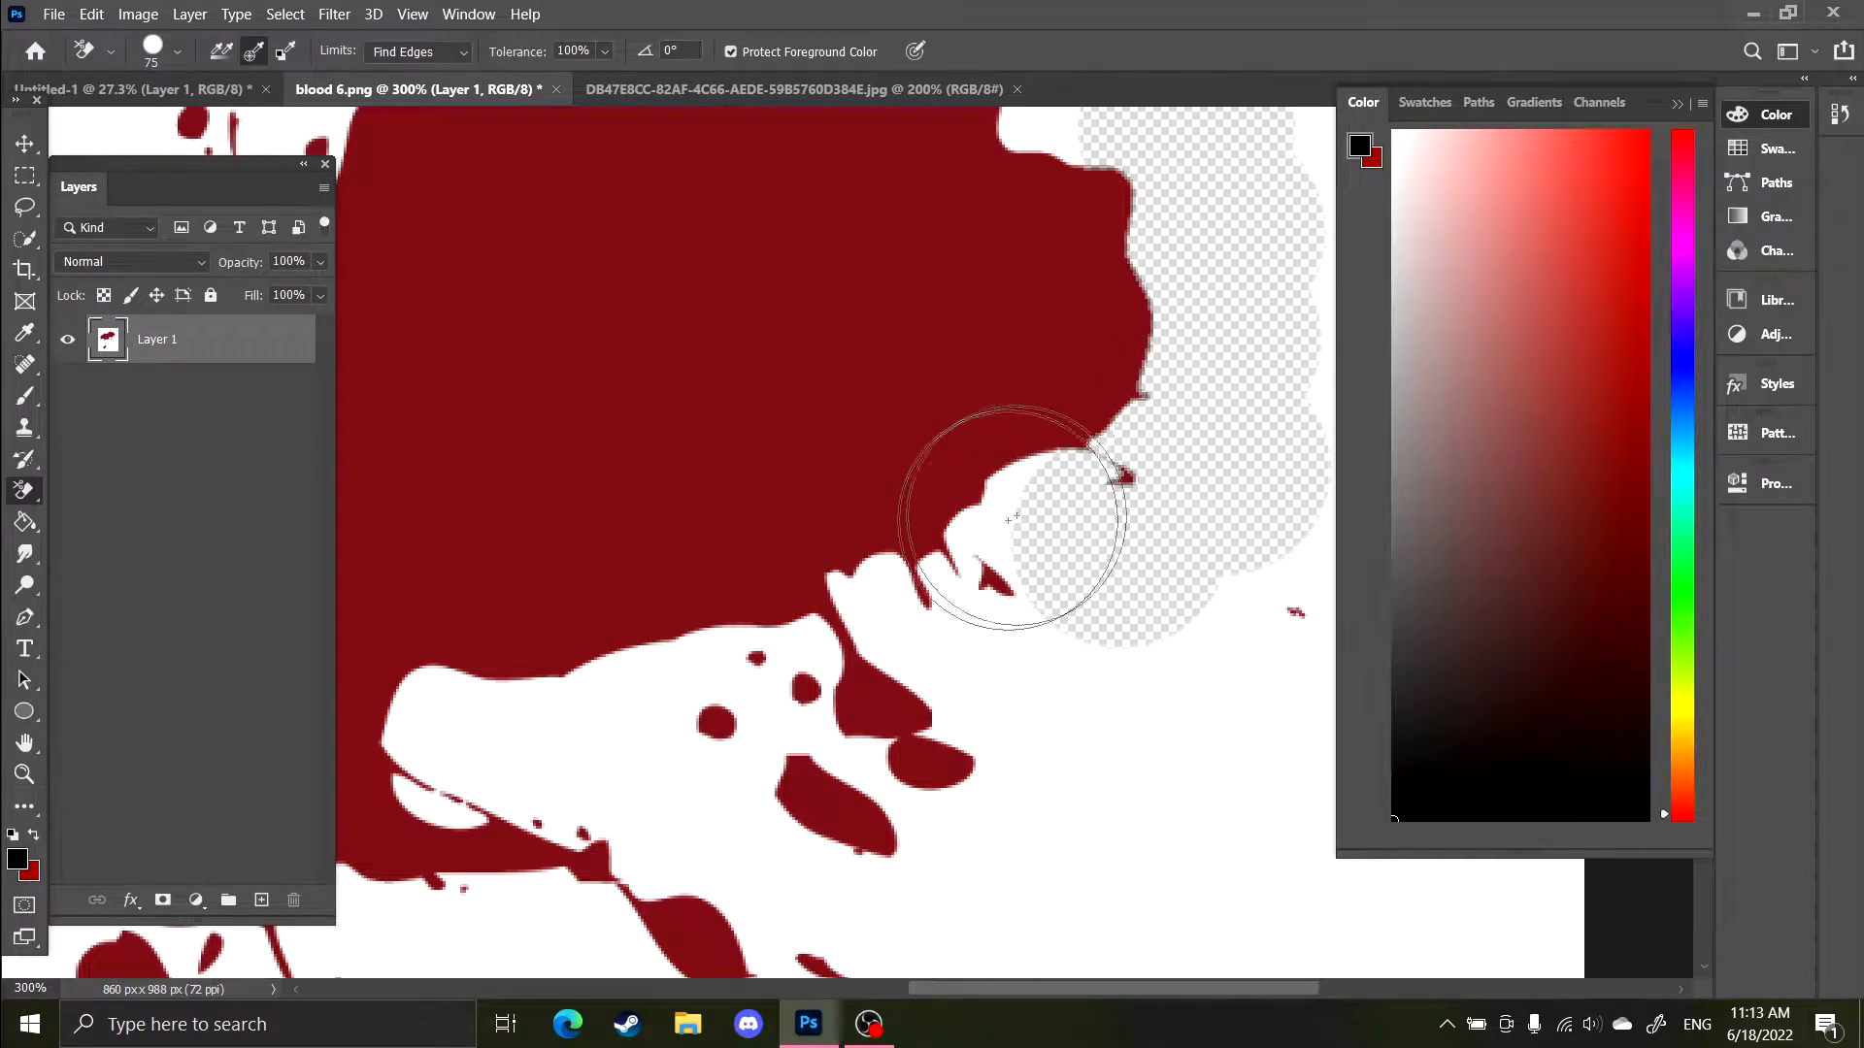
pyautogui.moveTo(1013, 518)
pyautogui.mouseDown()
pyautogui.moveTo(1011, 488)
pyautogui.moveTo(1019, 603)
pyautogui.moveTo(790, 653)
pyautogui.moveTo(853, 757)
pyautogui.moveTo(923, 803)
pyautogui.moveTo(1180, 851)
pyautogui.mouseUp()
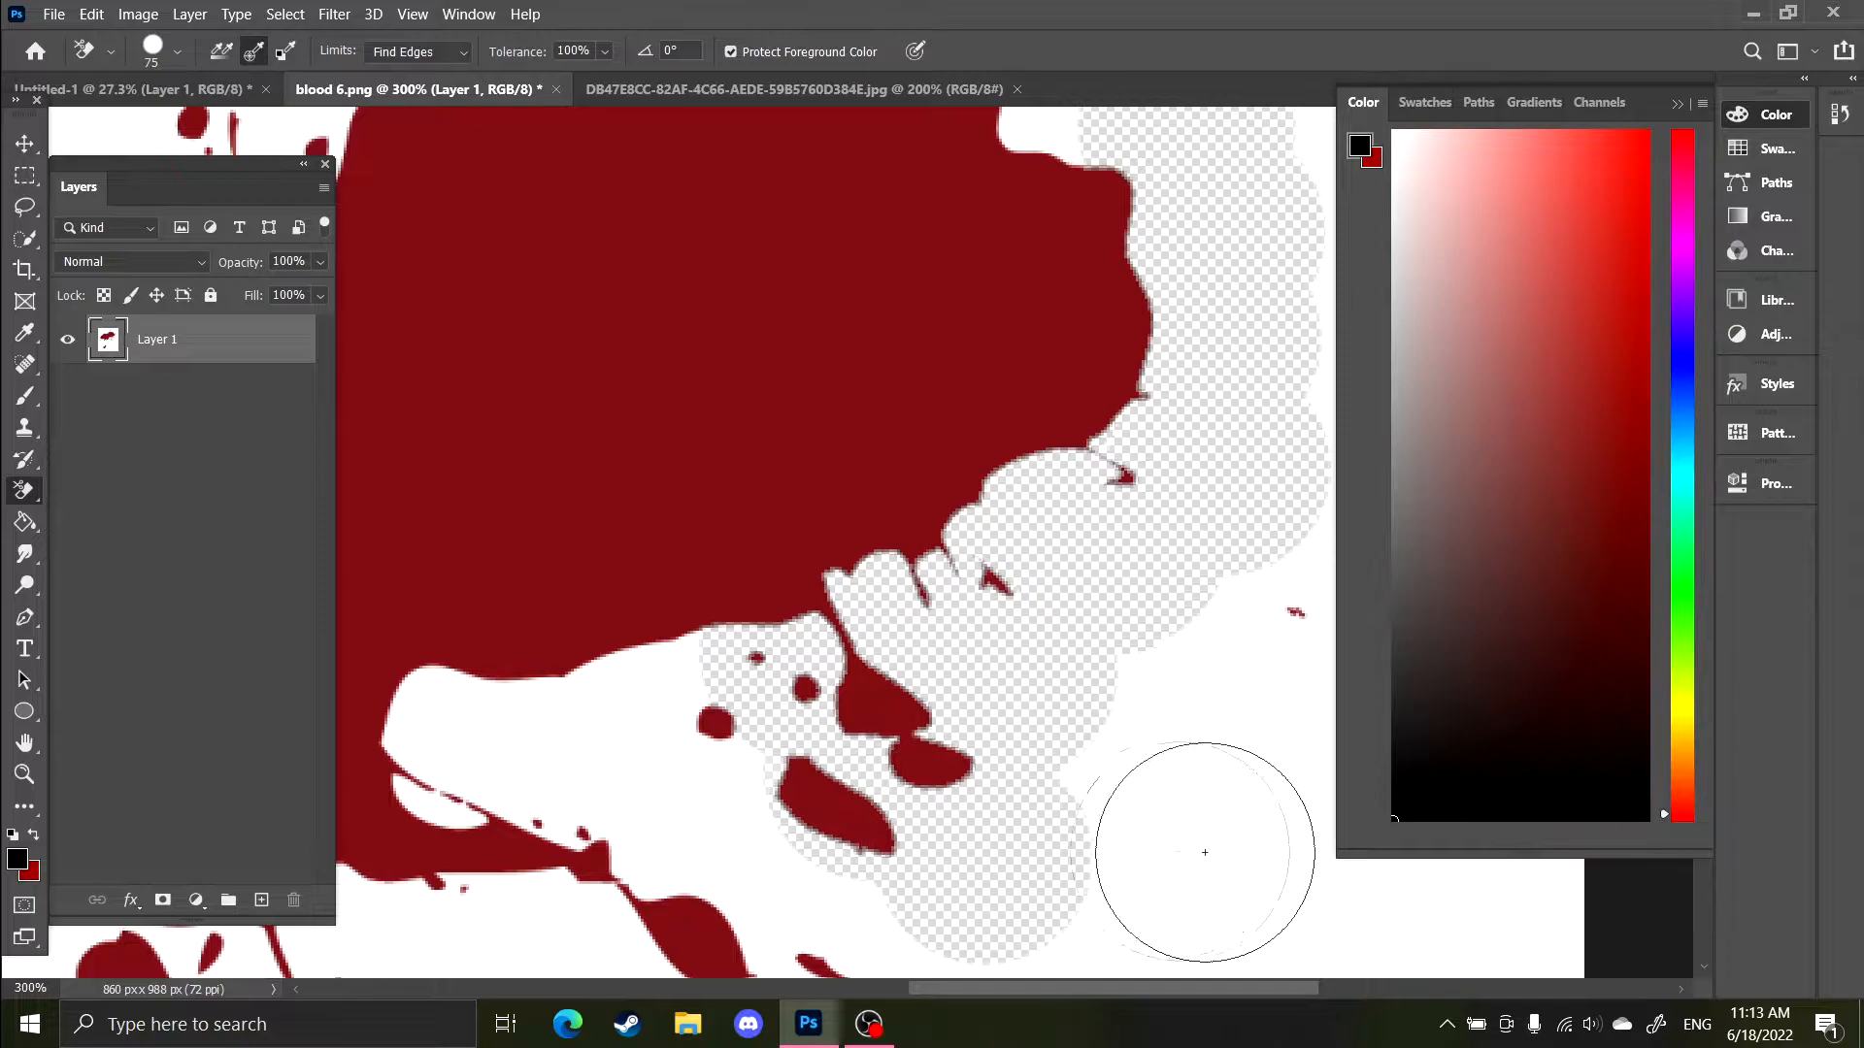
# Undo all the Background Eraser strokes and fit the whole image on screen.
pyautogui.scroll(-5, 1180, 852)
pyautogui.hotkey('ctrl', 'z')
pyautogui.hotkey('ctrl', 'z')
pyautogui.hotkey('ctrl', 'z')
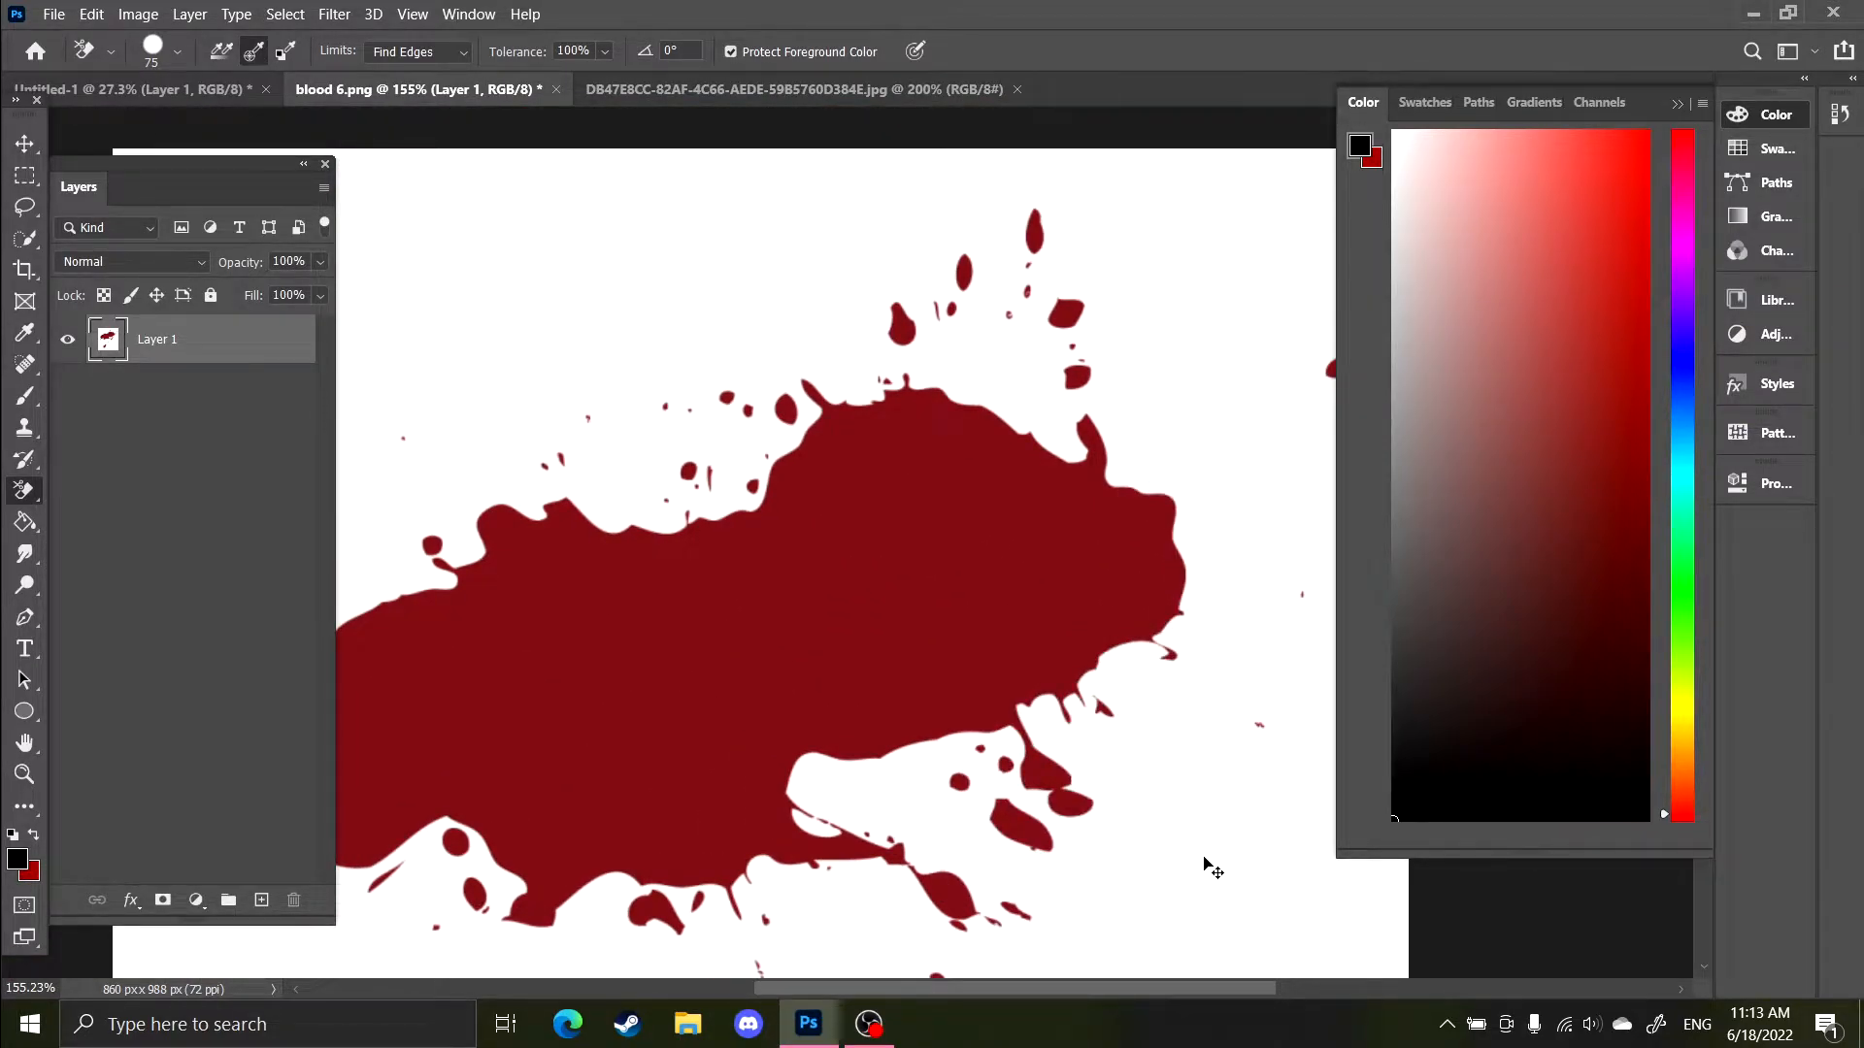
pyautogui.press('z')
pyautogui.rightClick(743, 602)
pyautogui.click(792, 616)
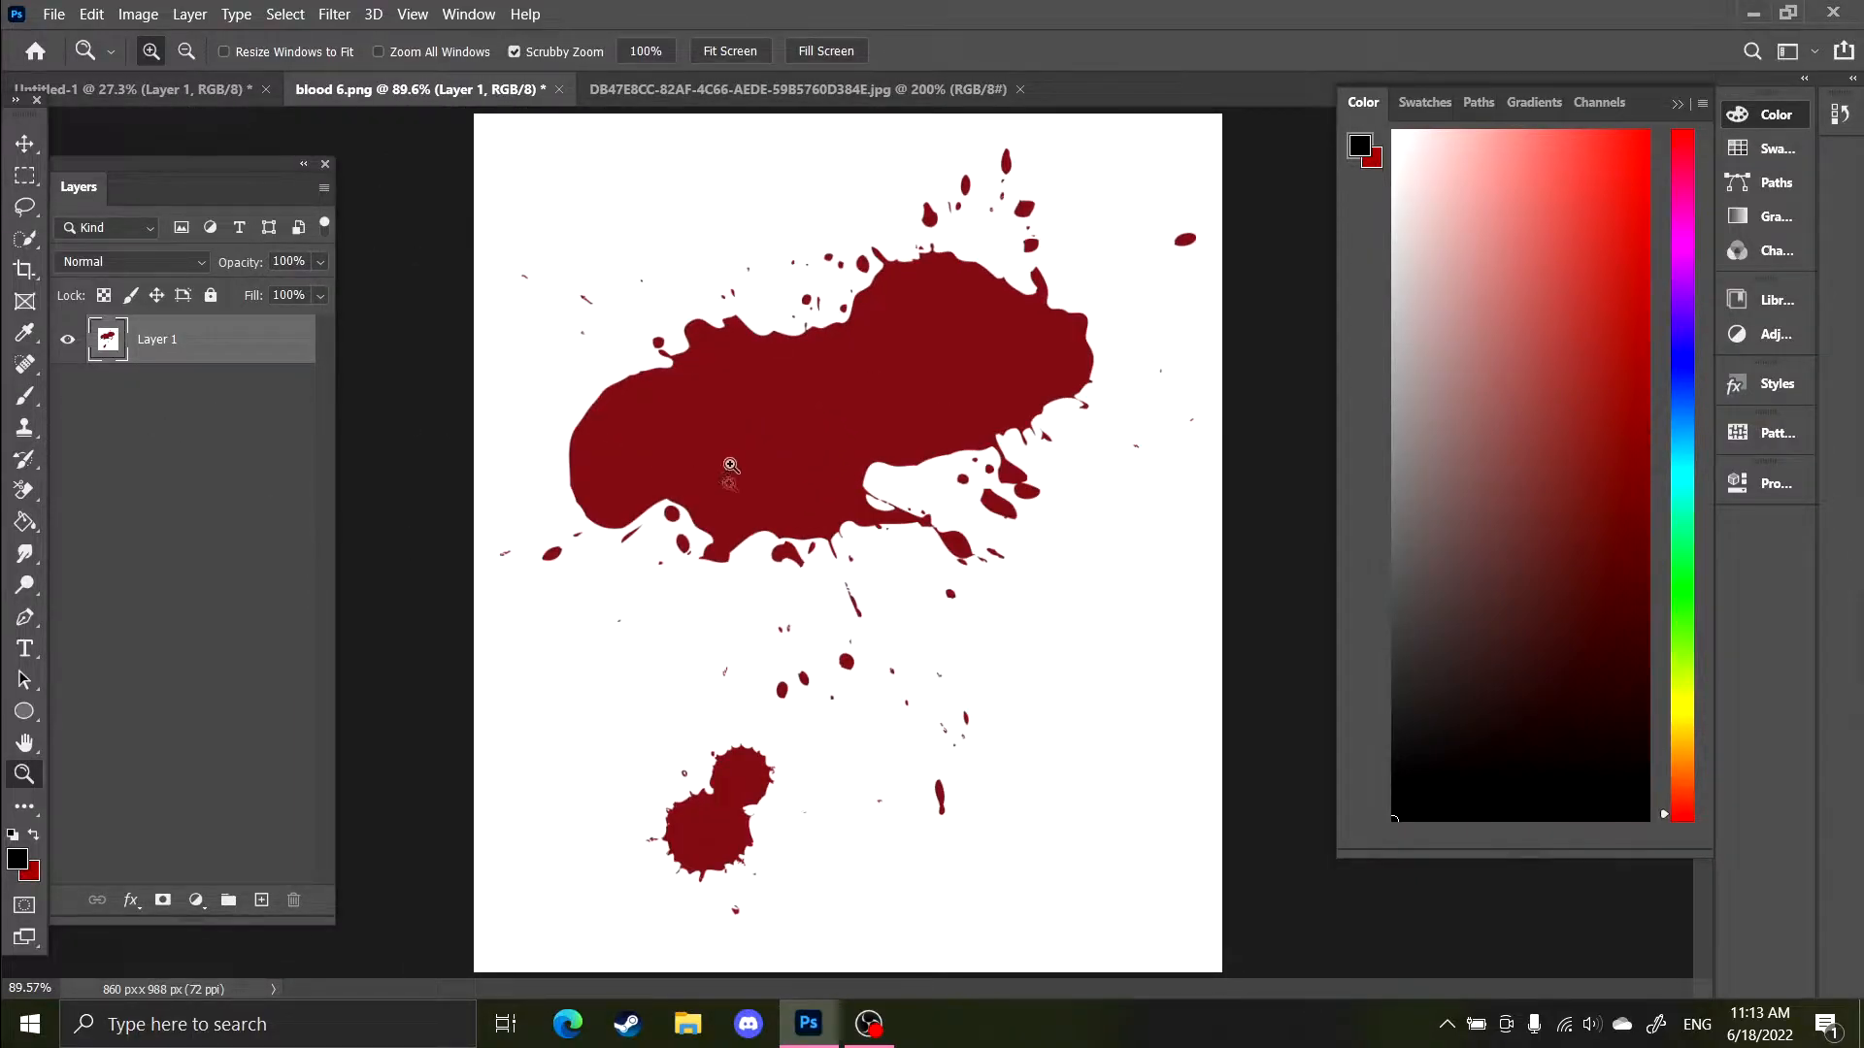
pyautogui.press('e')
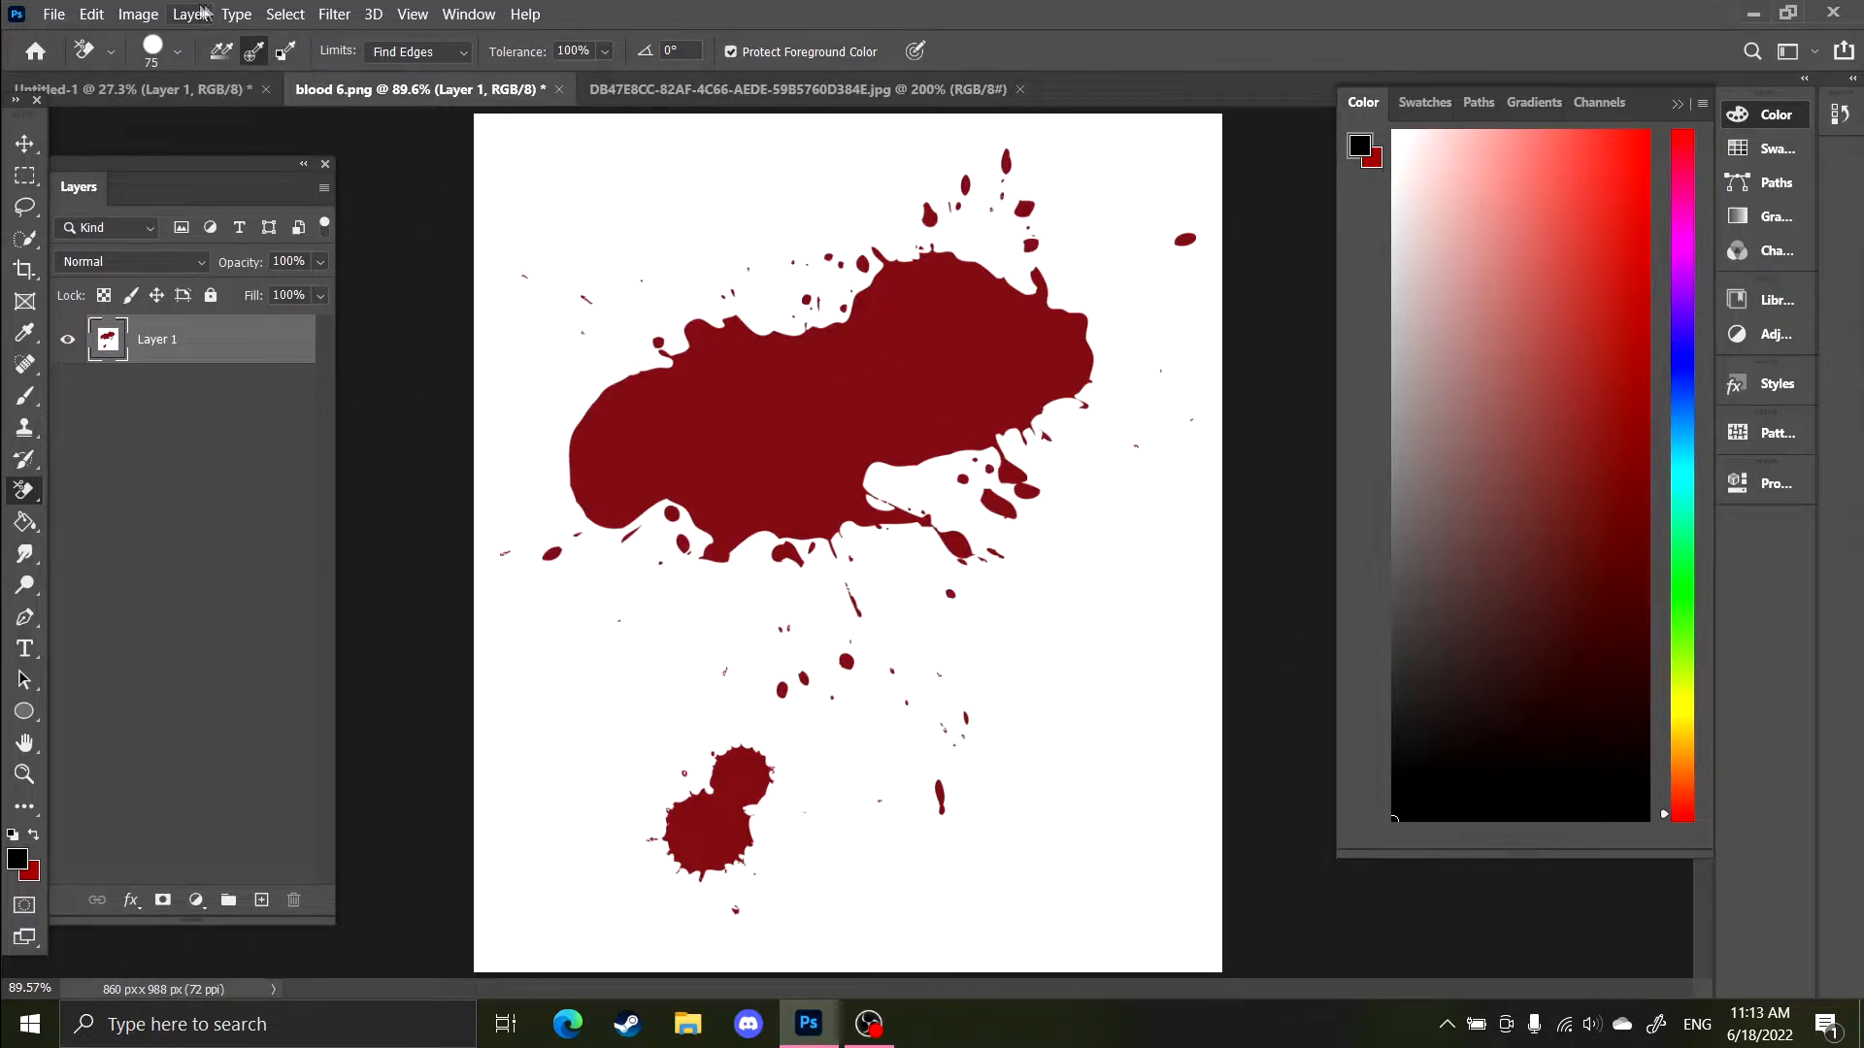
pyautogui.click(284, 13)
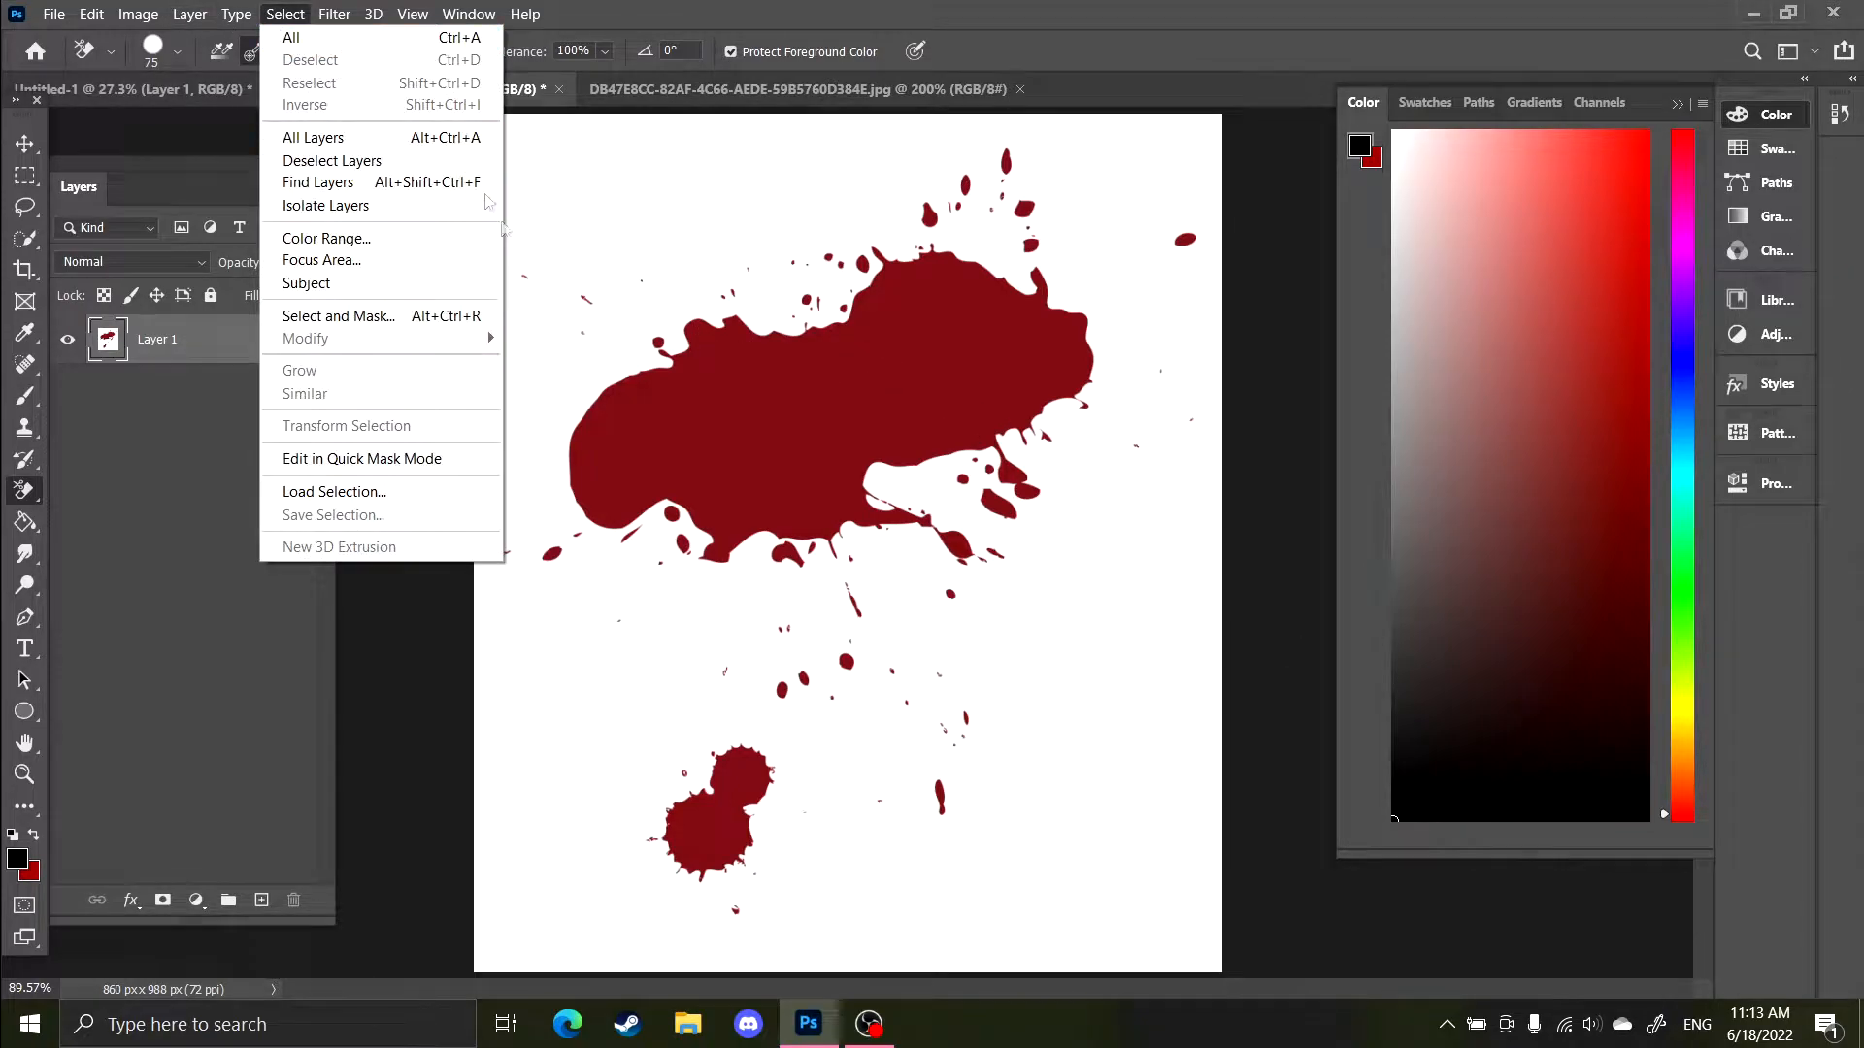
pyautogui.click(341, 245)
pyautogui.moveTo(1325, 153); pyautogui.dragTo(1345, 238)
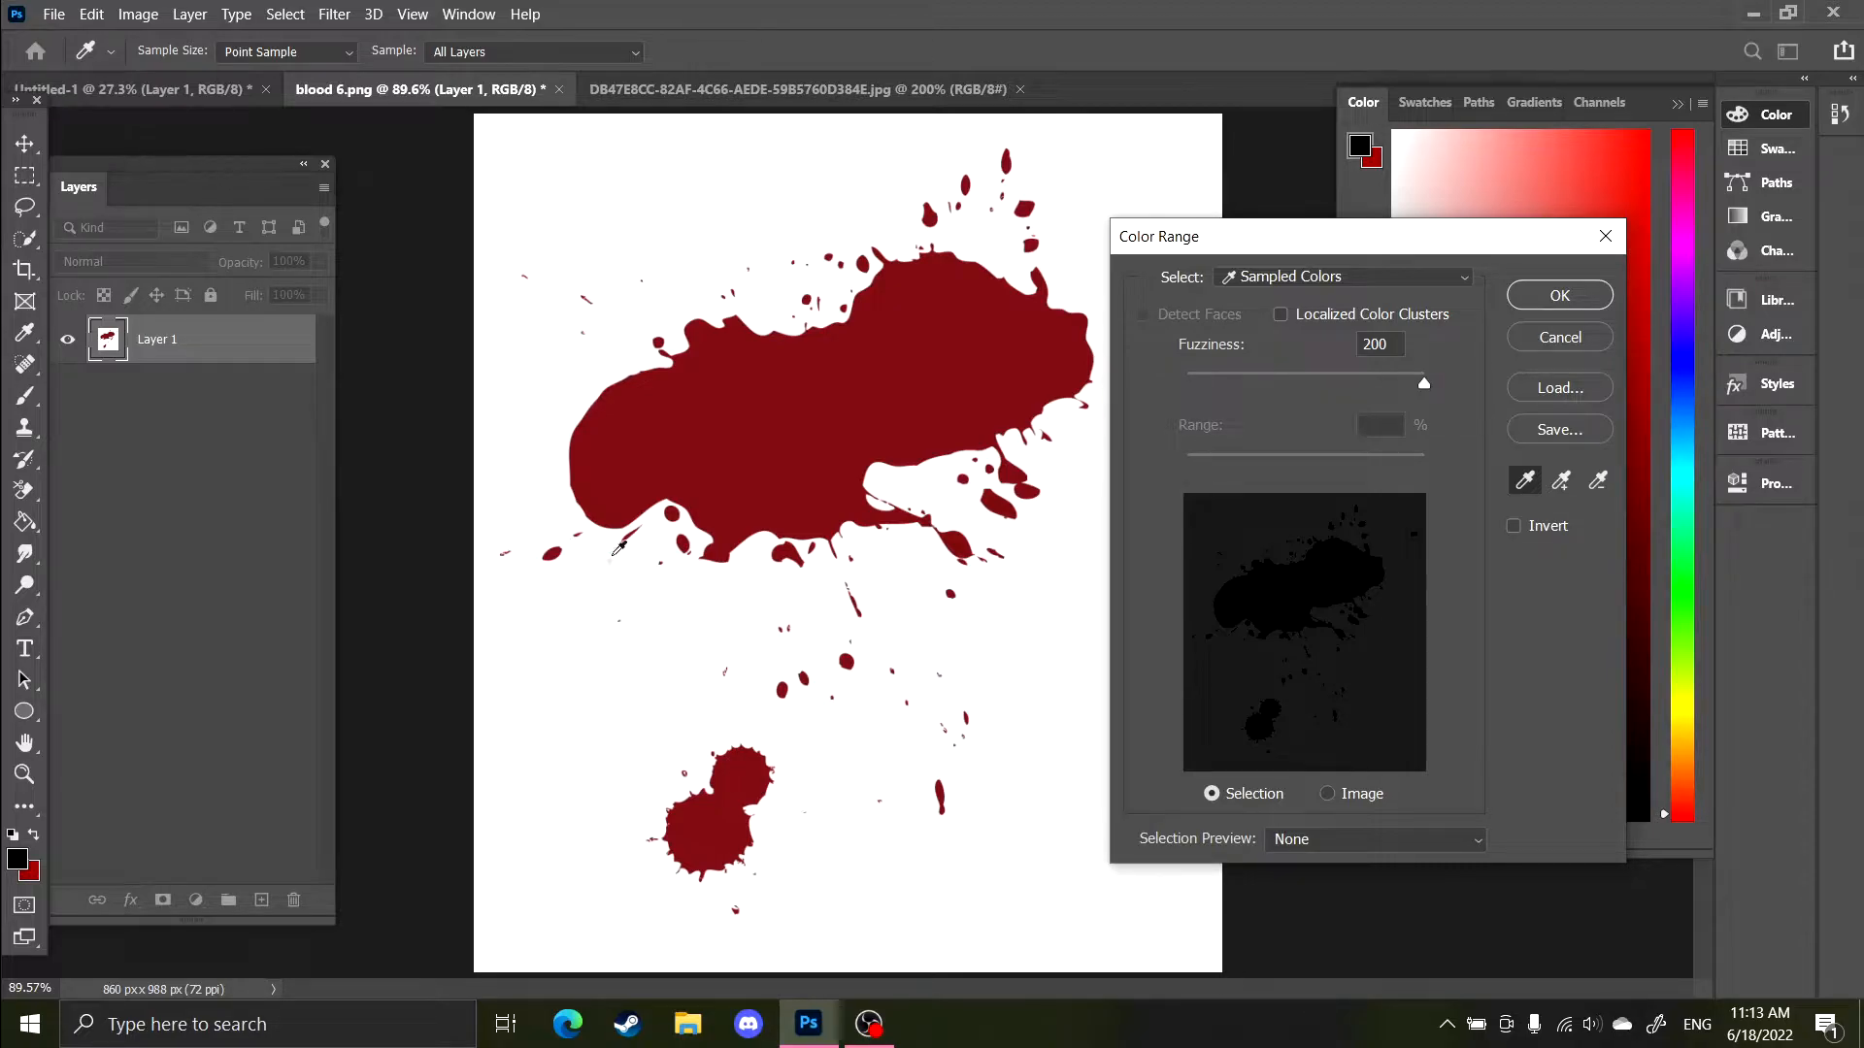
pyautogui.click(670, 181)
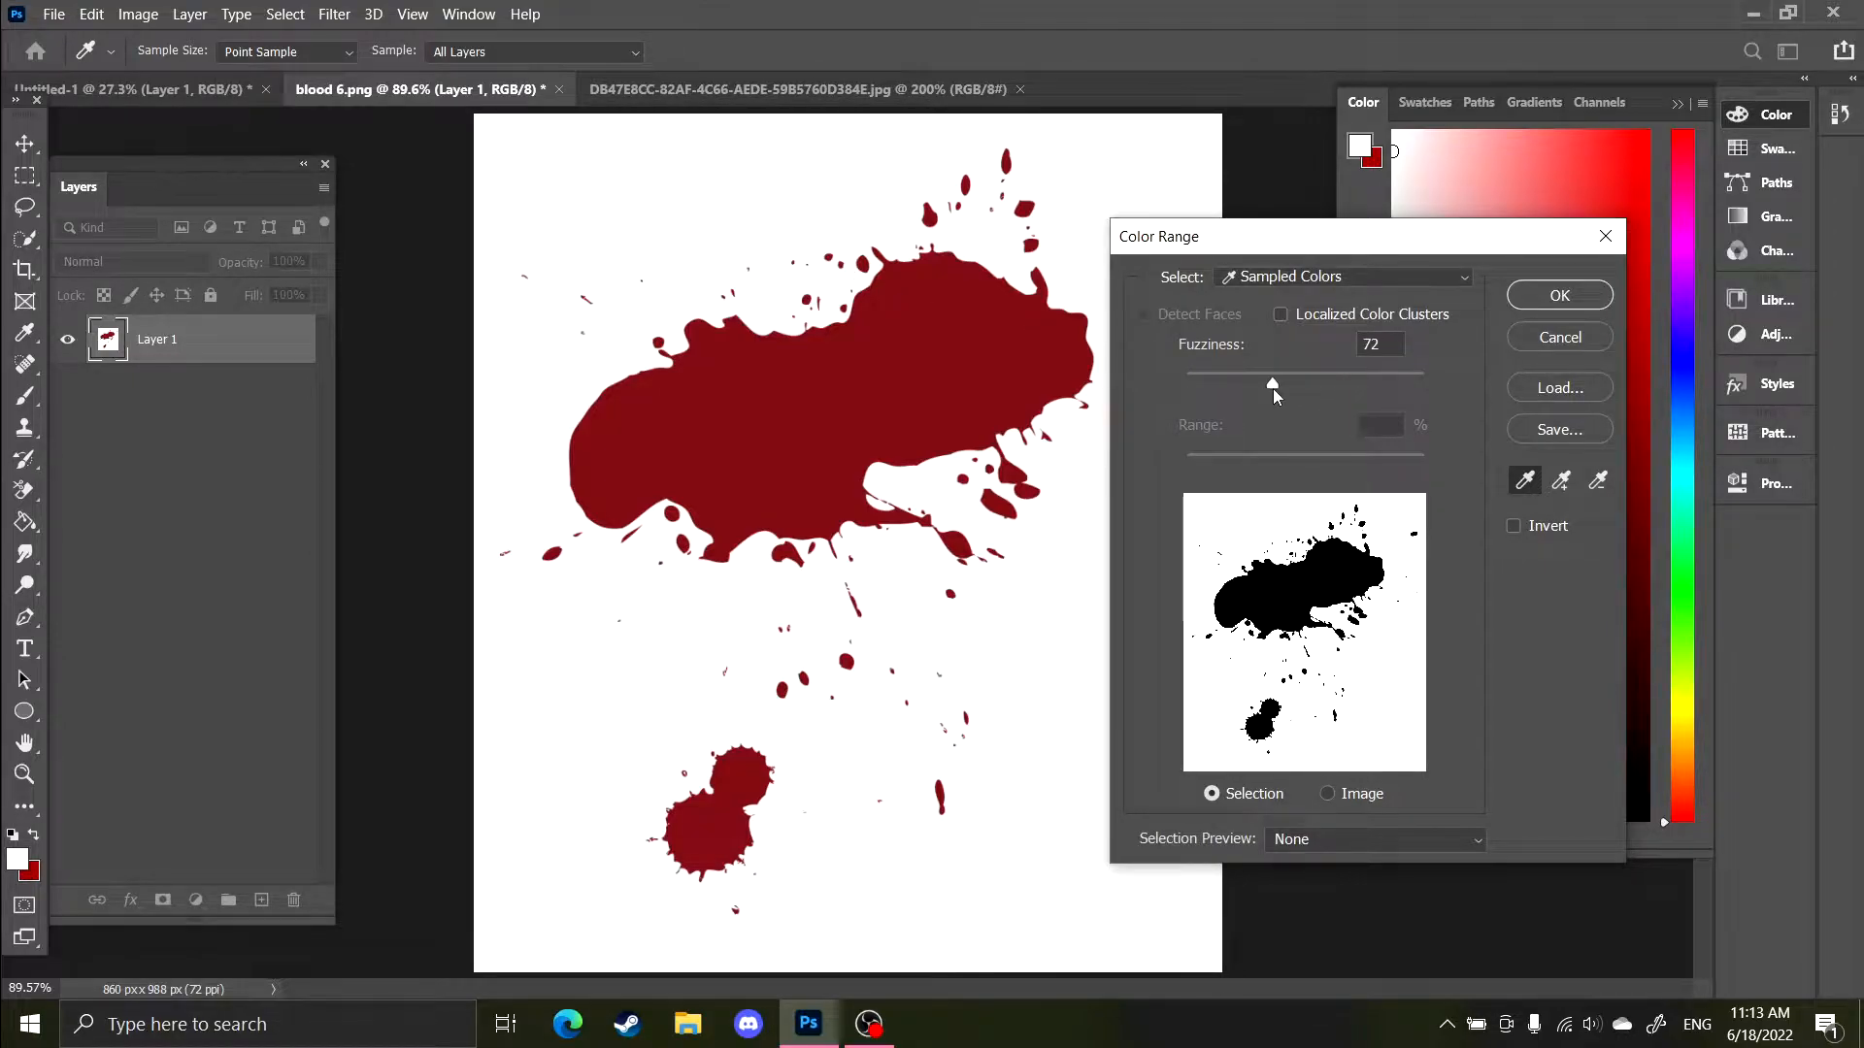
pyautogui.click(1560, 337)
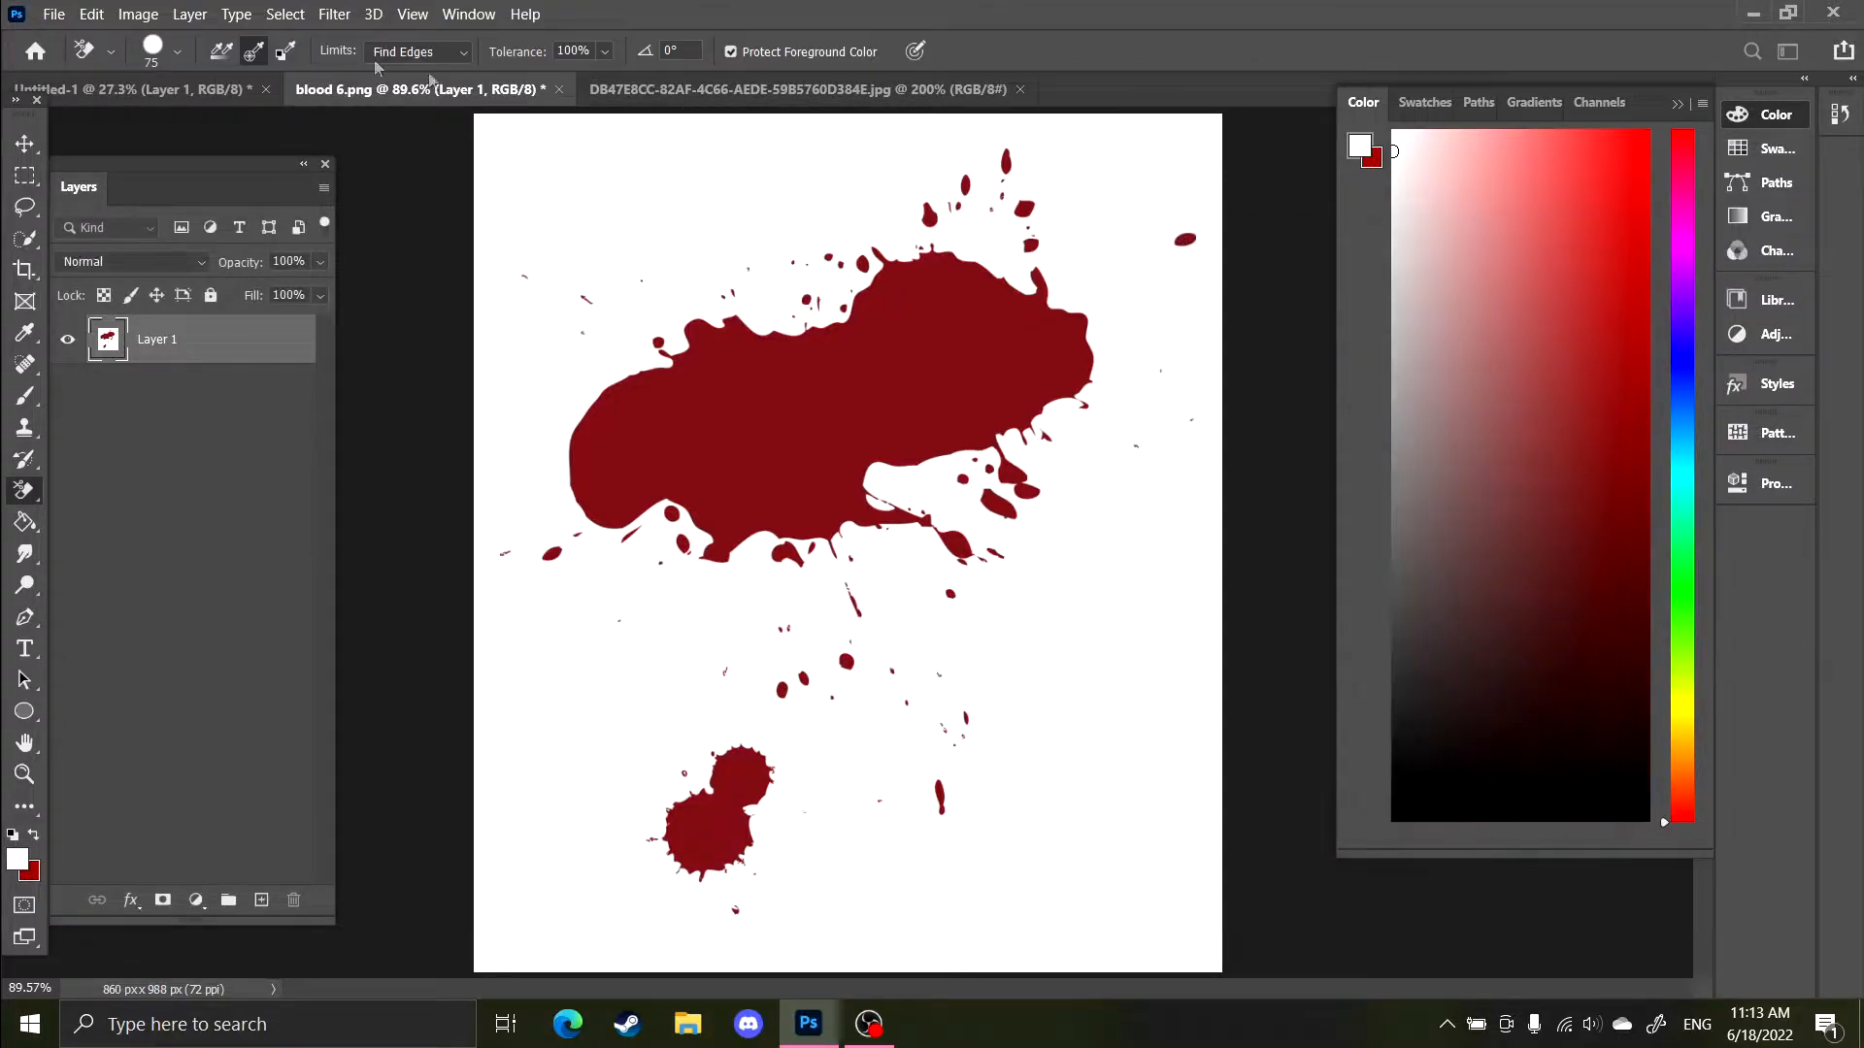
# Select the white background with Color Range, sampling white from the canvas and using a fuzziness of 106.
pyautogui.click(284, 13)
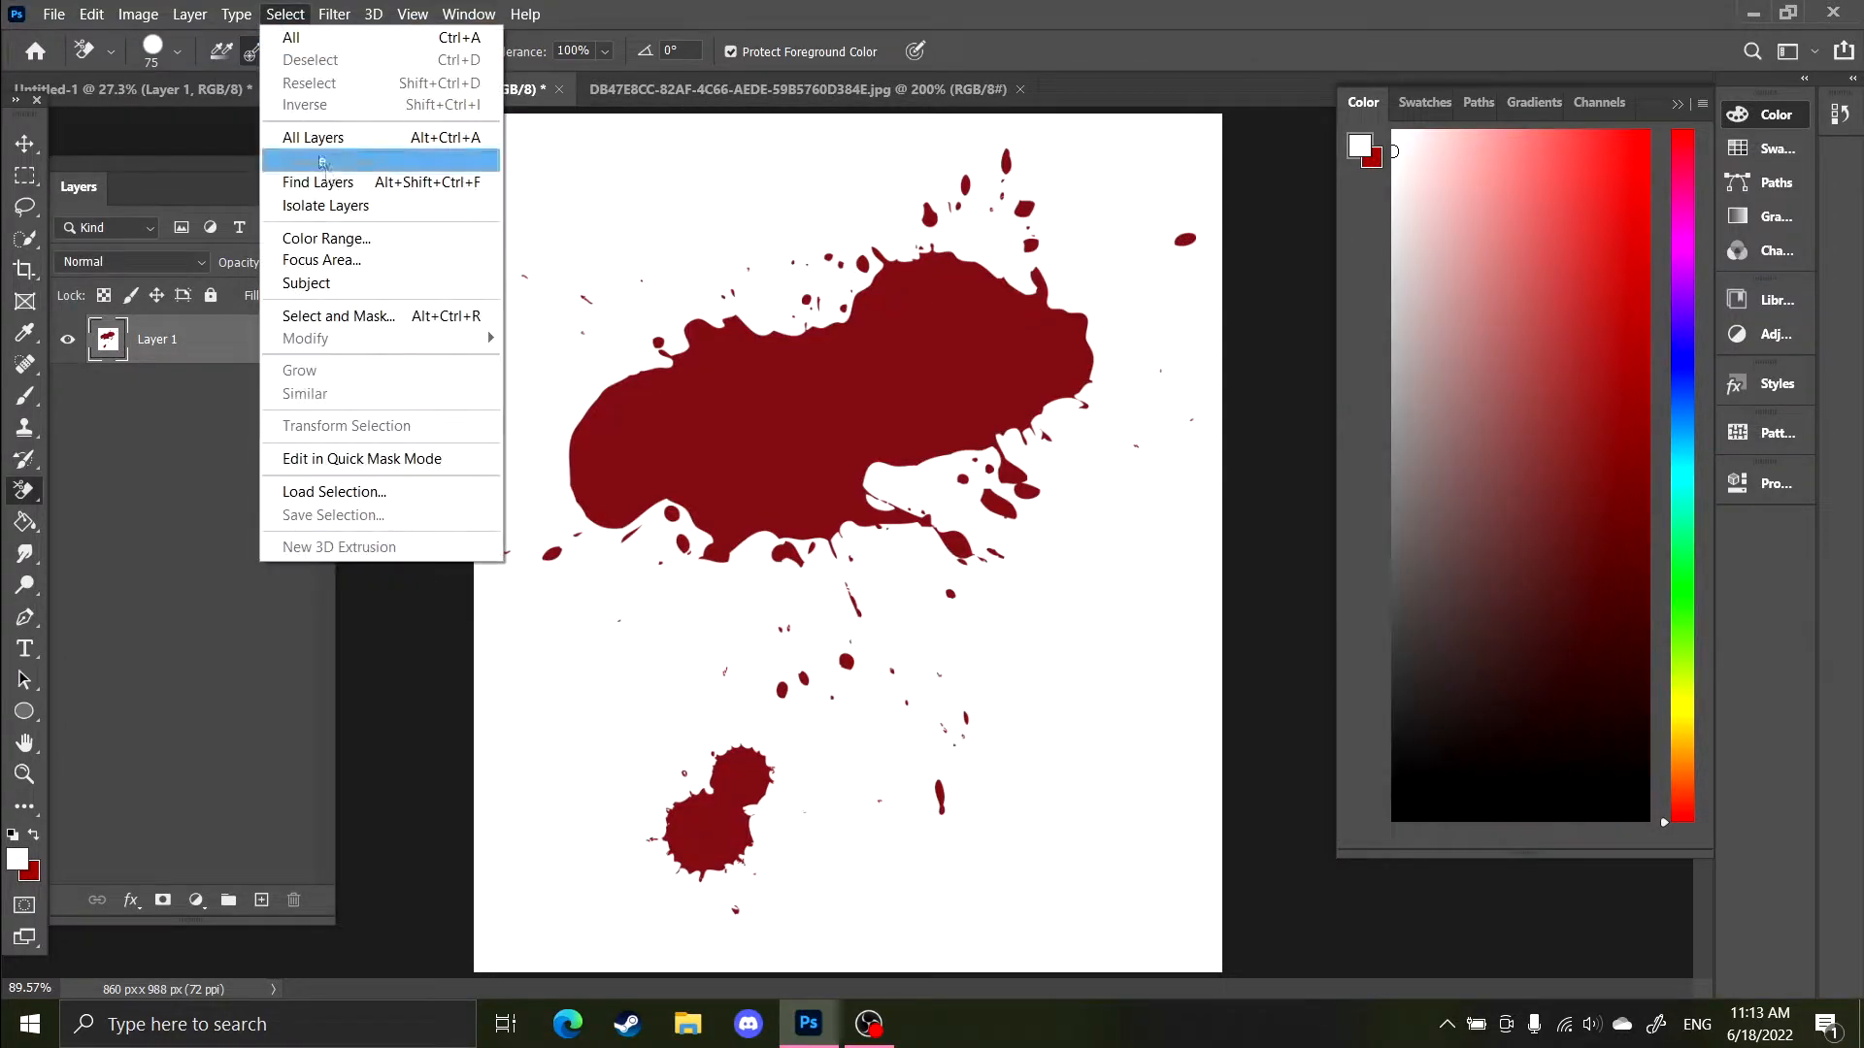
pyautogui.click(337, 240)
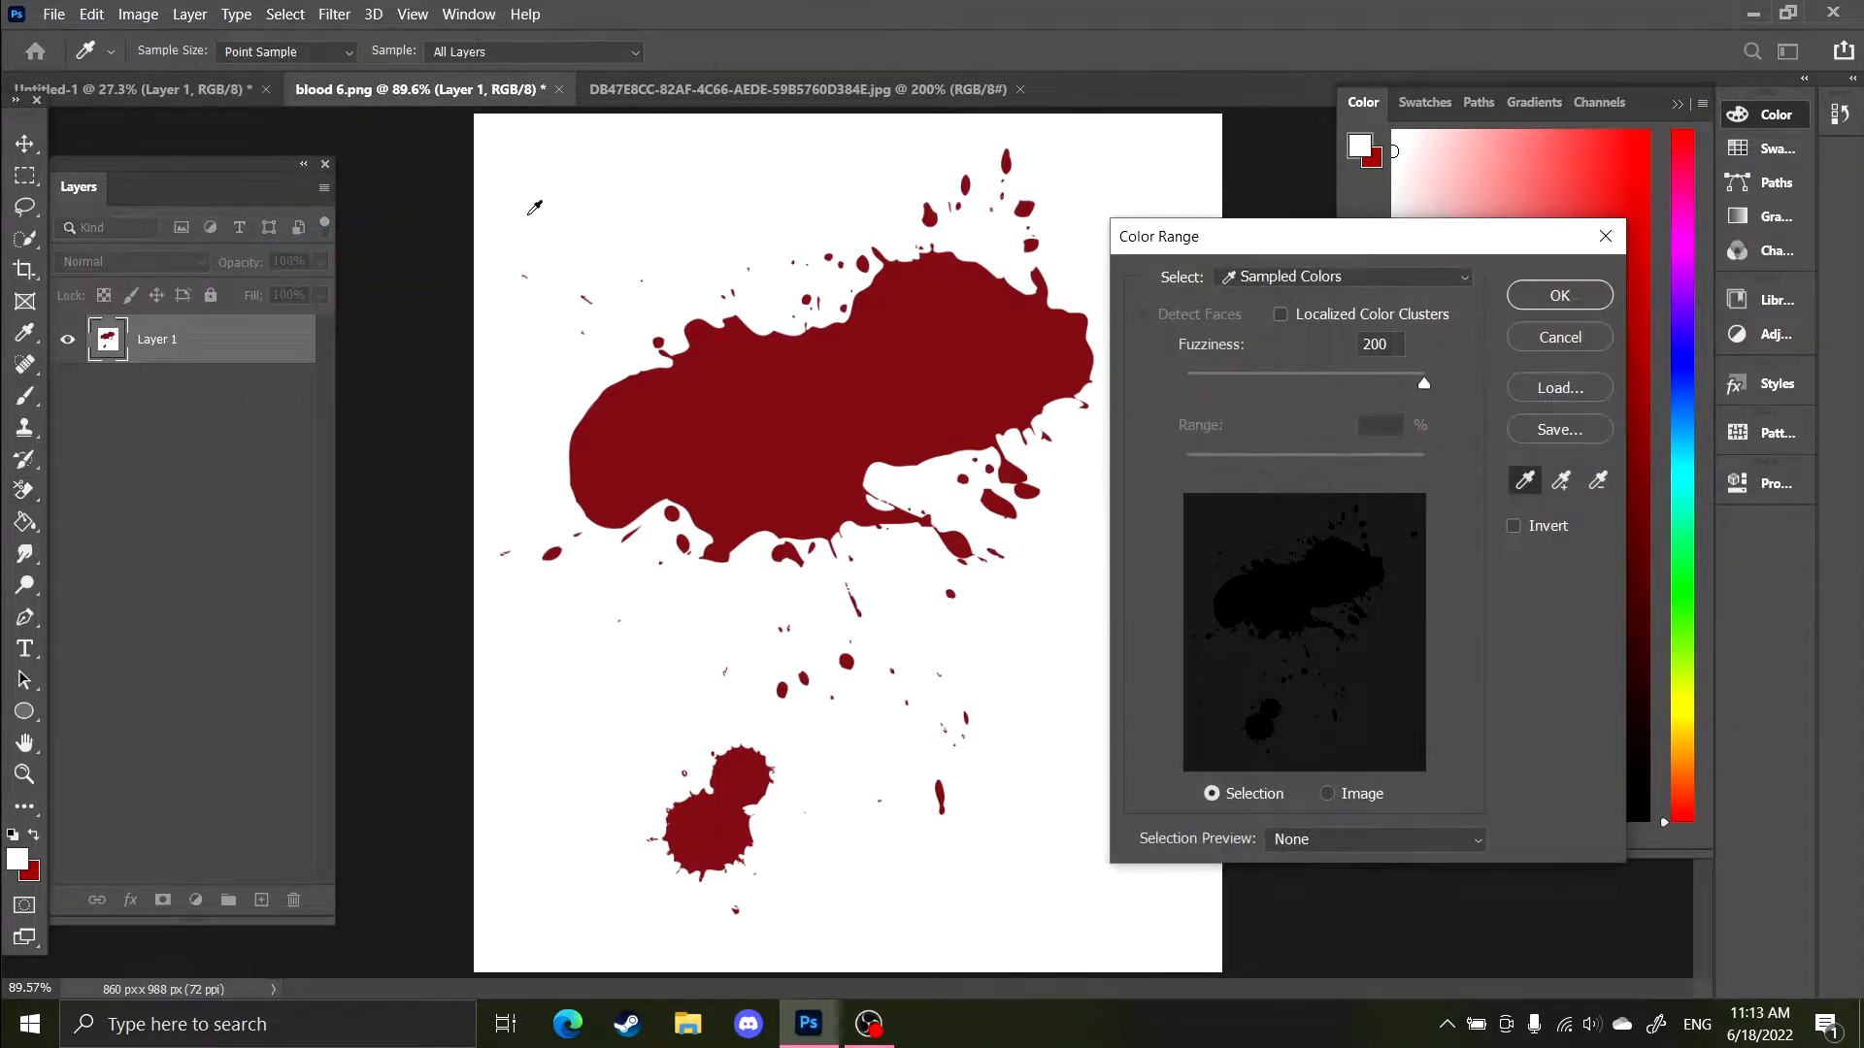
pyautogui.click(576, 180)
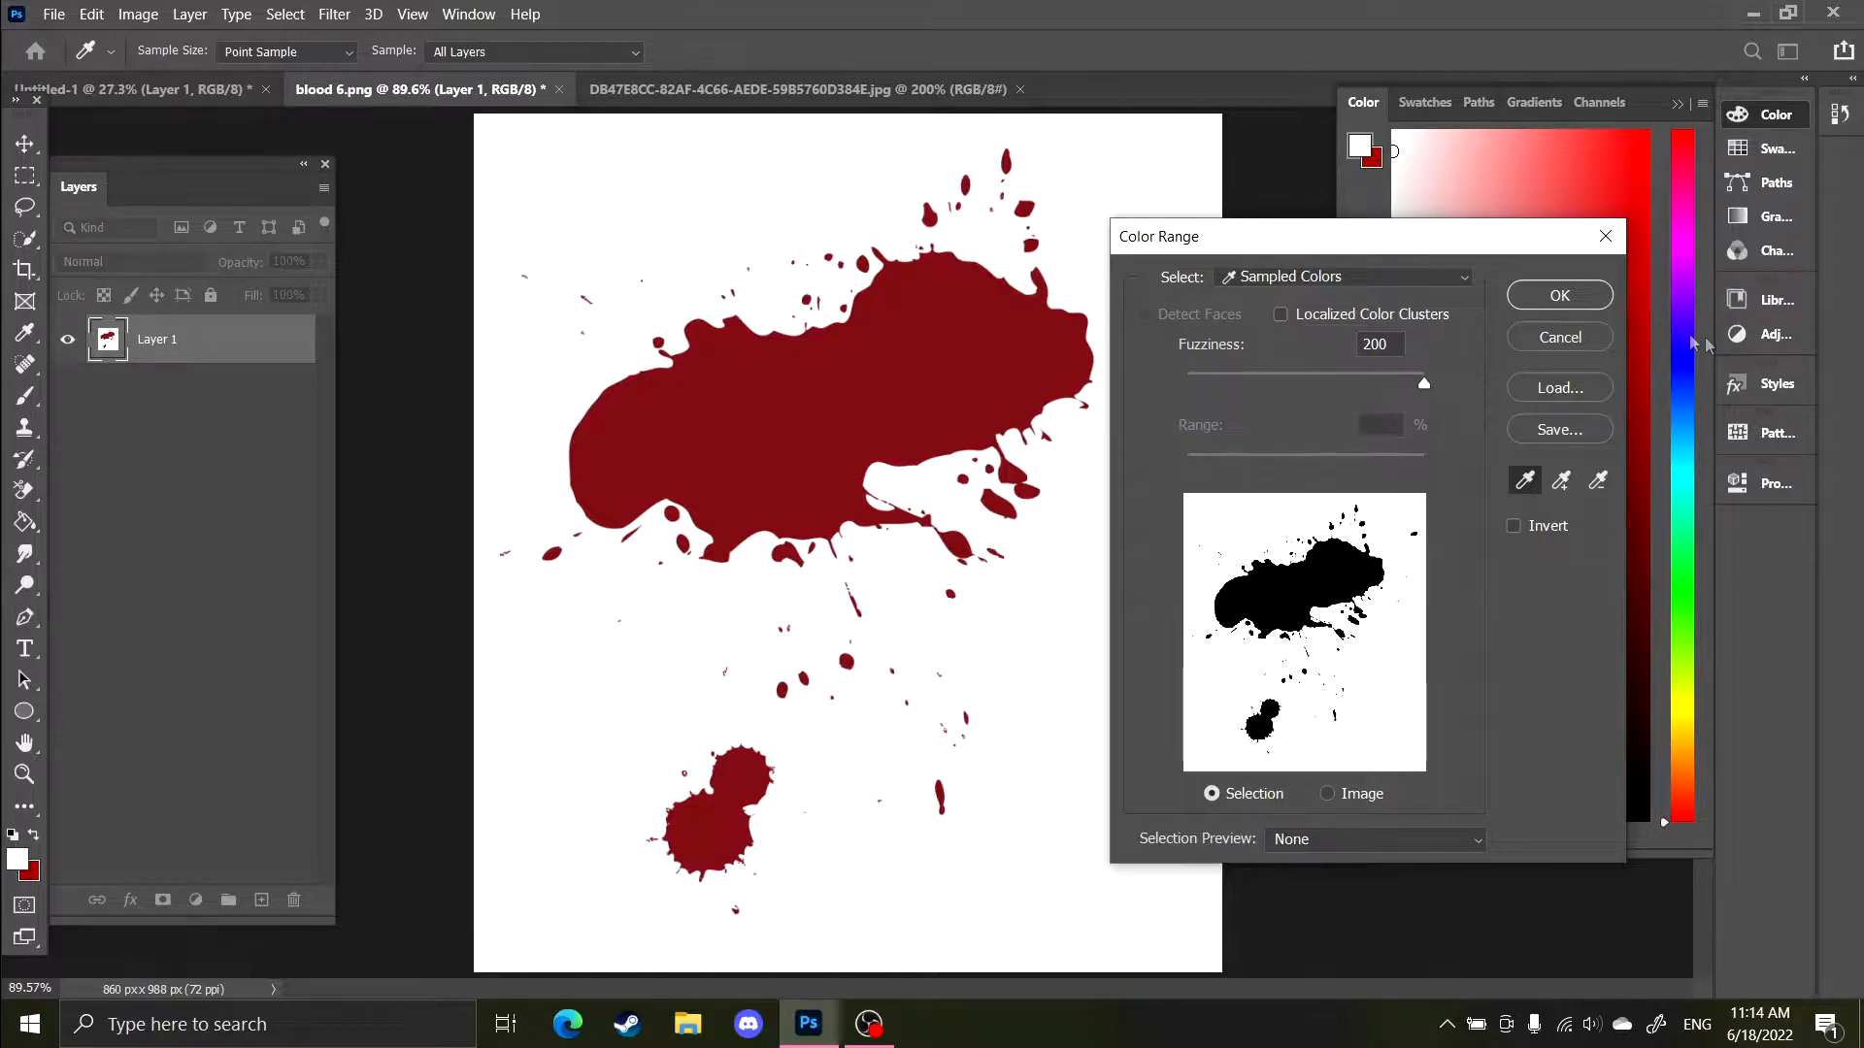
pyautogui.moveTo(1382, 392); pyautogui.dragTo(3, 609)
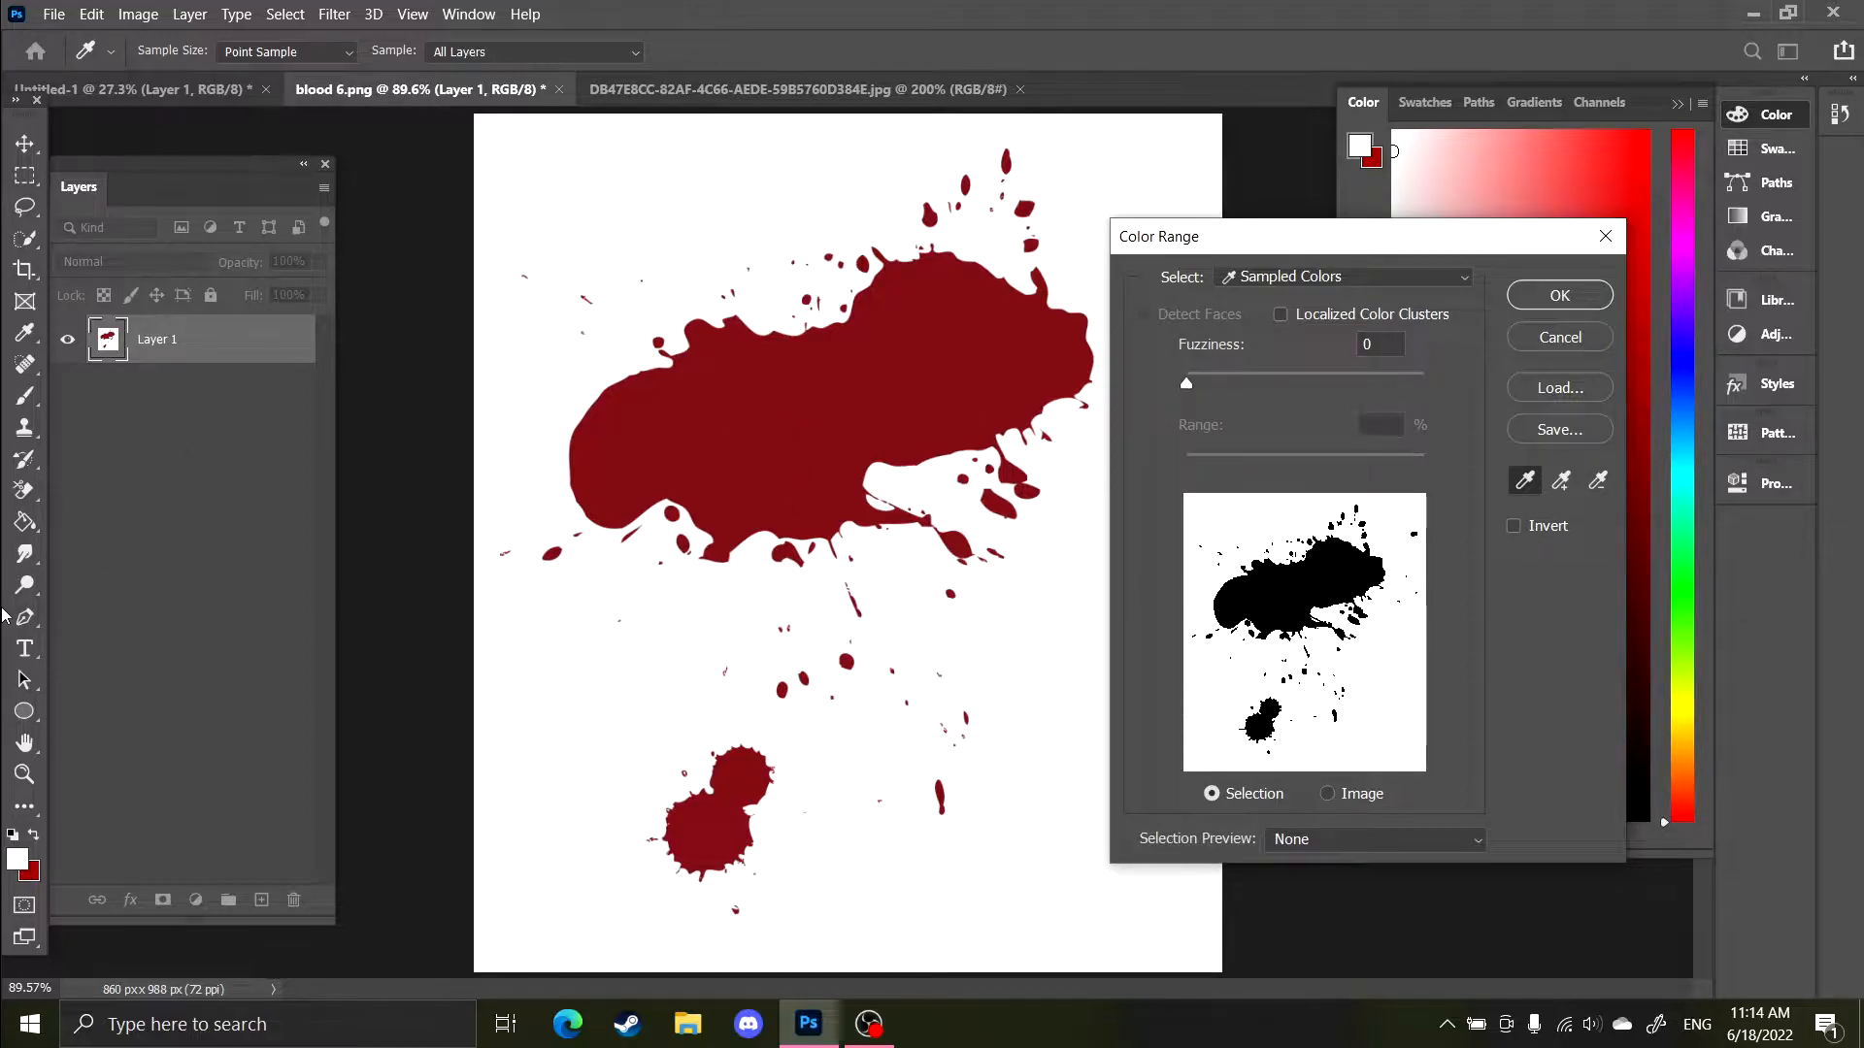
pyautogui.moveTo(10, 609); pyautogui.dragTo(13, 607)
pyautogui.moveTo(1311, 381); pyautogui.dragTo(1346, 378)
pyautogui.click(1313, 382)
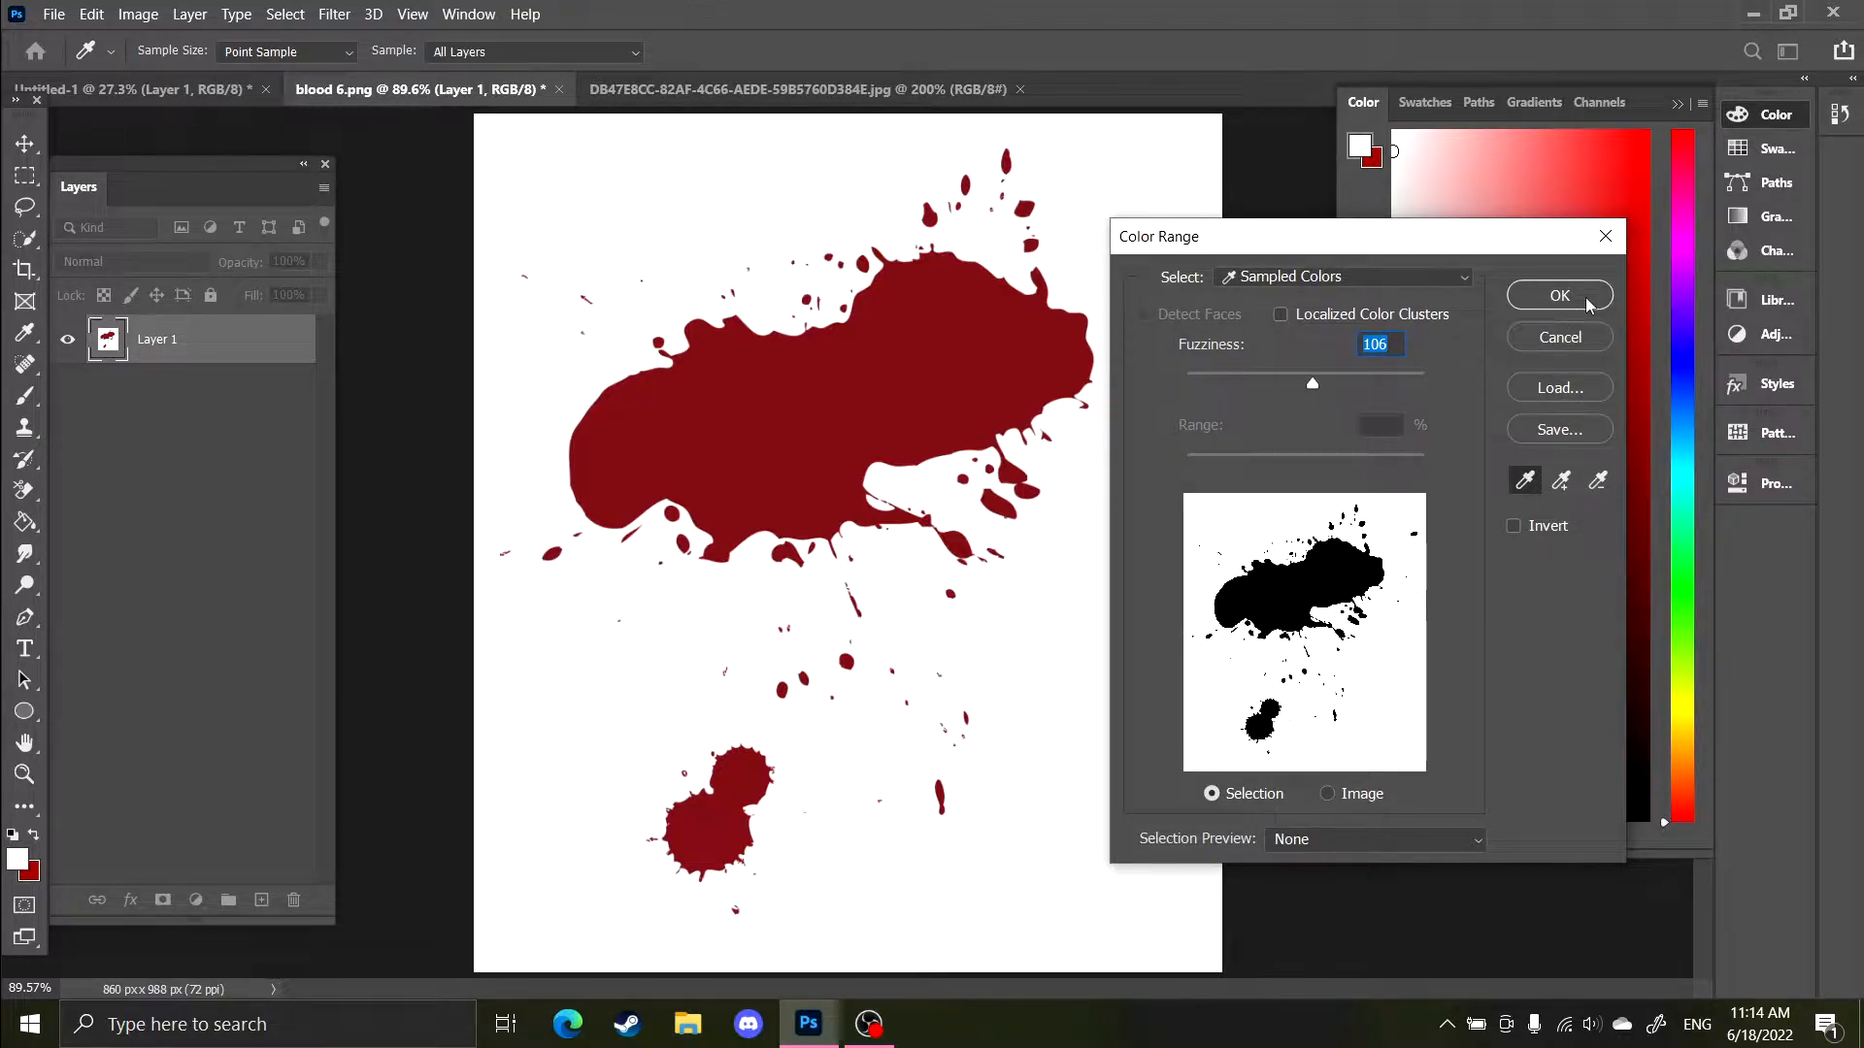
pyautogui.click(1561, 295)
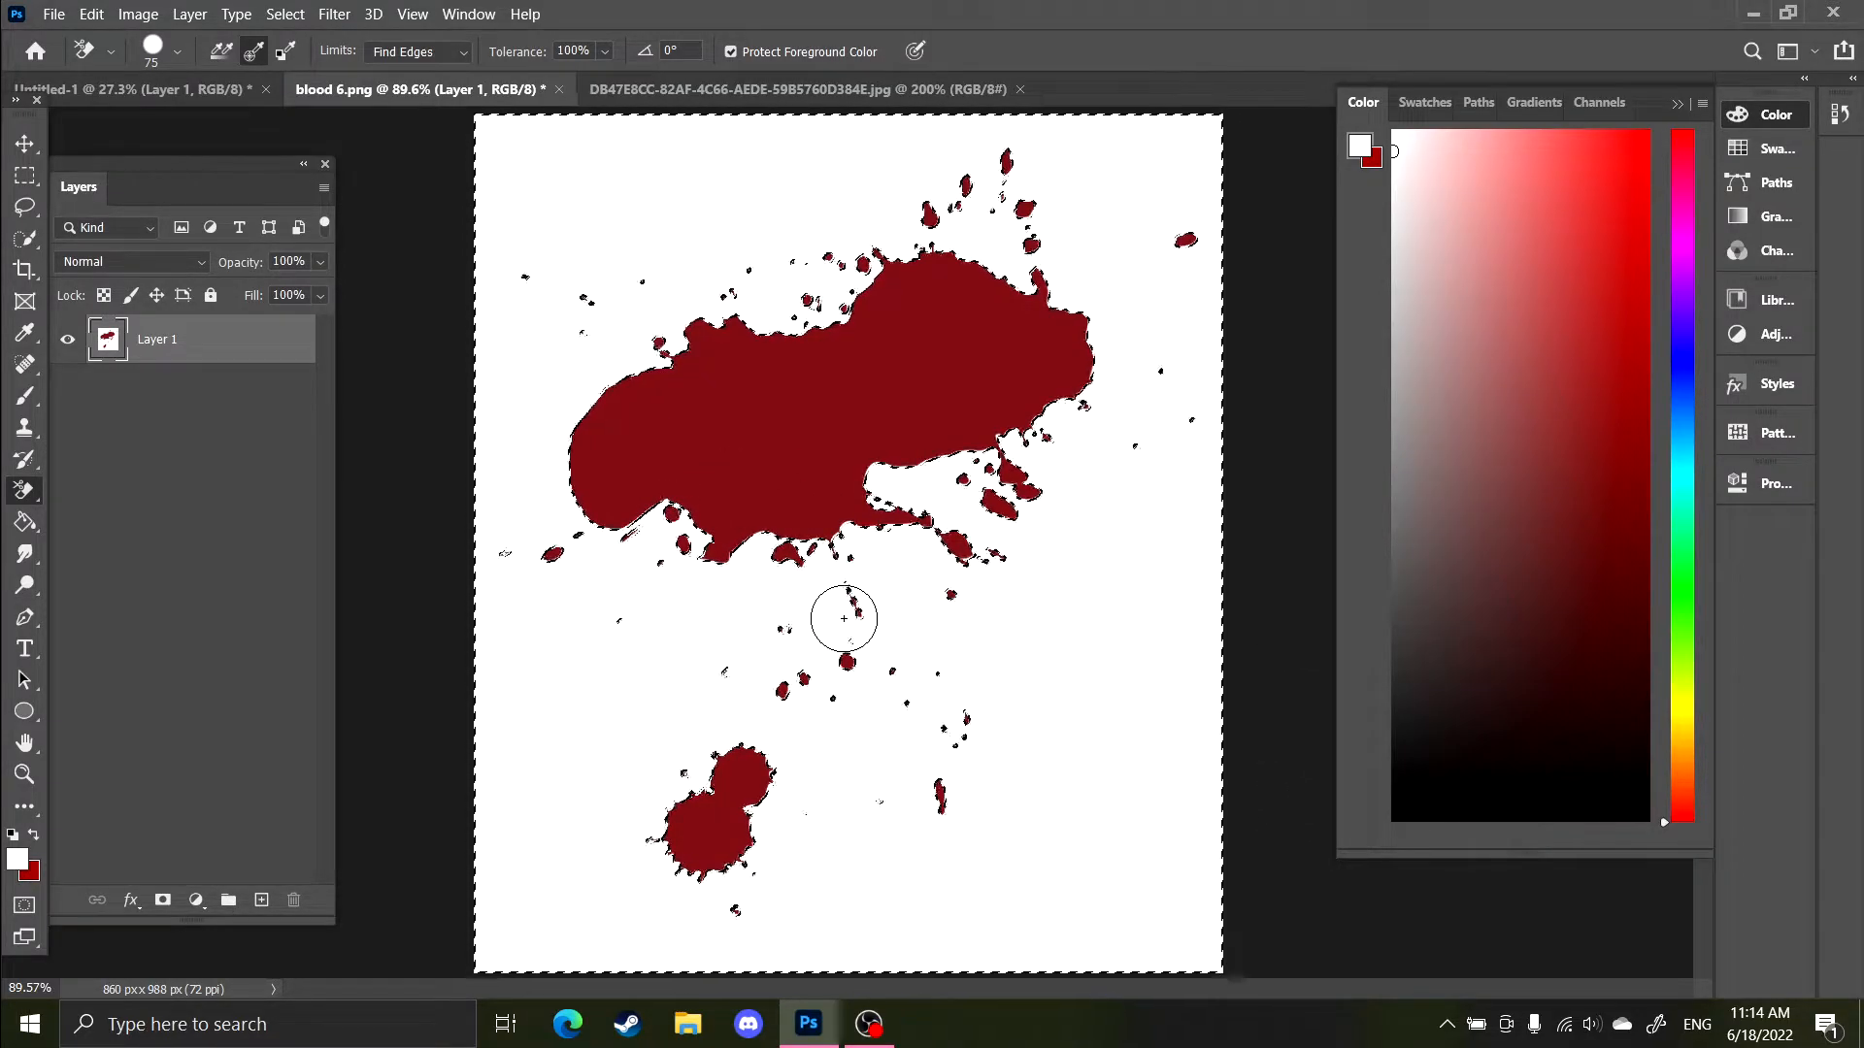
# Delete the selected white background, deselect, and shift the splatter slightly to the right.
pyautogui.press('Delete')
pyautogui.hotkey('ctrl', 'd')
pyautogui.press('v')
pyautogui.moveTo(840, 452)
pyautogui.mouseDown()
pyautogui.moveTo(873, 477)
pyautogui.moveTo(841, 463)
pyautogui.moveTo(937, 445)
pyautogui.mouseUp()
# Add a new layer beneath the splatter layer and fill it with bright cyan using the Paint Bucket.
pyautogui.click(261, 900)
pyautogui.moveTo(195, 340); pyautogui.dragTo(321, 457)
pyautogui.moveTo(1606, 506)
pyautogui.mouseDown()
pyautogui.moveTo(1585, 470)
pyautogui.moveTo(1623, 367)
pyautogui.mouseUp()
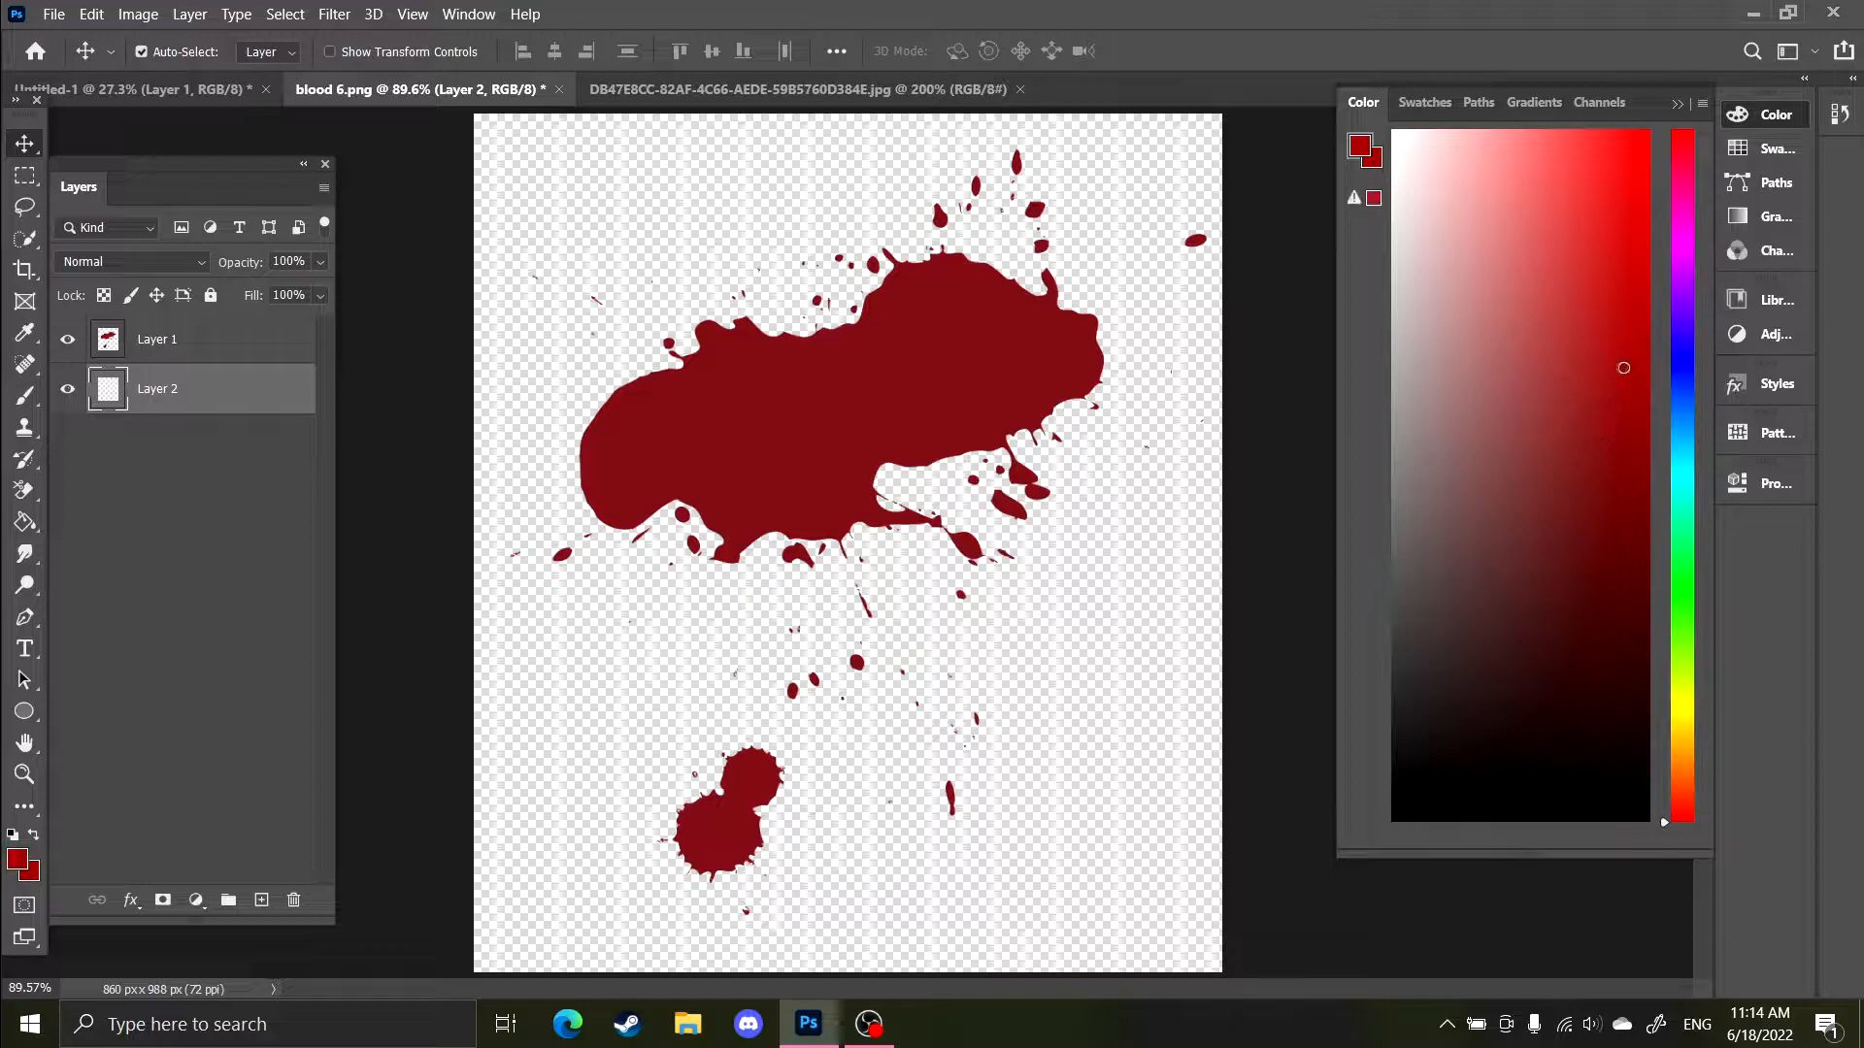
pyautogui.click(1688, 452)
pyautogui.click(1606, 246)
pyautogui.press('g')
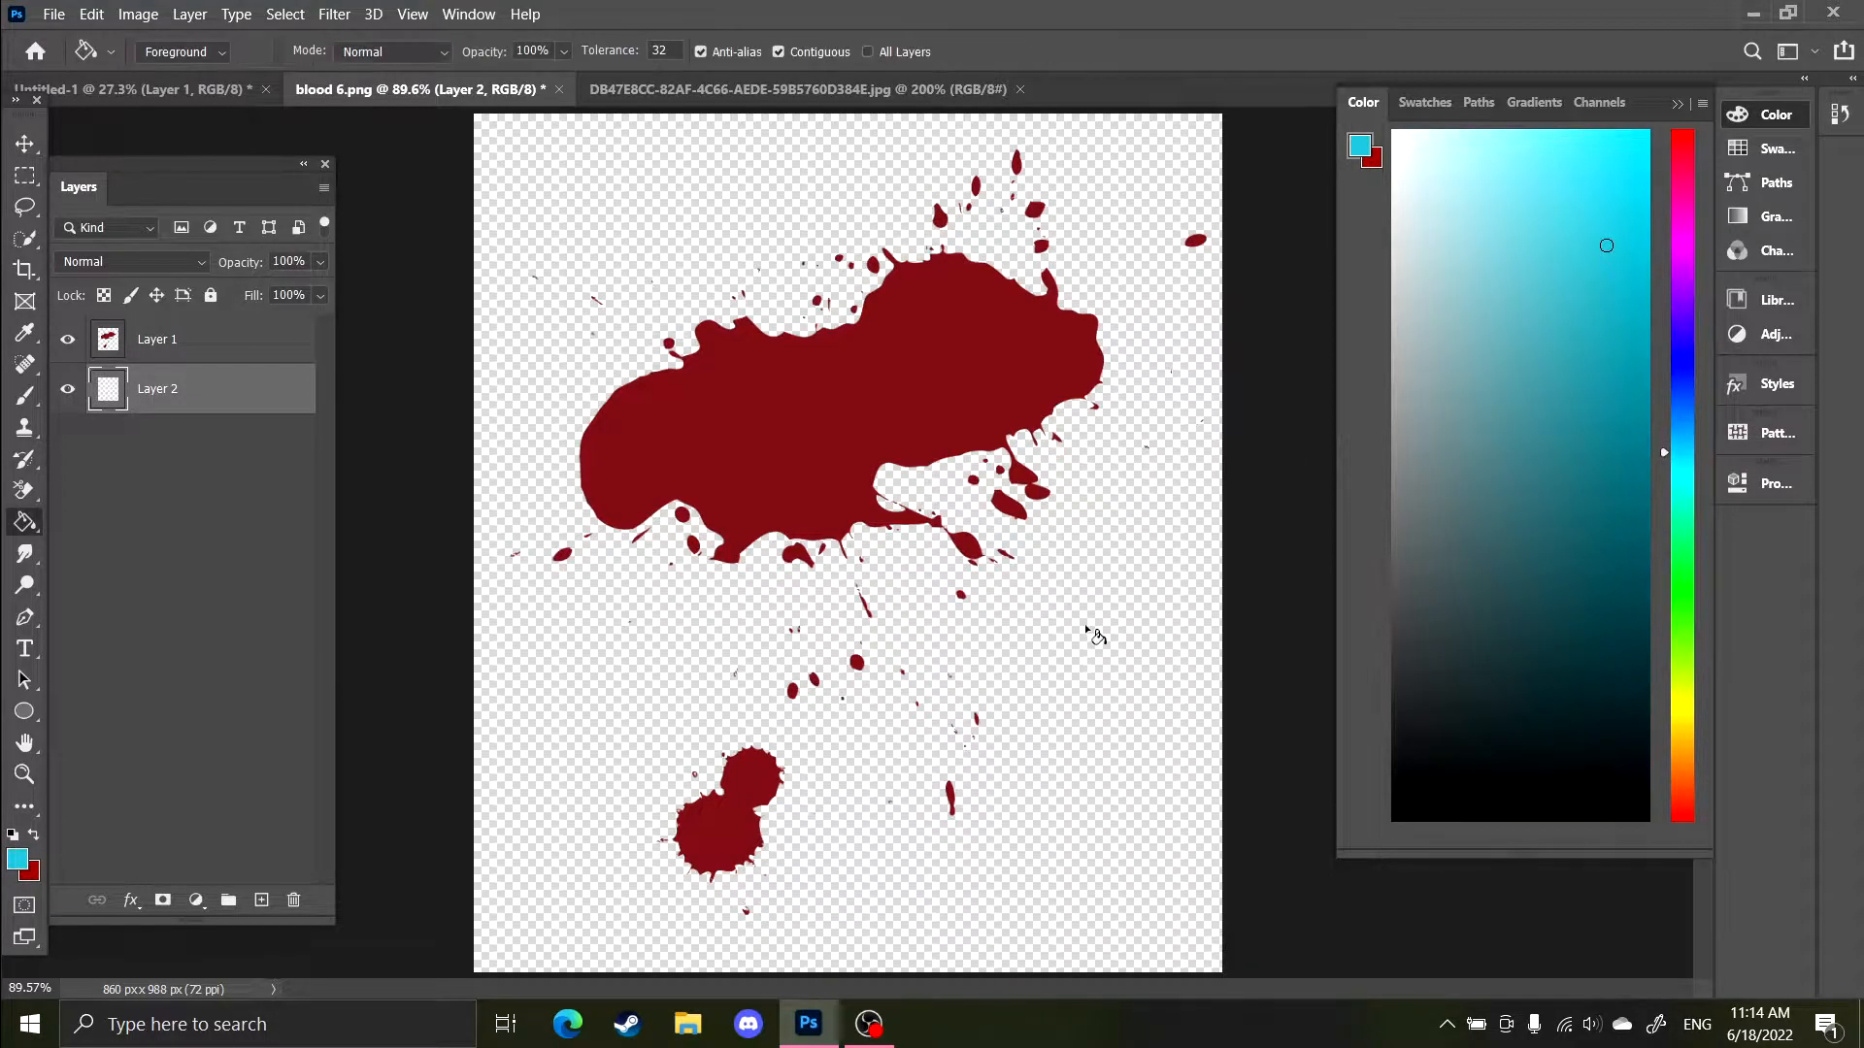
pyautogui.click(918, 641)
# Inspect the splatter's edges against the cyan backdrop at 400% magnification, and fit the whole image back on screen.
pyautogui.press('z')
pyautogui.click(632, 648)
pyautogui.click(659, 770)
pyautogui.click(659, 770)
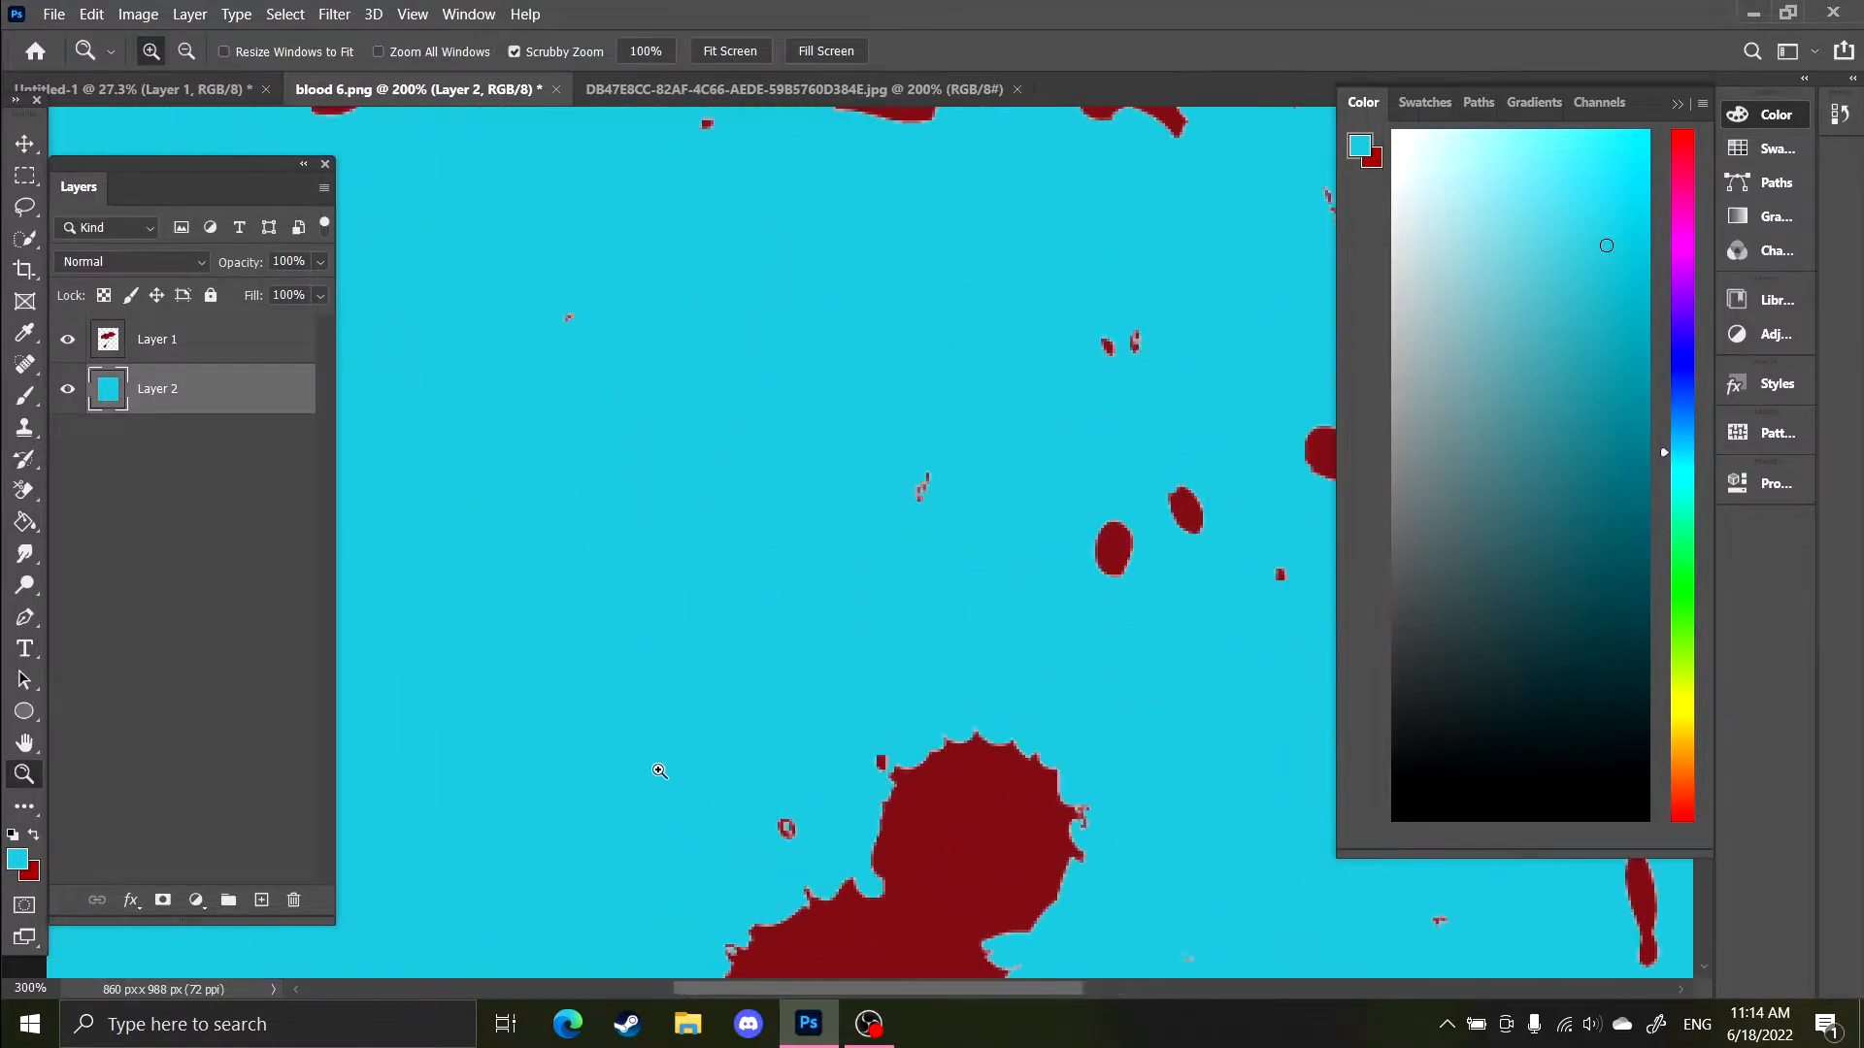
pyautogui.click(659, 772)
pyautogui.press('space')
pyautogui.moveTo(965, 831); pyautogui.dragTo(1019, 908)
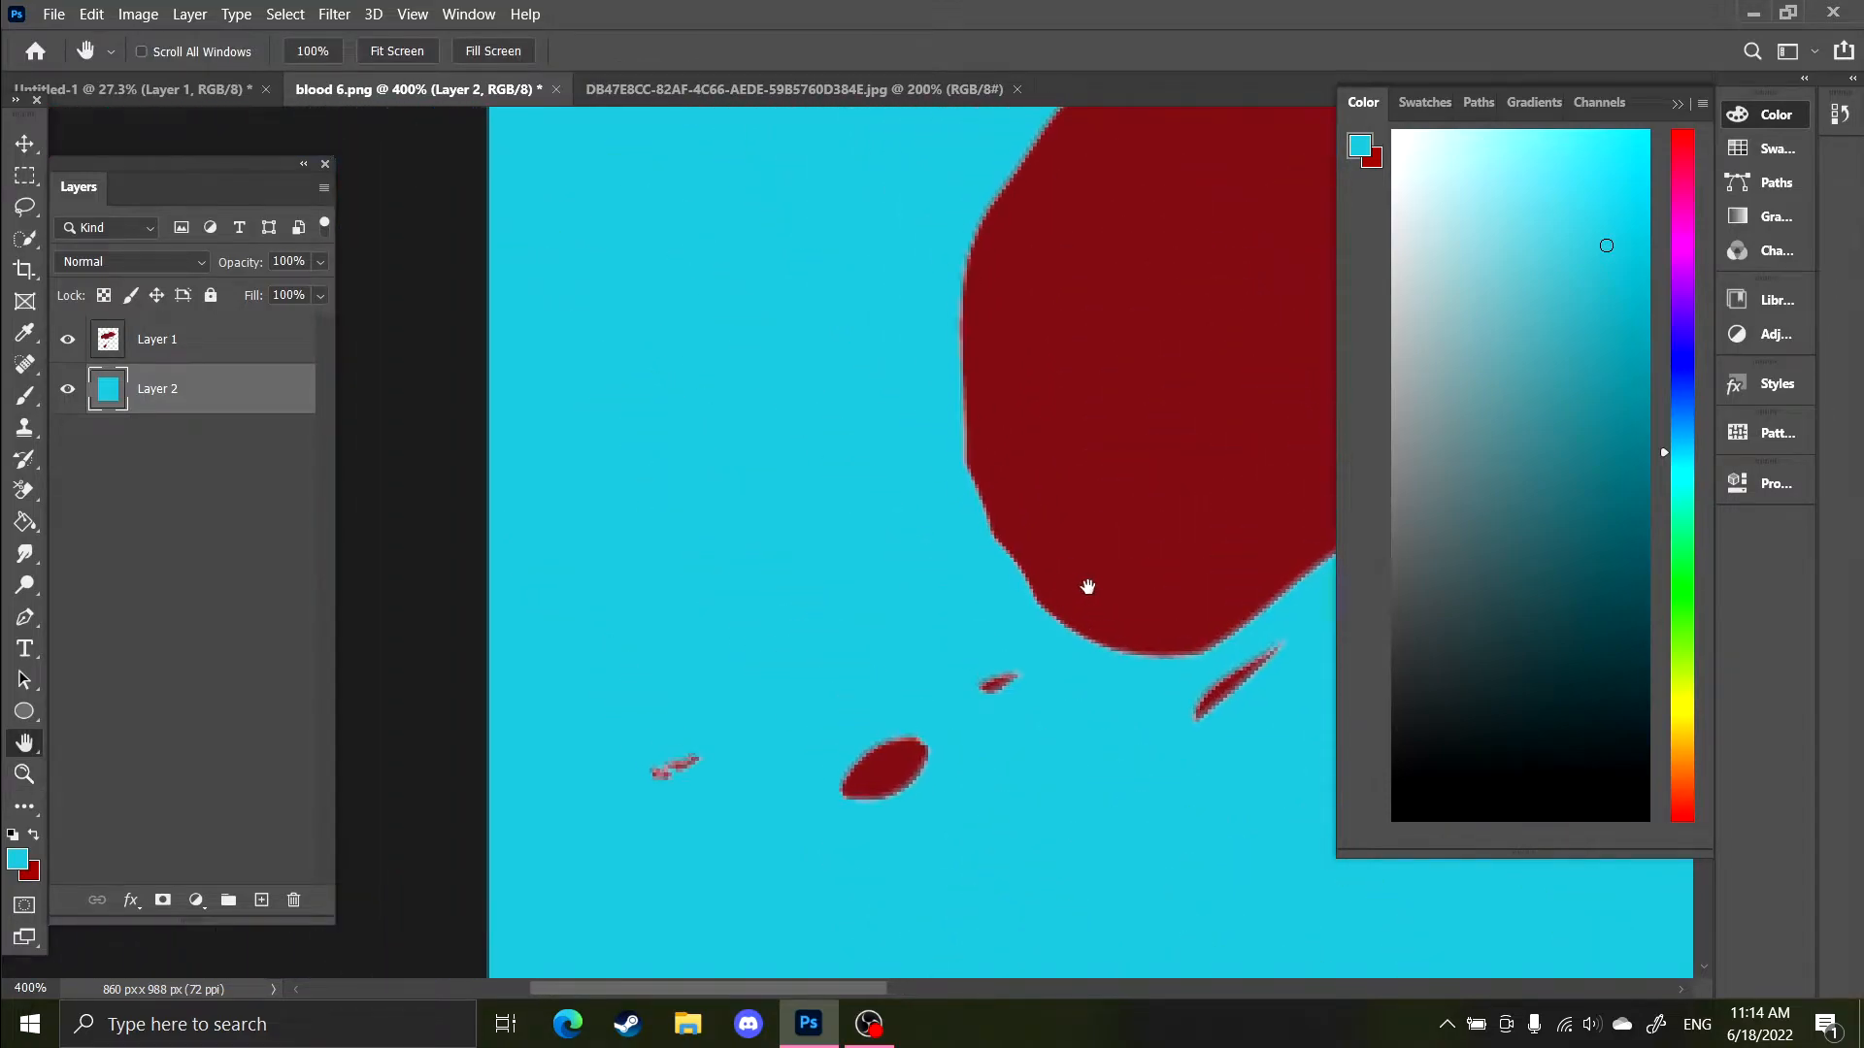
pyautogui.moveTo(1038, 642); pyautogui.dragTo(877, 843)
pyautogui.moveTo(1182, 670); pyautogui.dragTo(890, 690)
pyautogui.moveTo(1097, 728); pyautogui.dragTo(932, 861)
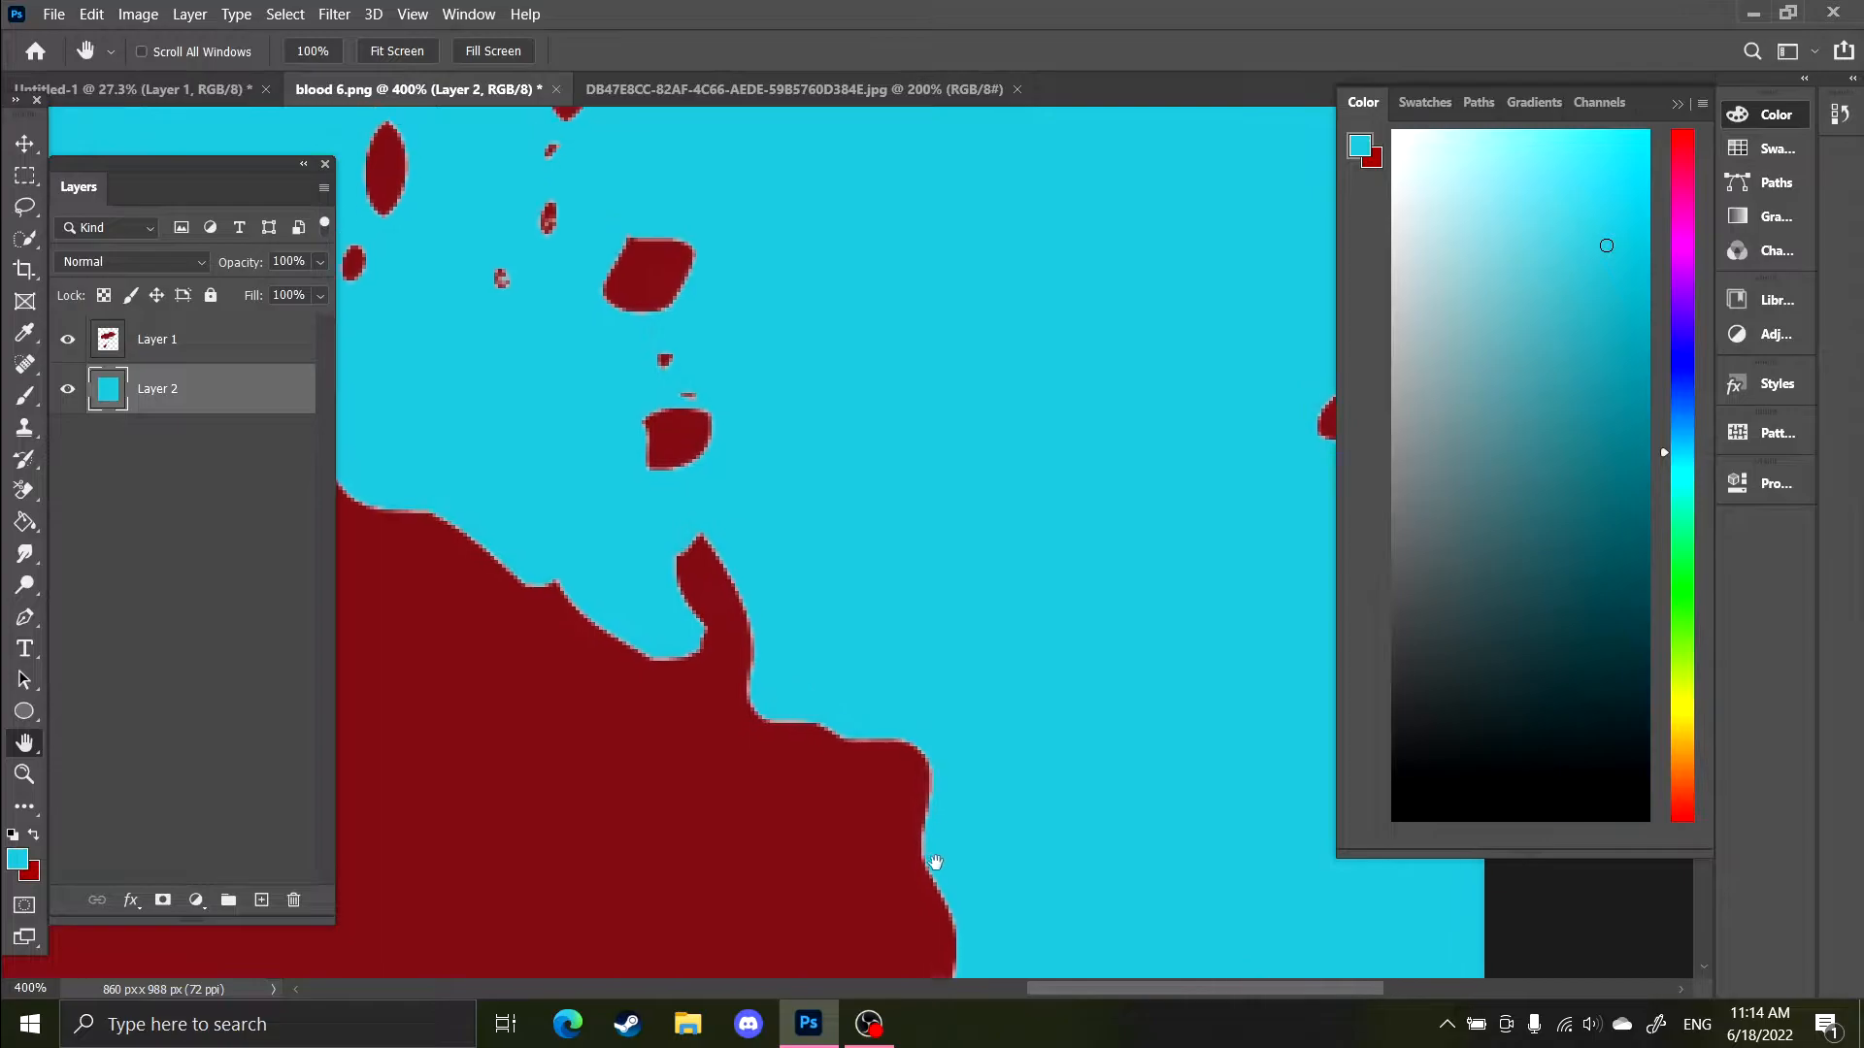
pyautogui.rightClick(664, 622)
pyautogui.click(704, 632)
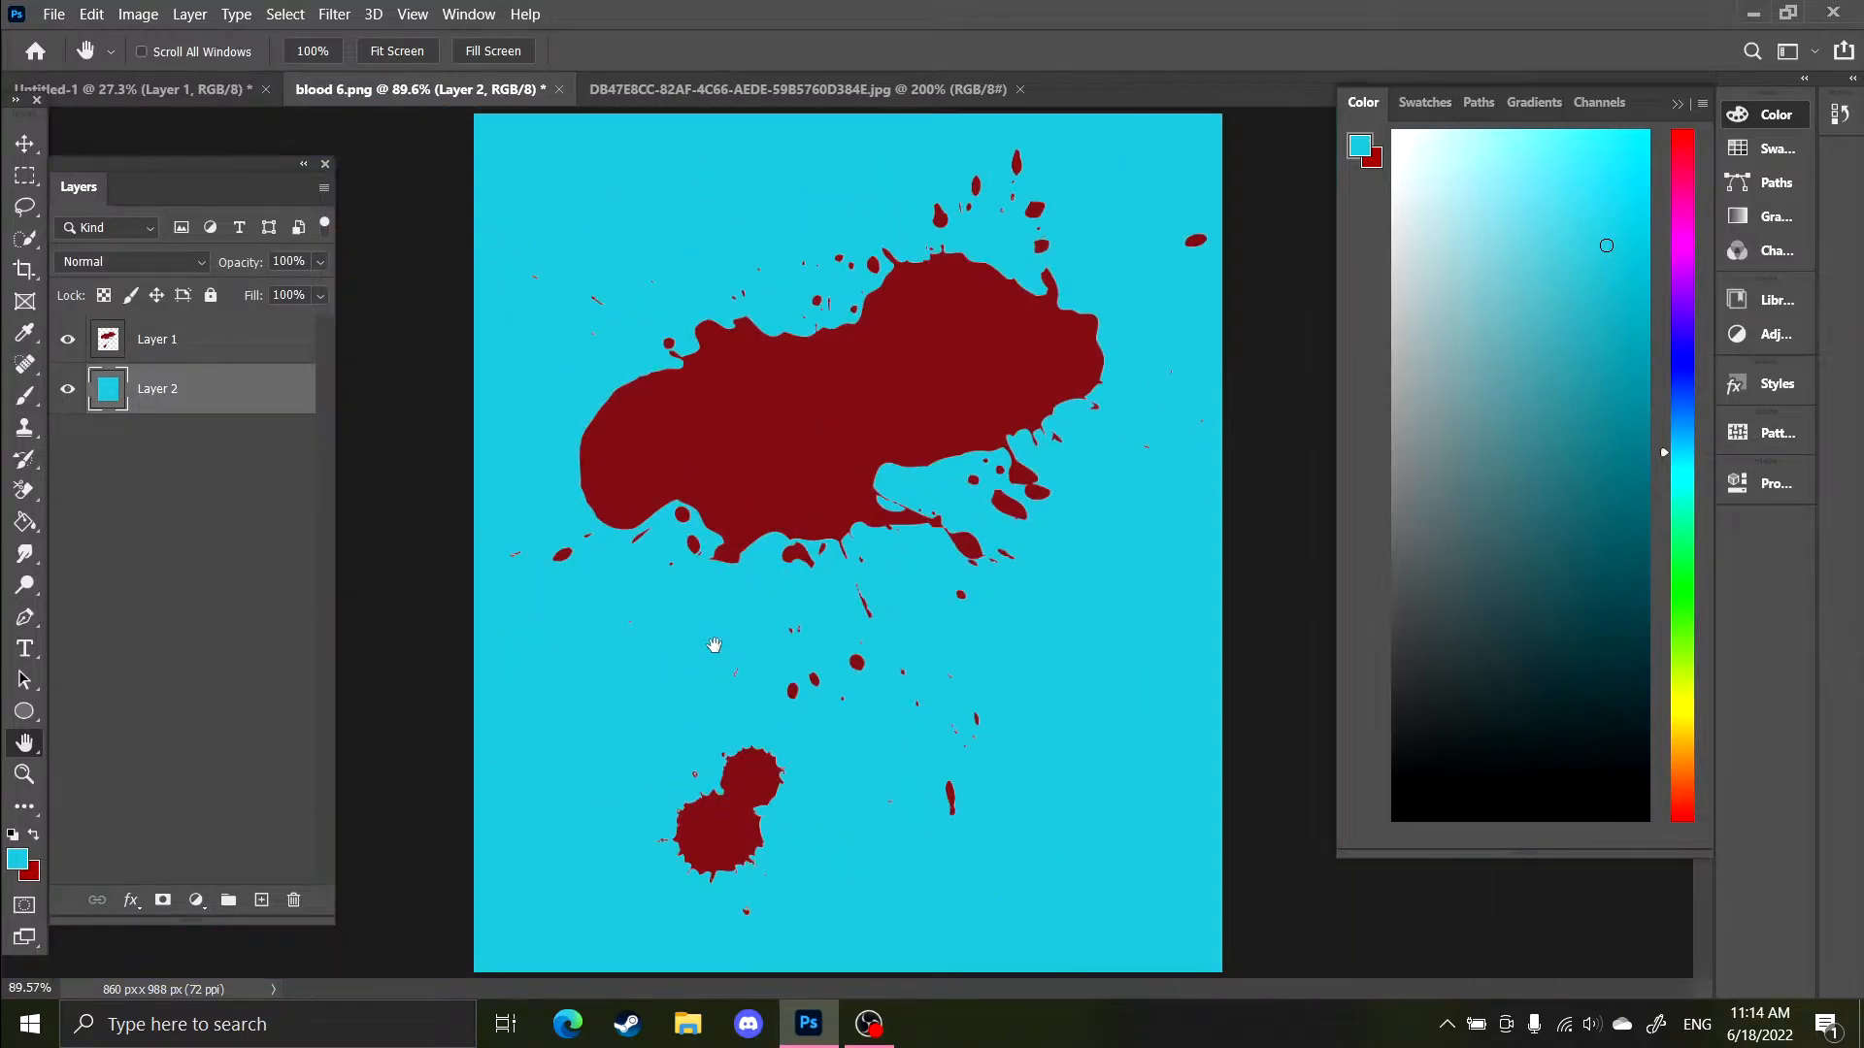
# Examine the small drips and lower edge of the splatter at 200% magnification, and return to the full-image view.
pyautogui.press('z')
pyautogui.click(929, 695)
pyautogui.click(929, 695)
pyautogui.click(929, 695)
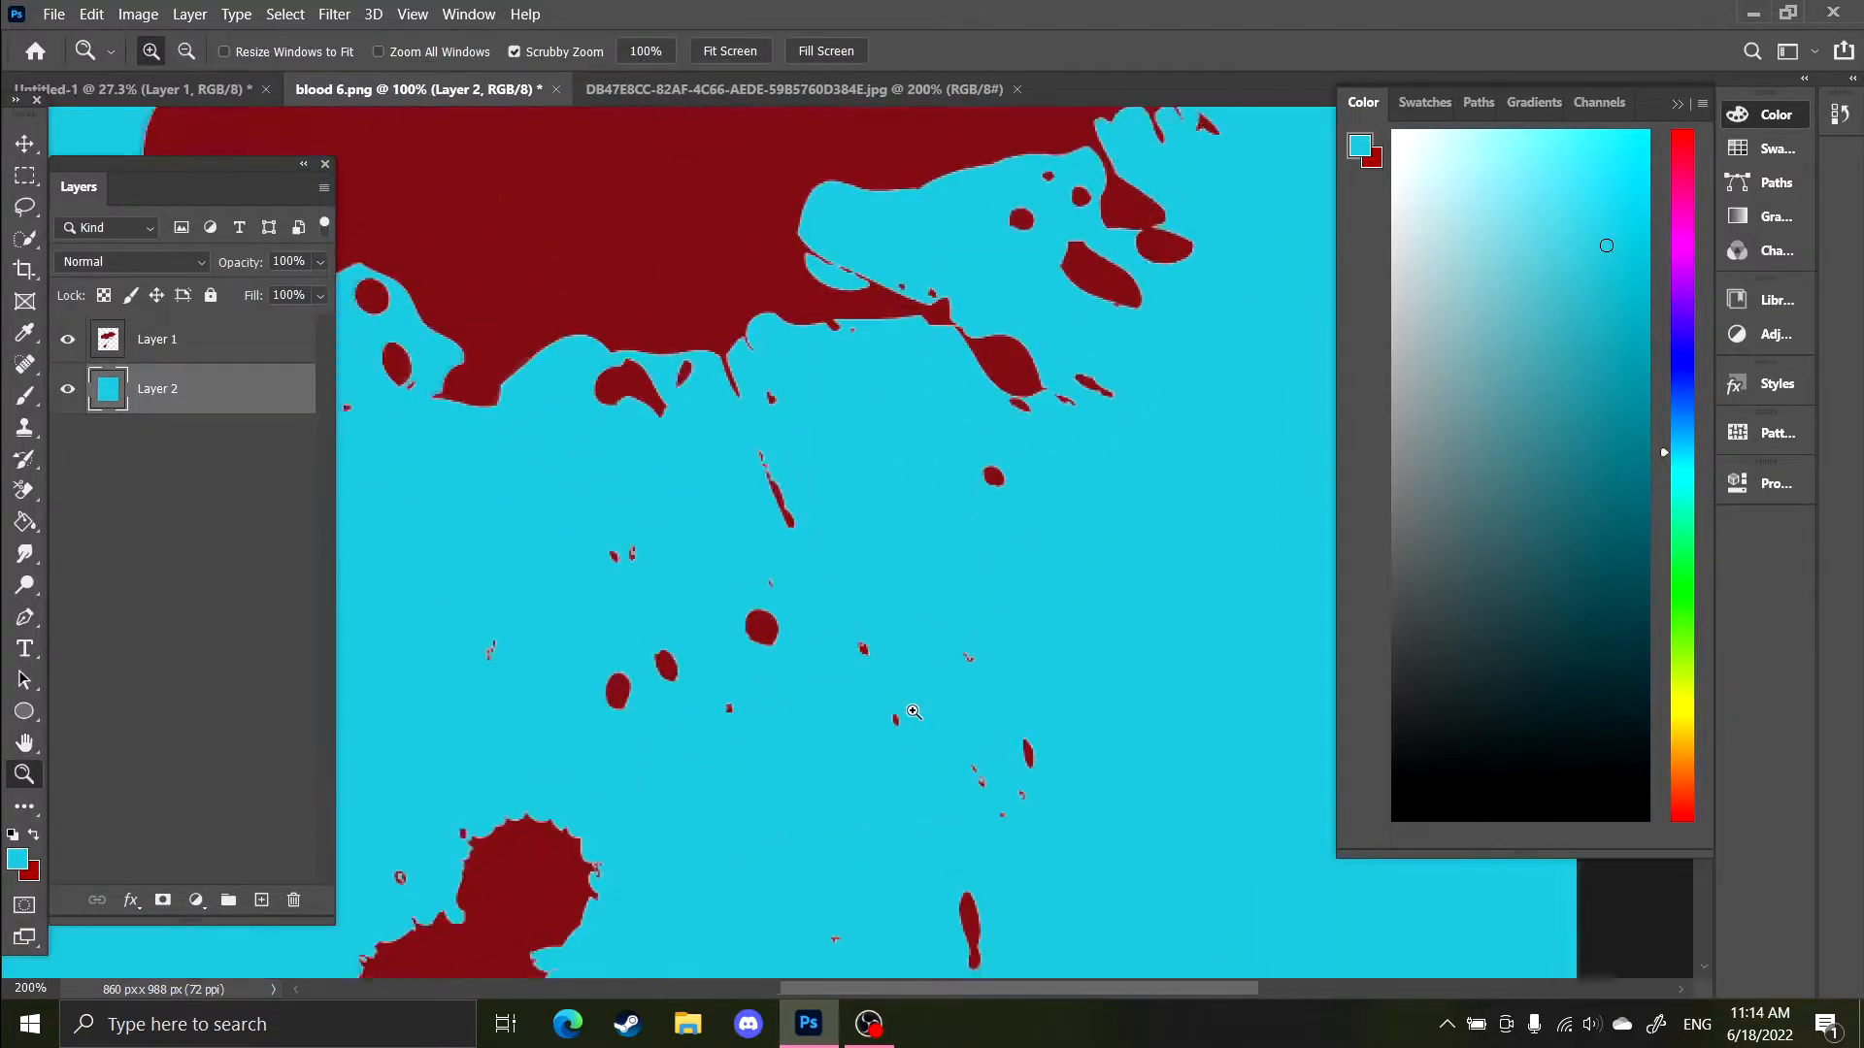
pyautogui.press('space')
pyautogui.moveTo(644, 233); pyautogui.dragTo(1090, 707)
pyautogui.rightClick(824, 497)
pyautogui.click(870, 510)
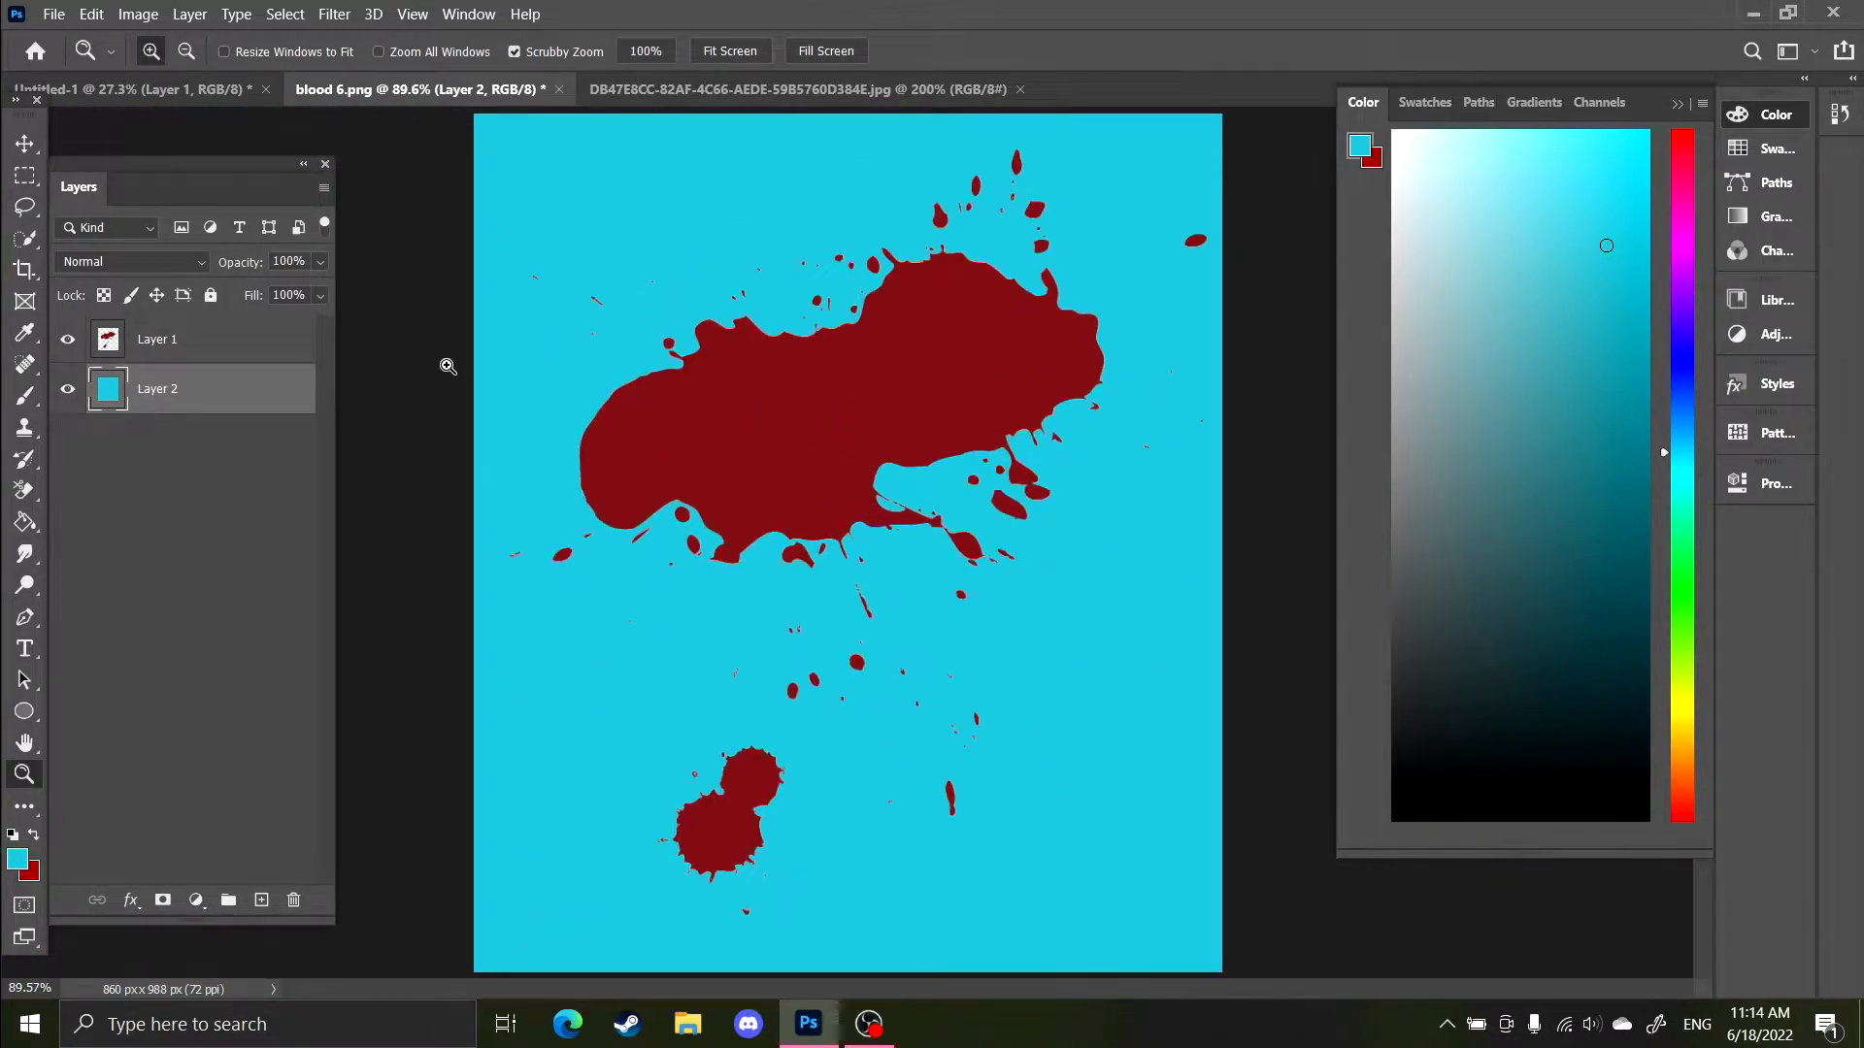
# Shift the splatter down by about 12 px, toggle the cyan layer's visibility off and on, and make Layer 1 active.
pyautogui.press('v')
pyautogui.moveTo(954, 409); pyautogui.dragTo(954, 421)
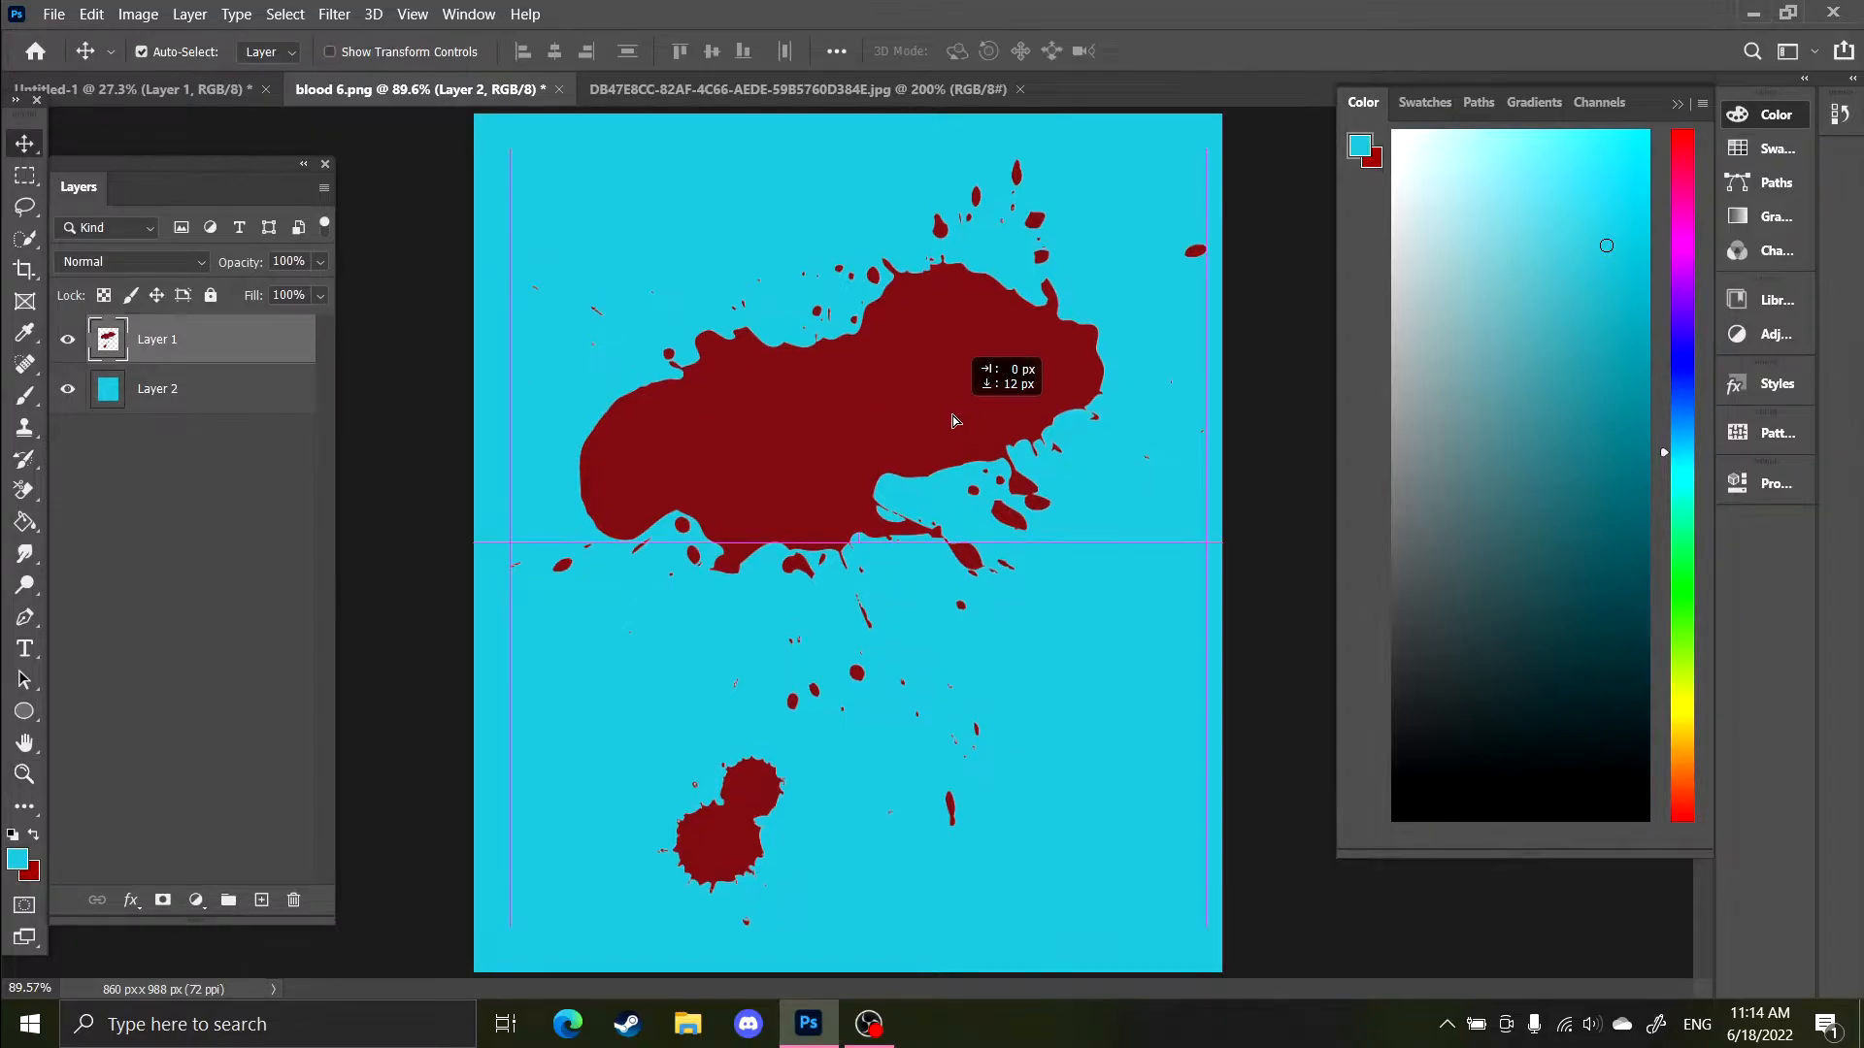
pyautogui.click(232, 389)
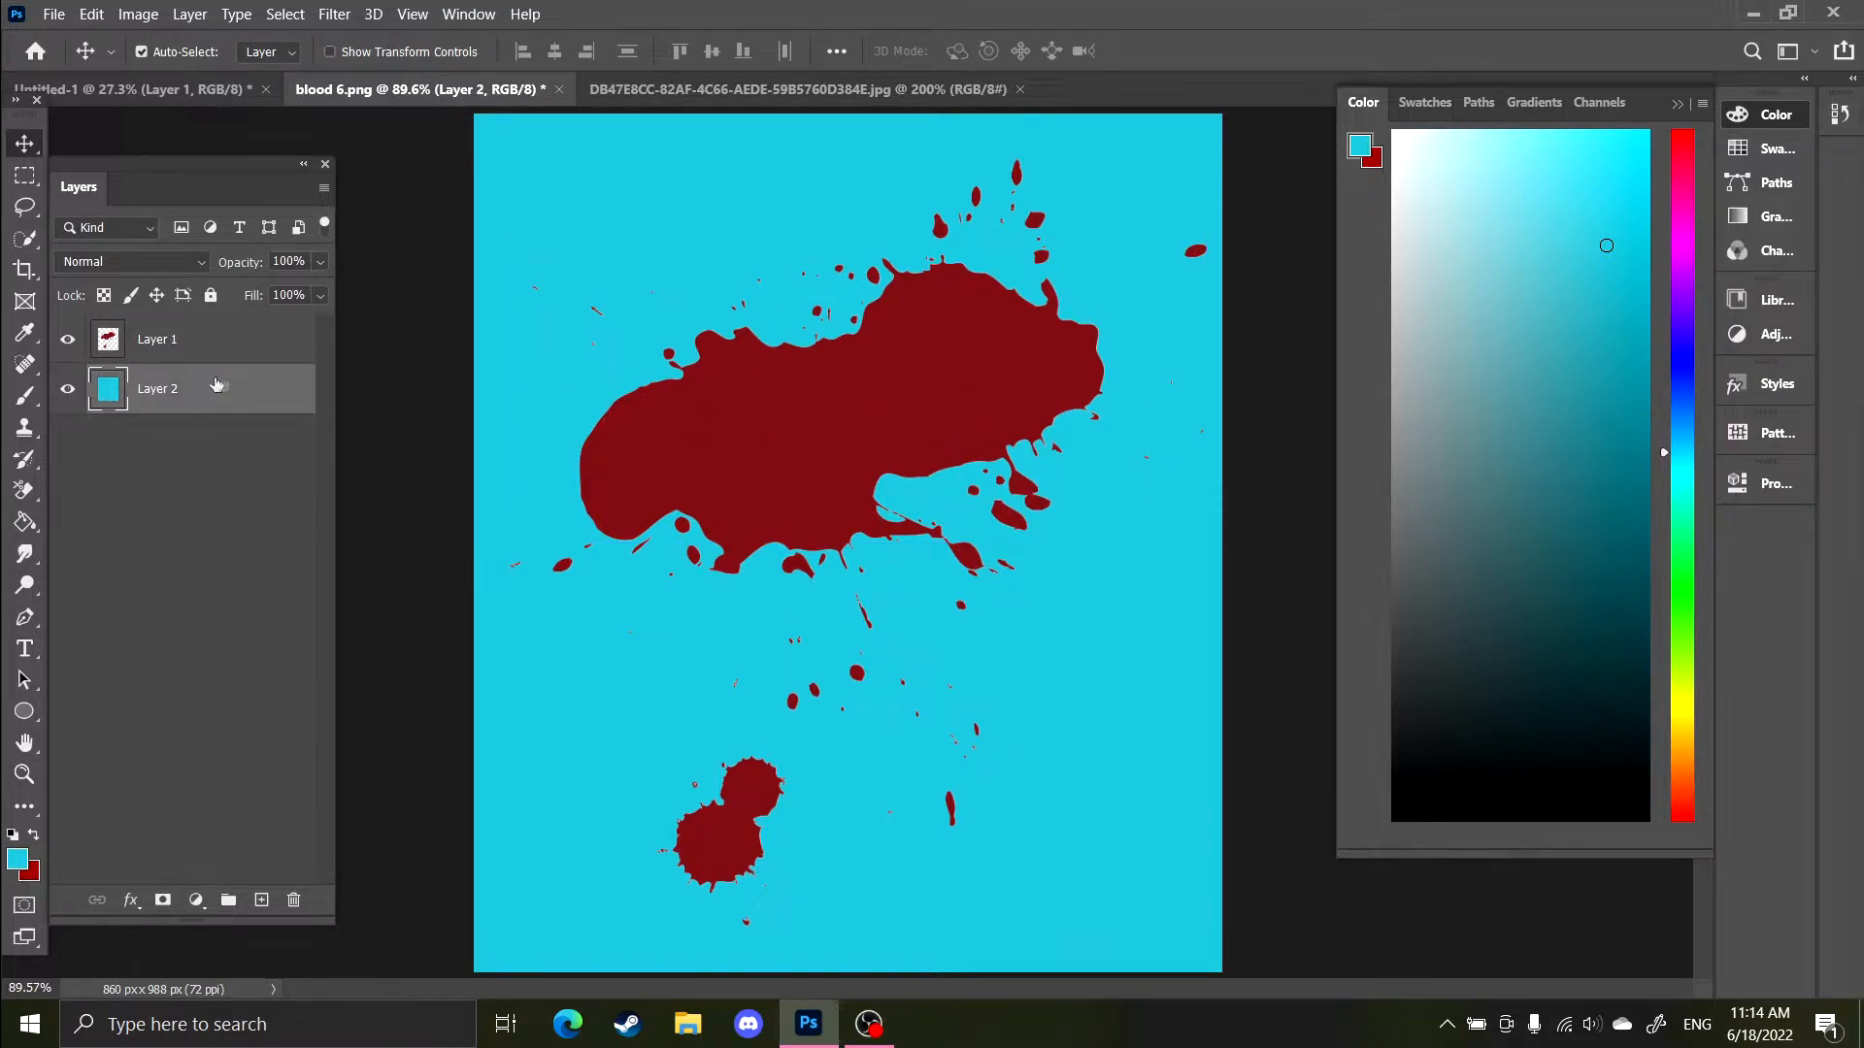
pyautogui.click(67, 389)
pyautogui.click(67, 388)
pyautogui.click(214, 336)
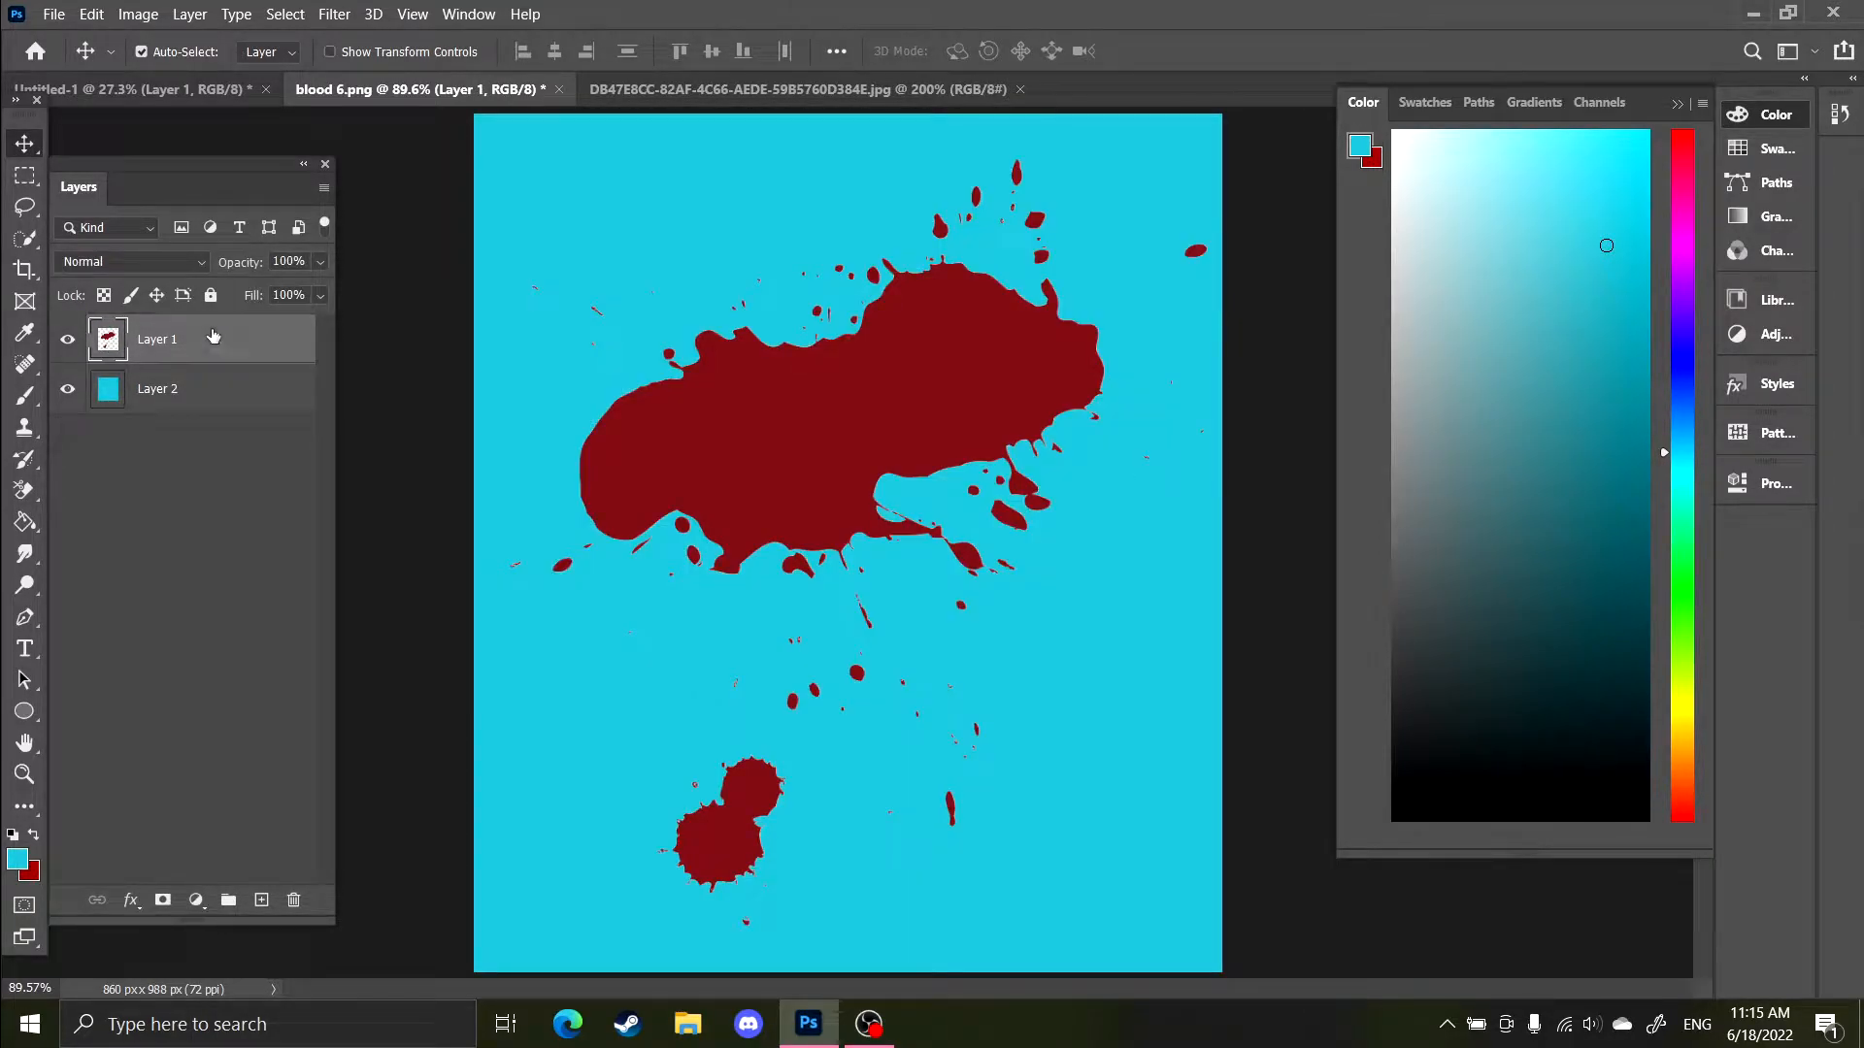
# In the notes document, handwrite "Options" in black with the Brush below the "Z" zoom note.
pyautogui.click(175, 89)
pyautogui.press('b')
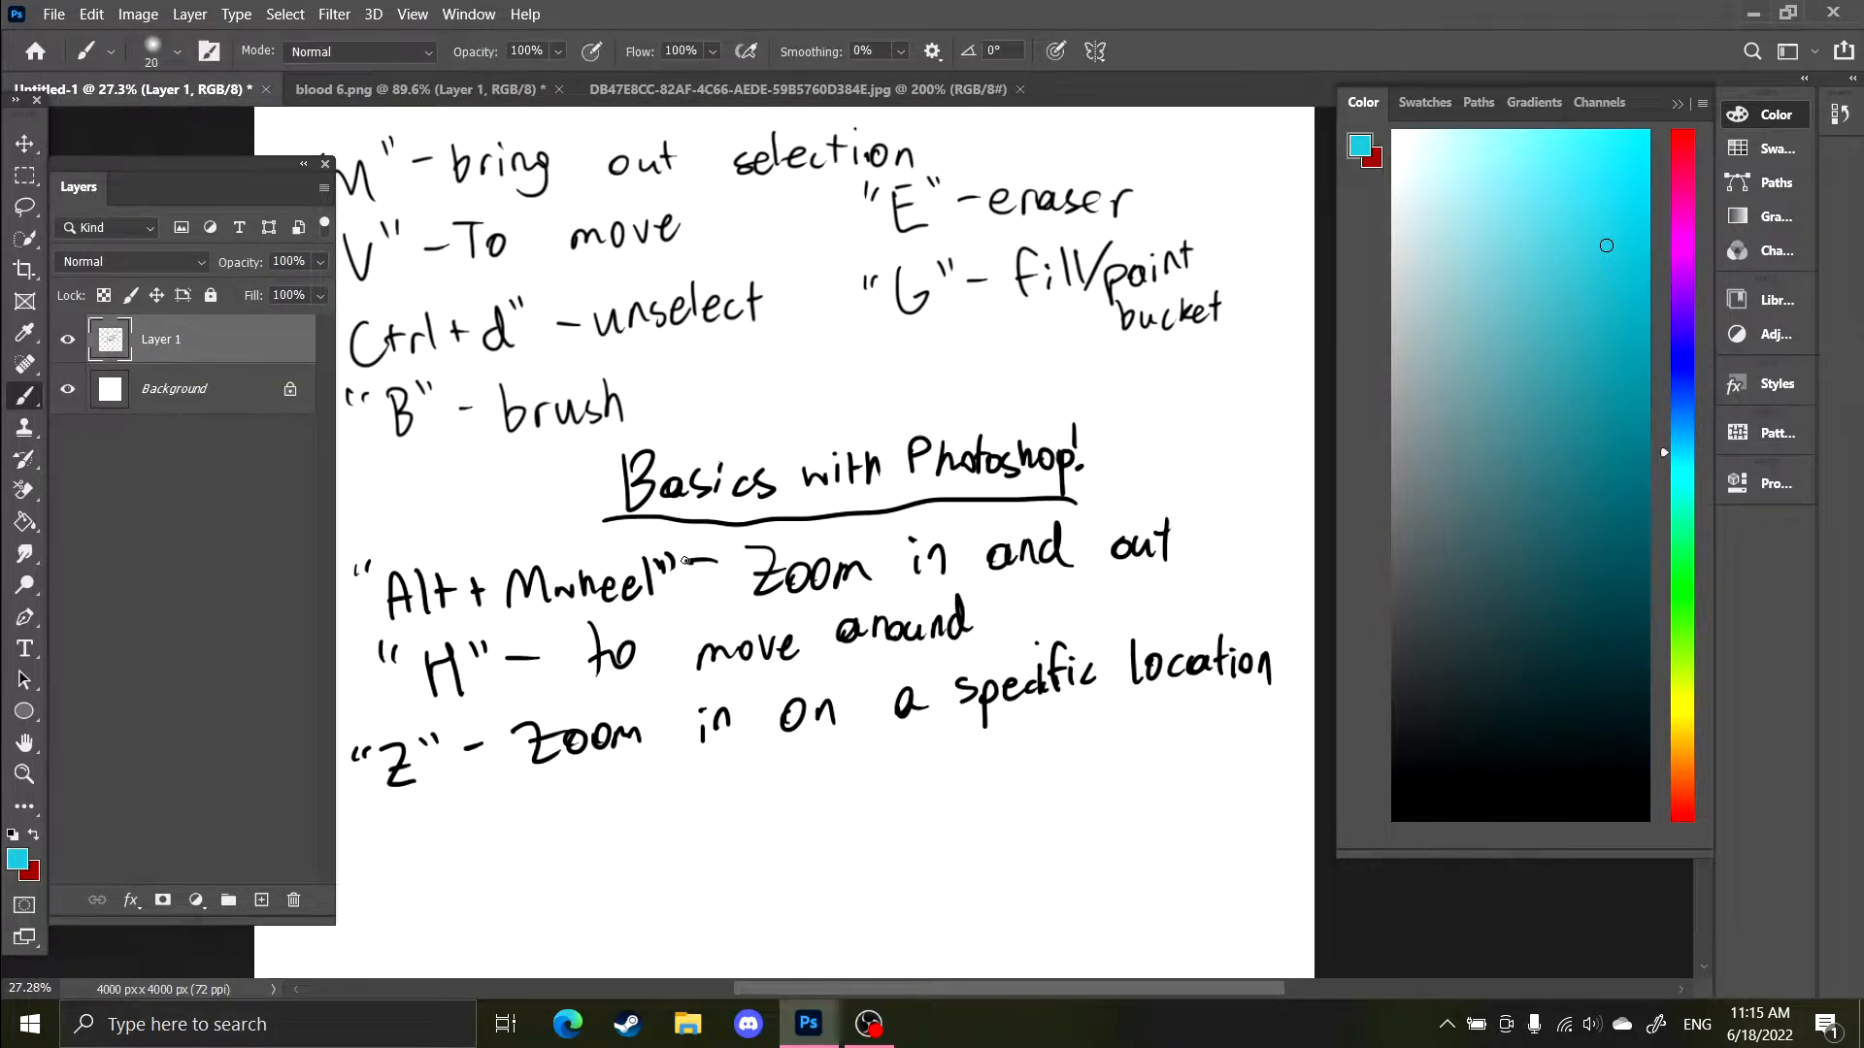
pyautogui.scroll(2, 897, 330)
pyautogui.moveTo(748, 540); pyautogui.dragTo(1092, 183)
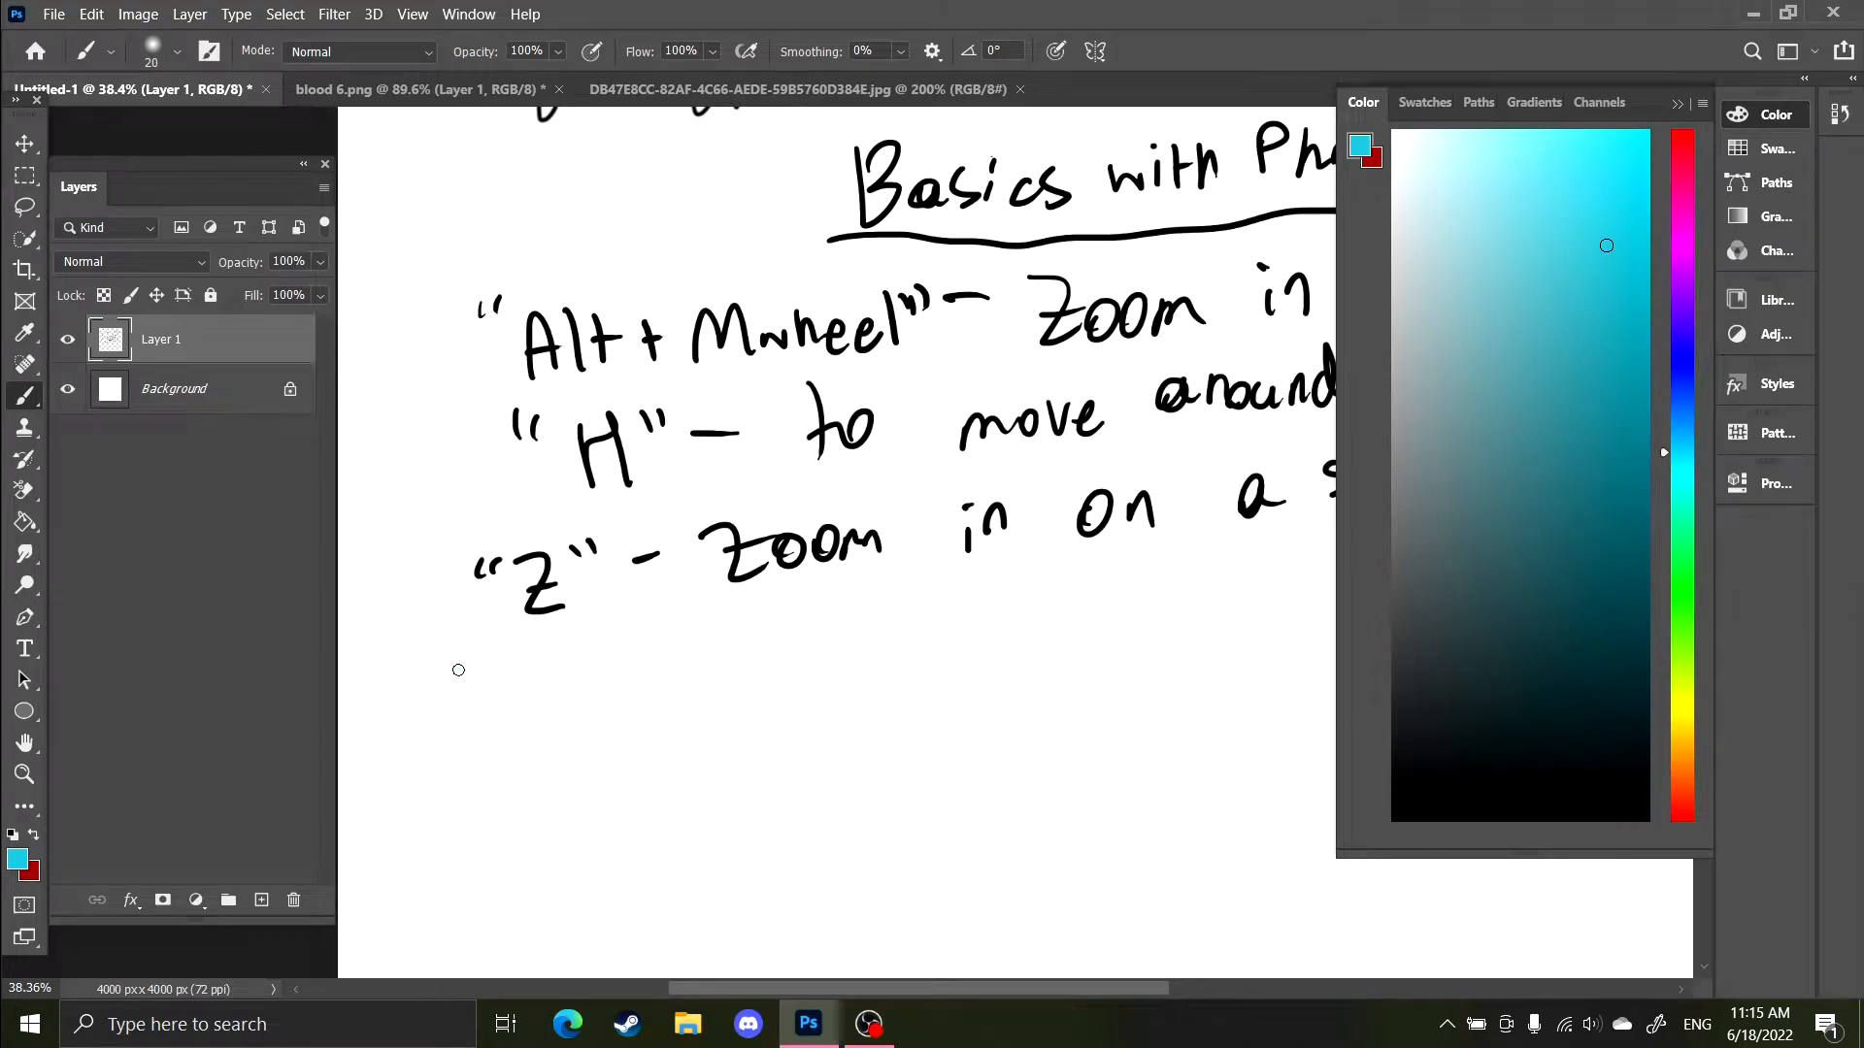
pyautogui.press('ctrl')
pyautogui.click(1394, 820)
pyautogui.moveTo(457, 685); pyautogui.dragTo(464, 714)
pyautogui.moveTo(505, 720)
pyautogui.mouseDown()
pyautogui.moveTo(514, 769)
pyautogui.moveTo(509, 728)
pyautogui.mouseUp()
pyautogui.moveTo(541, 672); pyautogui.dragTo(543, 718)
pyautogui.moveTo(534, 696); pyautogui.dragTo(571, 711)
pyautogui.moveTo(596, 686); pyautogui.dragTo(664, 682)
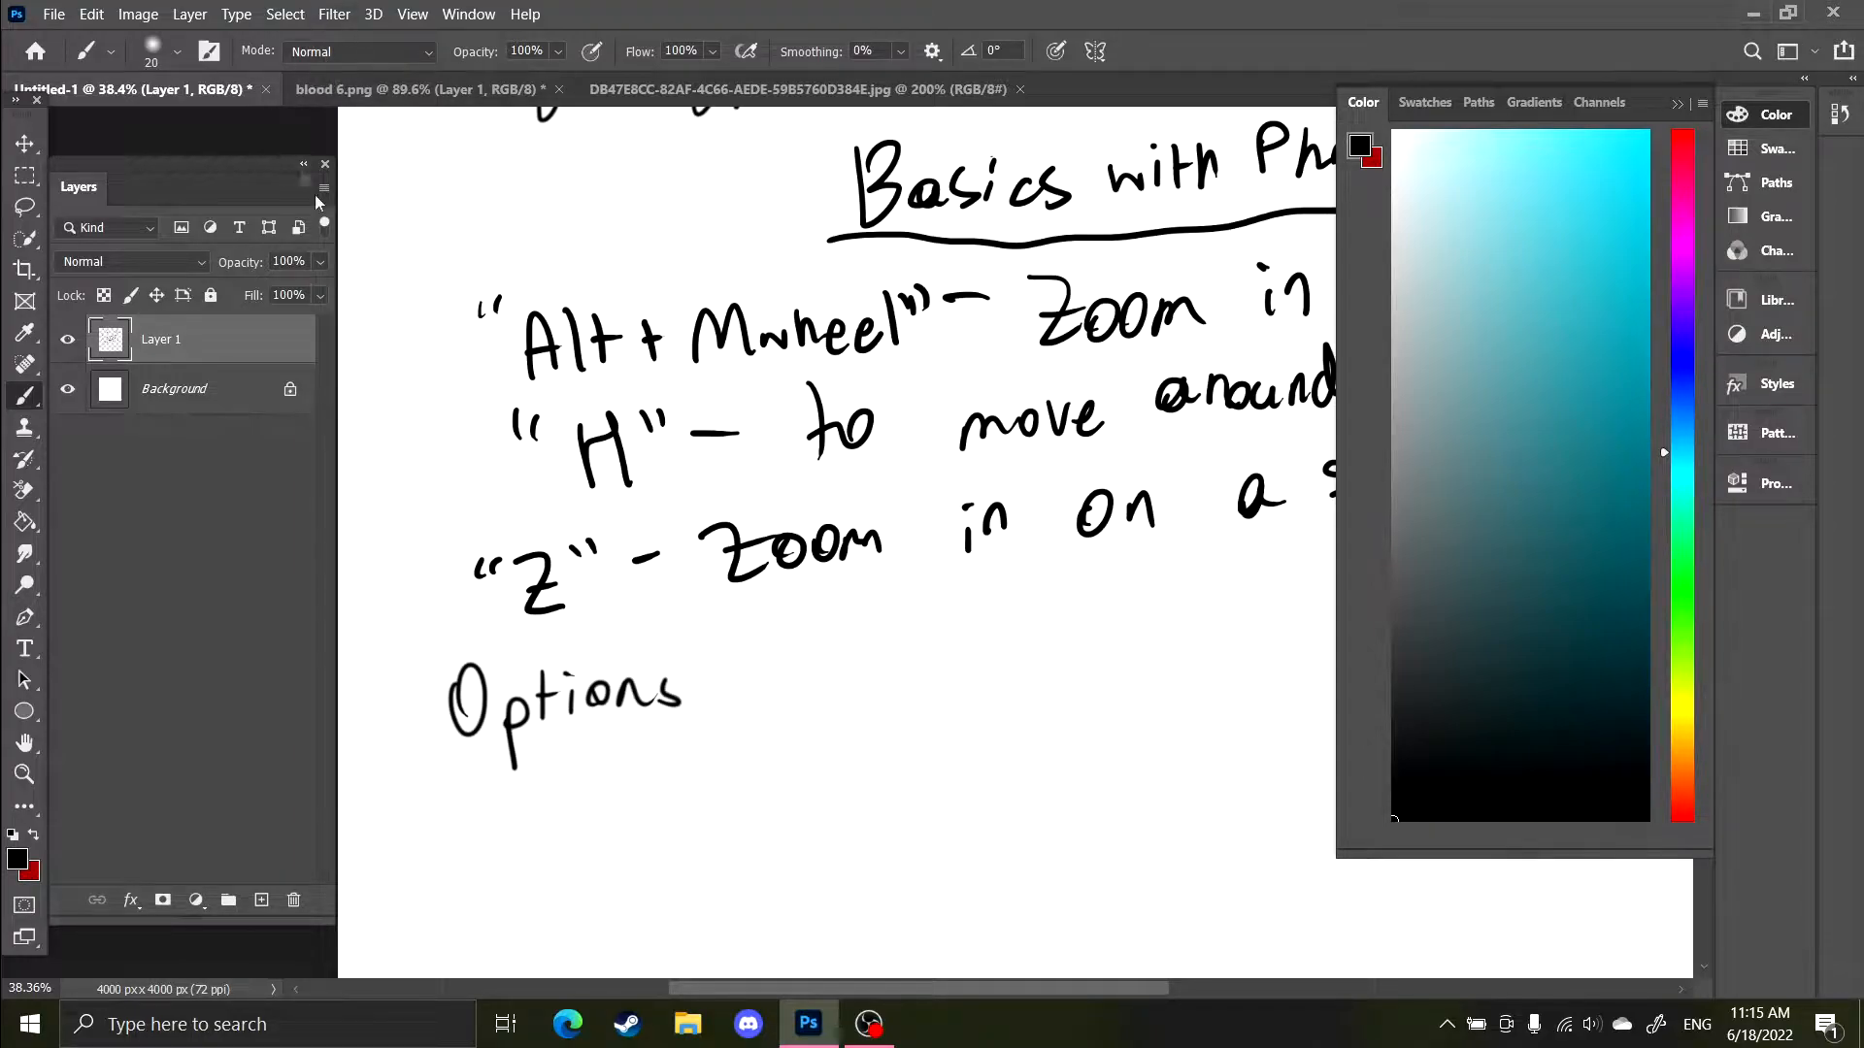
# Handwrite "Select+Color Range" beside "Options", with an arrow below it leading to "A clean, transparent image".
pyautogui.moveTo(831, 642)
pyautogui.mouseDown()
pyautogui.moveTo(821, 697)
pyautogui.moveTo(901, 646)
pyautogui.moveTo(961, 671)
pyautogui.moveTo(769, 649)
pyautogui.moveTo(814, 638)
pyautogui.moveTo(869, 668)
pyautogui.moveTo(953, 636)
pyautogui.moveTo(1083, 668)
pyautogui.moveTo(1129, 606)
pyautogui.mouseUp()
pyautogui.scroll(-5, 836, 748)
pyautogui.scroll(3, 836, 749)
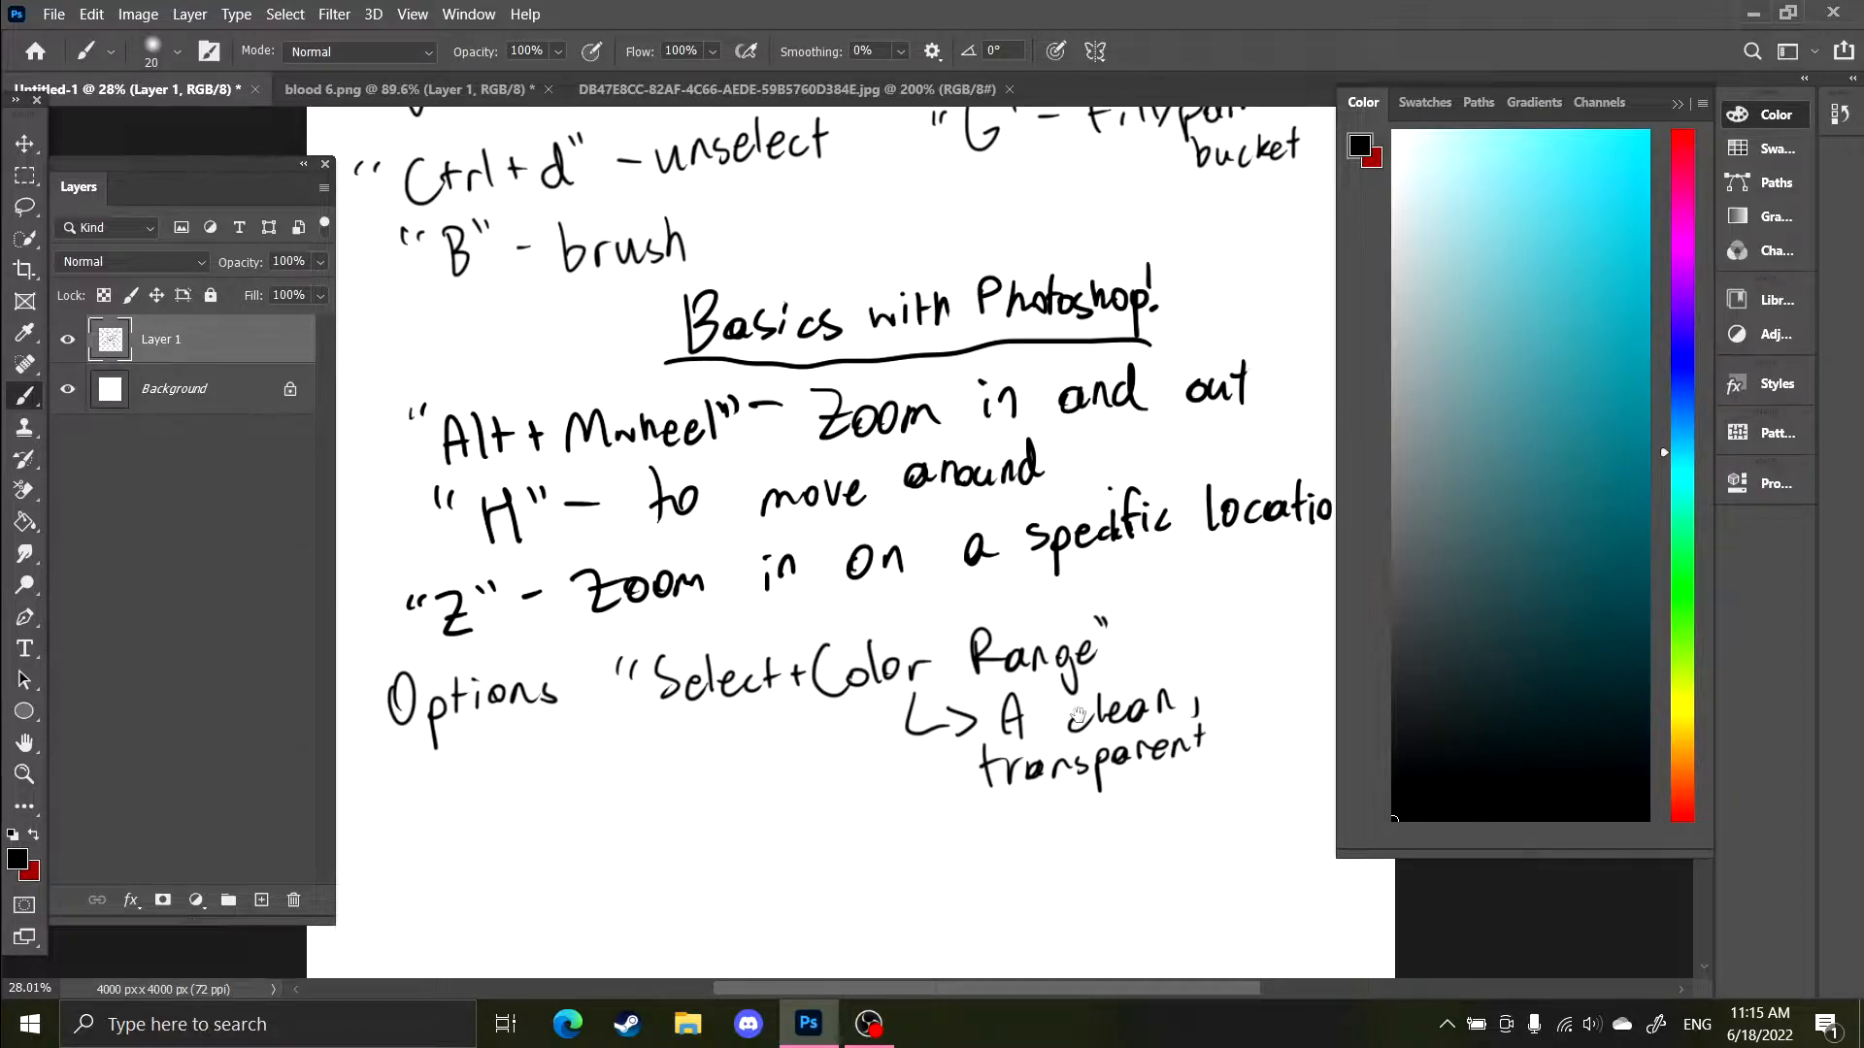
pyautogui.hscroll(4, 1078, 718)
pyautogui.moveTo(1048, 728); pyautogui.dragTo(1083, 723)
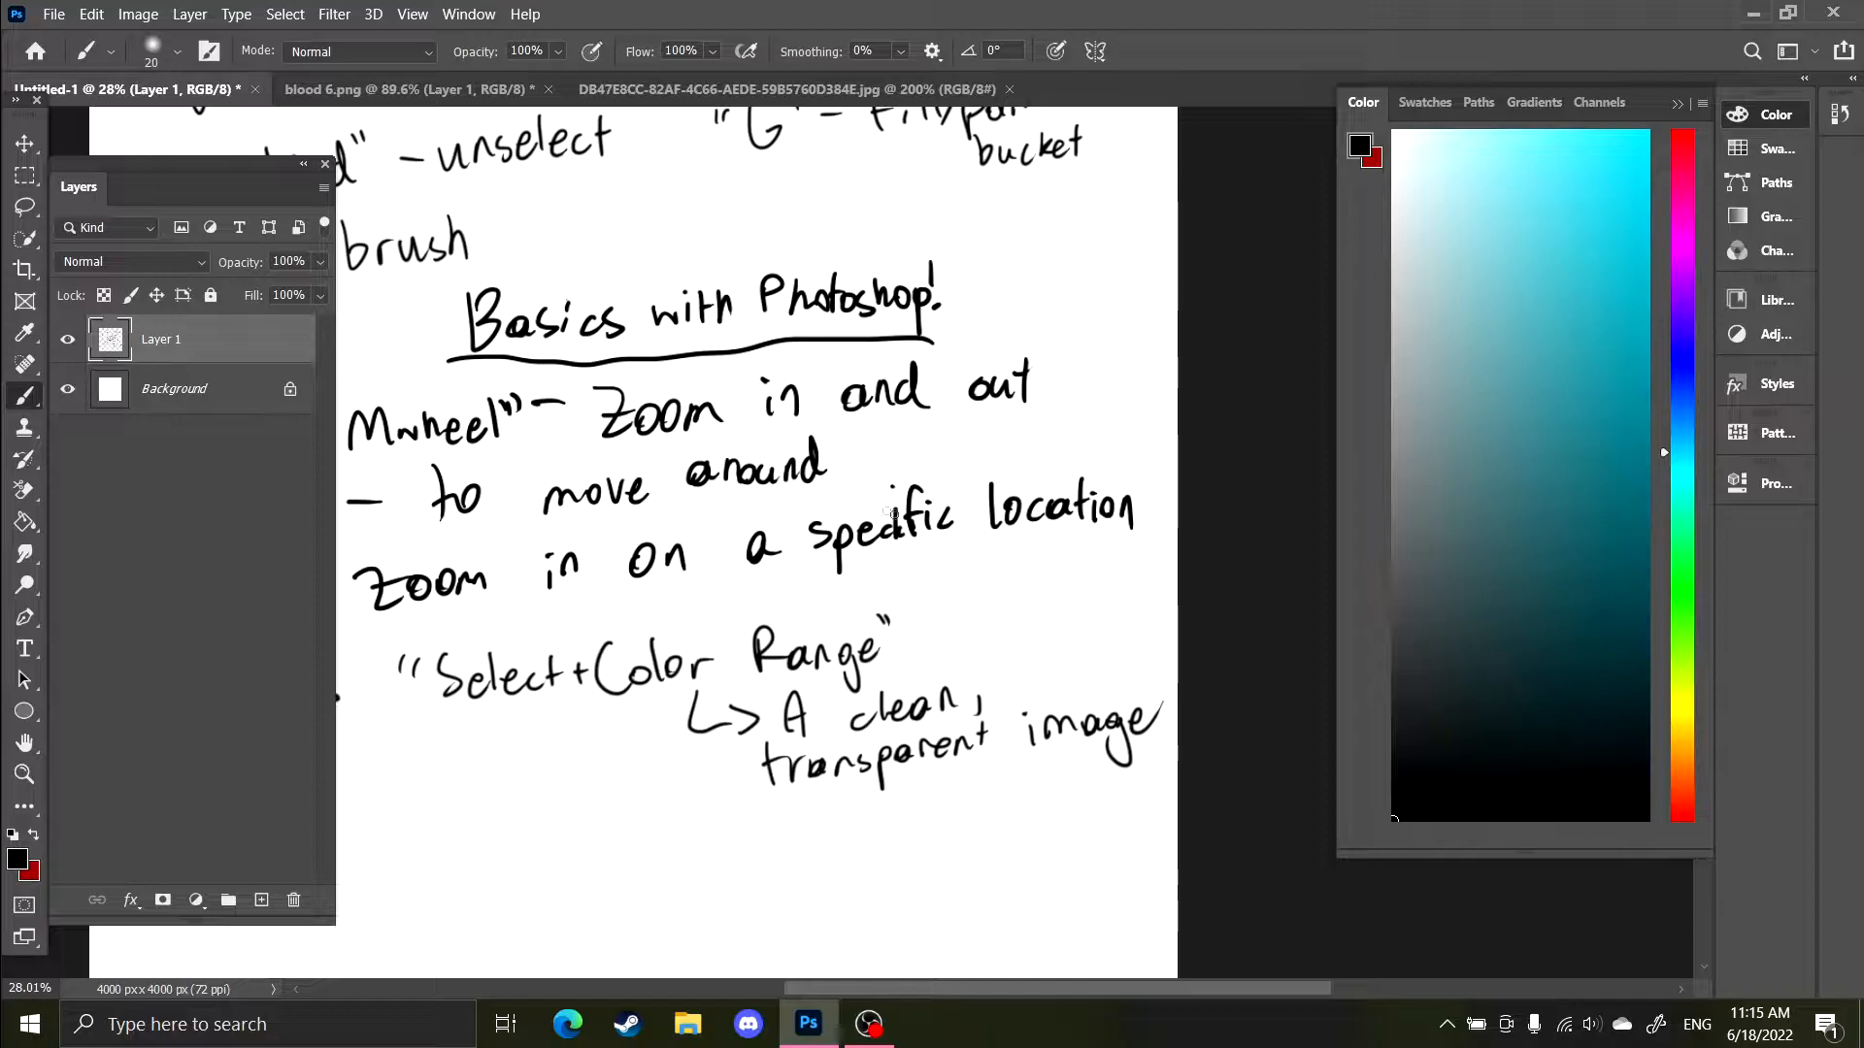
# Return to the blood 6.png document and close the DB47E8CC girl portrait image.
pyautogui.click(408, 89)
pyautogui.press('z')
pyautogui.moveTo(728, 309); pyautogui.dragTo(716, 370)
pyautogui.rightClick(700, 102)
pyautogui.click(730, 138)
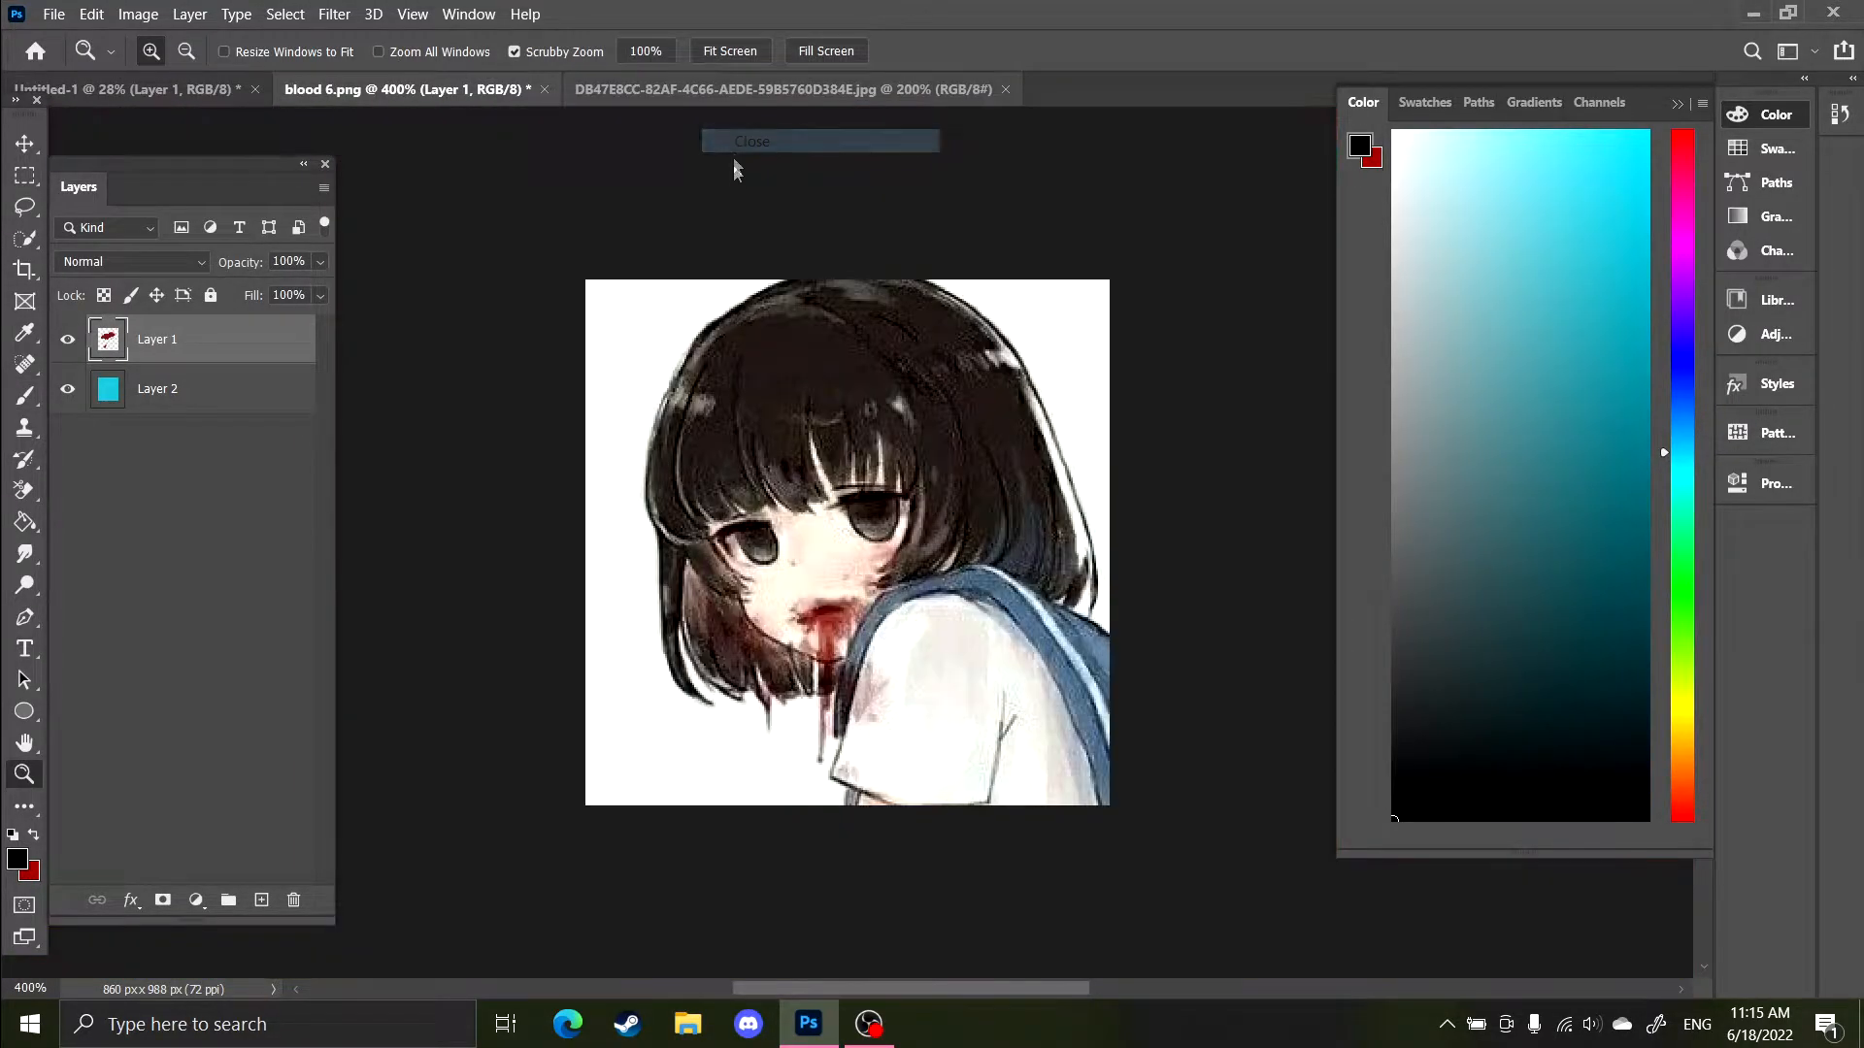
pyautogui.click(544, 90)
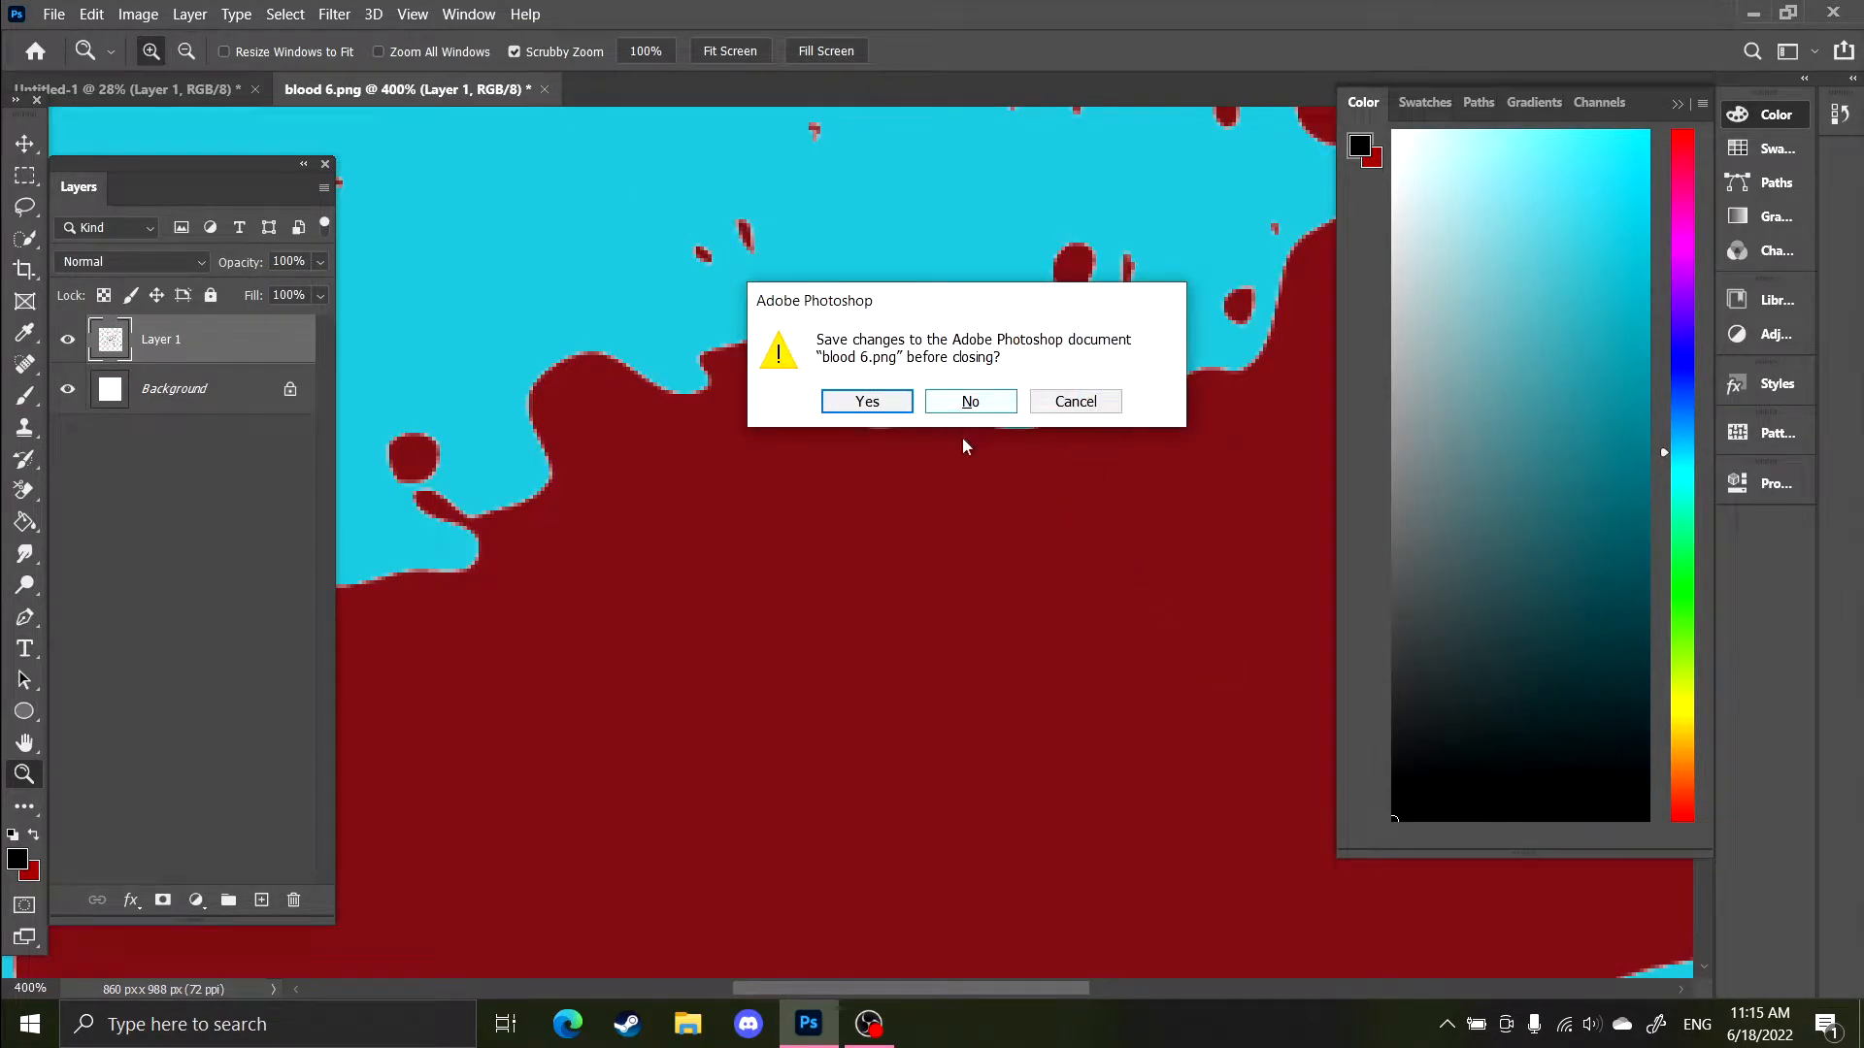
pyautogui.click(1062, 408)
pyautogui.scroll(-6, 884, 578)
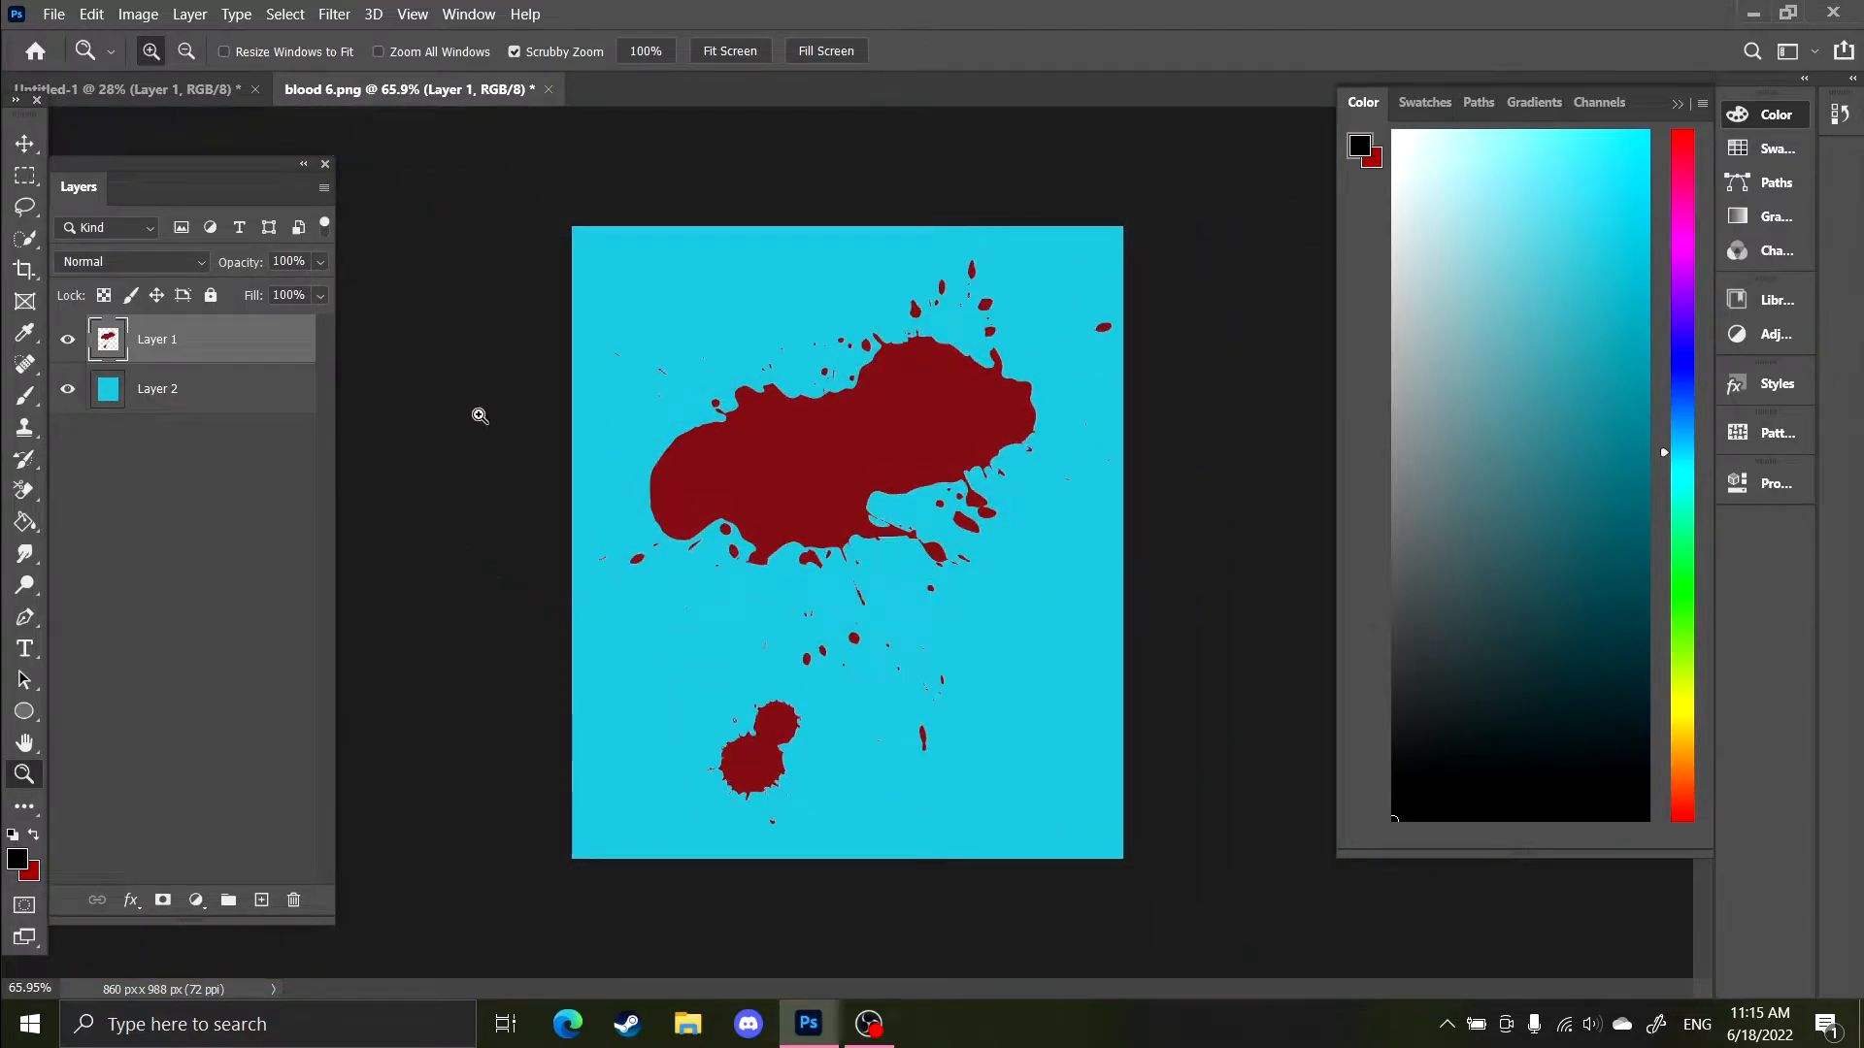
# Activate the Quick Selection tool in New Selection mode and set its brush size to 200.
pyautogui.moveTo(427, 88); pyautogui.dragTo(353, 103)
pyautogui.moveTo(925, 500); pyautogui.dragTo(883, 565)
pyautogui.press('w')
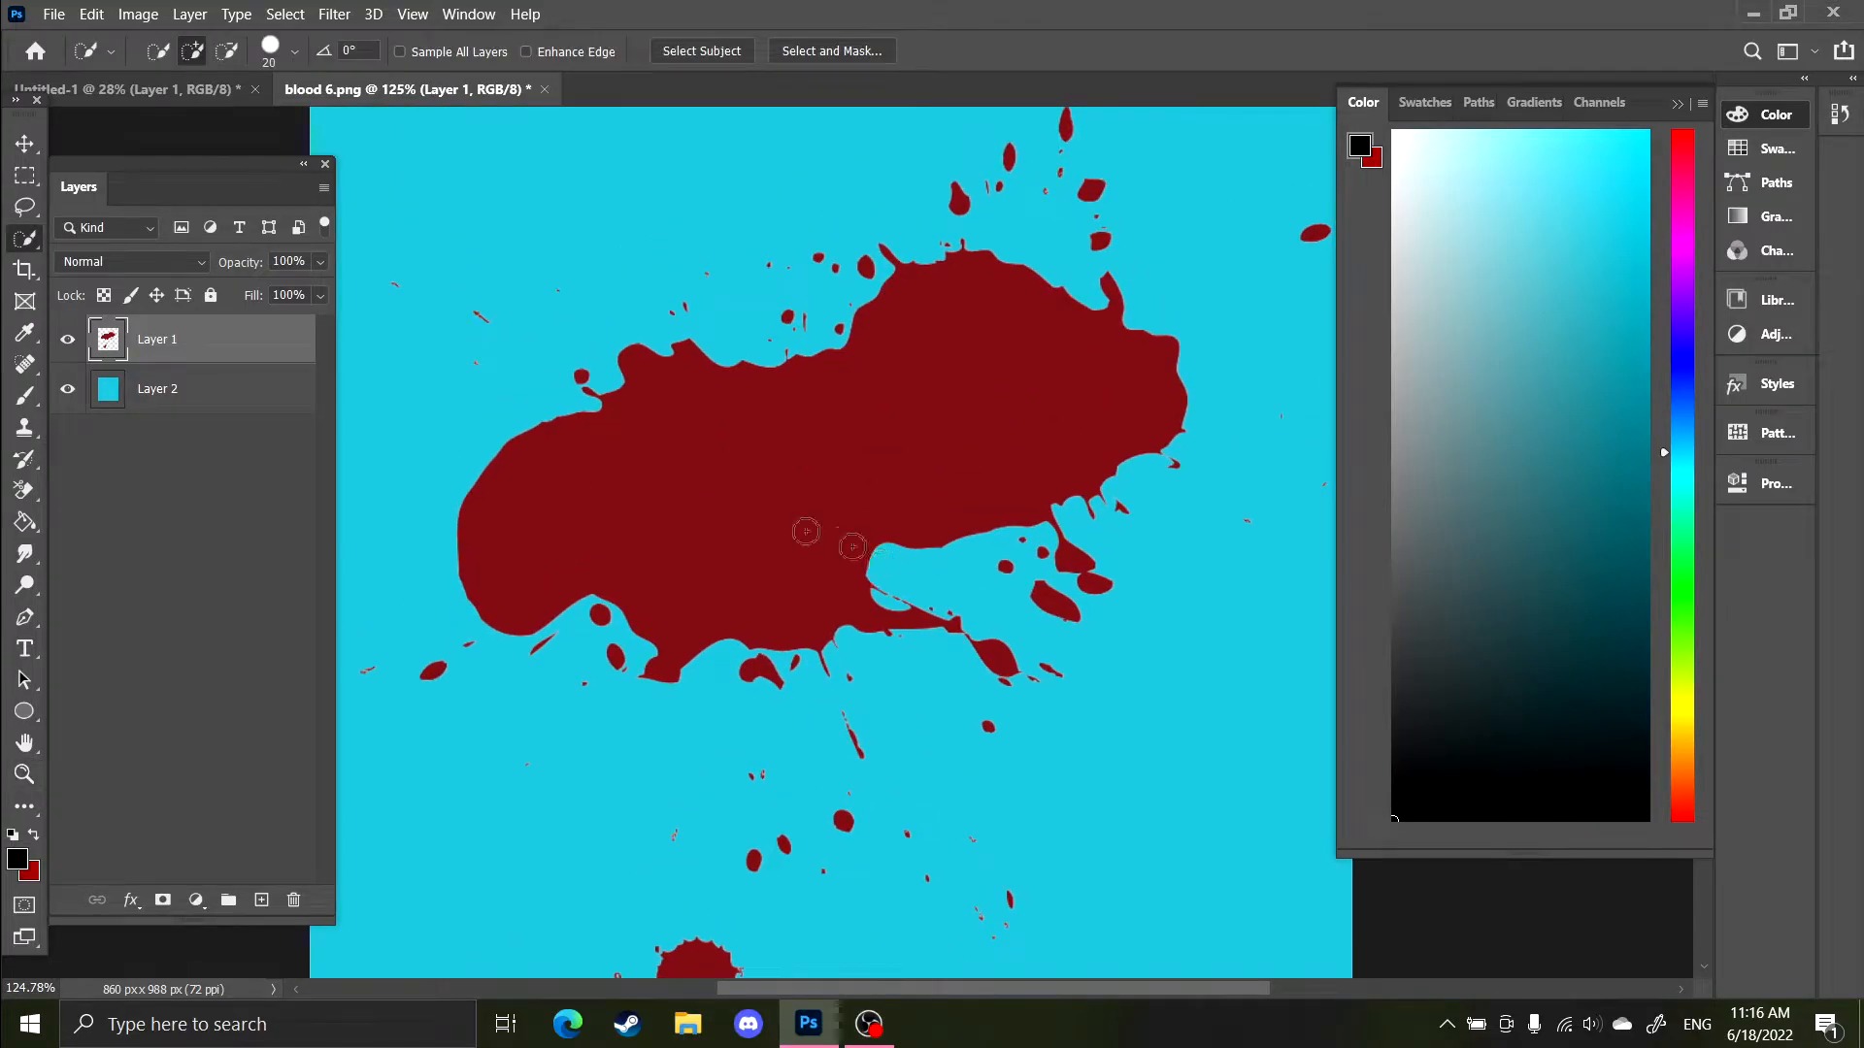
pyautogui.scroll(-2, 942, 540)
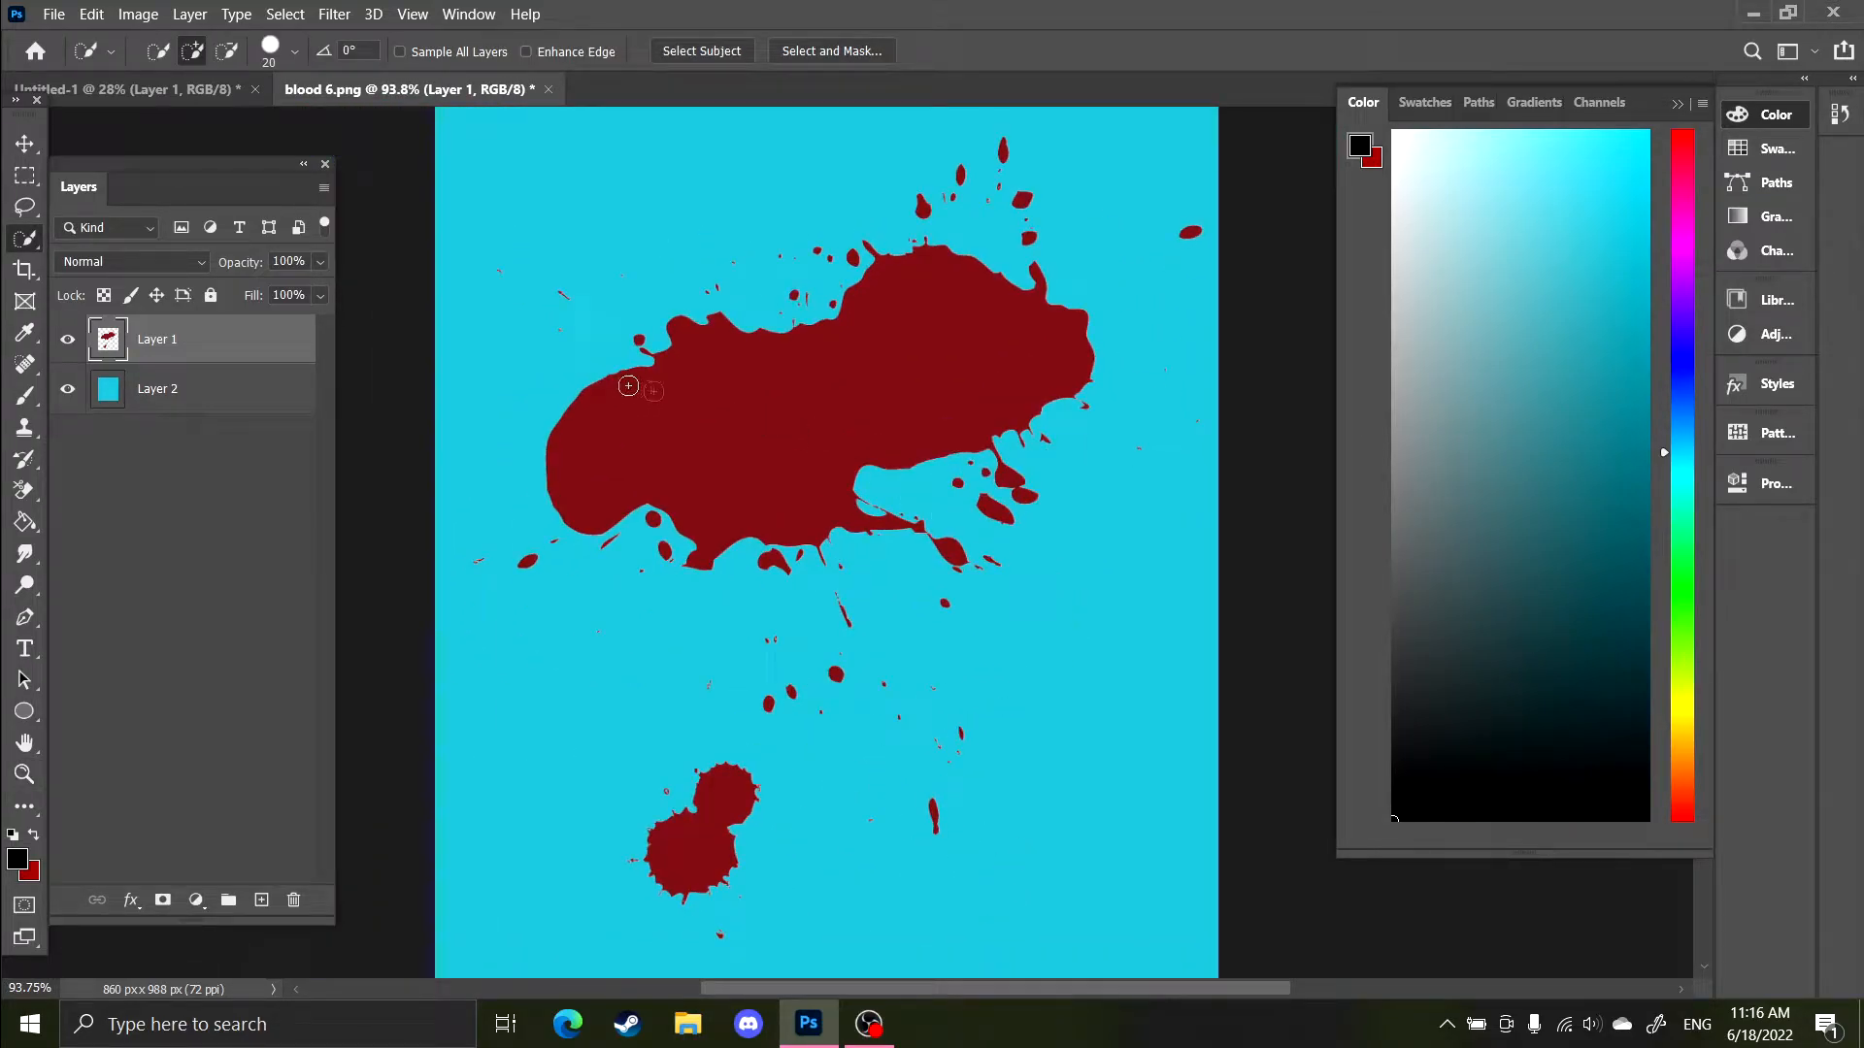
pyautogui.rightClick(30, 236)
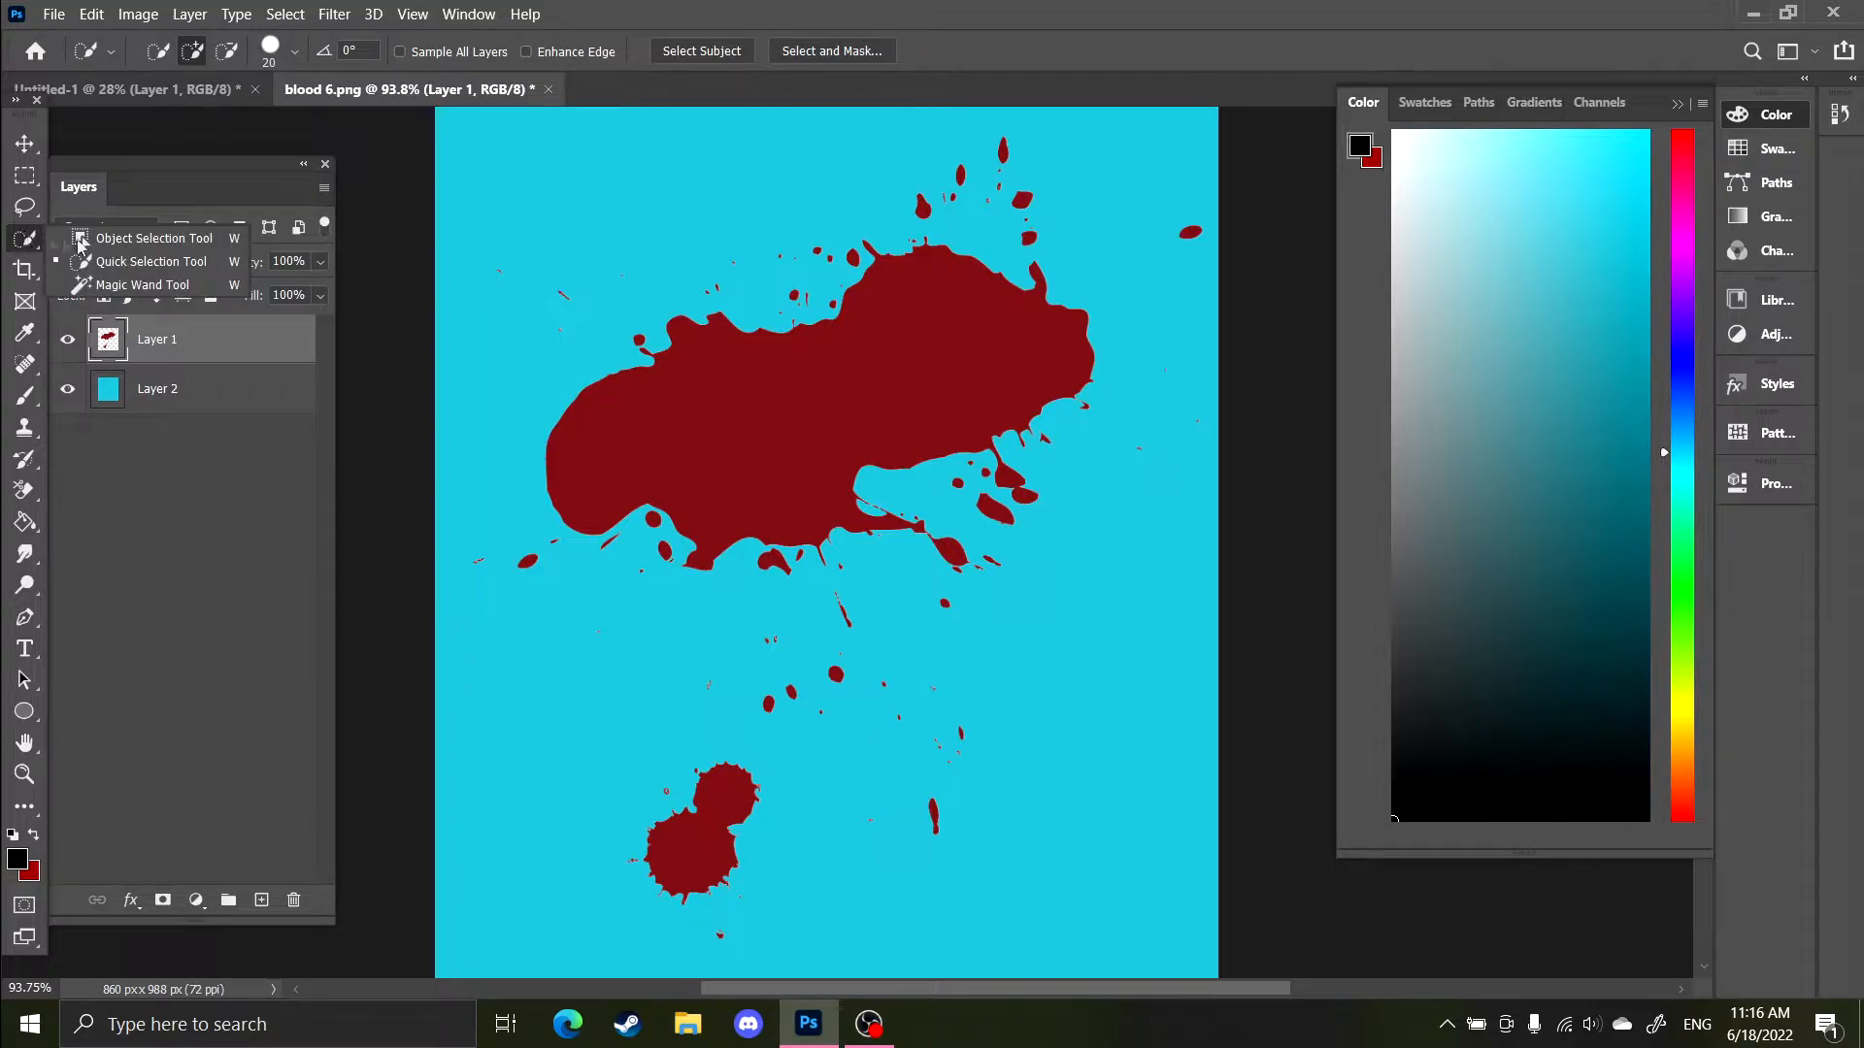
pyautogui.click(124, 262)
pyautogui.click(138, 14)
pyautogui.moveTo(525, 13)
pyautogui.click(629, 9)
pyautogui.click(157, 50)
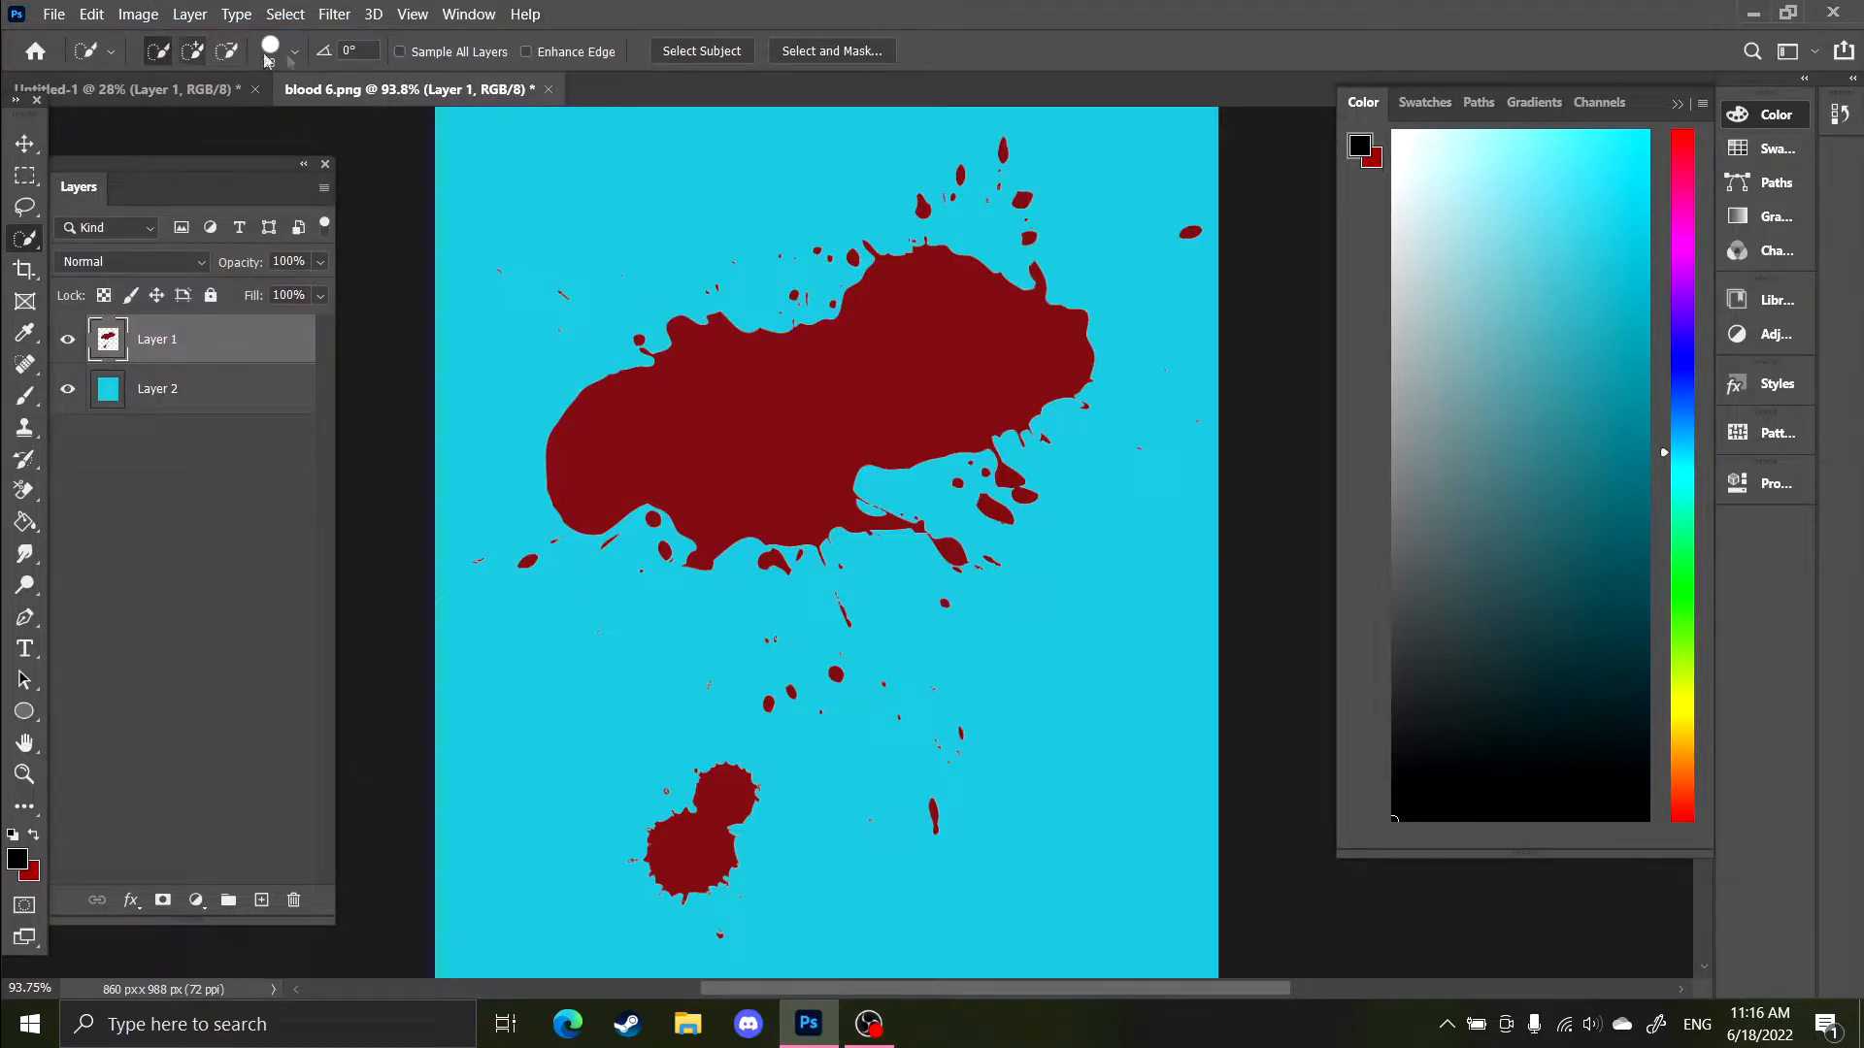
pyautogui.click(294, 50)
pyautogui.write('00')
pyautogui.press('Return')
# Alternate between selecting Layer 1 and Layer 2 individually and selecting both layers together.
pyautogui.moveTo(161, 398)
pyautogui.mouseDown()
pyautogui.moveTo(187, 337)
pyautogui.moveTo(175, 412)
pyautogui.moveTo(154, 354)
pyautogui.moveTo(162, 334)
pyautogui.moveTo(164, 403)
pyautogui.mouseUp()
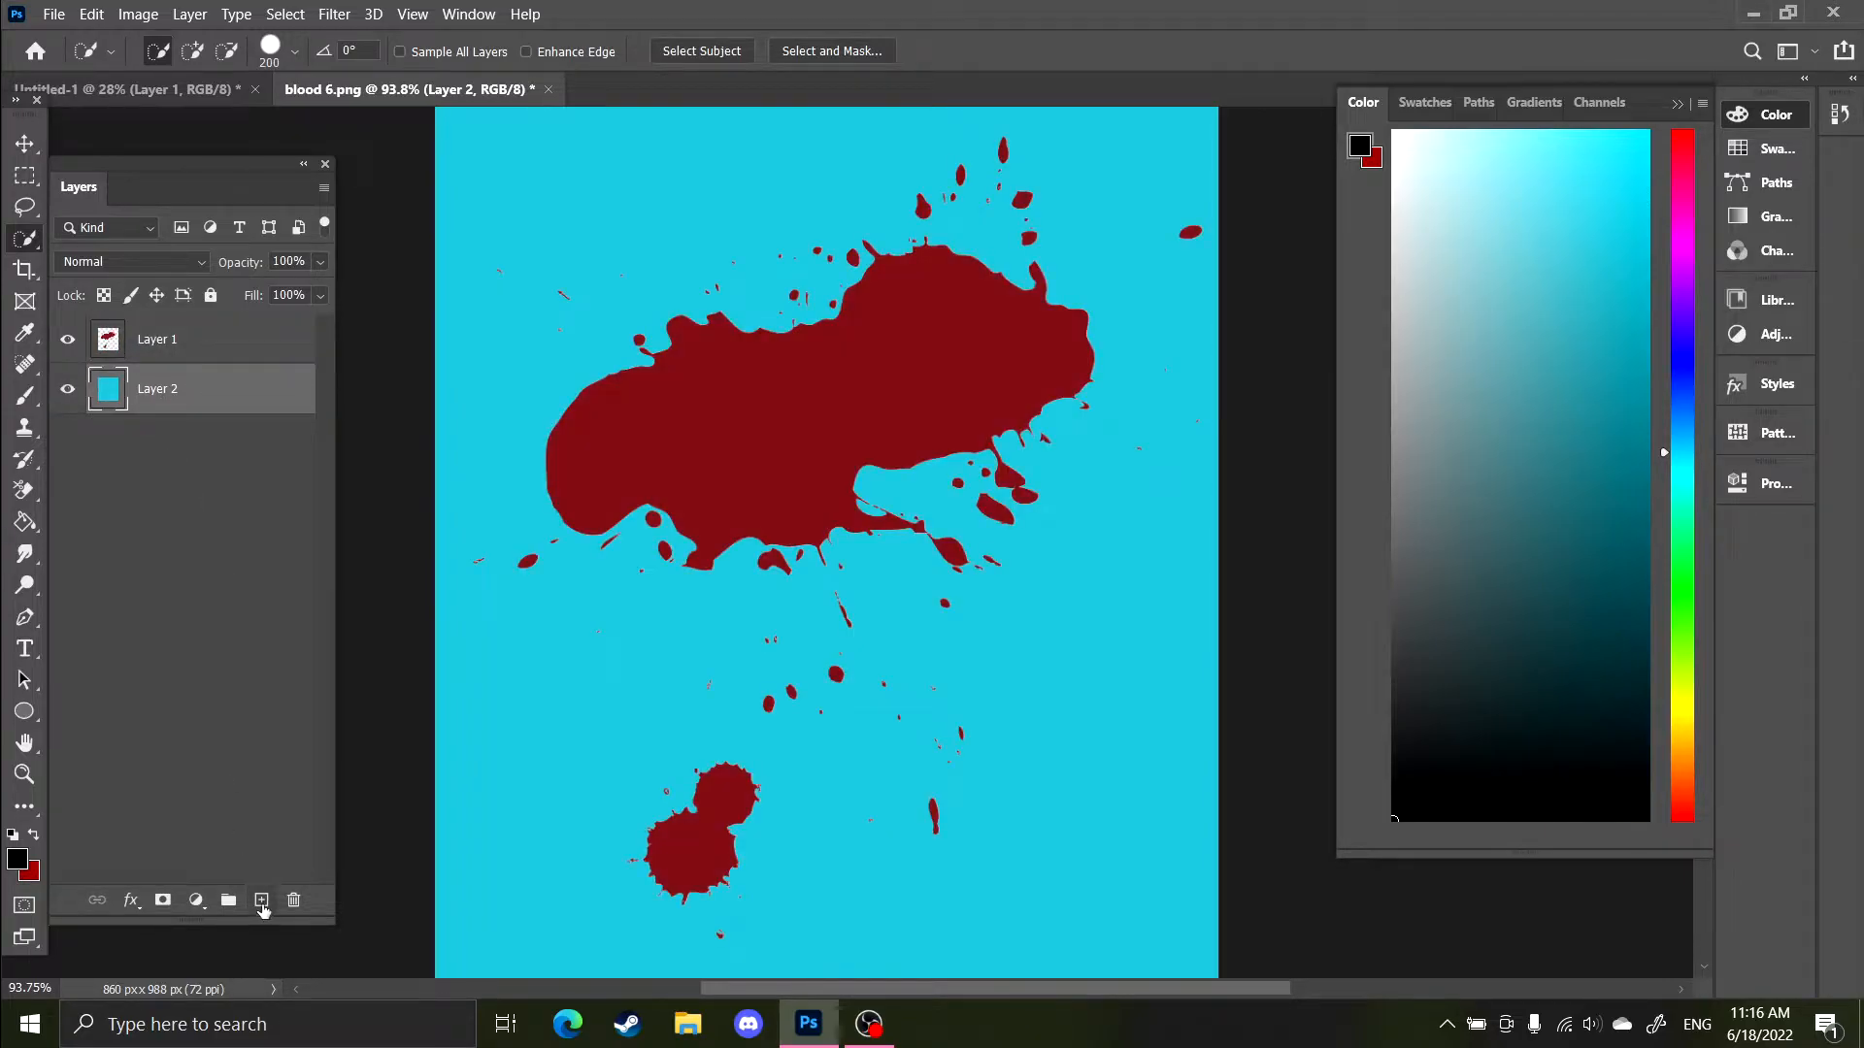
pyautogui.keyDown('shift'); pyautogui.click(205, 357); pyautogui.keyUp('shift')
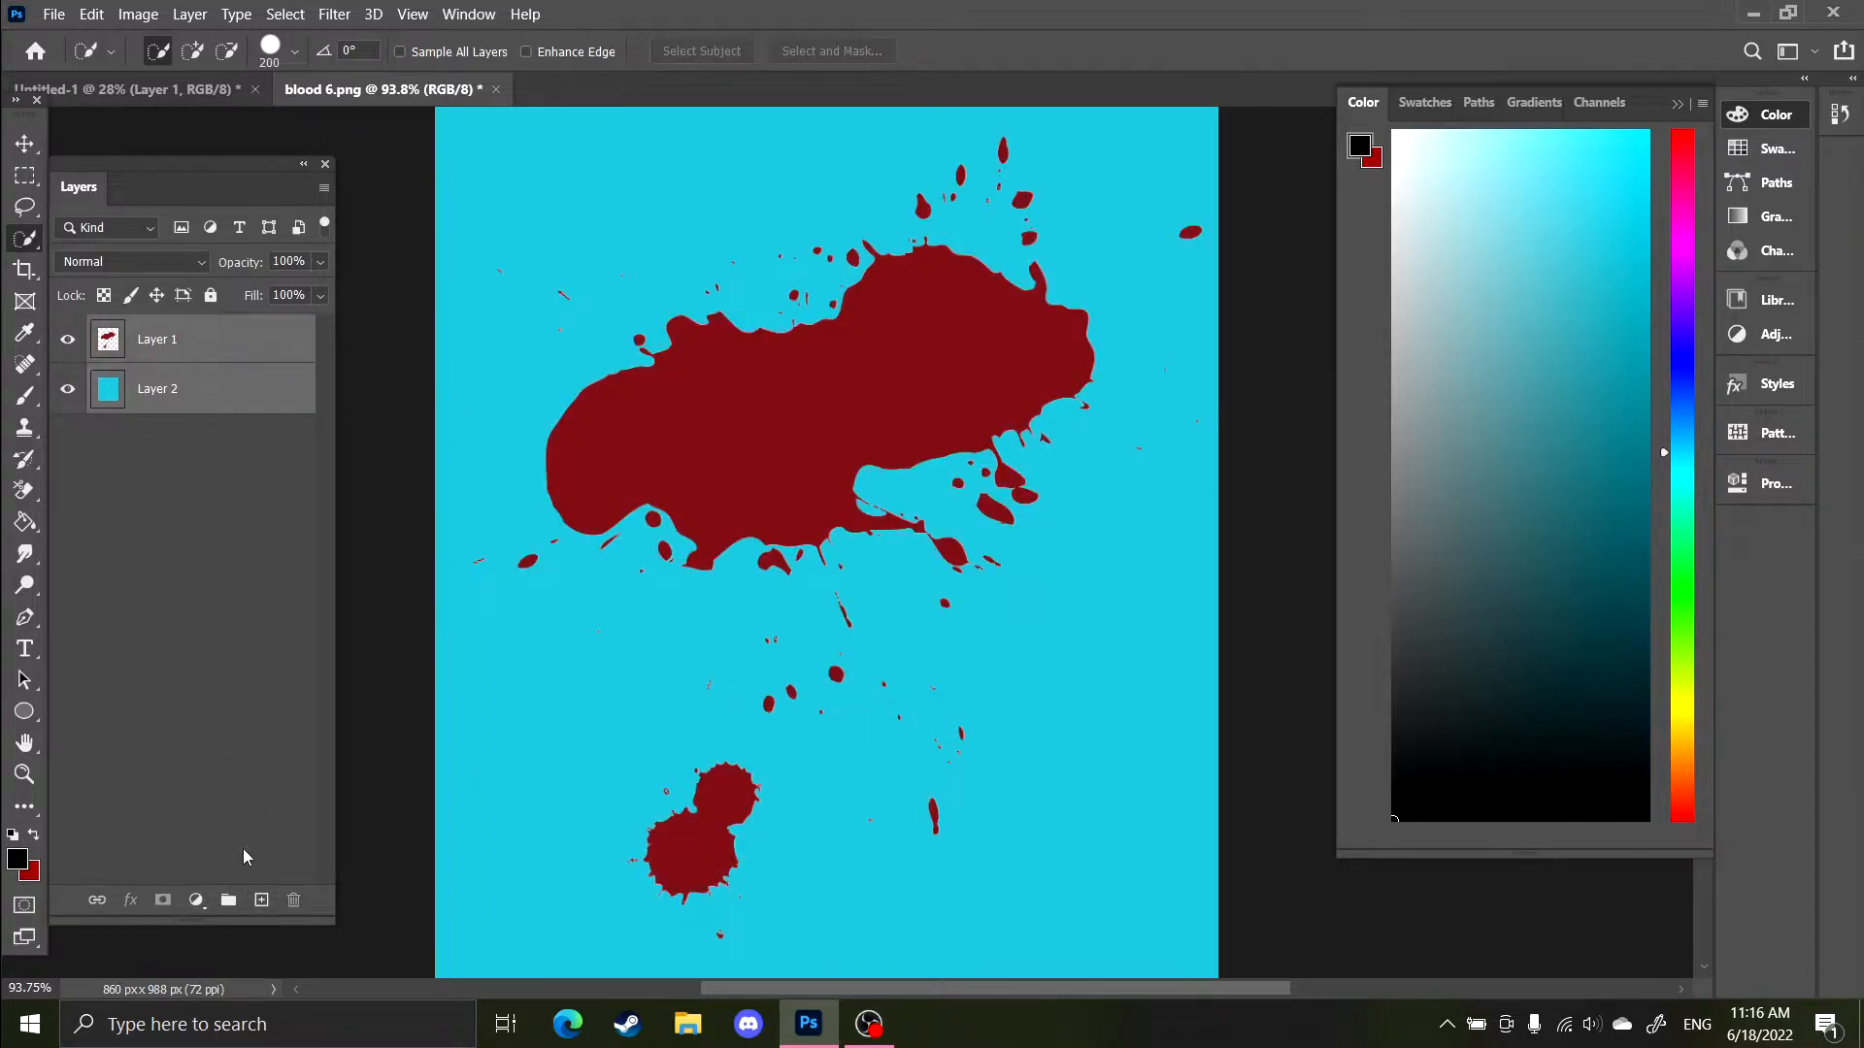
pyautogui.click(239, 396)
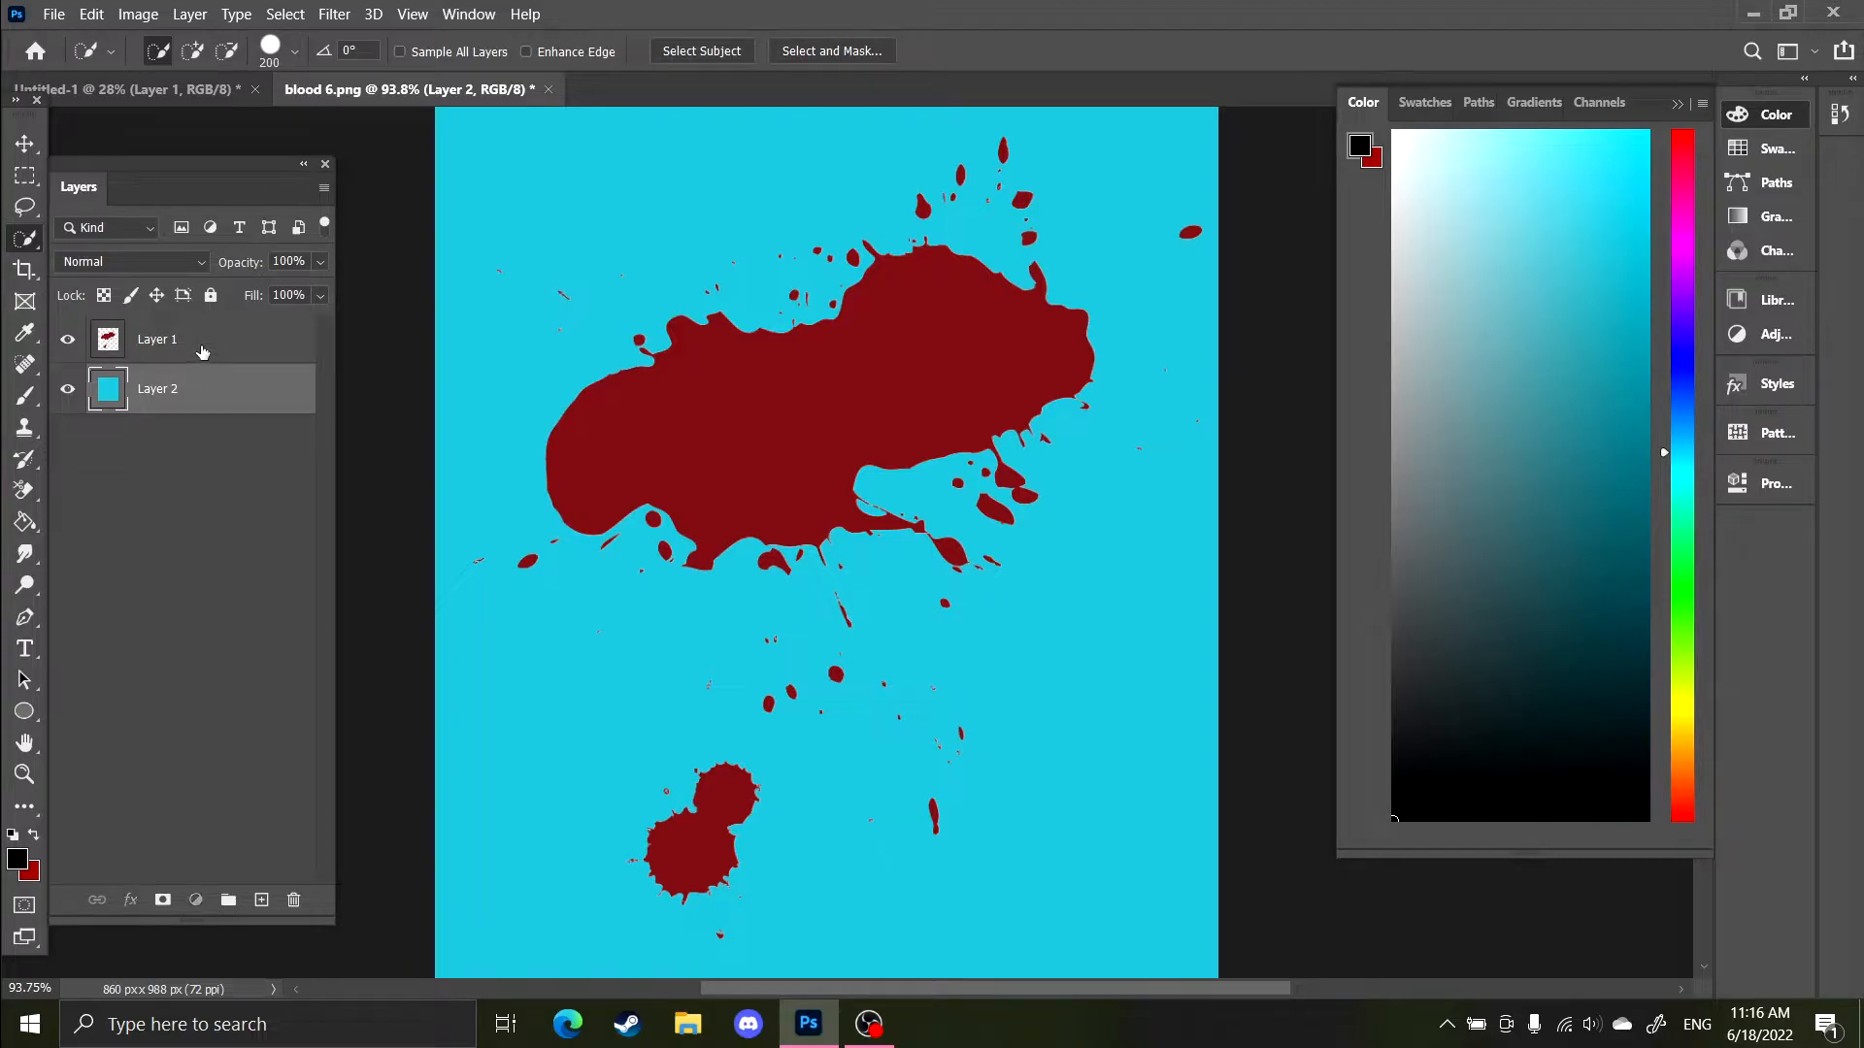
pyautogui.keyDown('shift'); pyautogui.click(202, 352); pyautogui.keyUp('shift')
pyautogui.click(190, 416)
pyautogui.click(192, 388)
pyautogui.keyDown('shift'); pyautogui.click(193, 342); pyautogui.keyUp('shift')
pyautogui.click(180, 398)
pyautogui.keyDown('shift'); pyautogui.click(183, 350); pyautogui.keyUp('shift')
pyautogui.click(194, 388)
pyautogui.keyDown('shift'); pyautogui.click(198, 340); pyautogui.keyUp('shift')
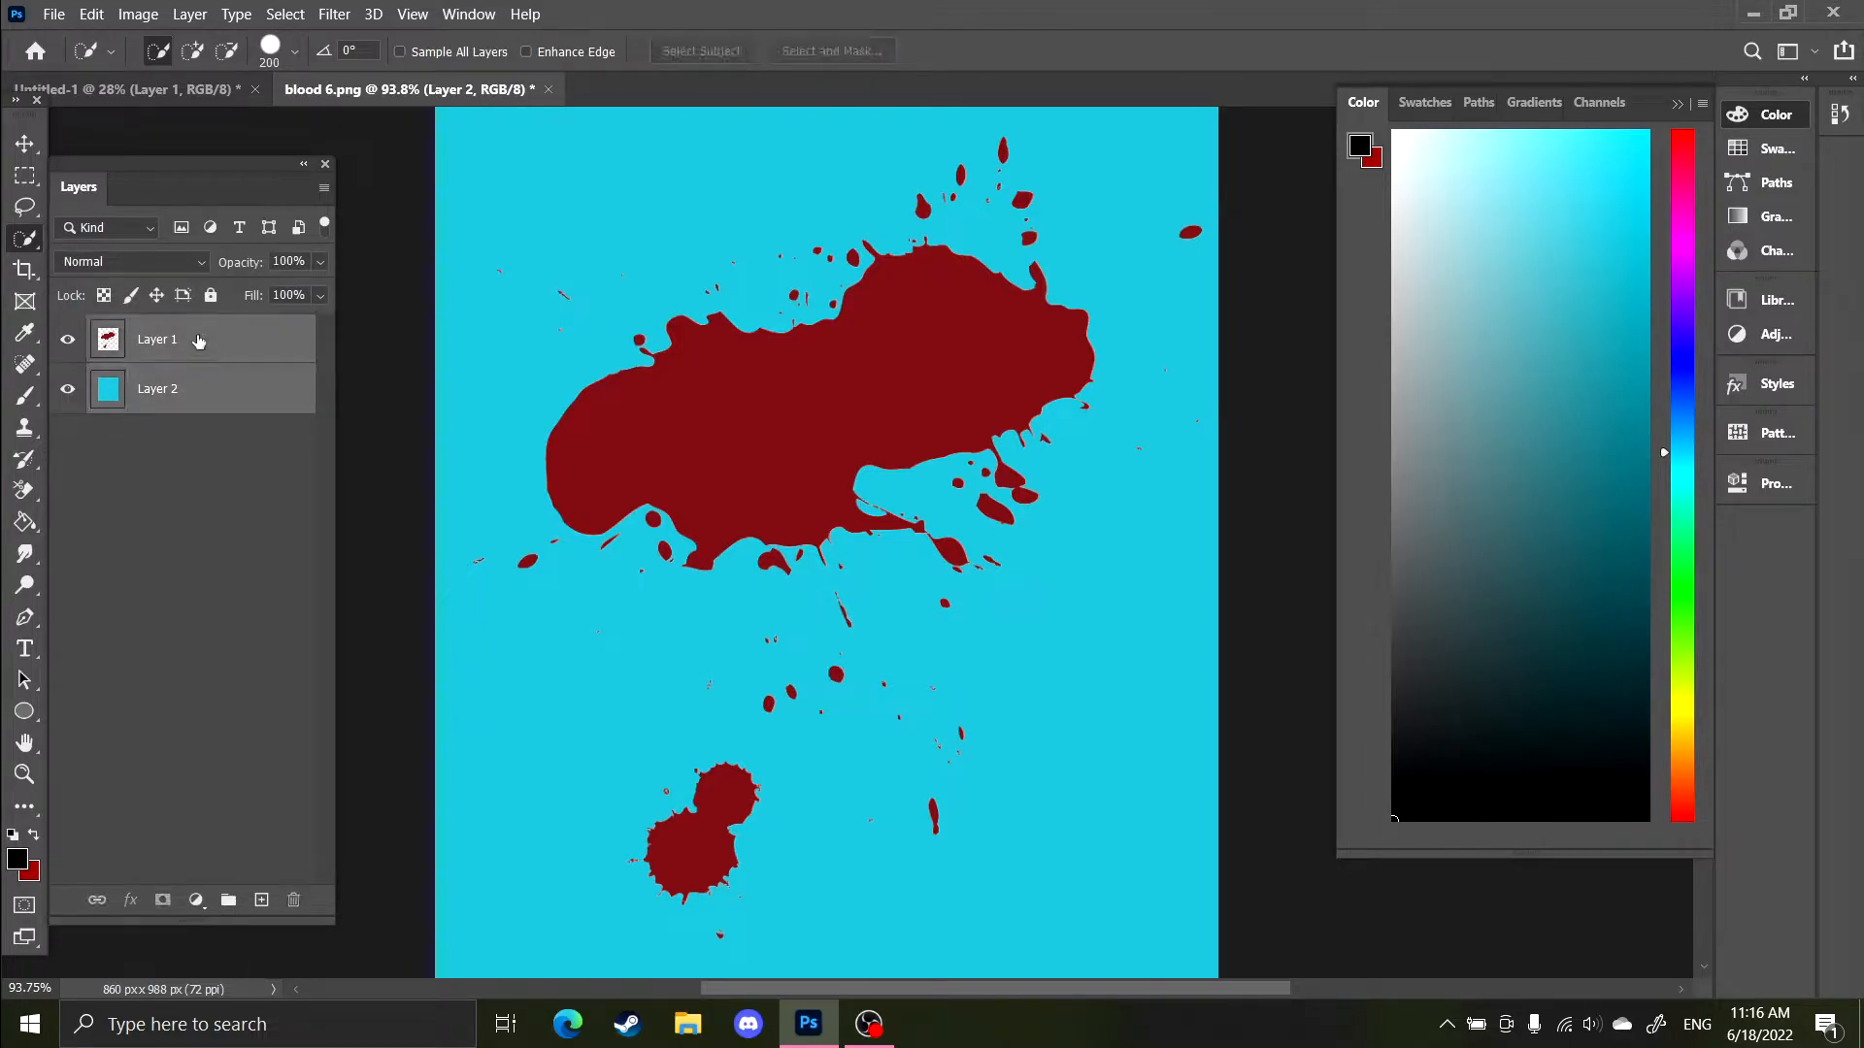
pyautogui.click(194, 383)
pyautogui.keyDown('shift'); pyautogui.click(193, 347); pyautogui.keyUp('shift')
pyautogui.click(181, 402)
pyautogui.click(189, 341)
pyautogui.click(167, 391)
pyautogui.click(171, 340)
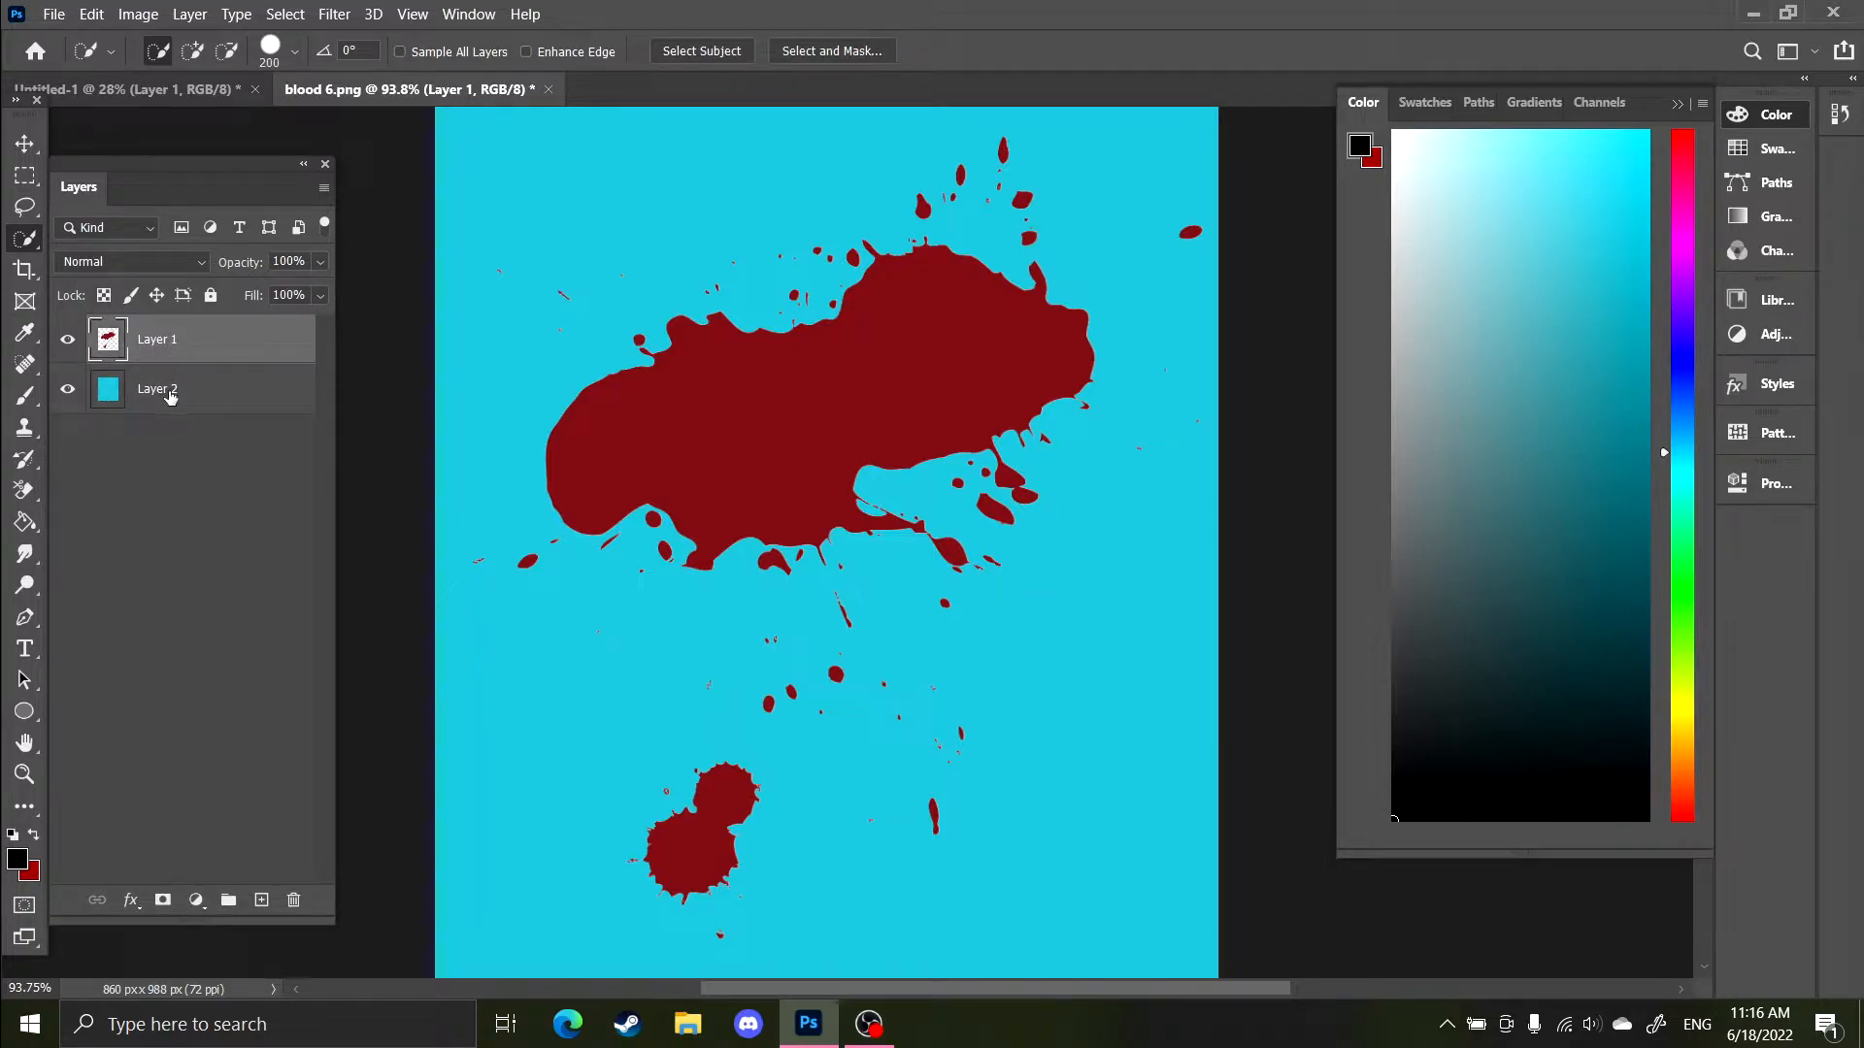
pyautogui.keyDown('shift'); pyautogui.click(167, 393); pyautogui.keyUp('shift')
pyautogui.click(166, 386)
pyautogui.click(171, 353)
pyautogui.click(173, 389)
pyautogui.click(160, 354)
pyautogui.click(177, 386)
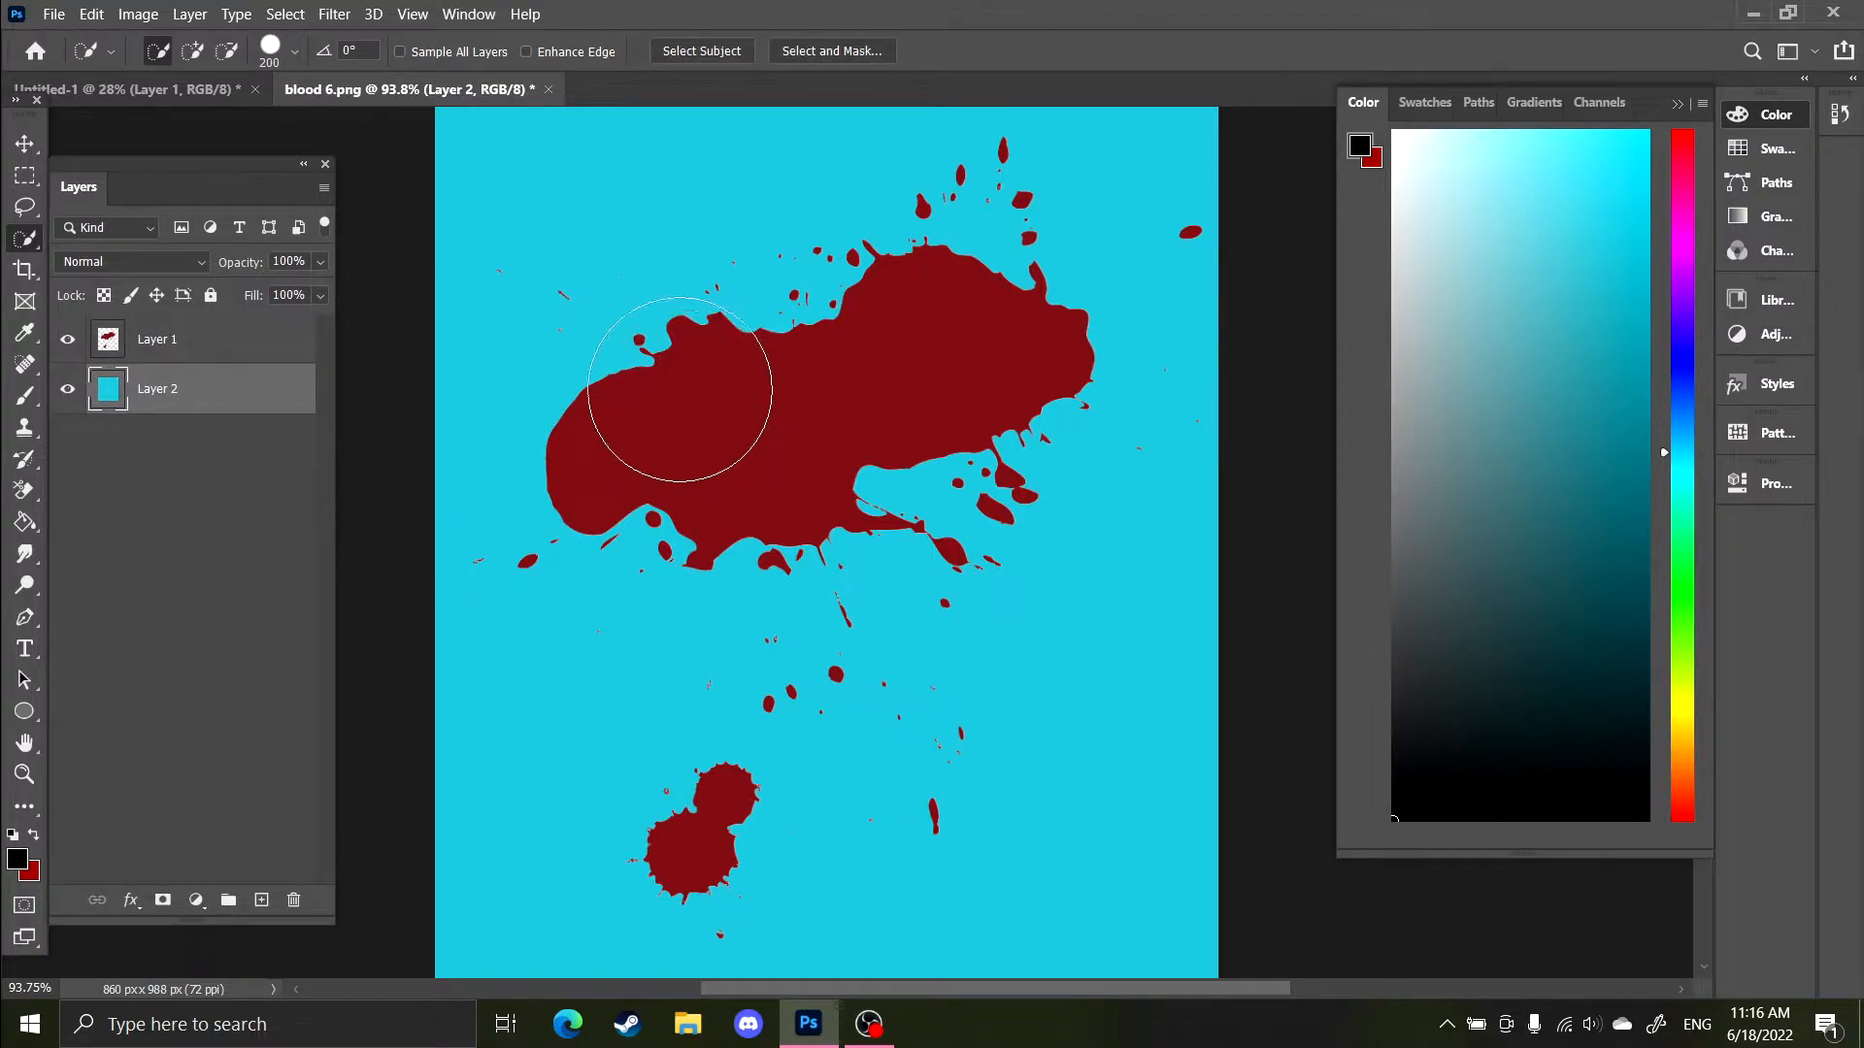
# Select the entire red splatter on Layer 1 with the Quick Selection tool, undoing the surplus stroke.
pyautogui.click(202, 344)
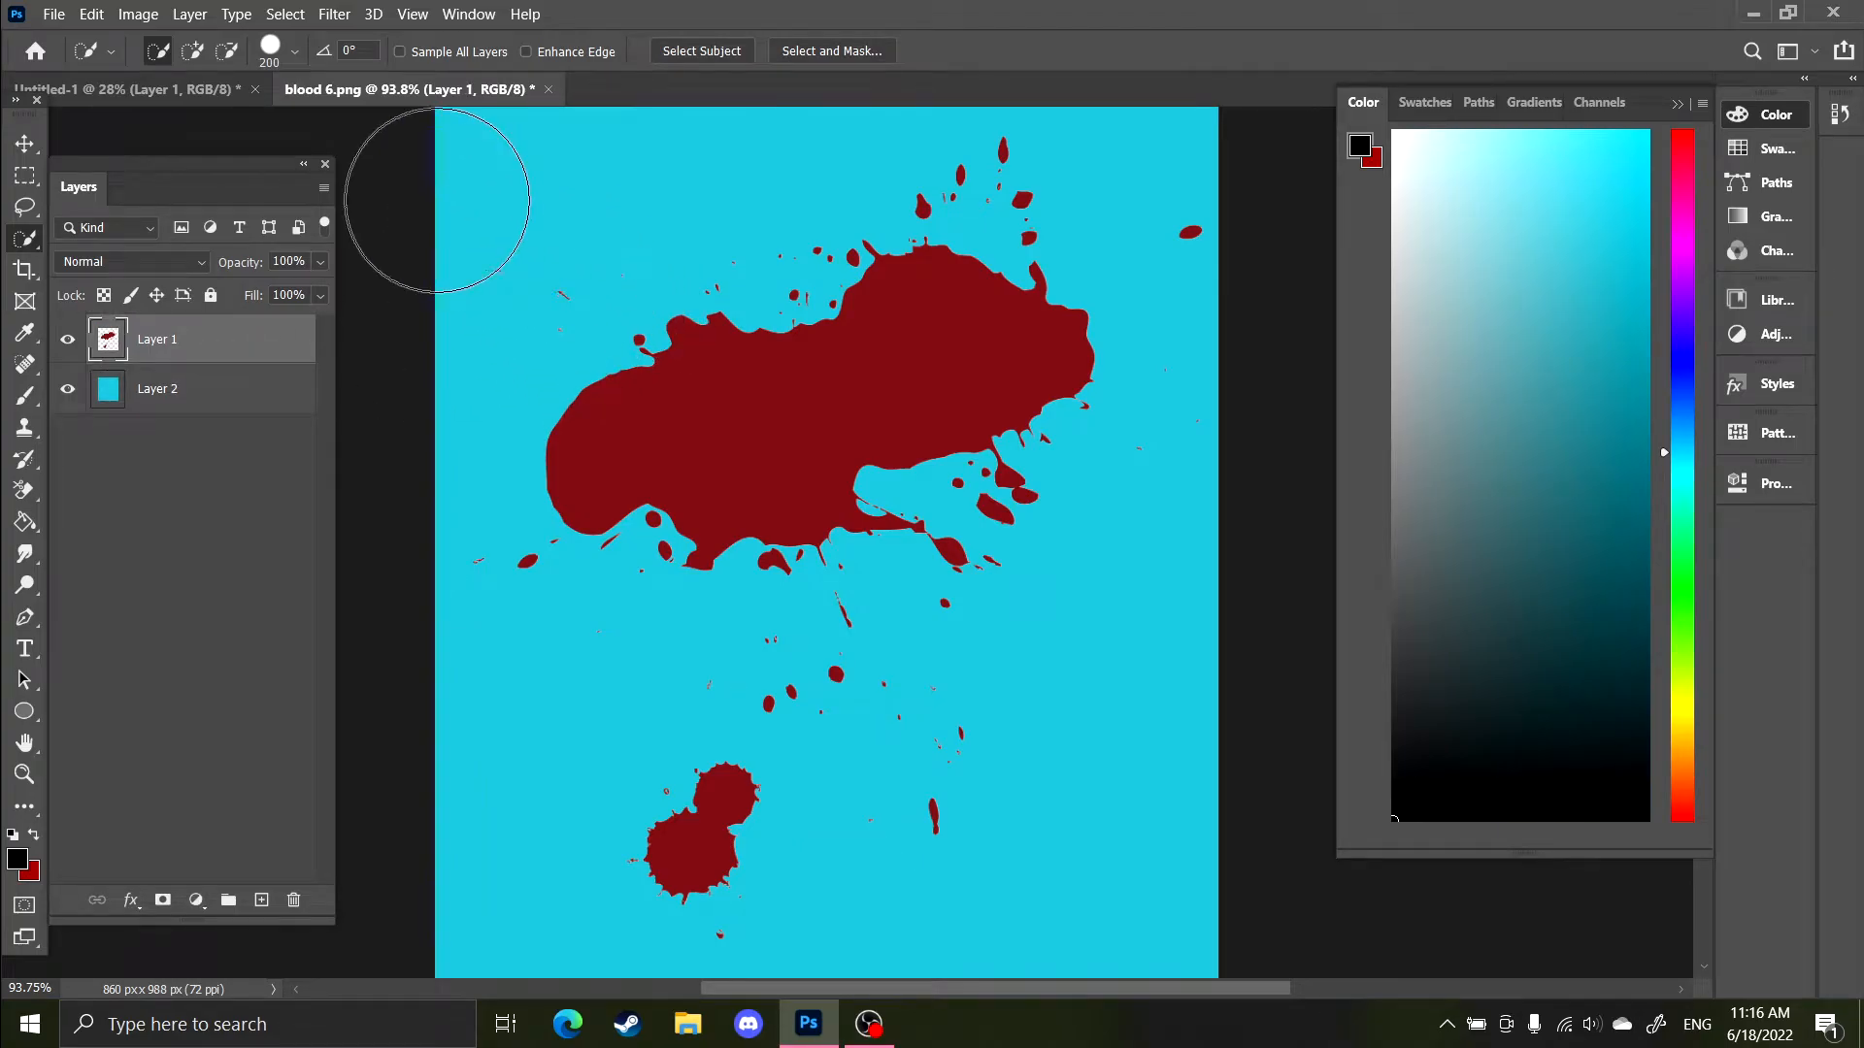
pyautogui.scroll(-3, 686, 499)
pyautogui.moveTo(666, 407)
pyautogui.mouseDown()
pyautogui.moveTo(689, 455)
pyautogui.moveTo(700, 399)
pyautogui.moveTo(1024, 431)
pyautogui.moveTo(970, 628)
pyautogui.moveTo(828, 771)
pyautogui.moveTo(1207, 740)
pyautogui.mouseUp()
pyautogui.moveTo(844, 607); pyautogui.dragTo(1012, 494)
pyautogui.hotkey('ctrl', 'z')
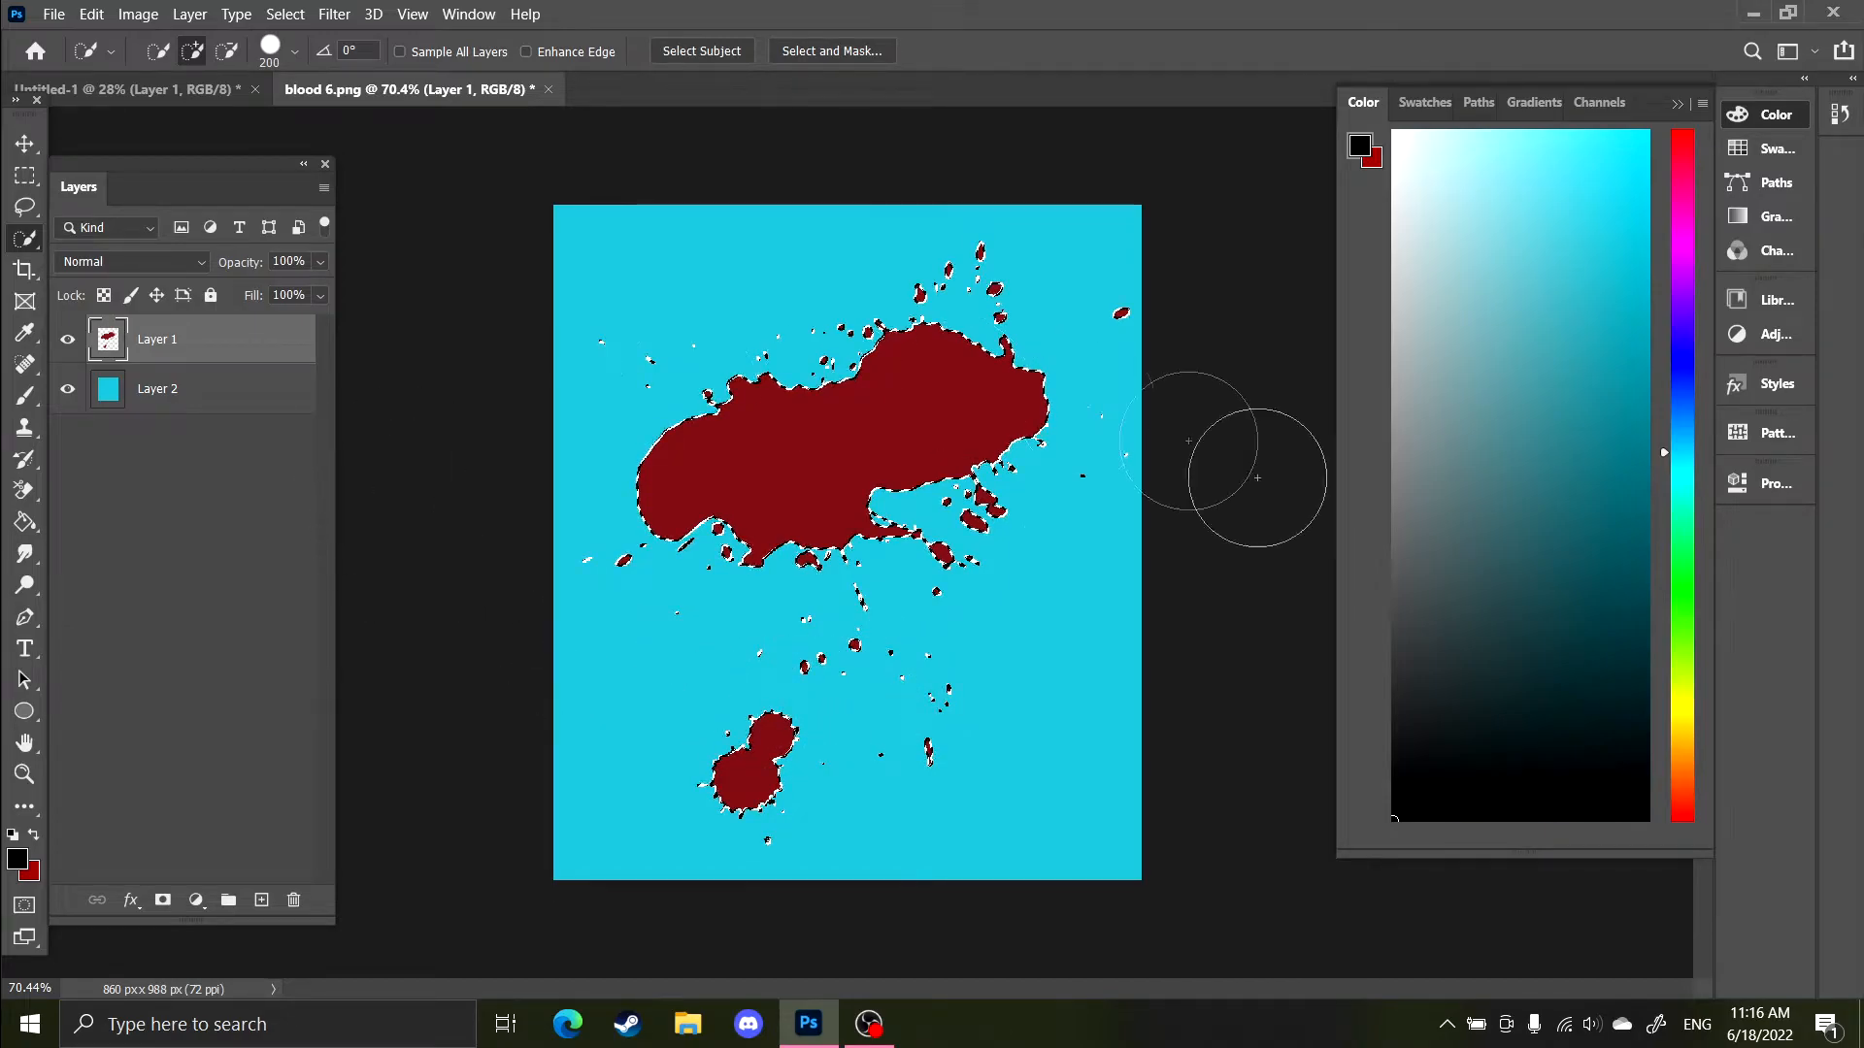
# Open Select and Mask for the splatter selection and bring up the notch at its lower edge at 600%.
pyautogui.click(812, 51)
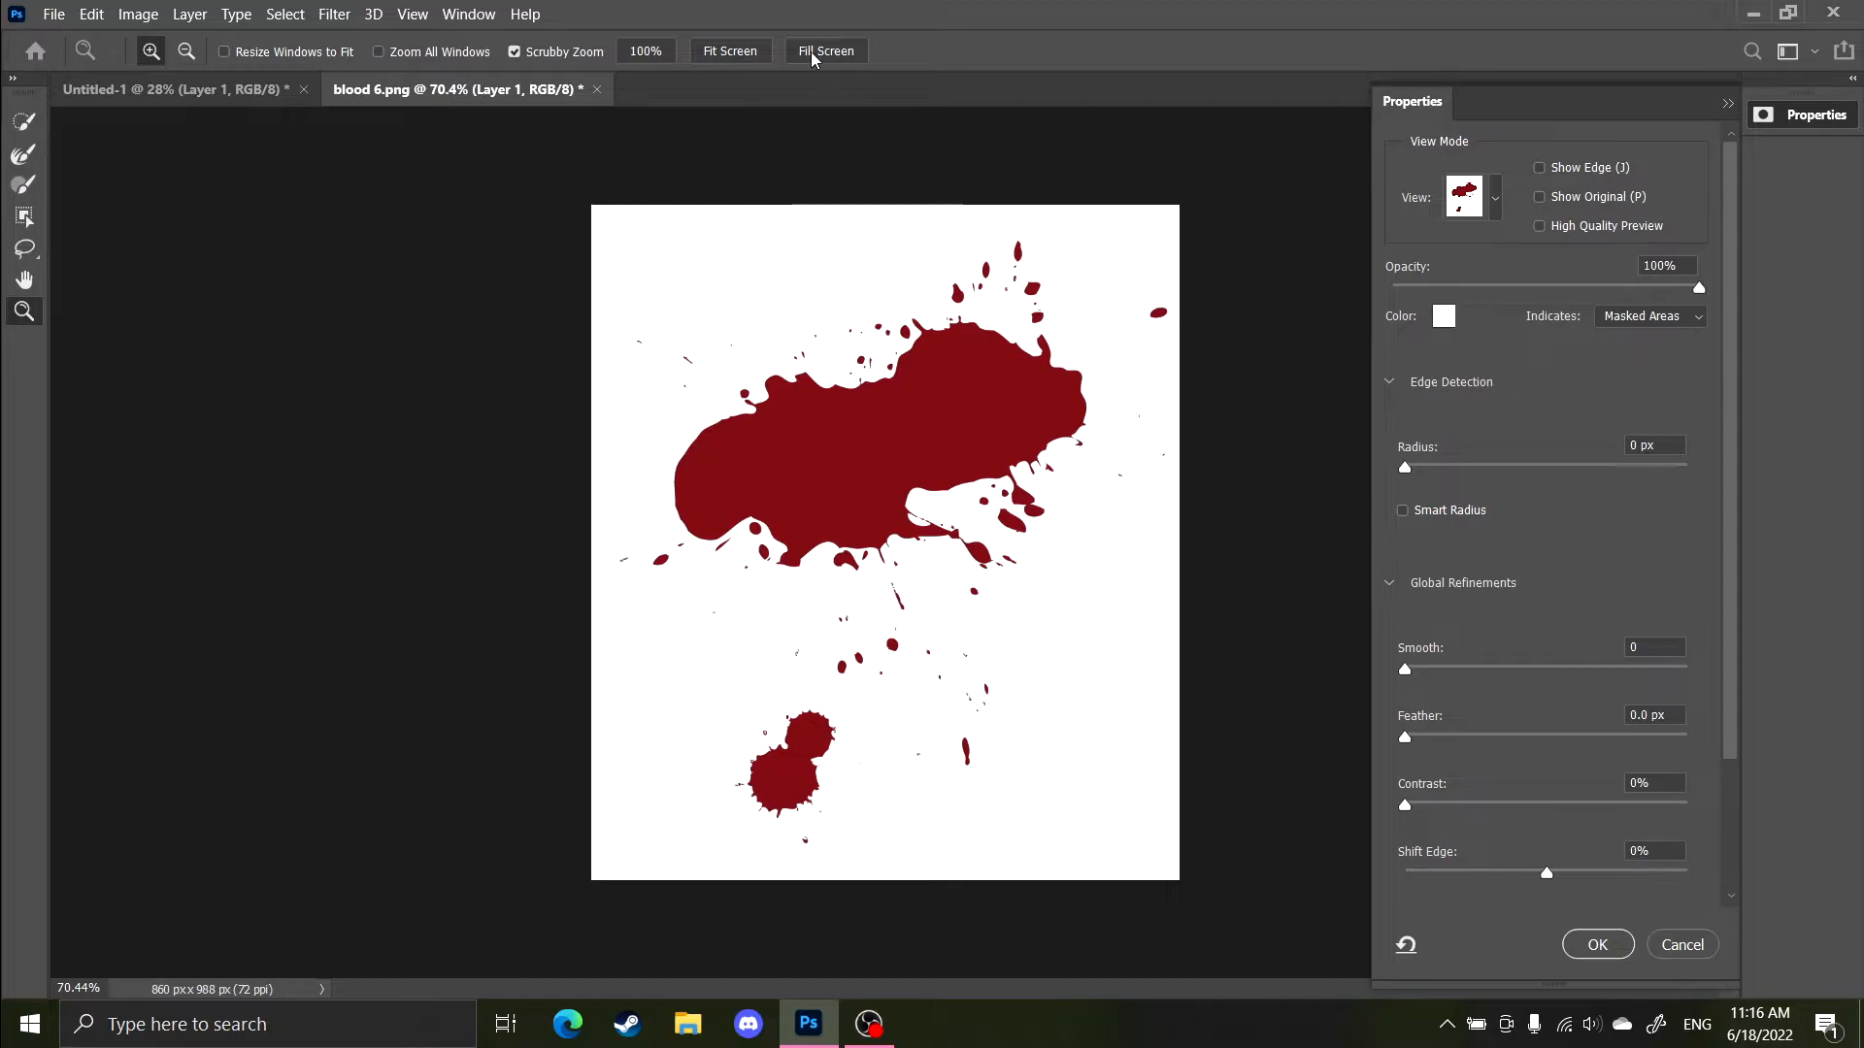
pyautogui.click(768, 431)
pyautogui.click(768, 431)
pyautogui.press('space')
pyautogui.moveTo(799, 399); pyautogui.dragTo(697, 711)
pyautogui.click(909, 573)
pyautogui.click(908, 572)
pyautogui.click(909, 572)
pyautogui.click(912, 576)
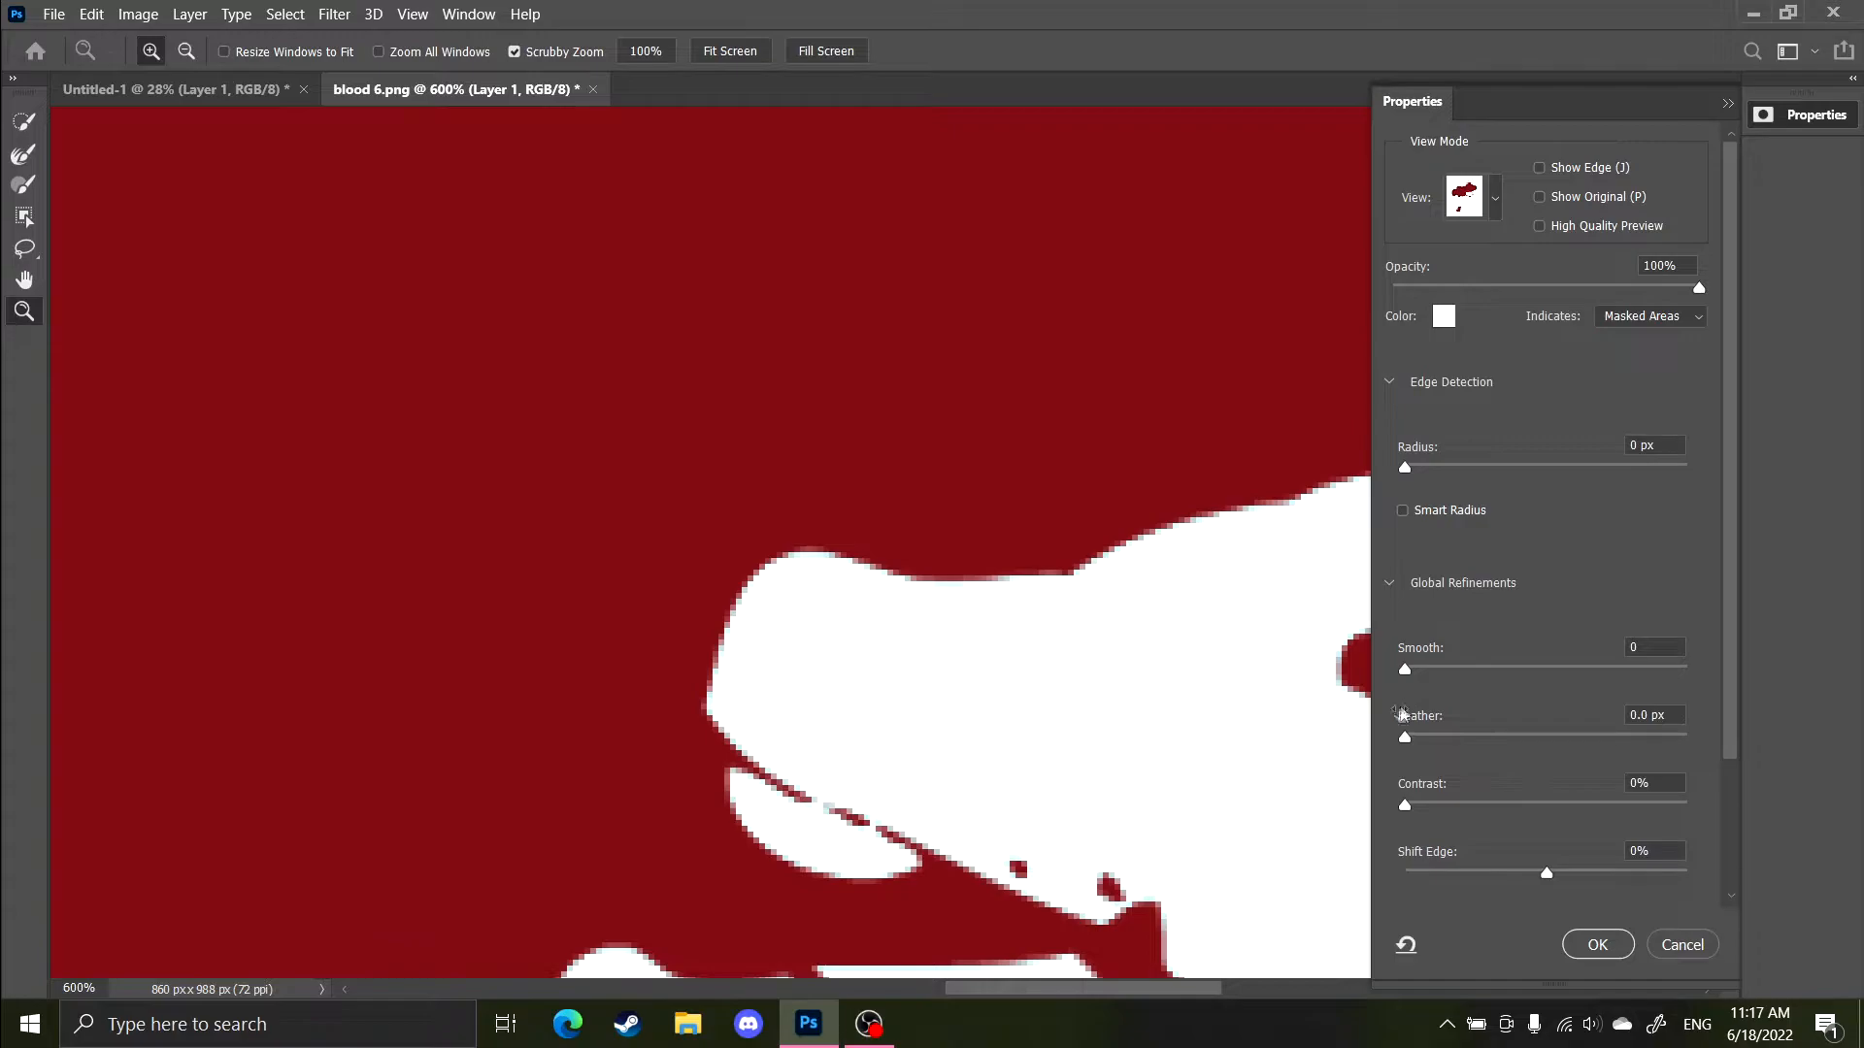
# Try edge refinements on the splatter selection with Smooth 18, Feather 1.1 px and Contrast 89%.
pyautogui.moveTo(1425, 677); pyautogui.dragTo(1405, 739)
pyautogui.moveTo(1405, 805); pyautogui.dragTo(1446, 811)
pyautogui.moveTo(1404, 670)
pyautogui.mouseDown()
pyautogui.moveTo(1600, 686)
pyautogui.moveTo(1404, 670)
pyautogui.mouseUp()
pyautogui.moveTo(1405, 736)
pyautogui.mouseDown()
pyautogui.moveTo(1446, 738)
pyautogui.moveTo(1413, 735)
pyautogui.moveTo(1429, 730)
pyautogui.mouseUp()
pyautogui.moveTo(1448, 806); pyautogui.dragTo(1655, 804)
pyautogui.moveTo(1435, 737); pyautogui.dragTo(1421, 737)
pyautogui.moveTo(1406, 670); pyautogui.dragTo(1456, 670)
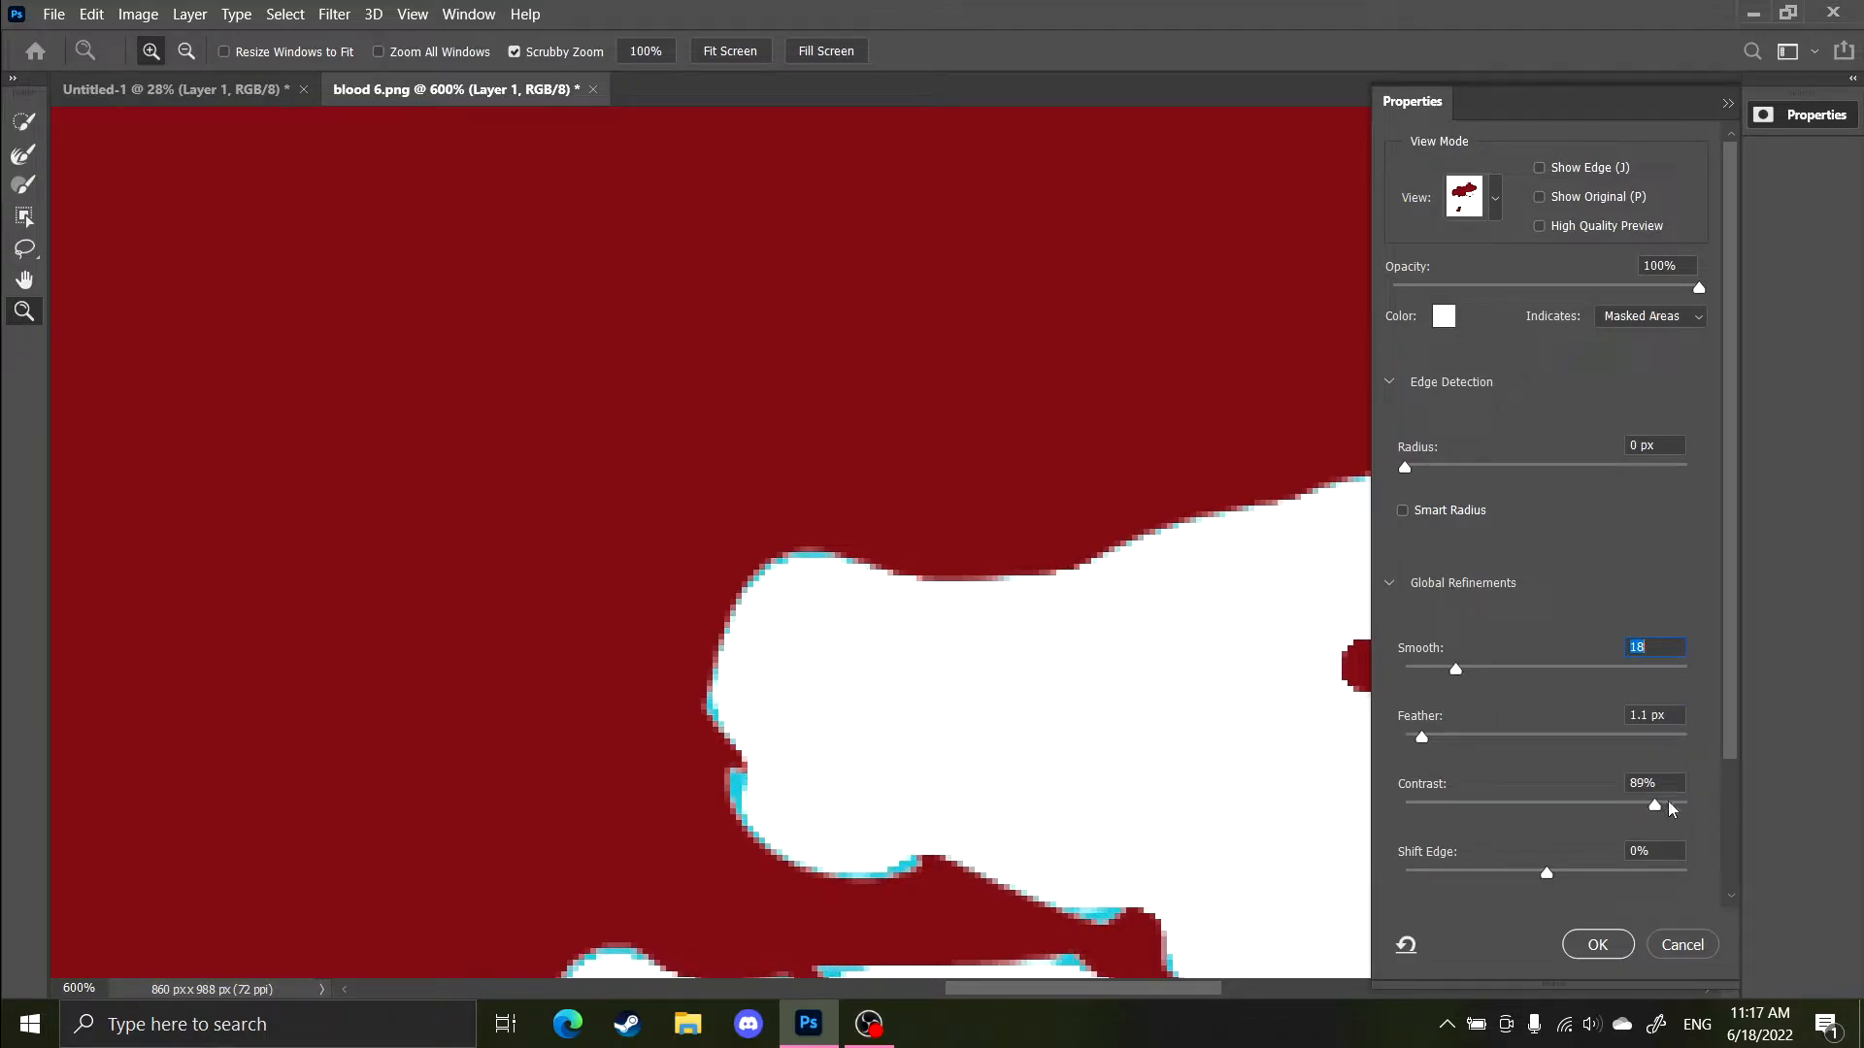
# Set the selection's Contrast to 94%, Feather to 1.2 px and Smooth to 0.
pyautogui.moveTo(1684, 806); pyautogui.dragTo(1672, 805)
pyautogui.moveTo(1428, 738); pyautogui.dragTo(1423, 734)
pyautogui.moveTo(1457, 673); pyautogui.dragTo(1319, 675)
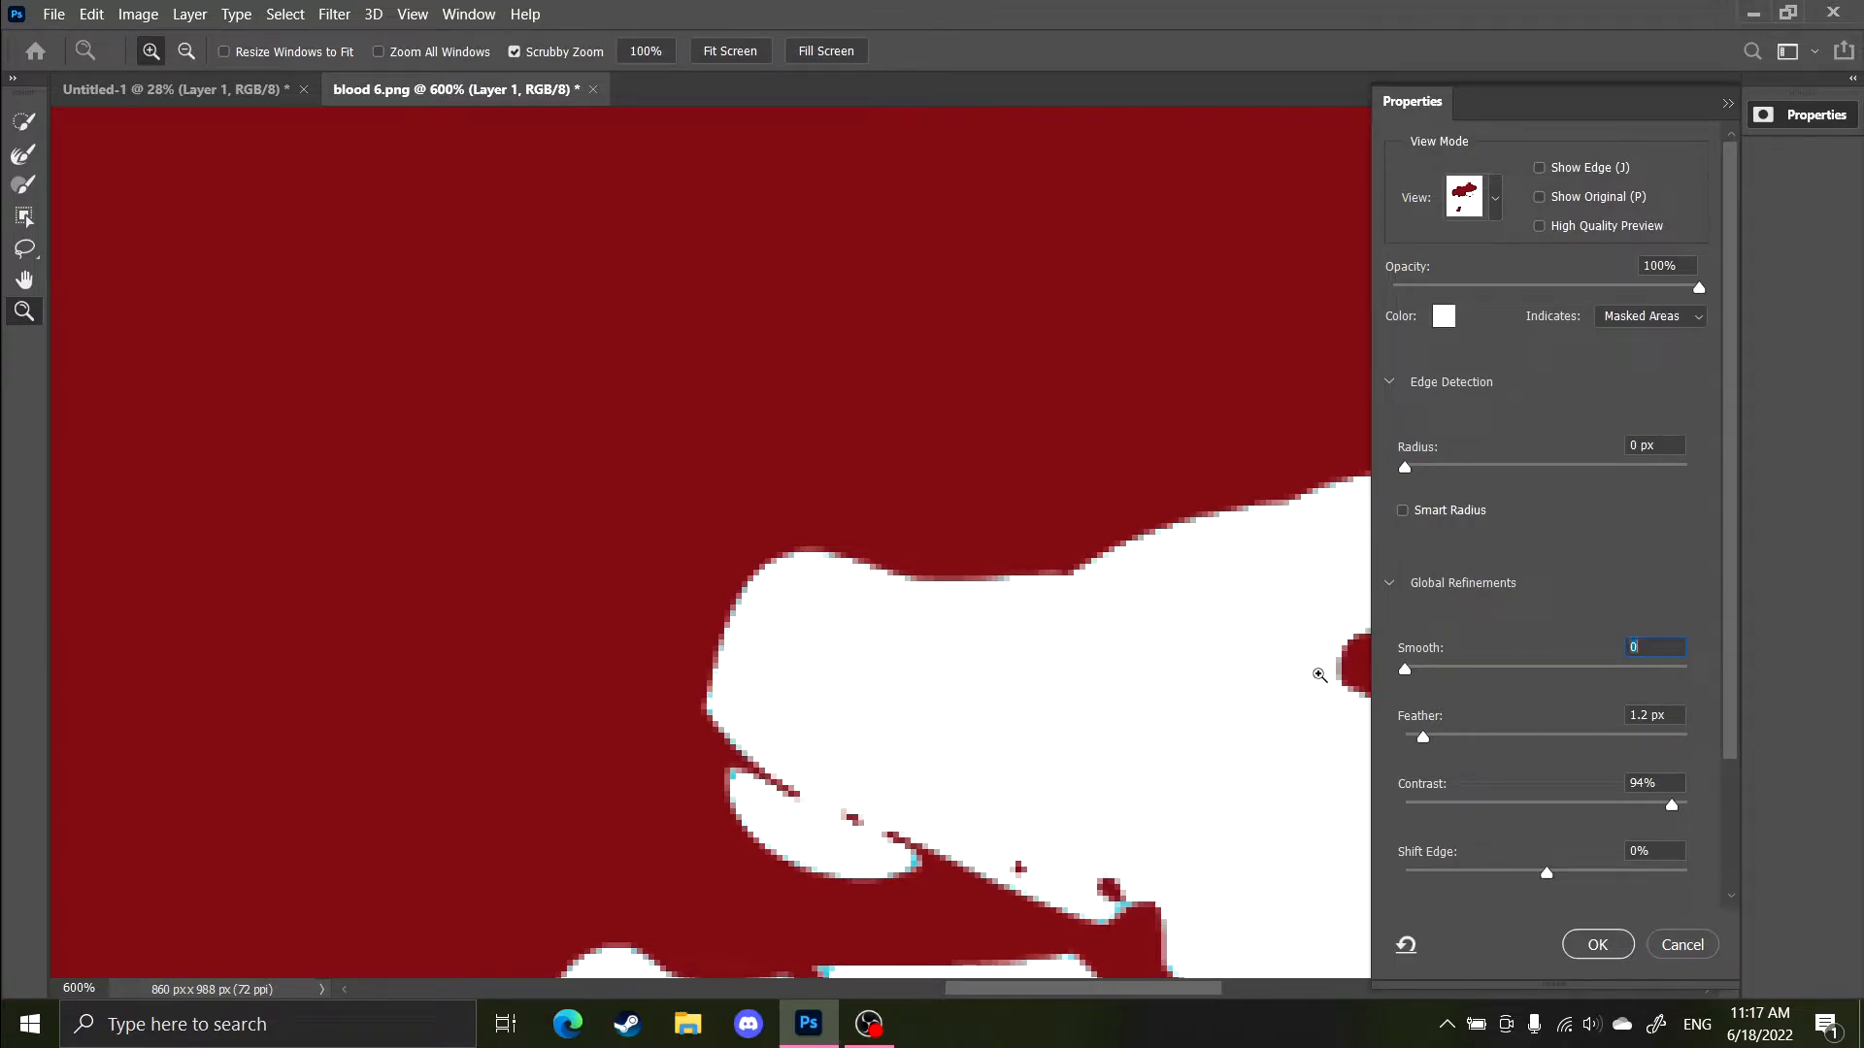
# Set the selection's Feather to 0.0 px, Contrast to 62% and Shift Edge to -34%, and accept the refinement.
pyautogui.moveTo(1423, 737); pyautogui.dragTo(1416, 740)
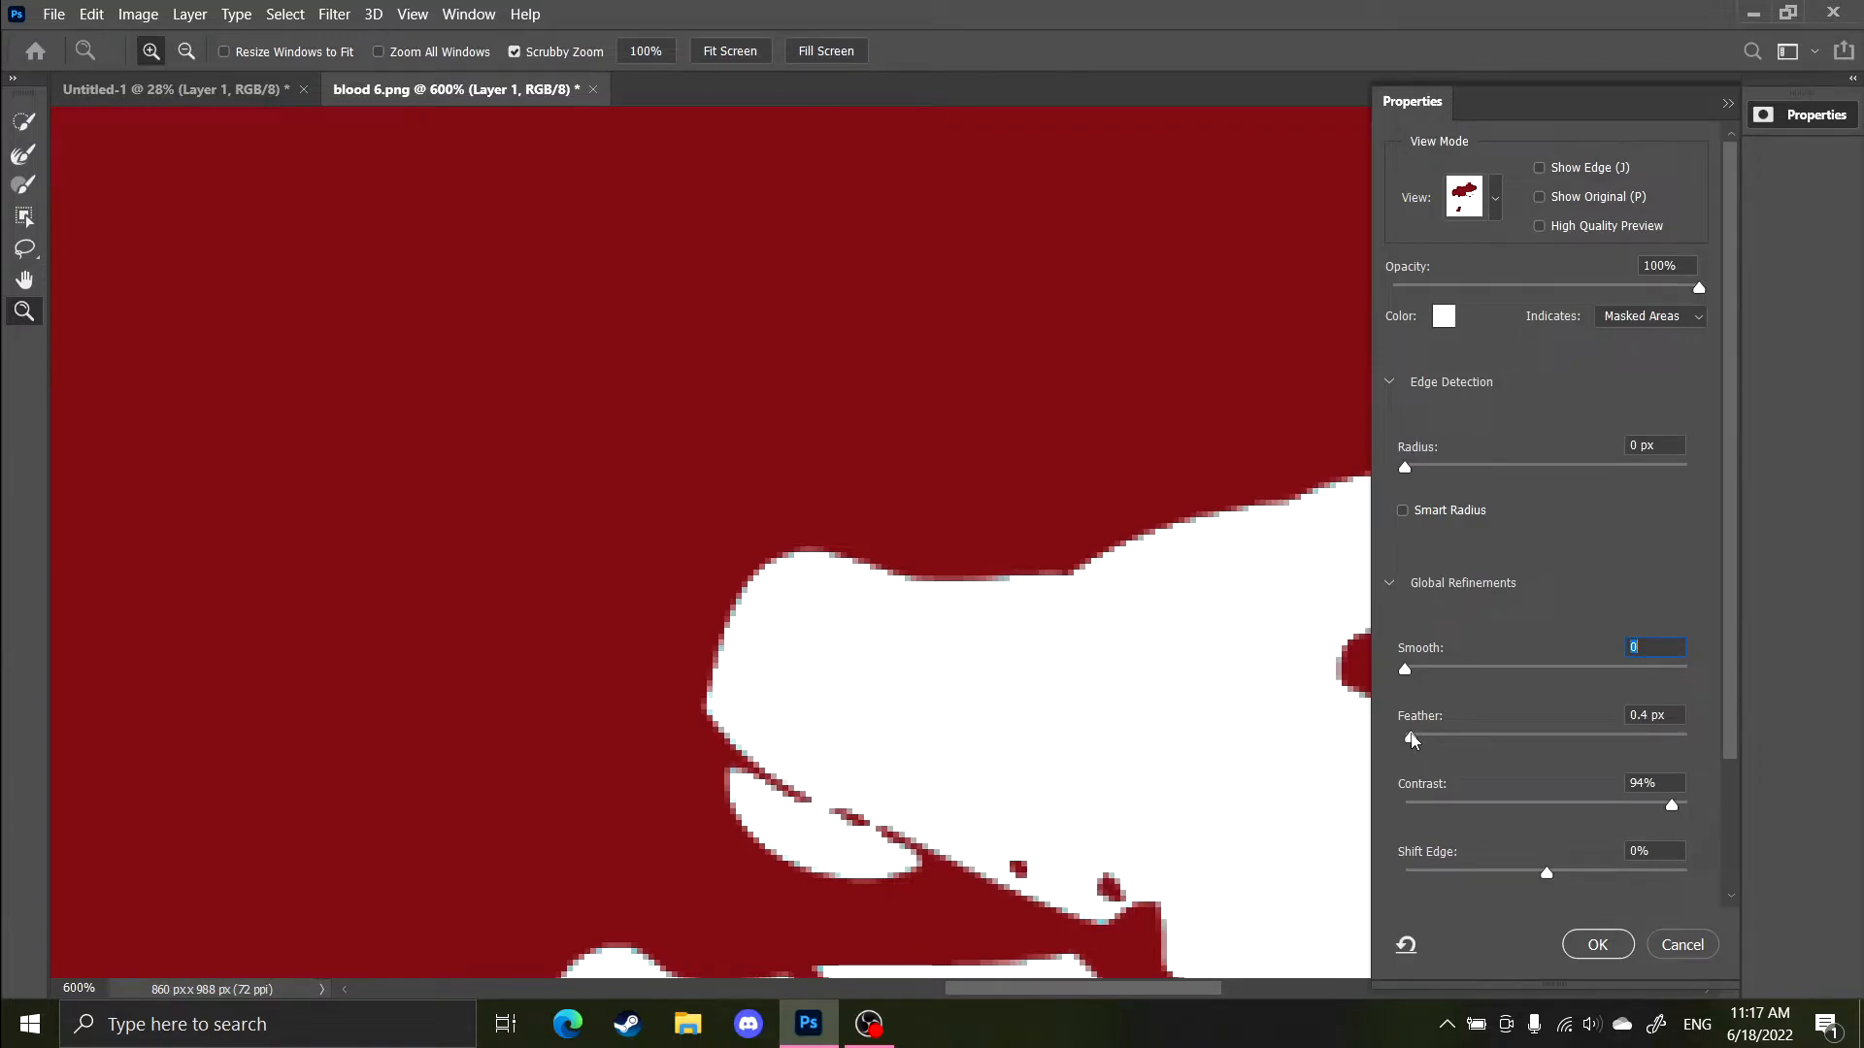
pyautogui.moveTo(1412, 741); pyautogui.dragTo(1413, 740)
pyautogui.moveTo(1617, 808); pyautogui.dragTo(1576, 806)
pyautogui.moveTo(1411, 739); pyautogui.dragTo(1350, 739)
pyautogui.moveTo(1588, 804); pyautogui.dragTo(1614, 805)
pyautogui.moveTo(1553, 869); pyautogui.dragTo(1514, 876)
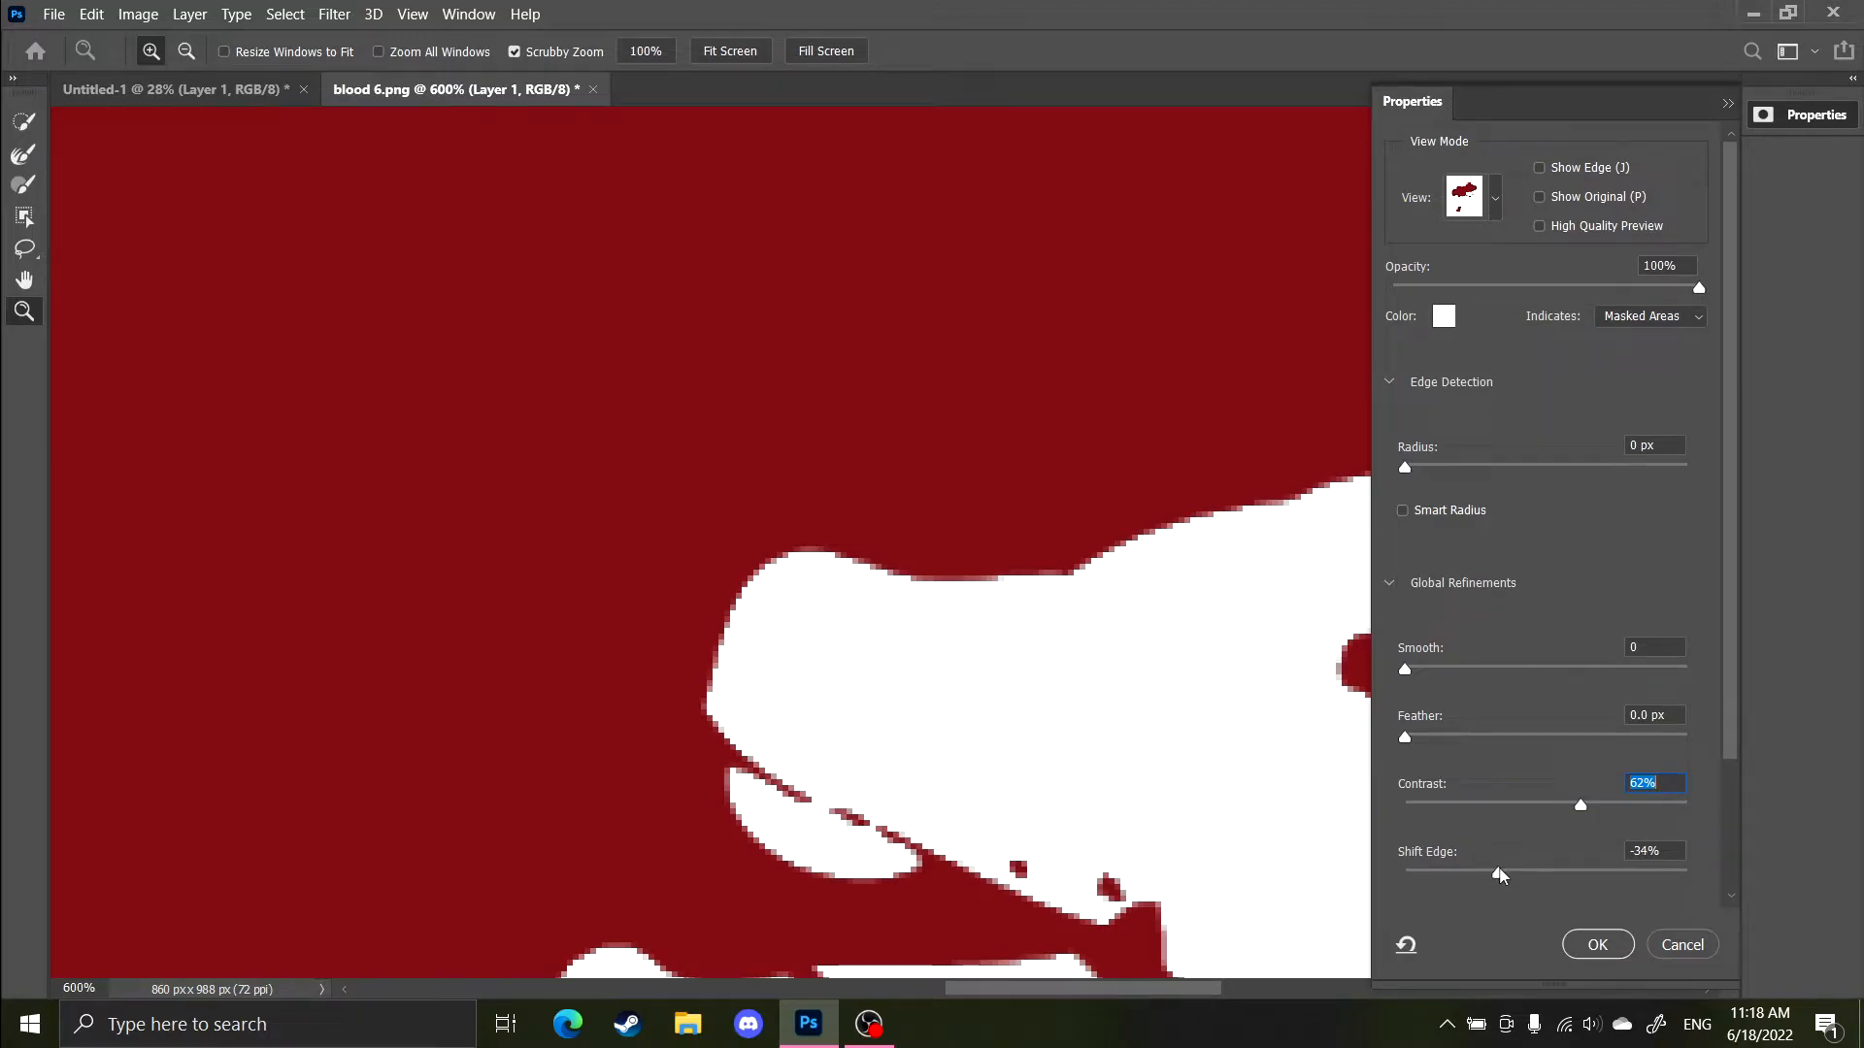
pyautogui.moveTo(1520, 873)
pyautogui.mouseDown()
pyautogui.moveTo(1553, 872)
pyautogui.moveTo(1499, 859)
pyautogui.mouseUp()
pyautogui.click(1597, 946)
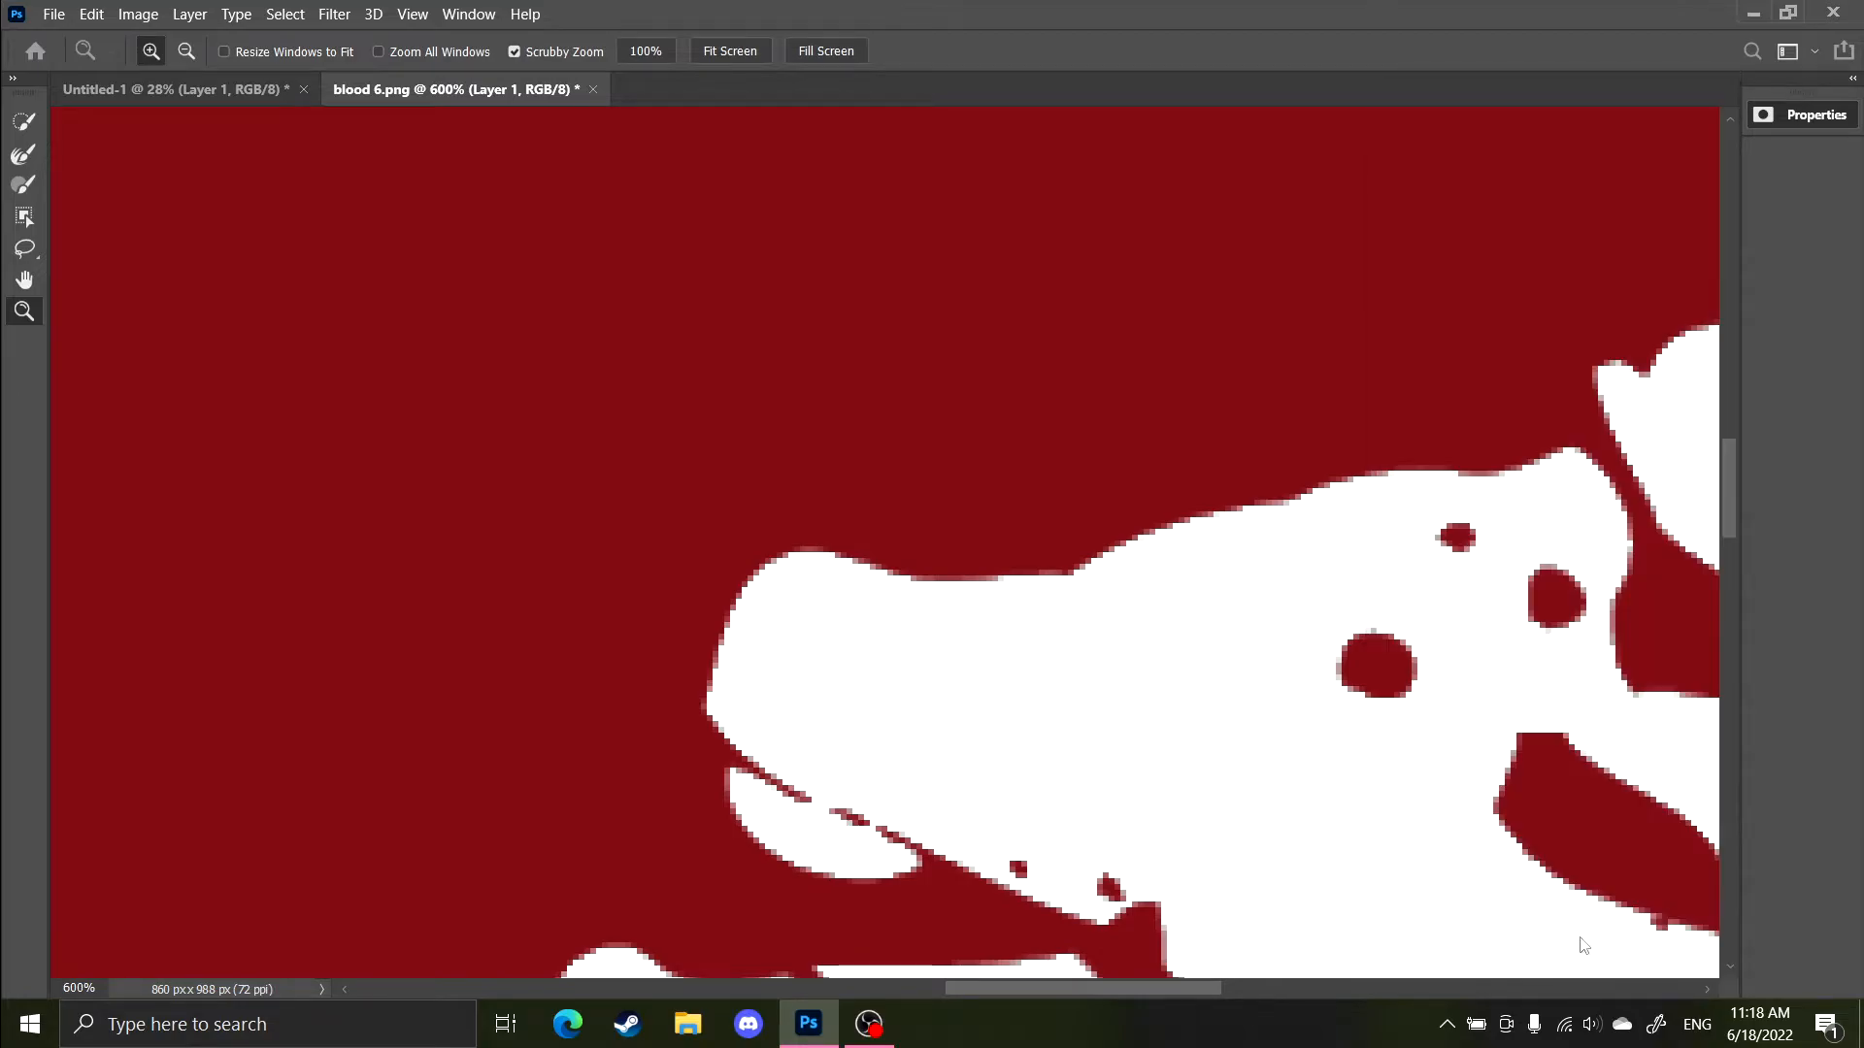
pyautogui.scroll(-10, 802, 726)
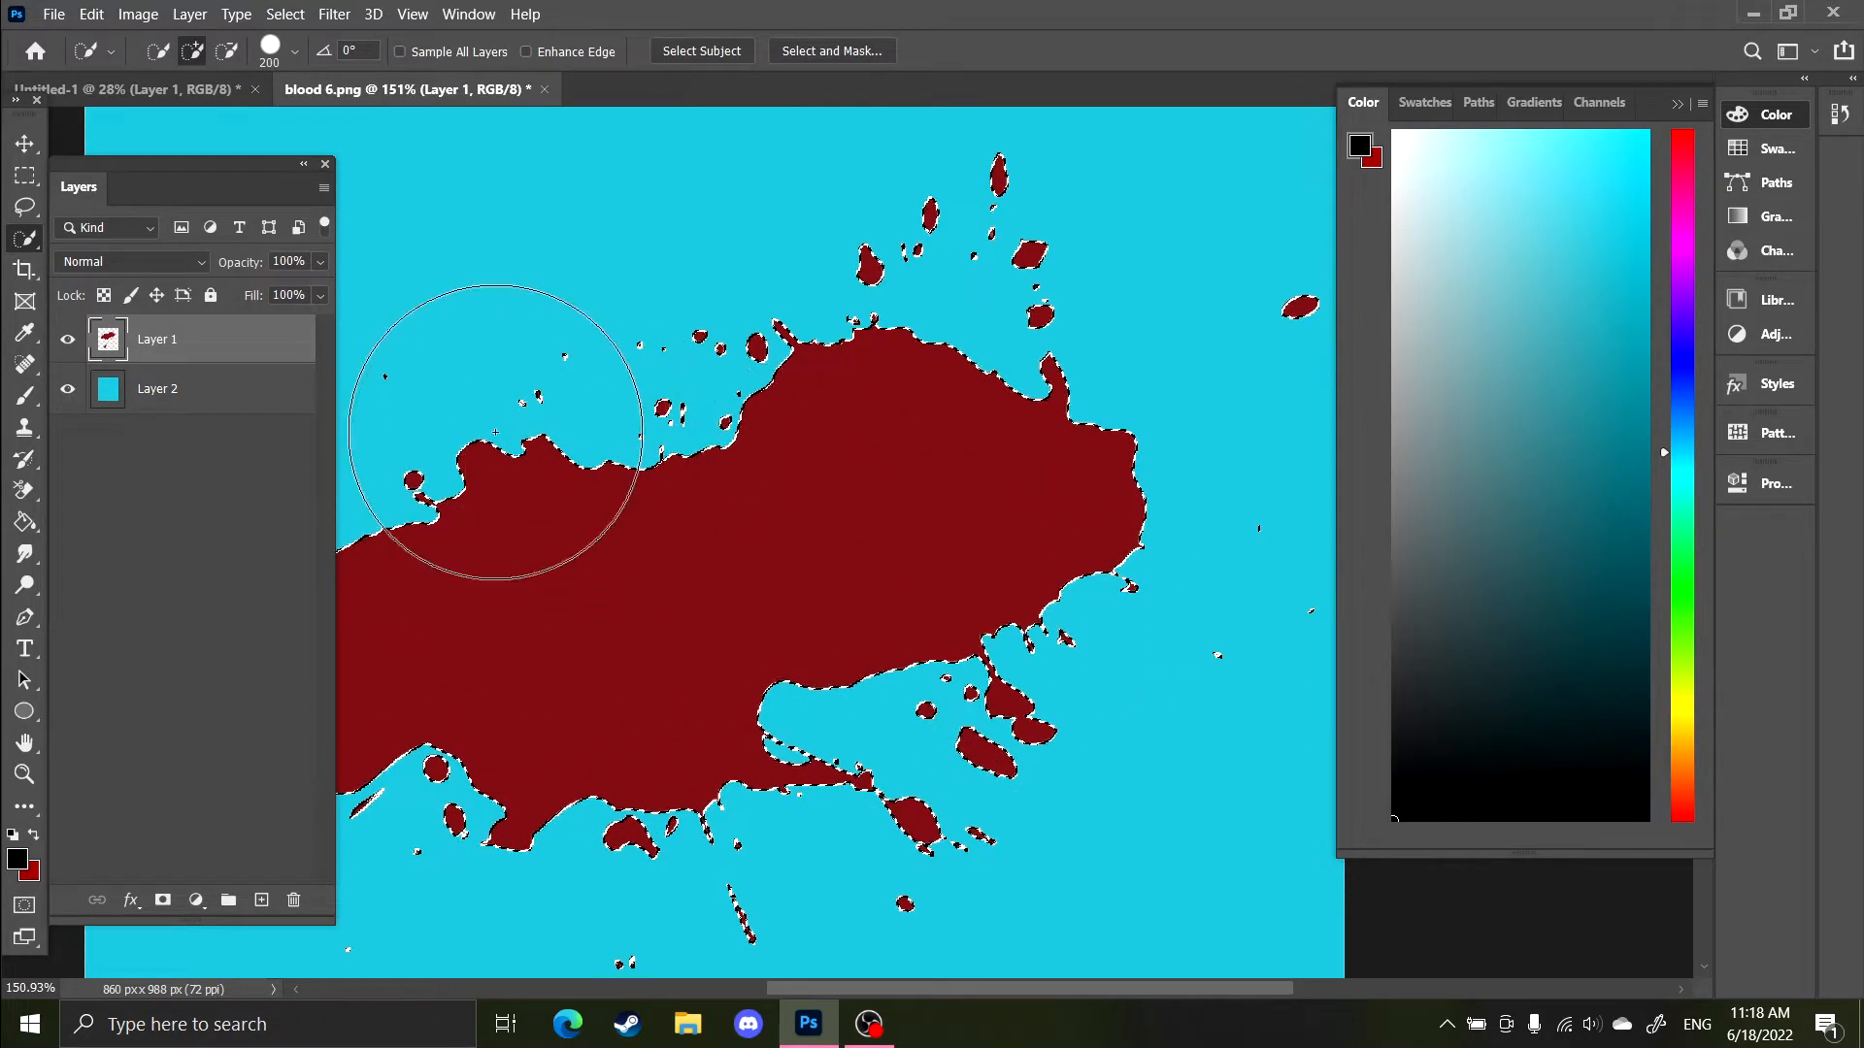
# Mask Layer 1 with the splatter selection and refine the mask with Contrast 71% and Shift Edge -22%.
pyautogui.click(163, 900)
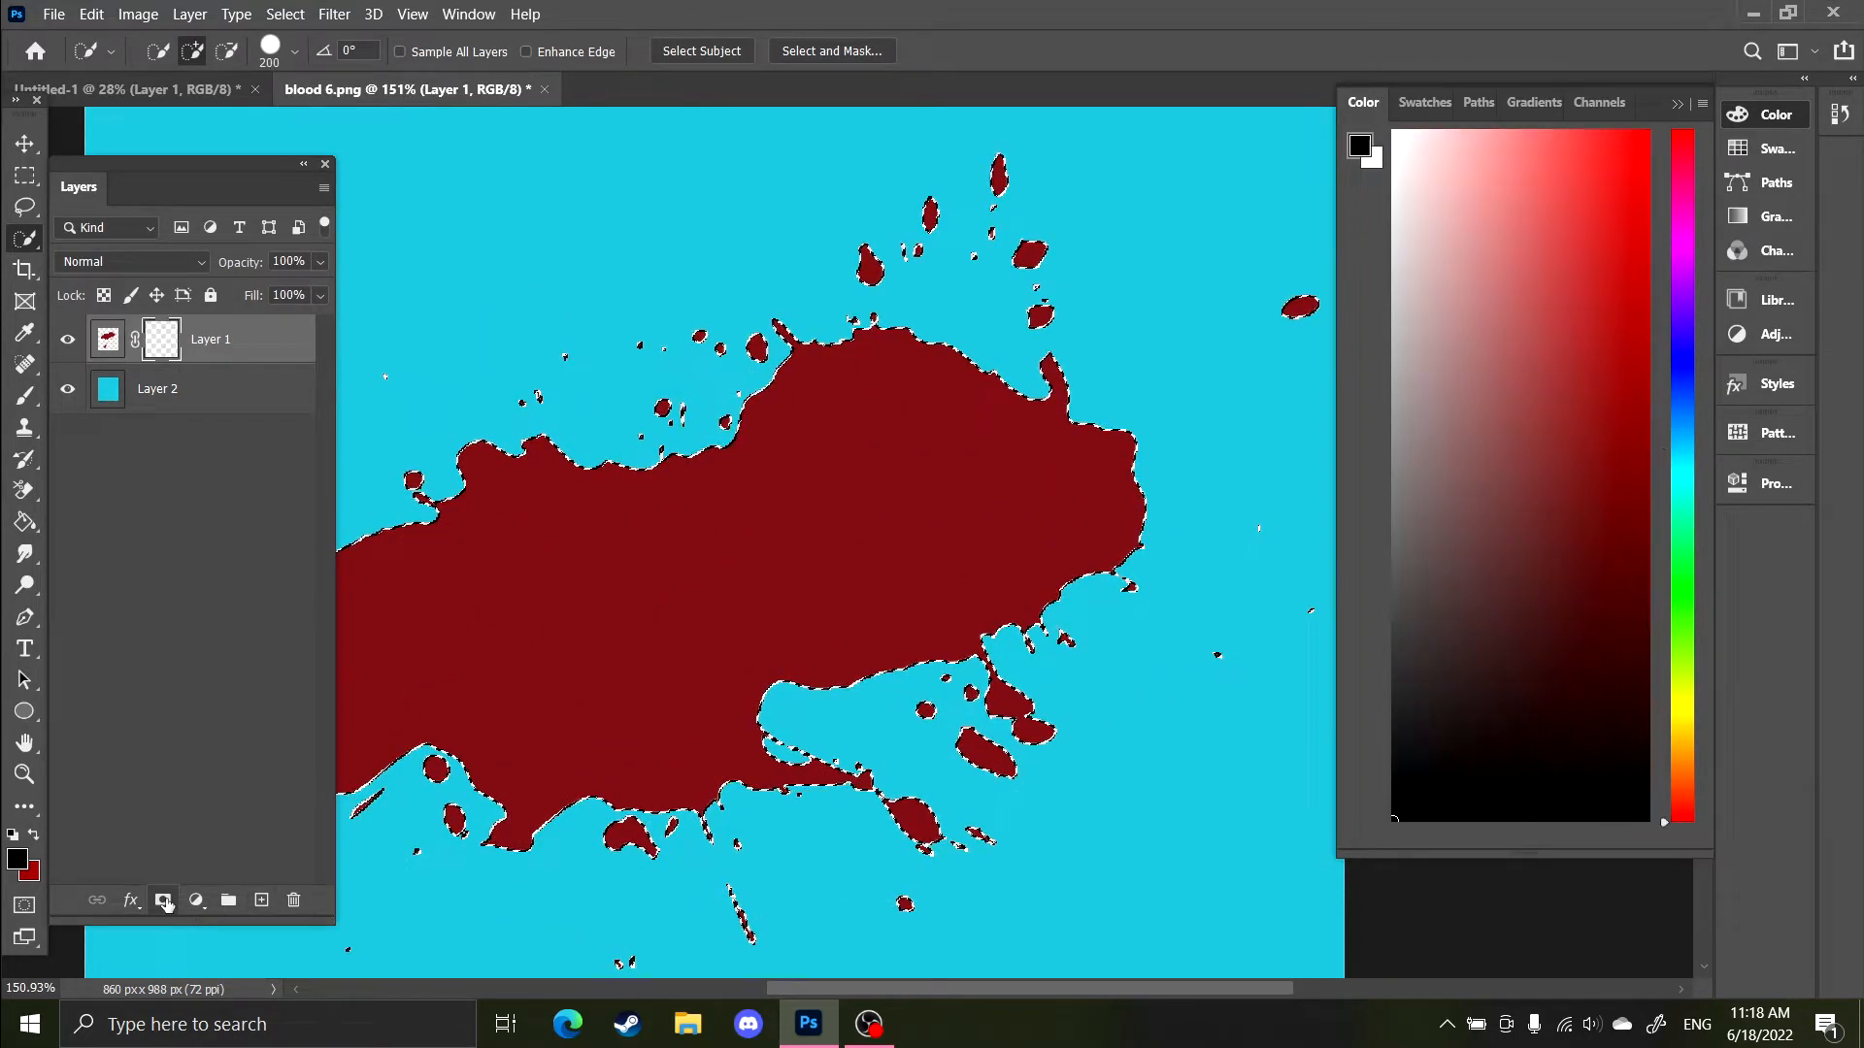
pyautogui.click(1749, 491)
pyautogui.click(1603, 759)
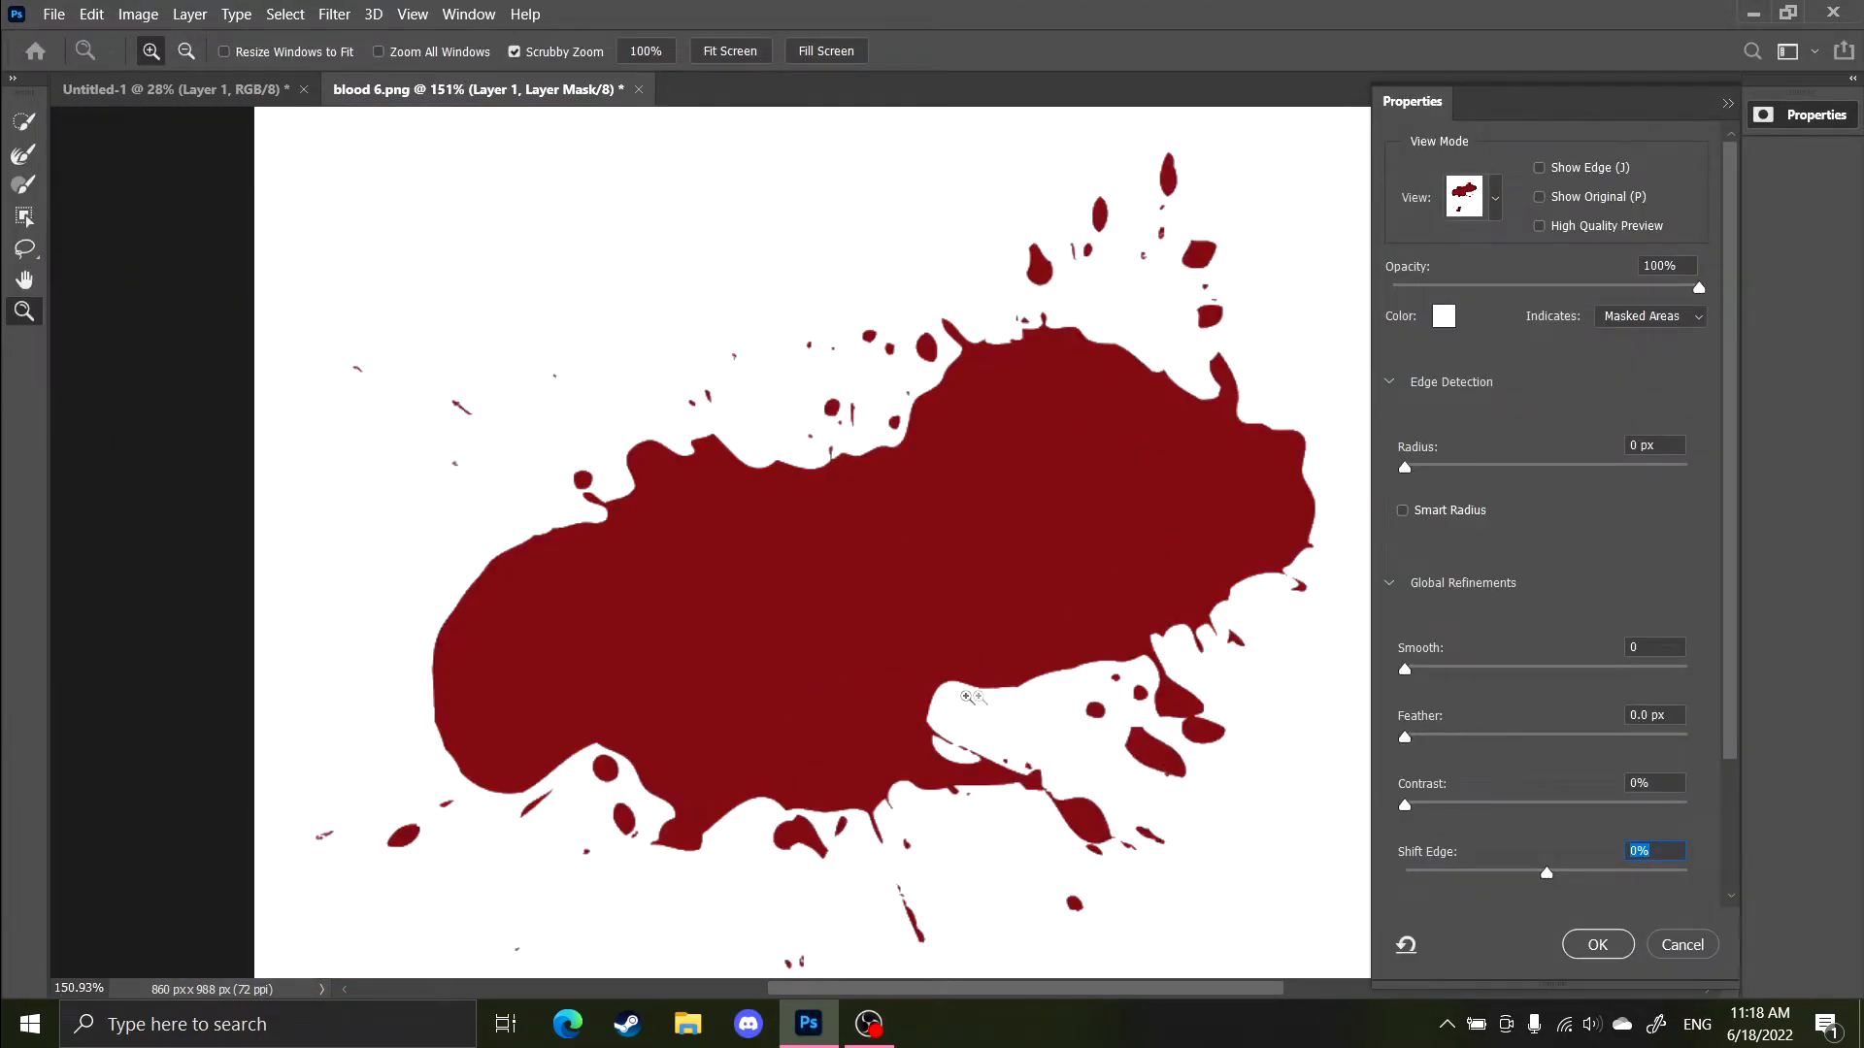
pyautogui.moveTo(968, 697); pyautogui.dragTo(976, 697)
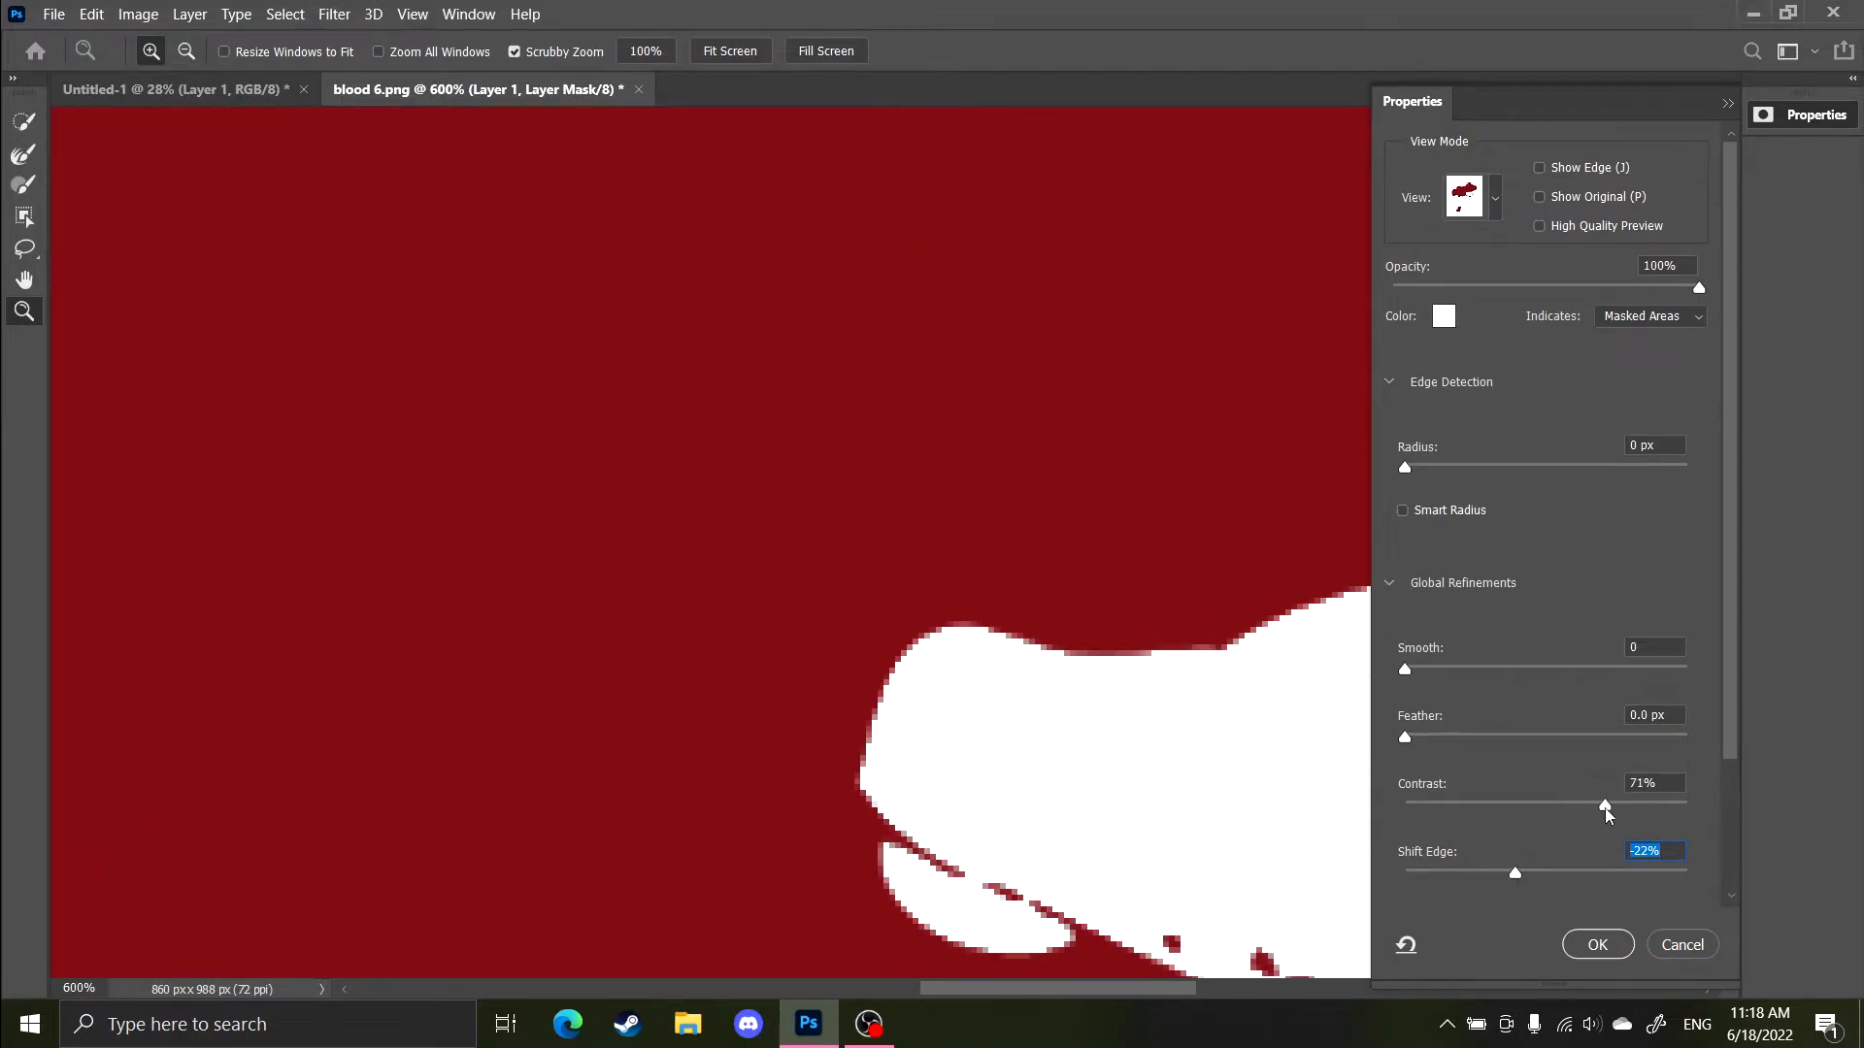
pyautogui.click(1593, 944)
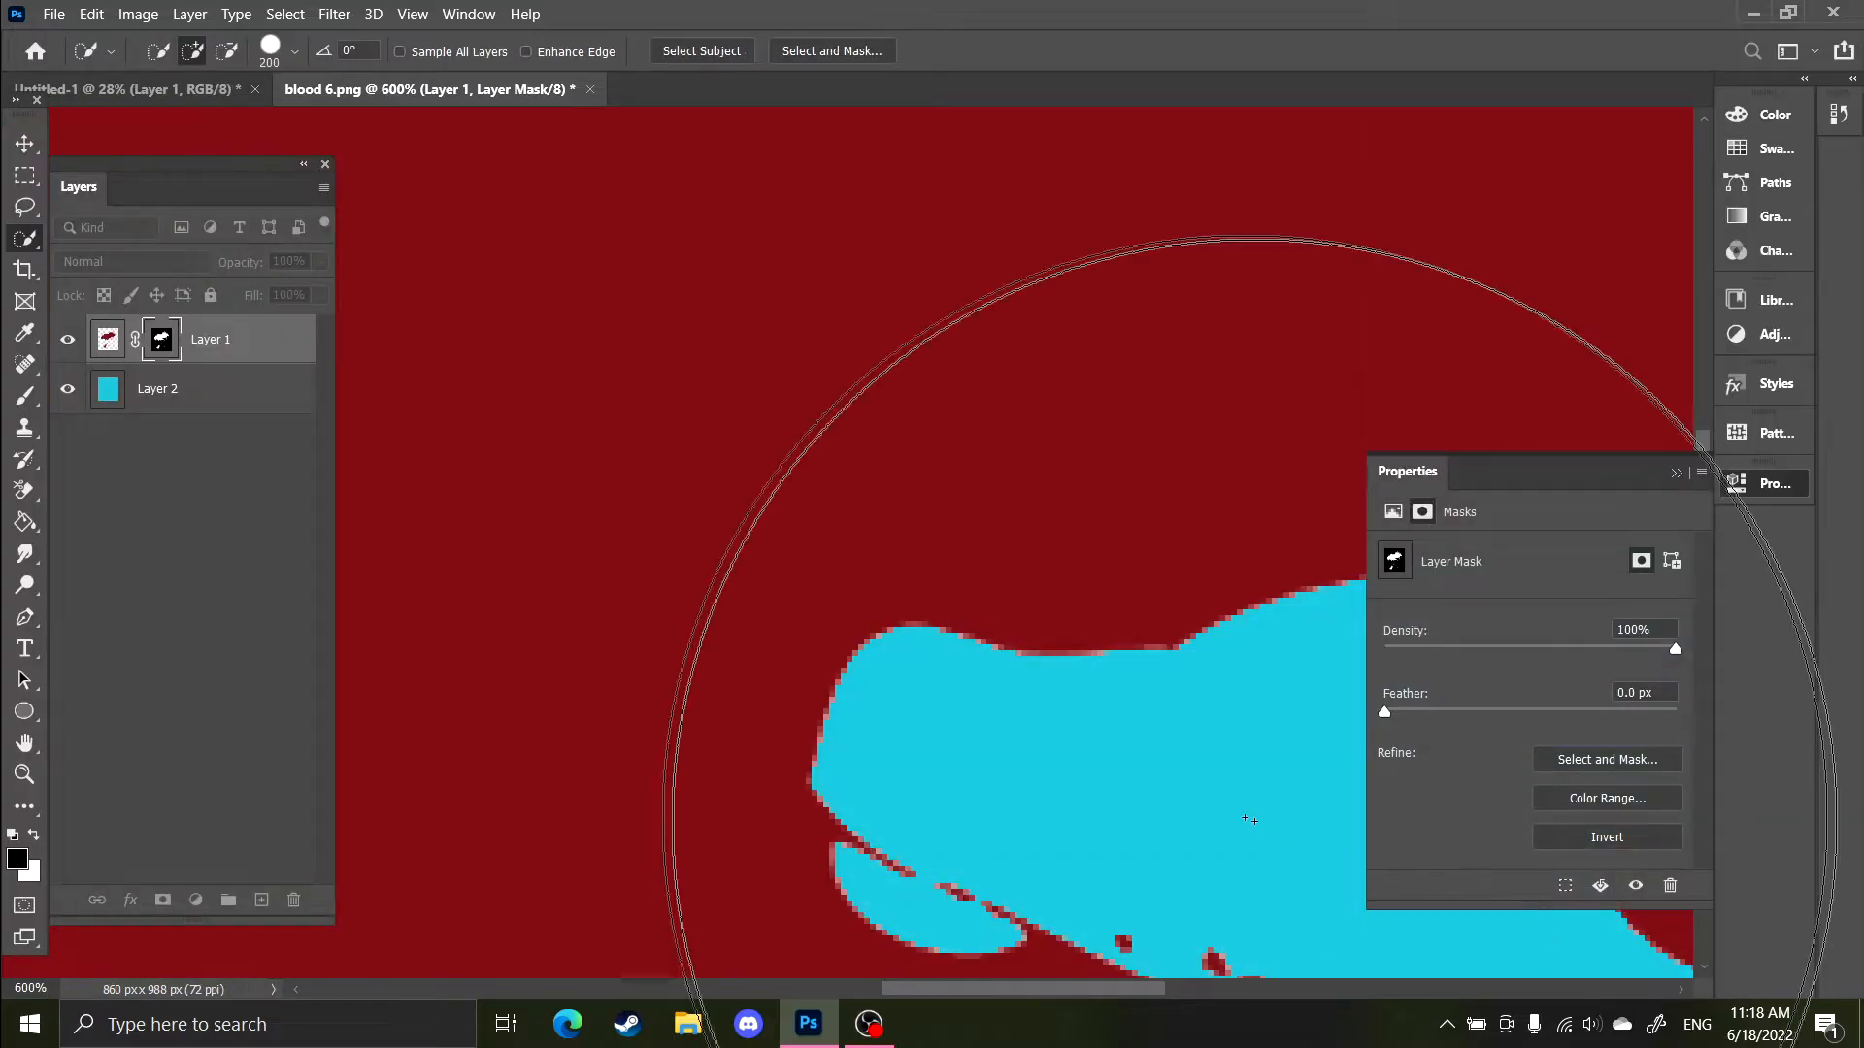
# Apply the layer mask on Layer 1 permanently.
pyautogui.scroll(-4, 900, 743)
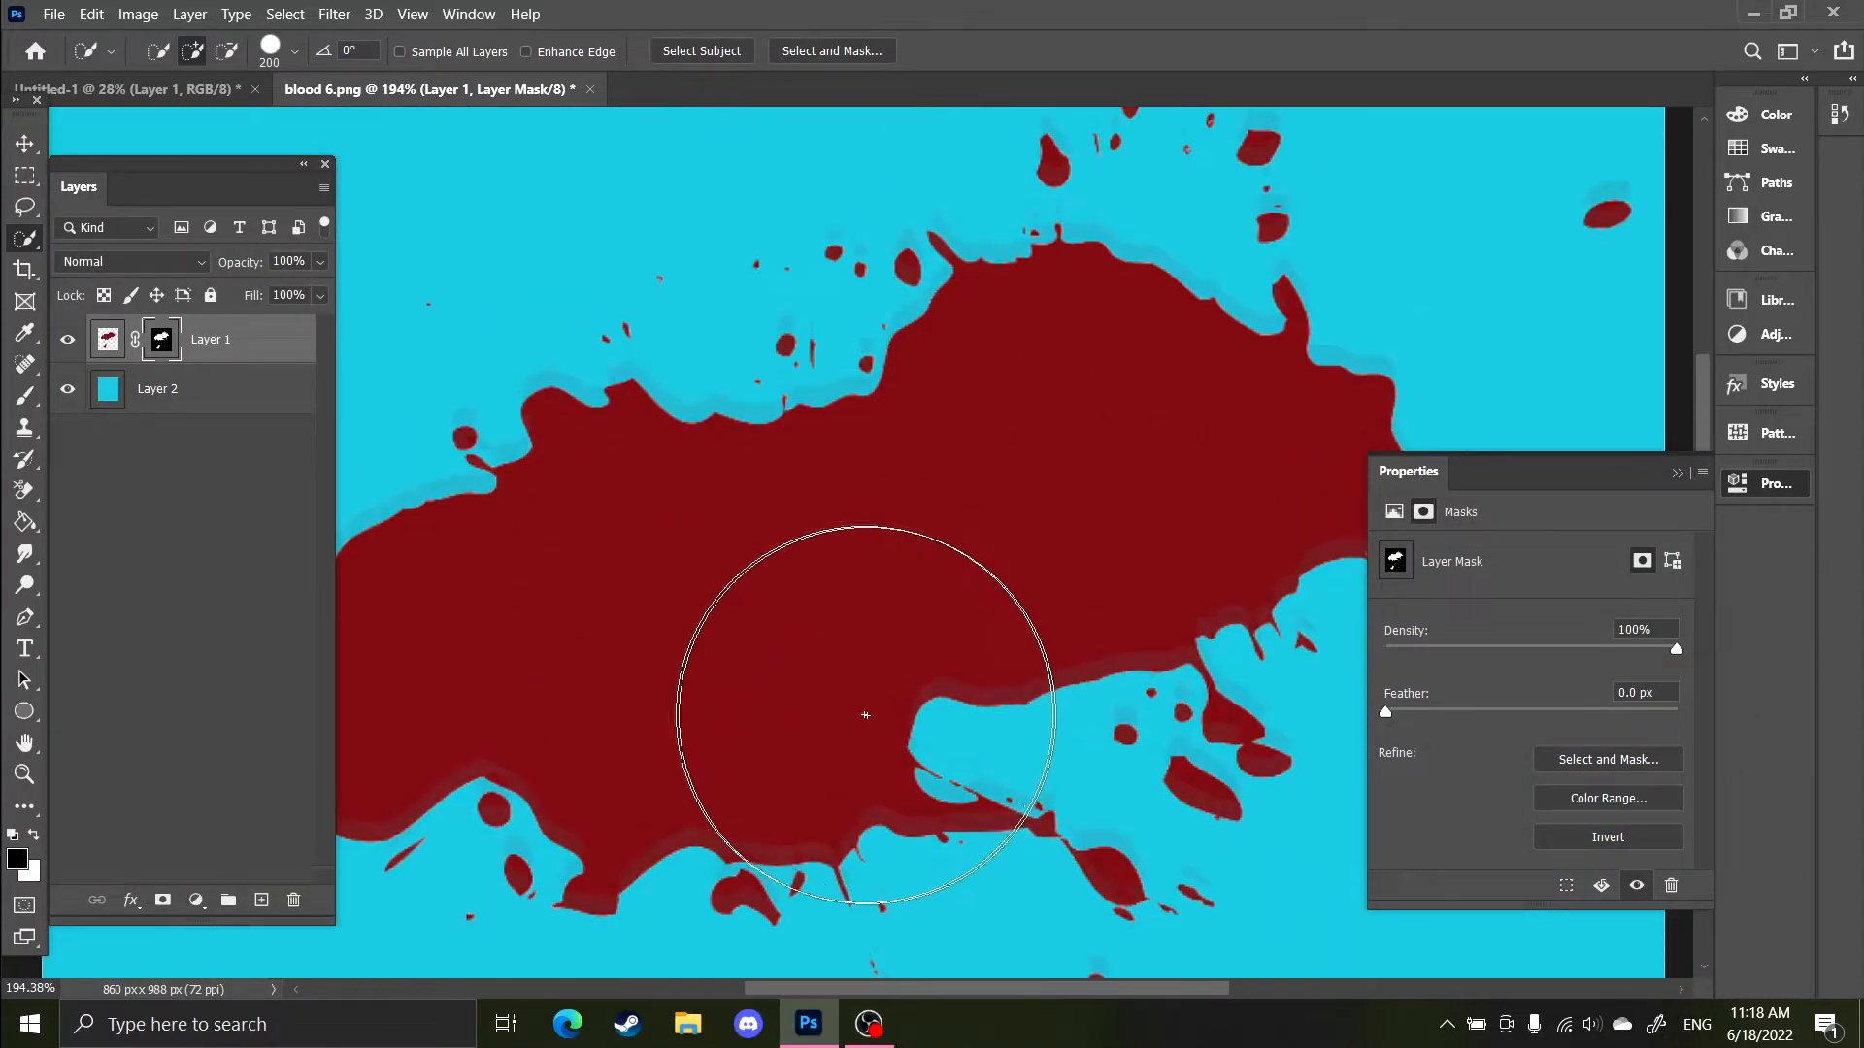
pyautogui.rightClick(160, 341)
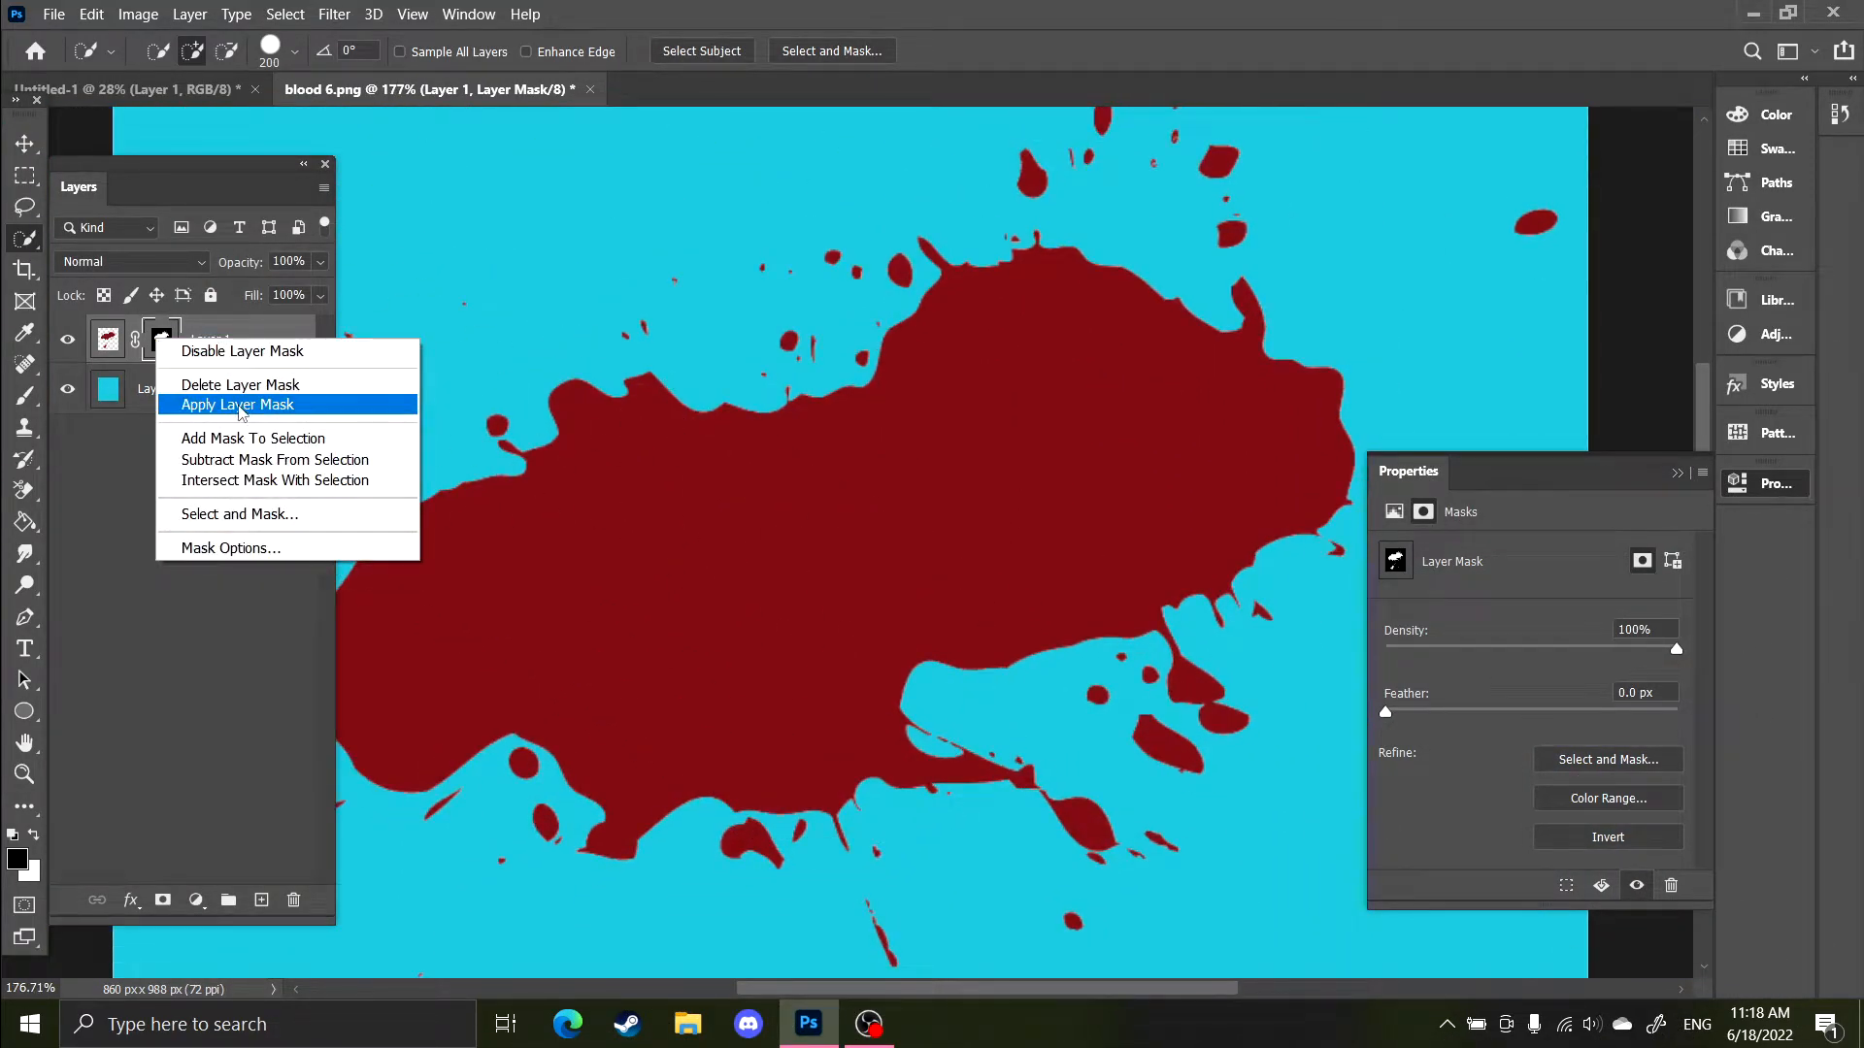
pyautogui.click(237, 403)
# Examine the splatter's cut-out edges and the small droplets around it against the cyan layer at 500%.
pyautogui.press('z')
pyautogui.click(1024, 667)
pyautogui.click(1024, 667)
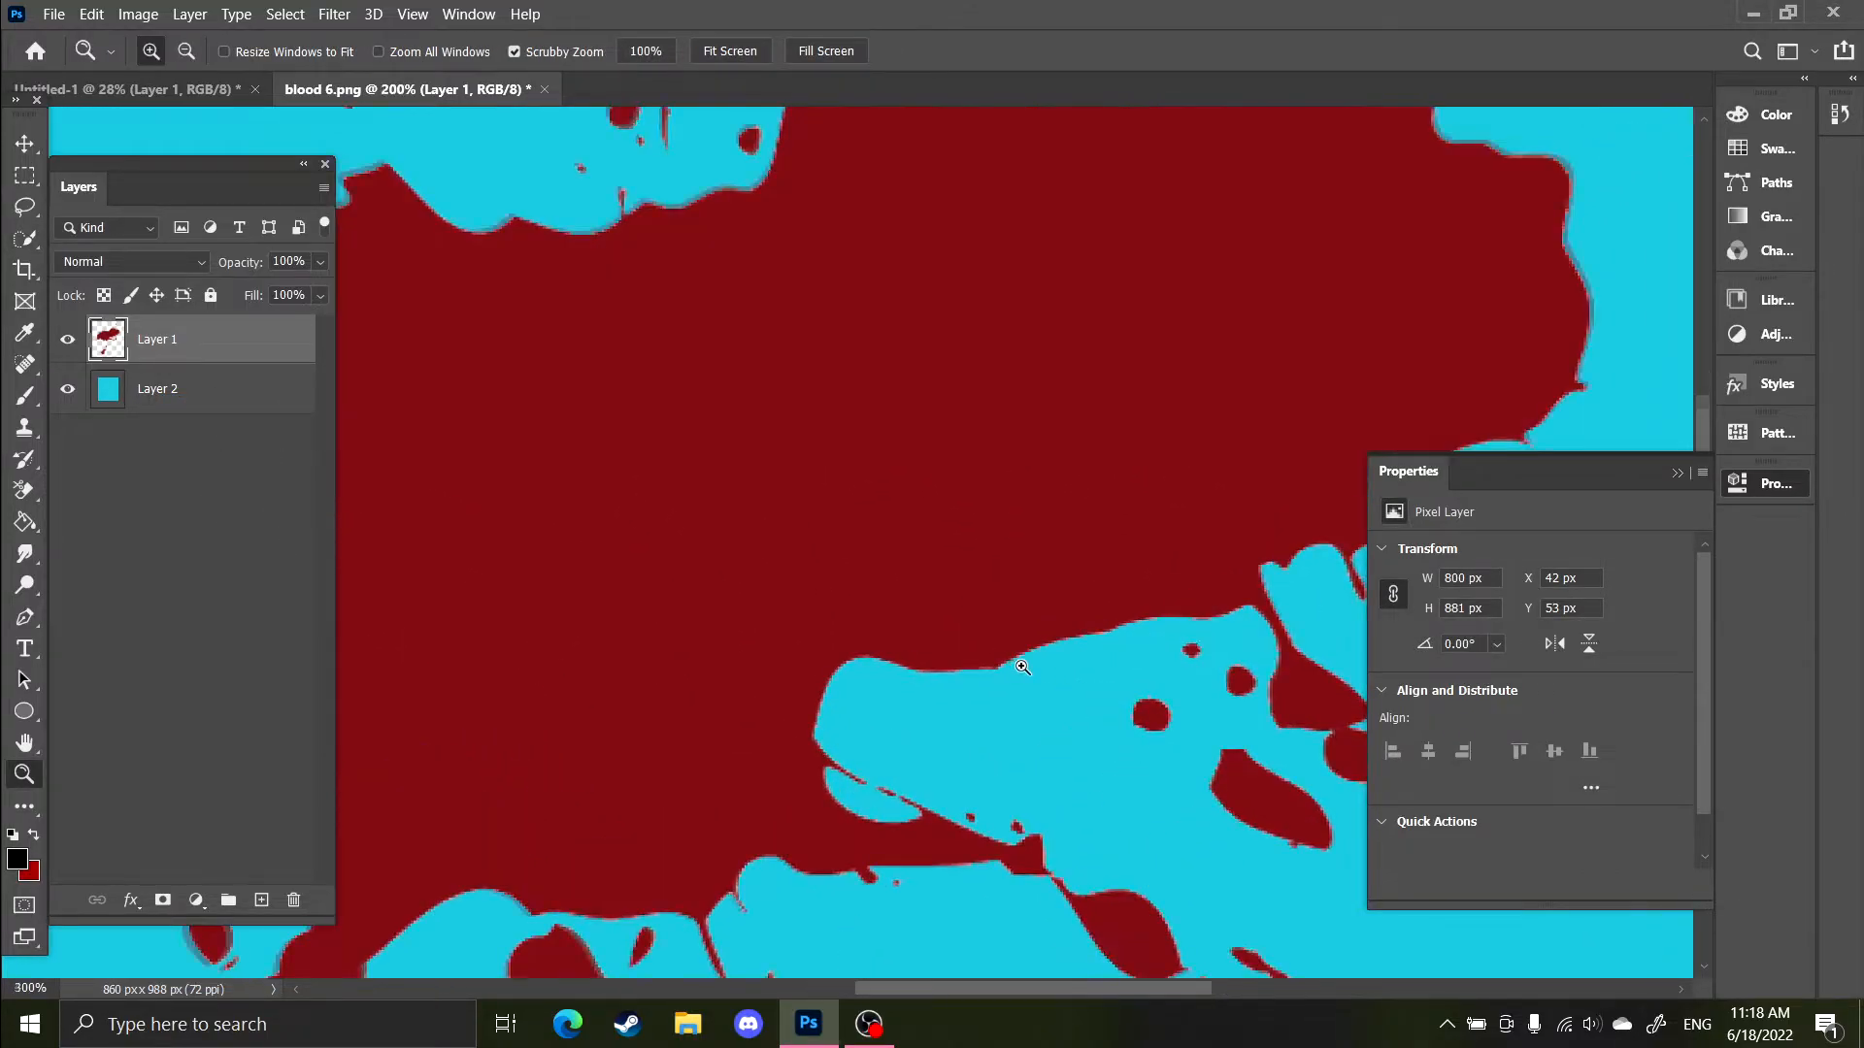
pyautogui.click(1024, 667)
pyautogui.click(1024, 667)
pyautogui.press('h')
pyautogui.moveTo(990, 463); pyautogui.dragTo(979, 474)
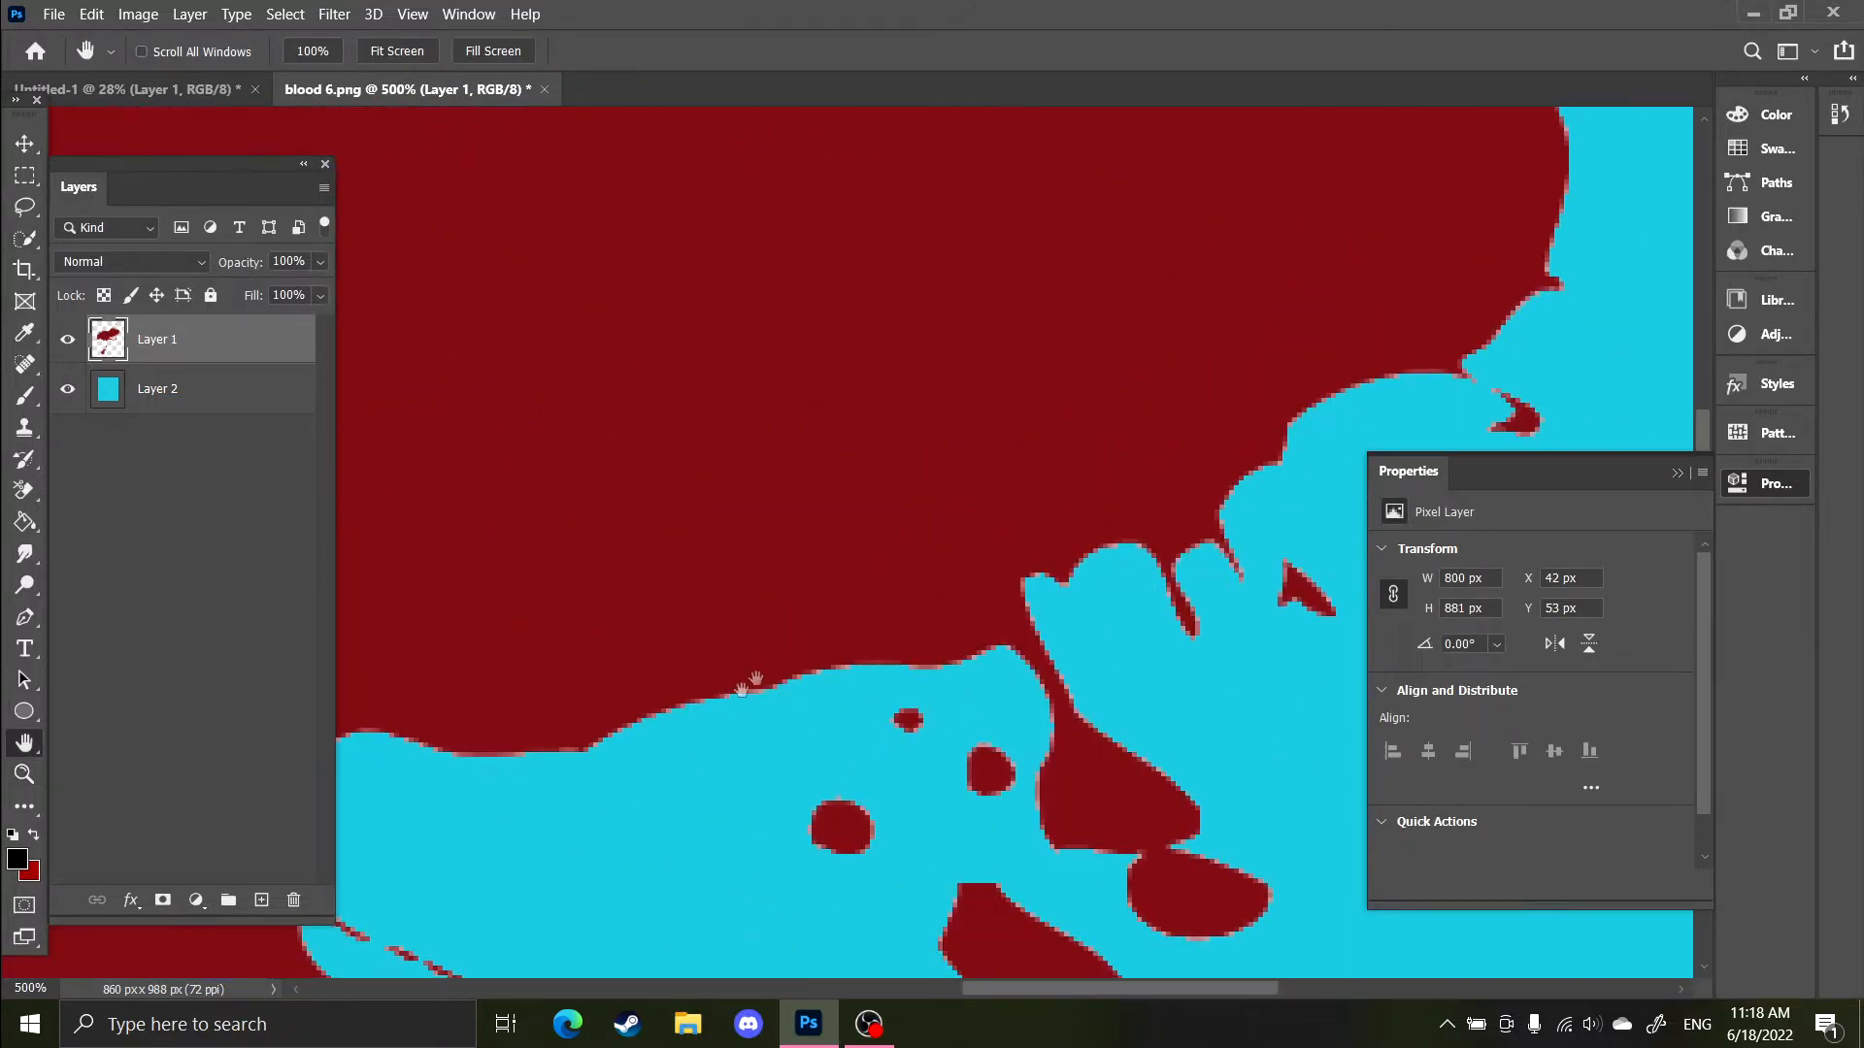
pyautogui.moveTo(749, 679); pyautogui.dragTo(949, 653)
pyautogui.moveTo(810, 603); pyautogui.dragTo(1011, 762)
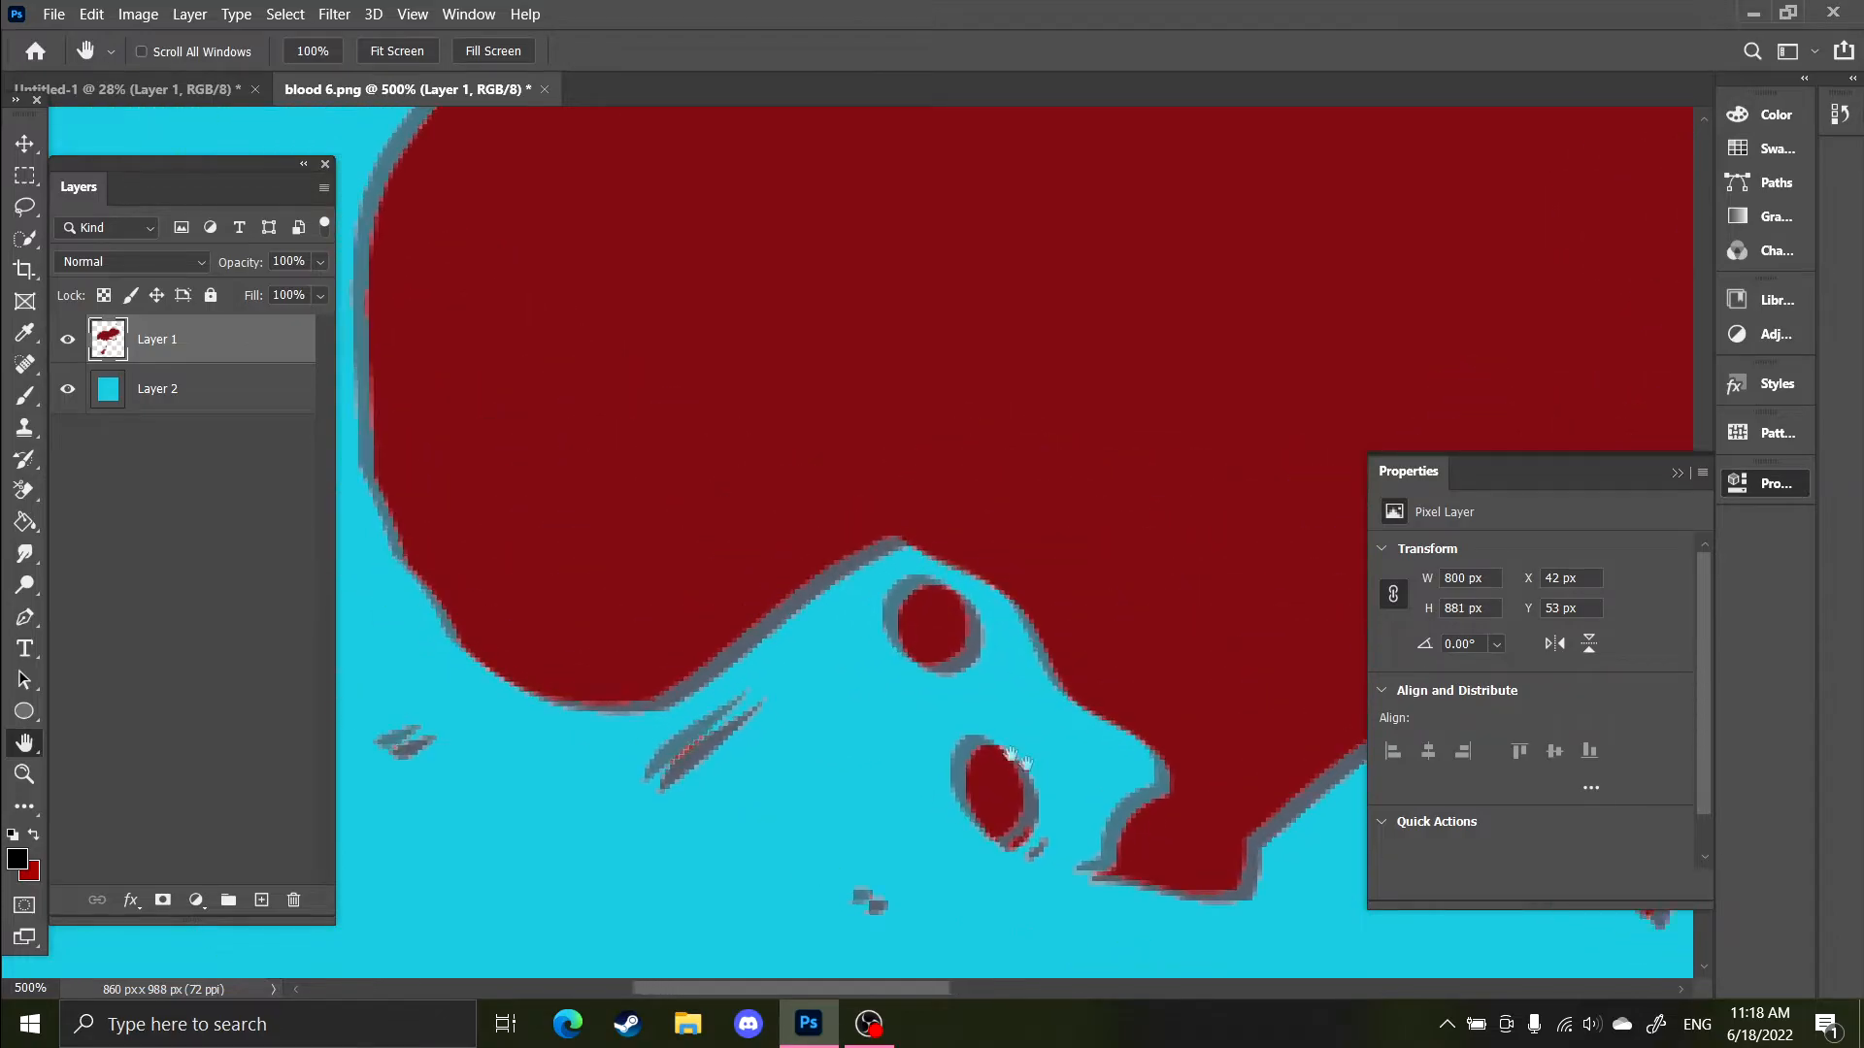
pyautogui.moveTo(890, 624); pyautogui.dragTo(862, 782)
pyautogui.moveTo(1081, 657); pyautogui.dragTo(820, 628)
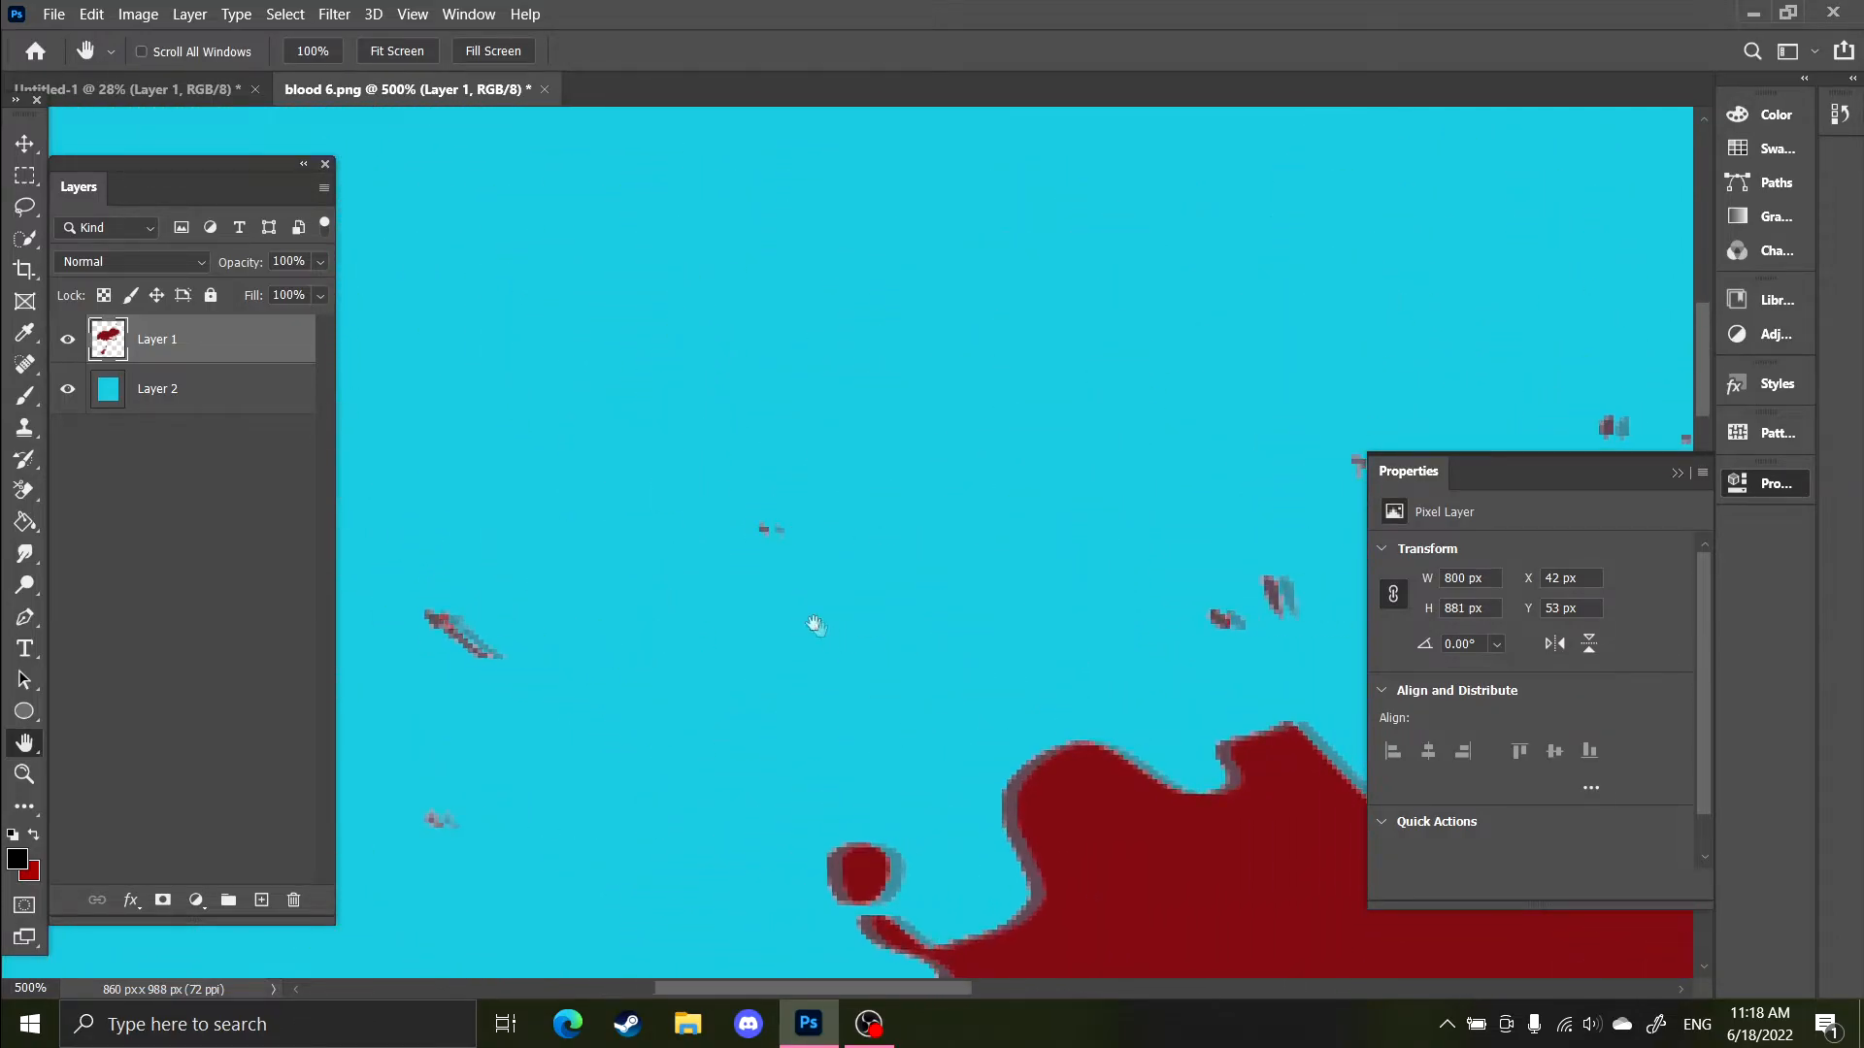
pyautogui.moveTo(1090, 619); pyautogui.dragTo(837, 615)
pyautogui.moveTo(1123, 370); pyautogui.dragTo(899, 549)
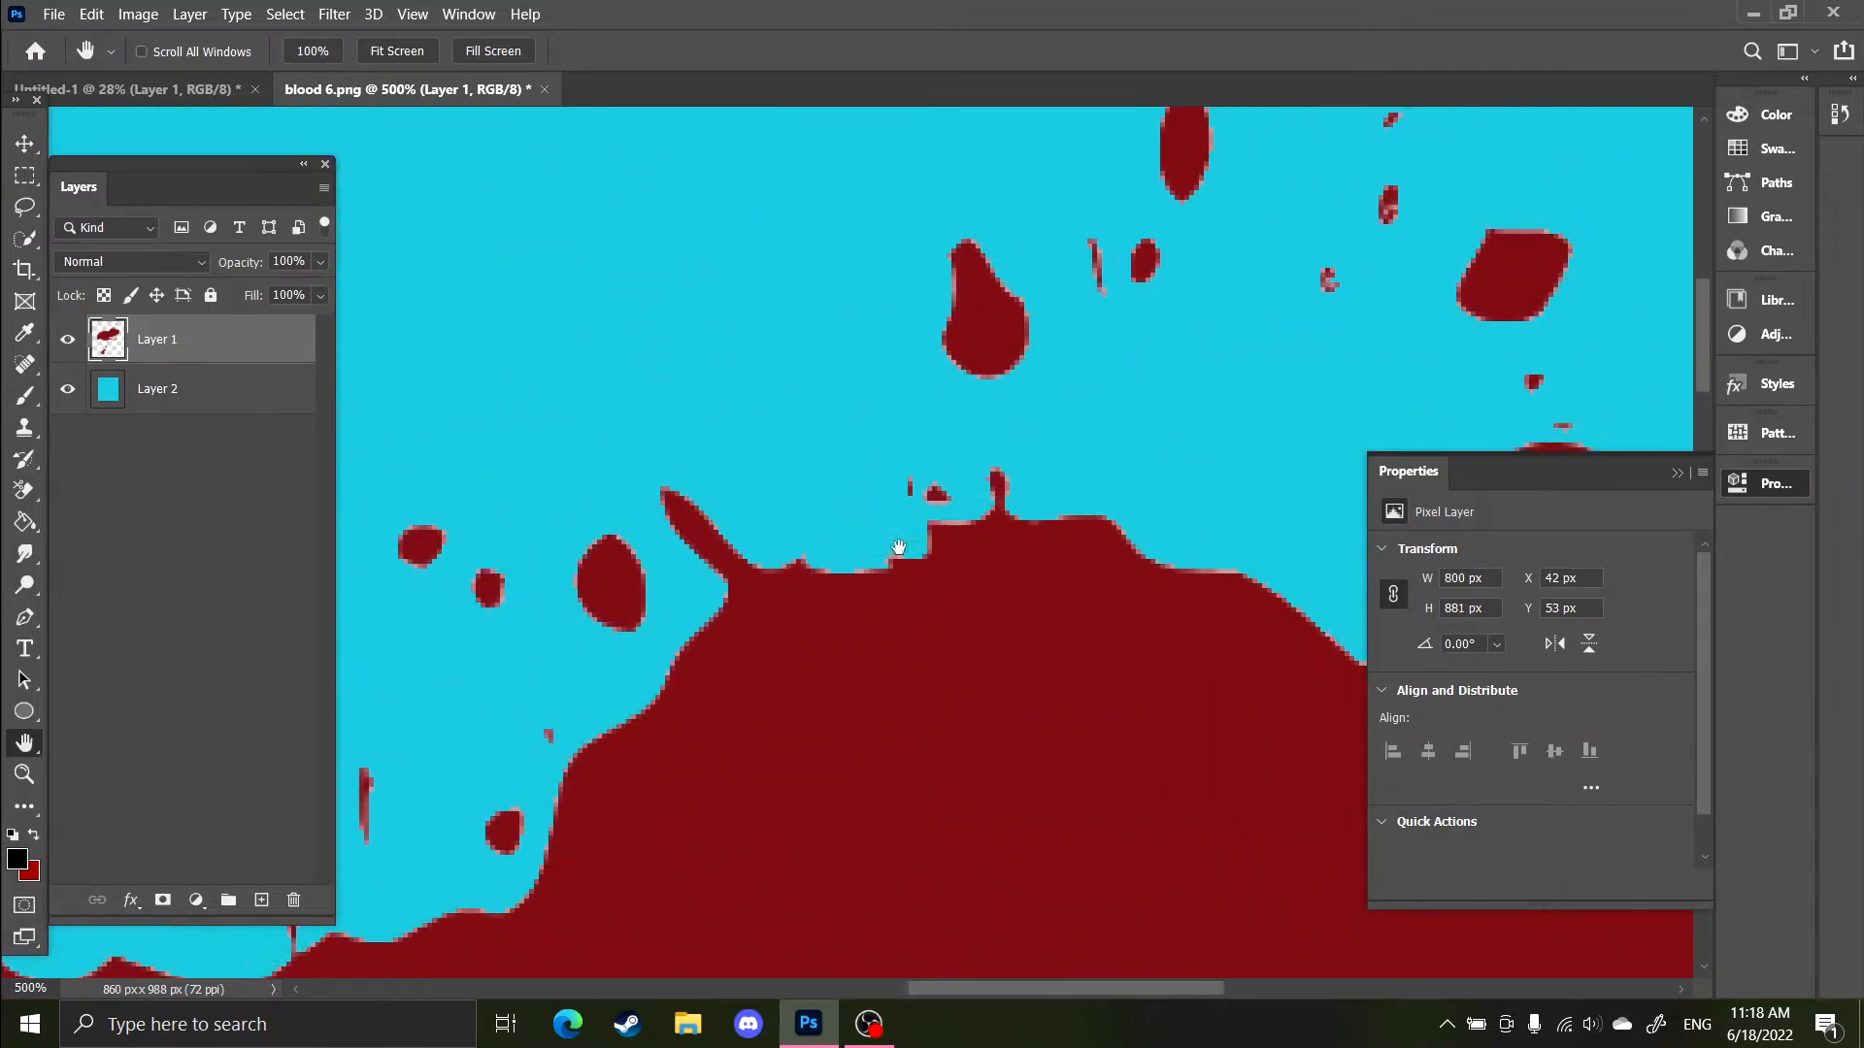
pyautogui.moveTo(1048, 450); pyautogui.dragTo(821, 426)
pyautogui.press('z')
pyautogui.rightClick(876, 481)
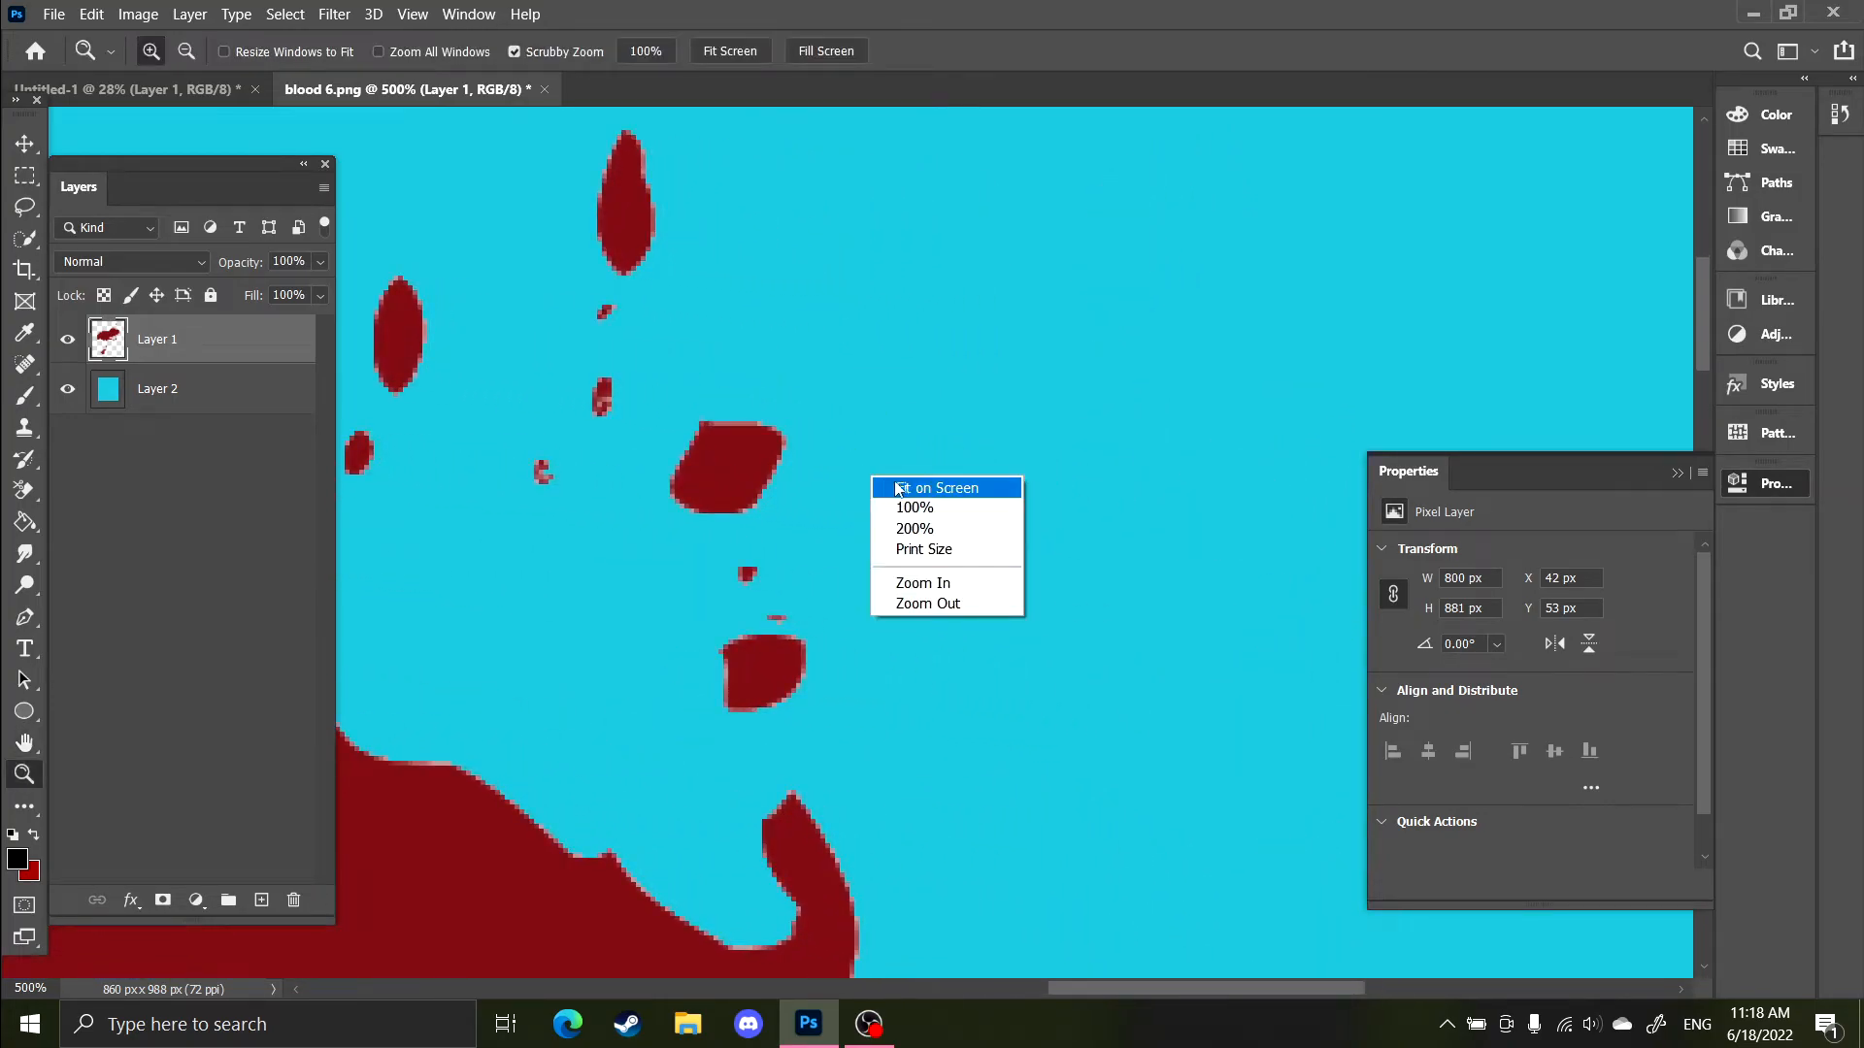
pyautogui.click(894, 491)
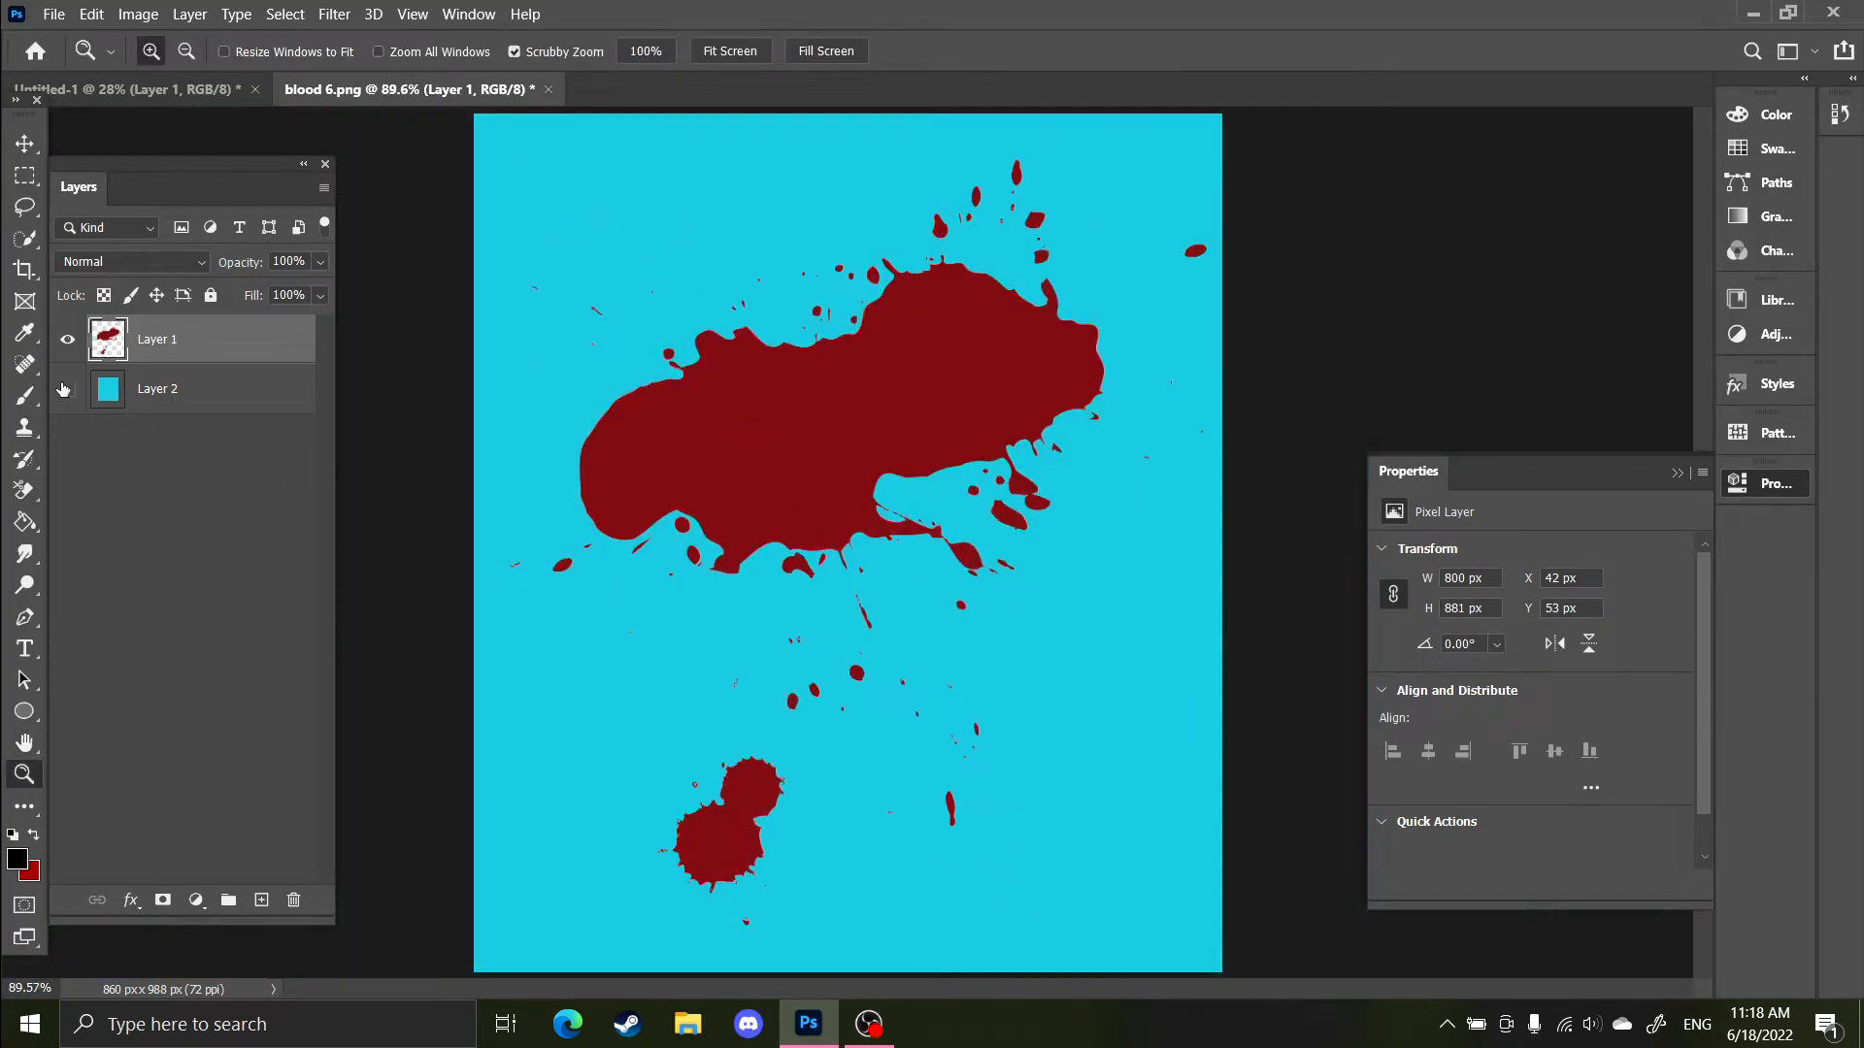
# Hide the cyan Layer 2 and move the splatter into Untitled-1, below the "Select+Color Range" note.
pyautogui.click(67, 388)
pyautogui.press('v')
pyautogui.moveTo(807, 406); pyautogui.dragTo(629, 757)
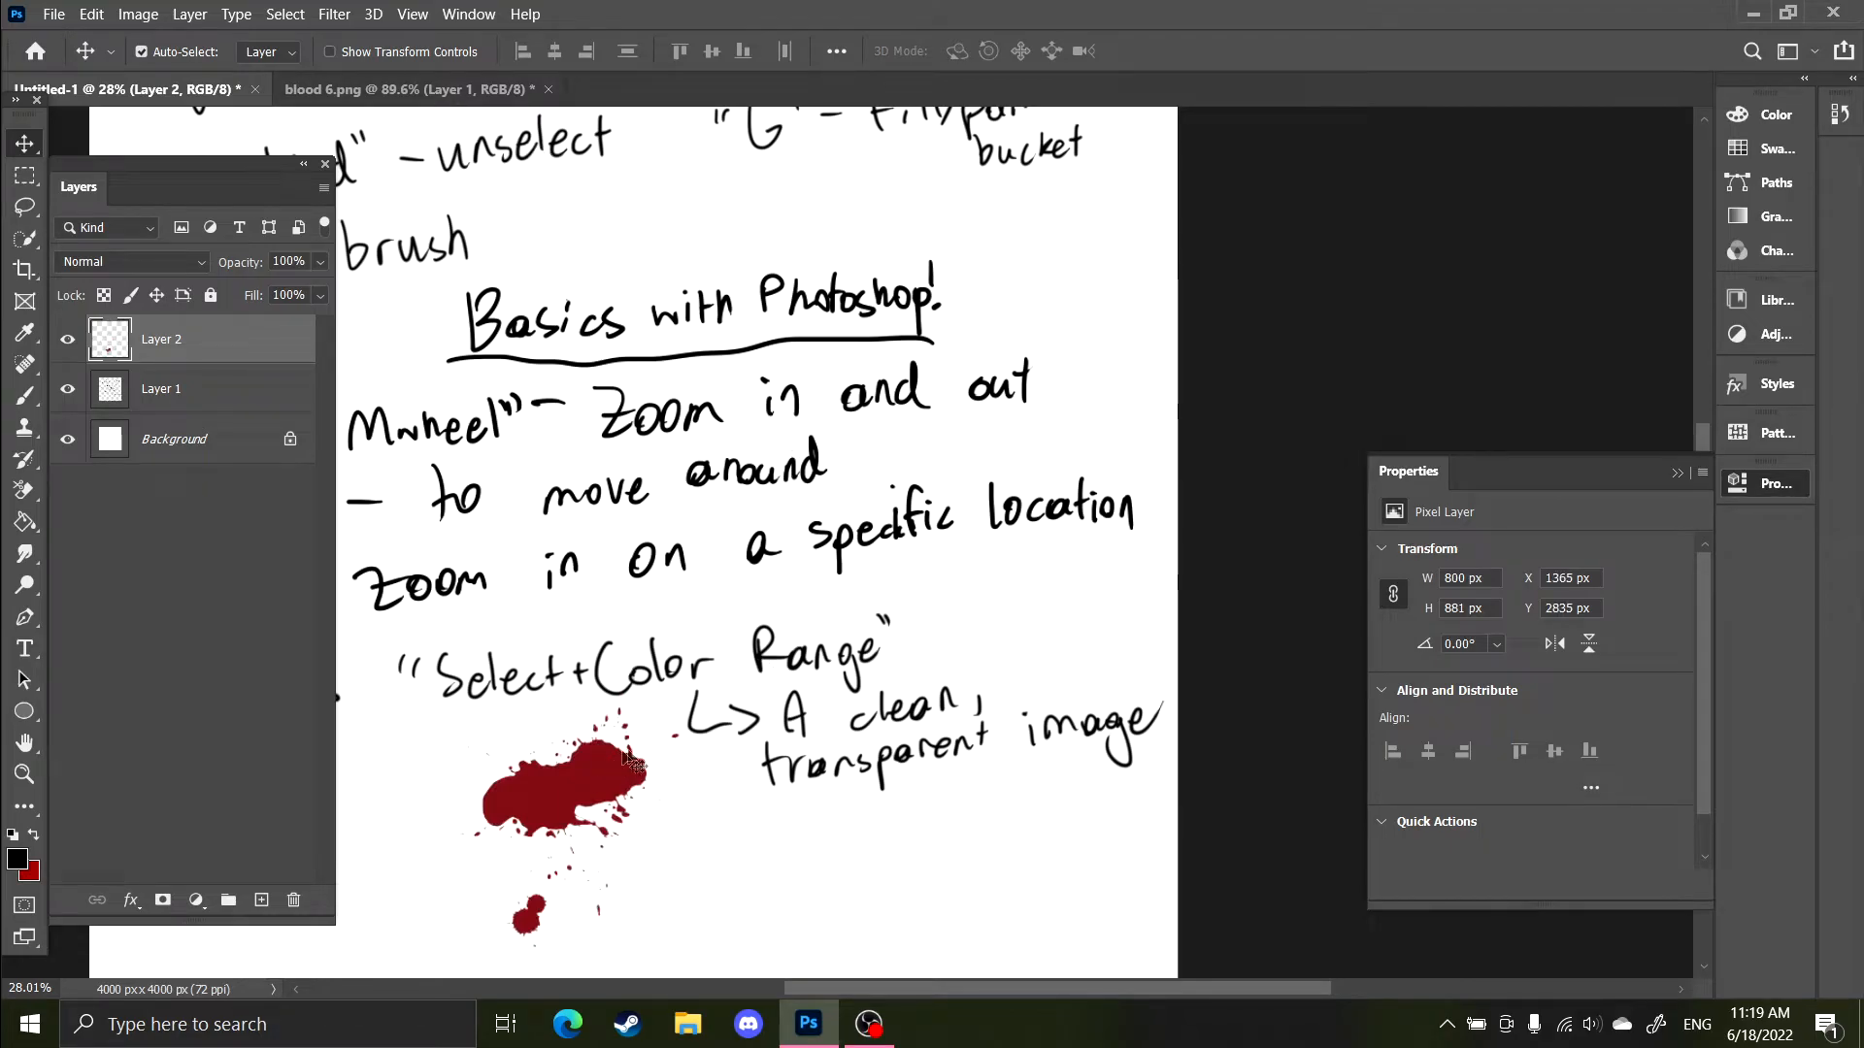
# Close blood 6.png without saving and open the recent JPG portrait of the dark-haired girl.
pyautogui.click(502, 90)
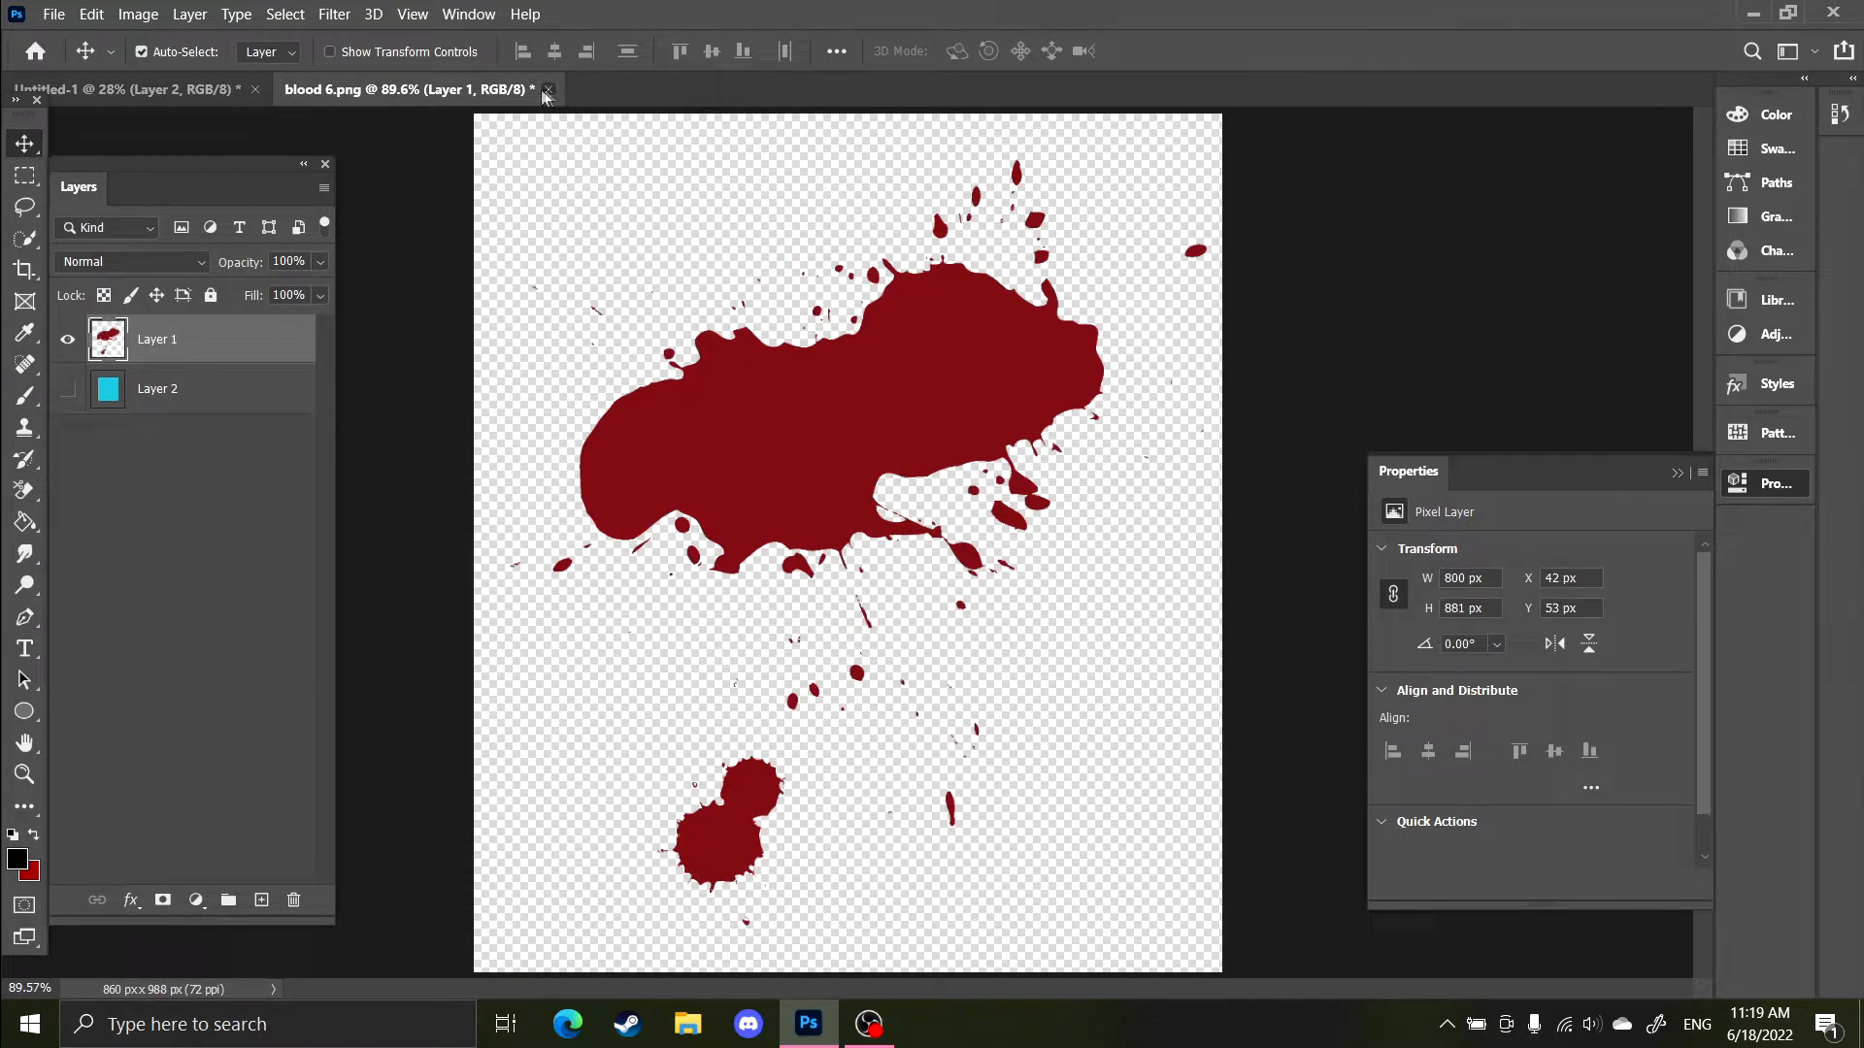
pyautogui.click(547, 88)
pyautogui.click(1006, 402)
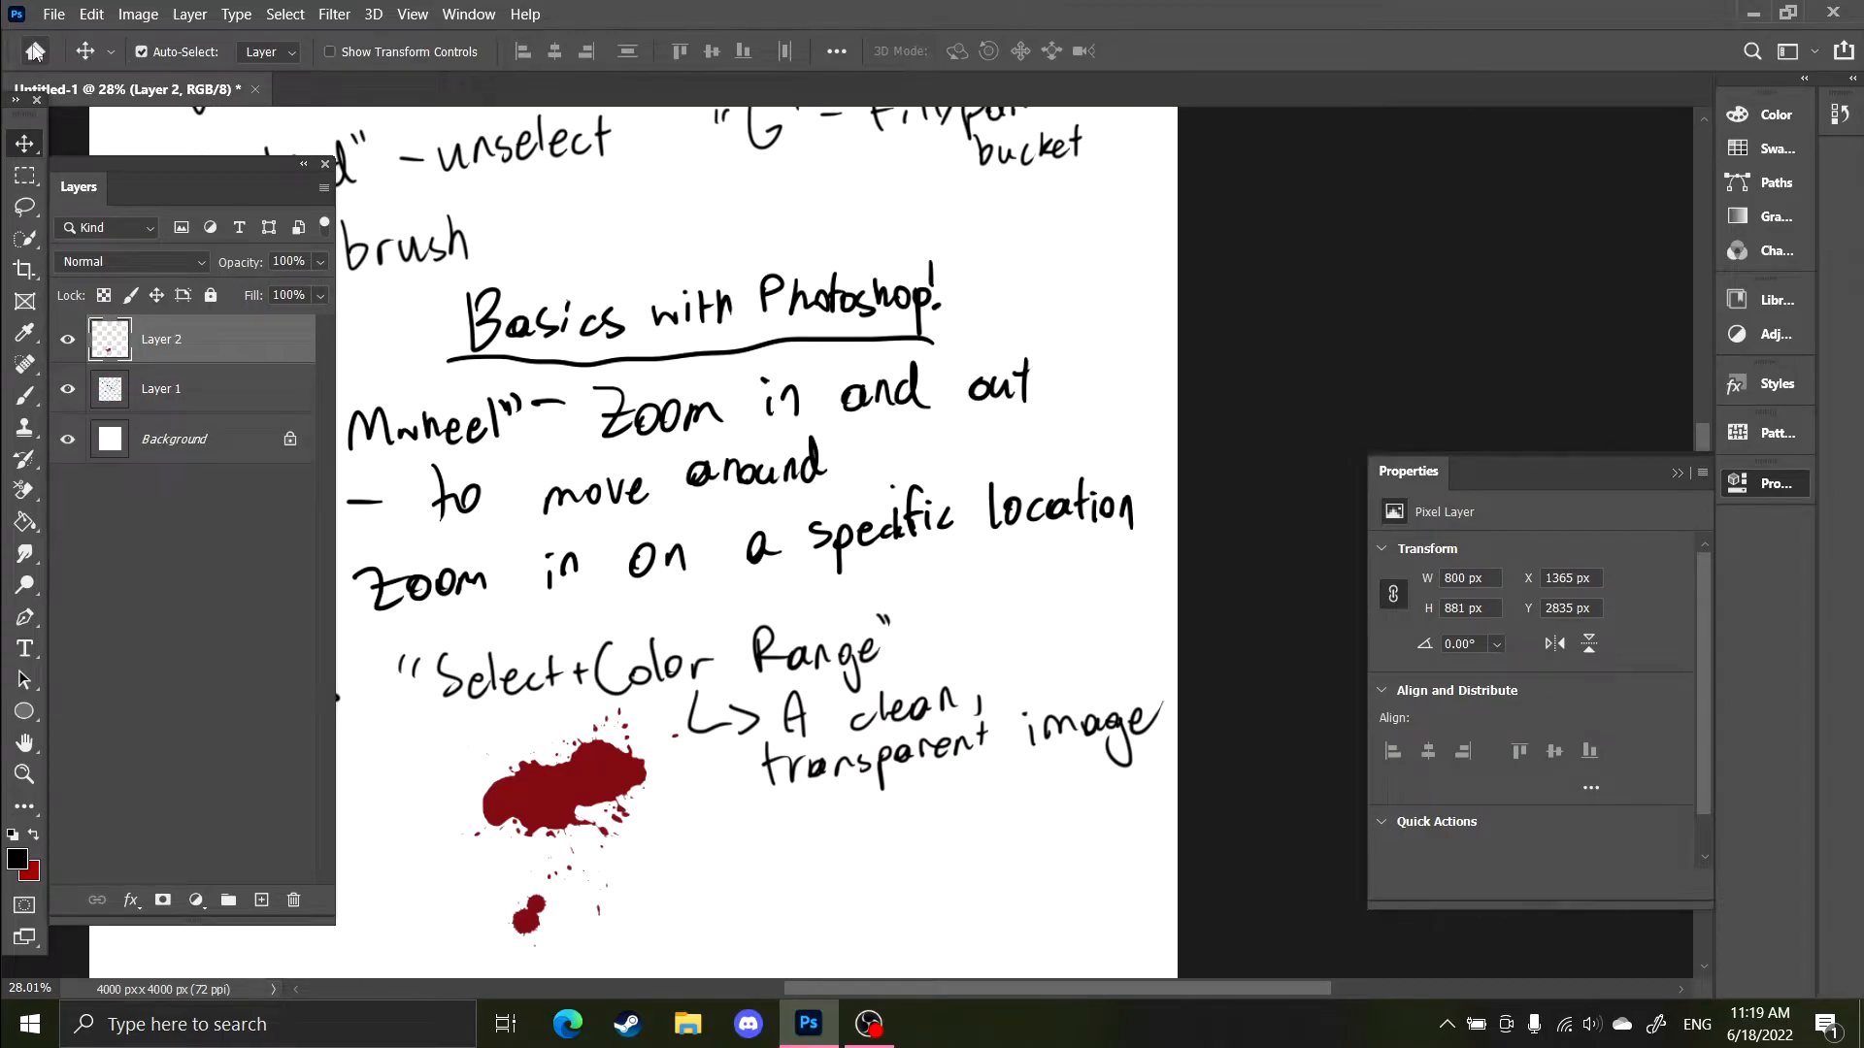
pyautogui.click(35, 50)
pyautogui.click(490, 369)
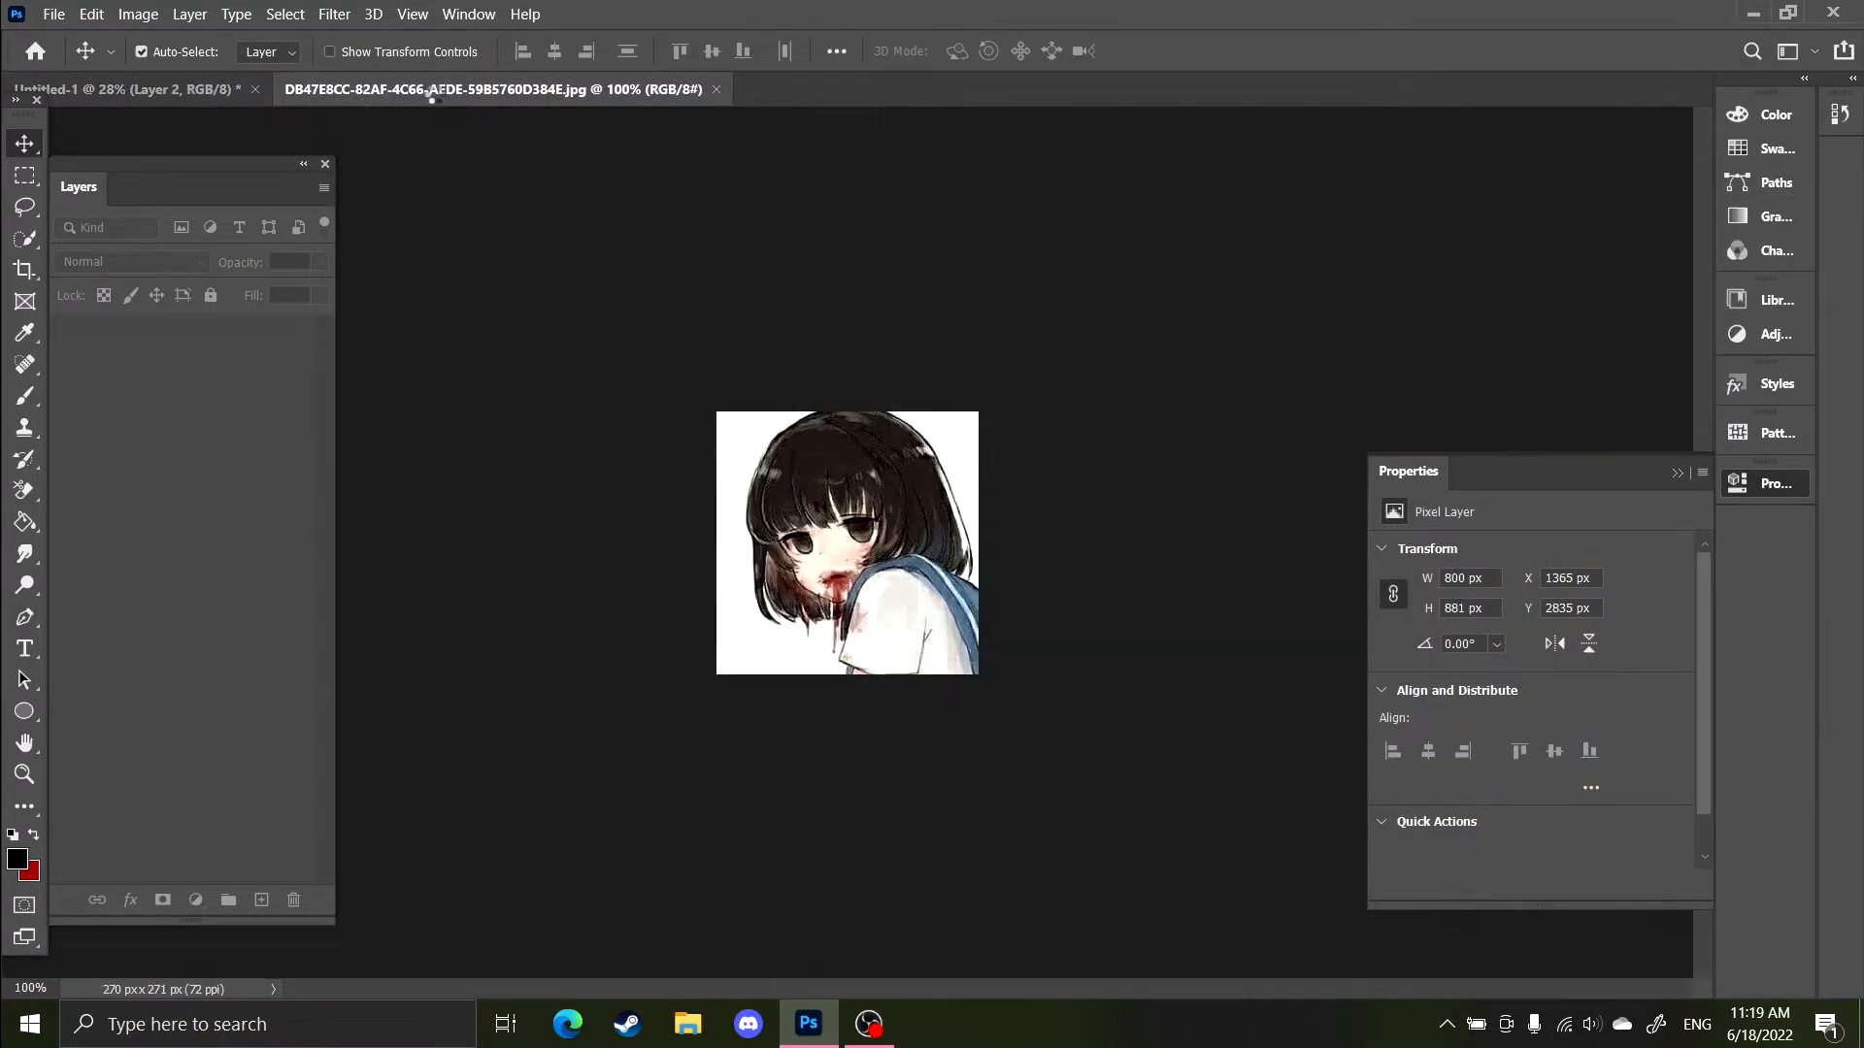
# Try erasing the white area beneath the girl's chin with one Background Eraser dab, and undo it.
pyautogui.press('z')
pyautogui.click(898, 531)
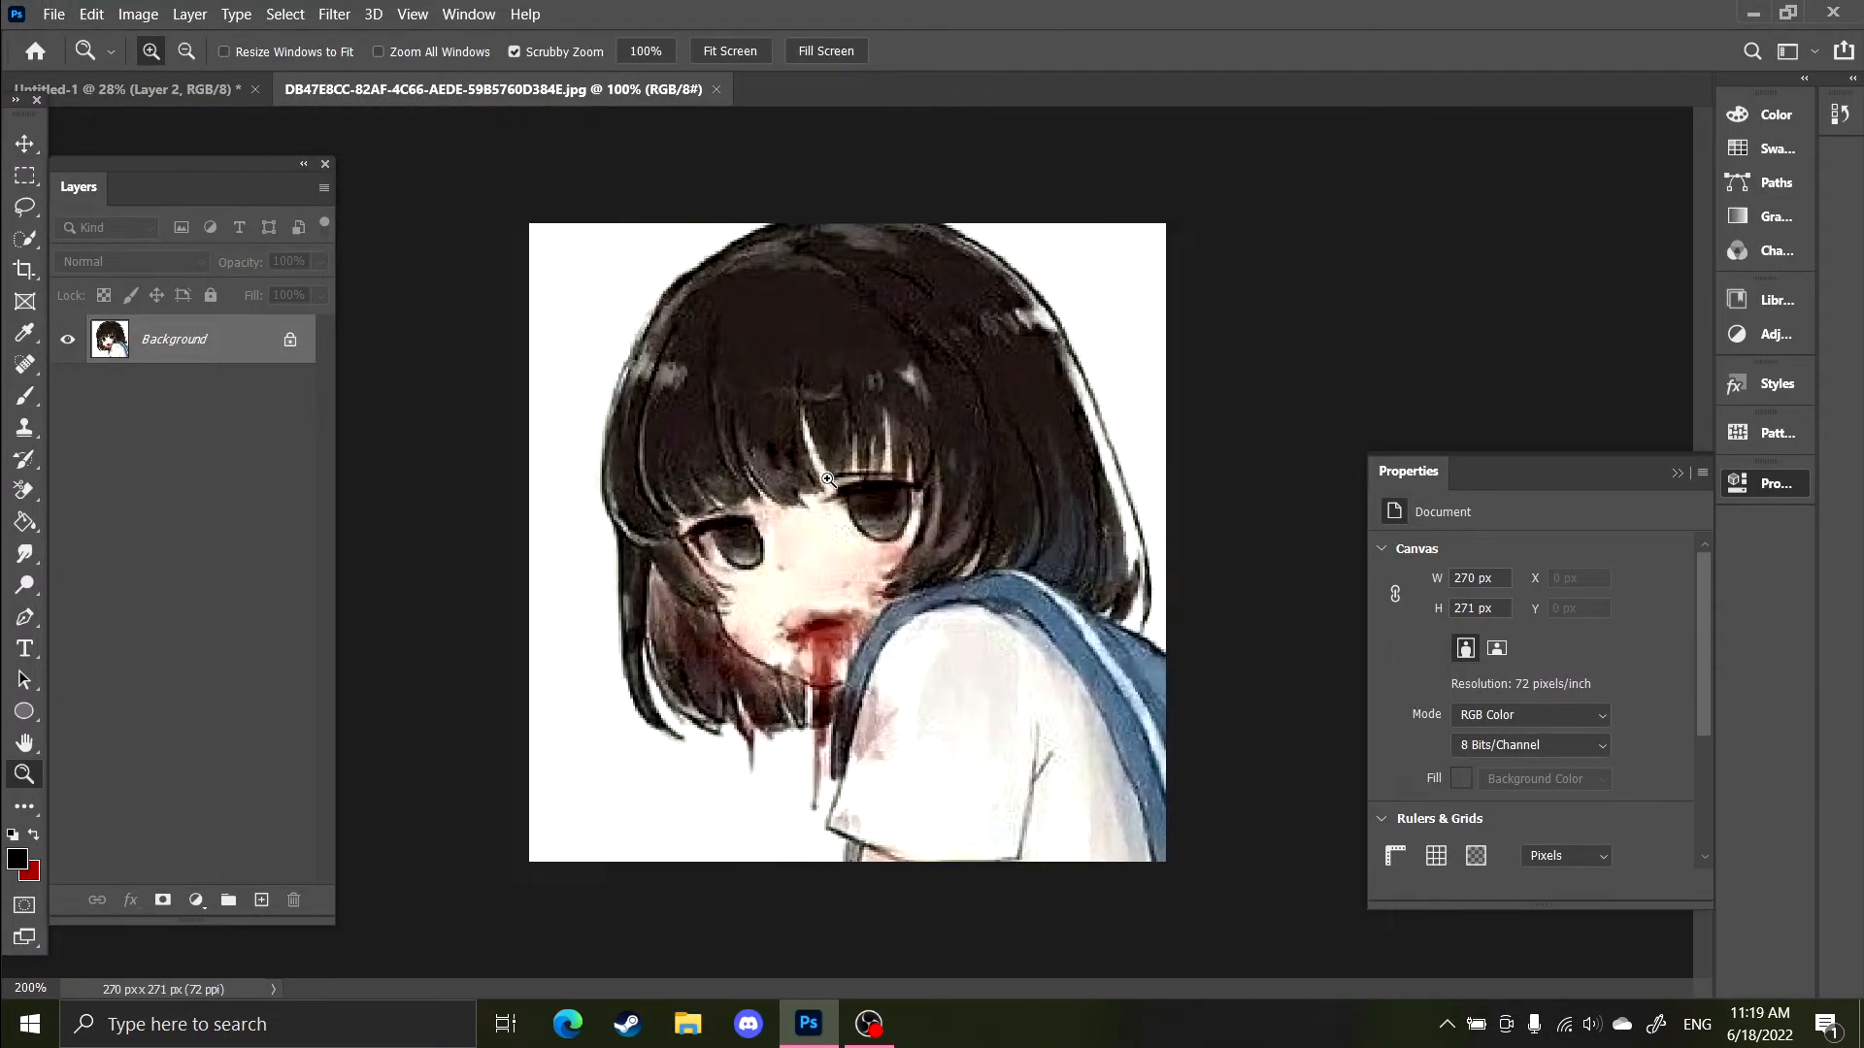
pyautogui.keyDown('alt'); pyautogui.click(898, 531); pyautogui.keyUp('alt')
pyautogui.keyDown('alt'); pyautogui.click(898, 531); pyautogui.keyUp('alt')
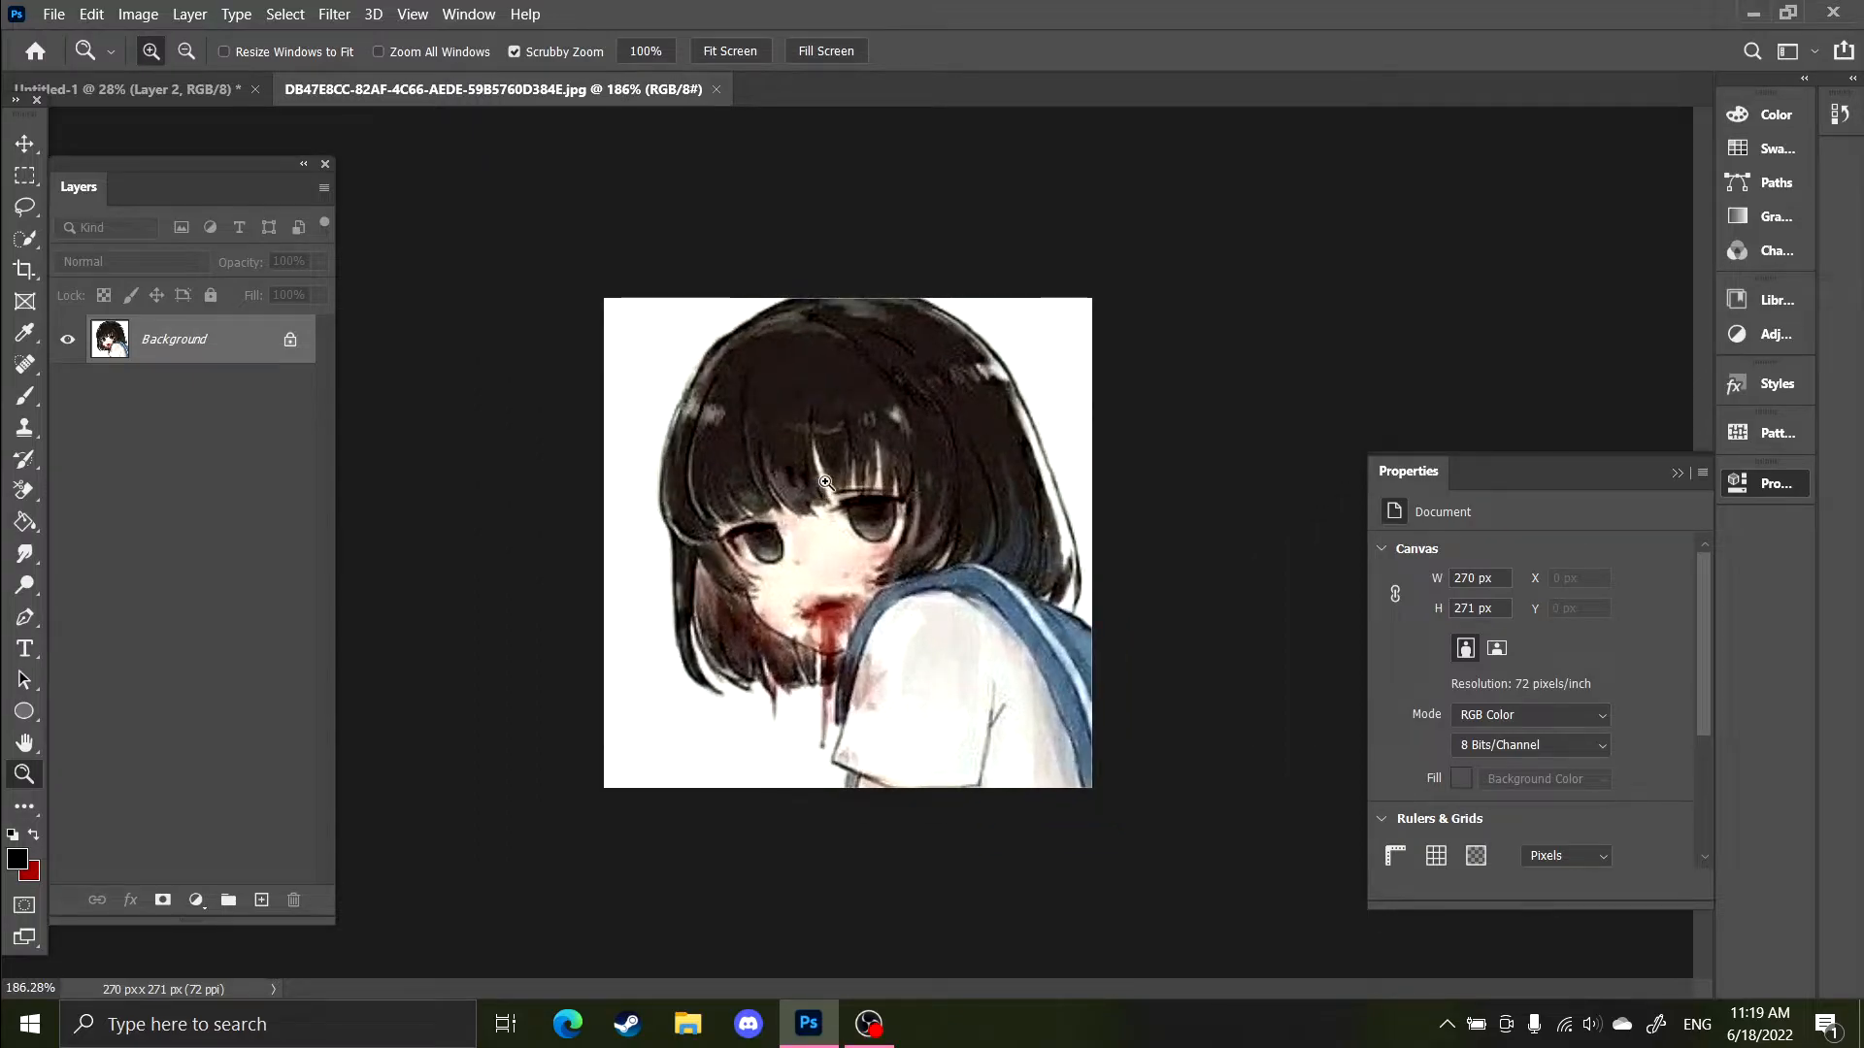
pyautogui.press('w')
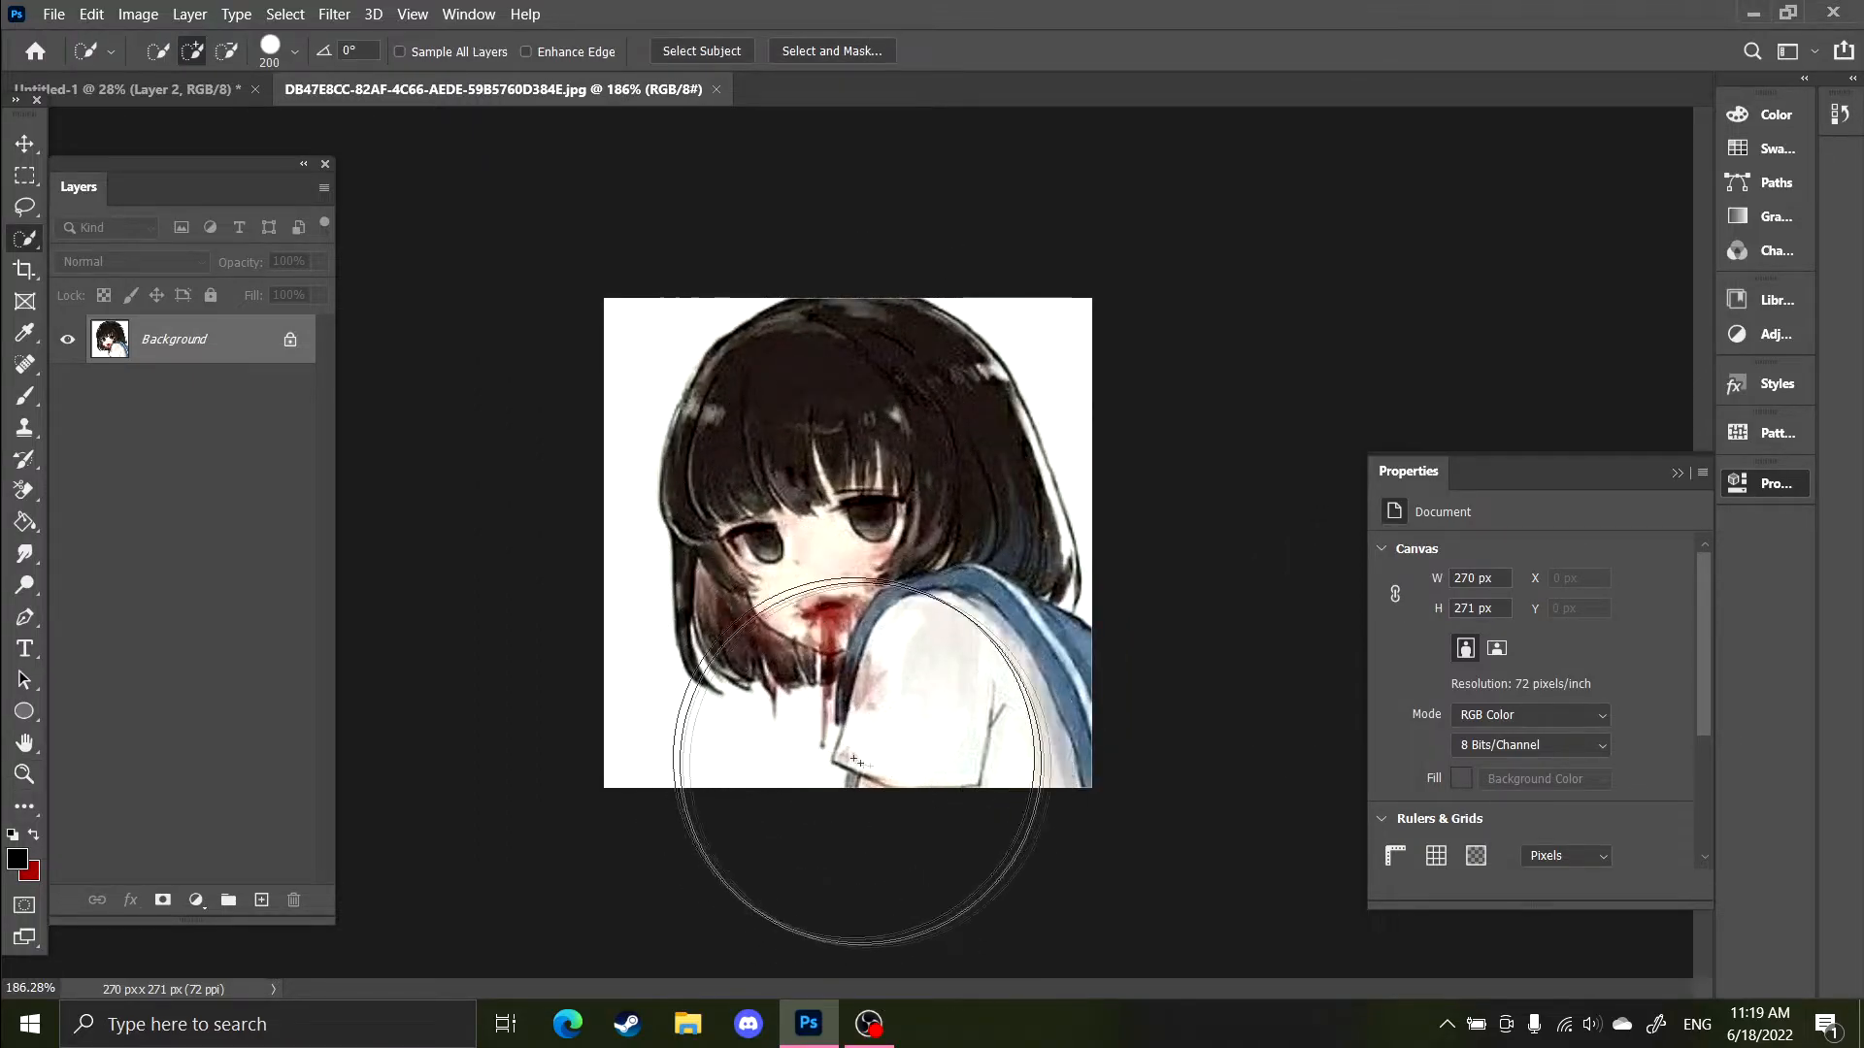
pyautogui.press('z')
pyautogui.click(855, 752)
pyautogui.press('e')
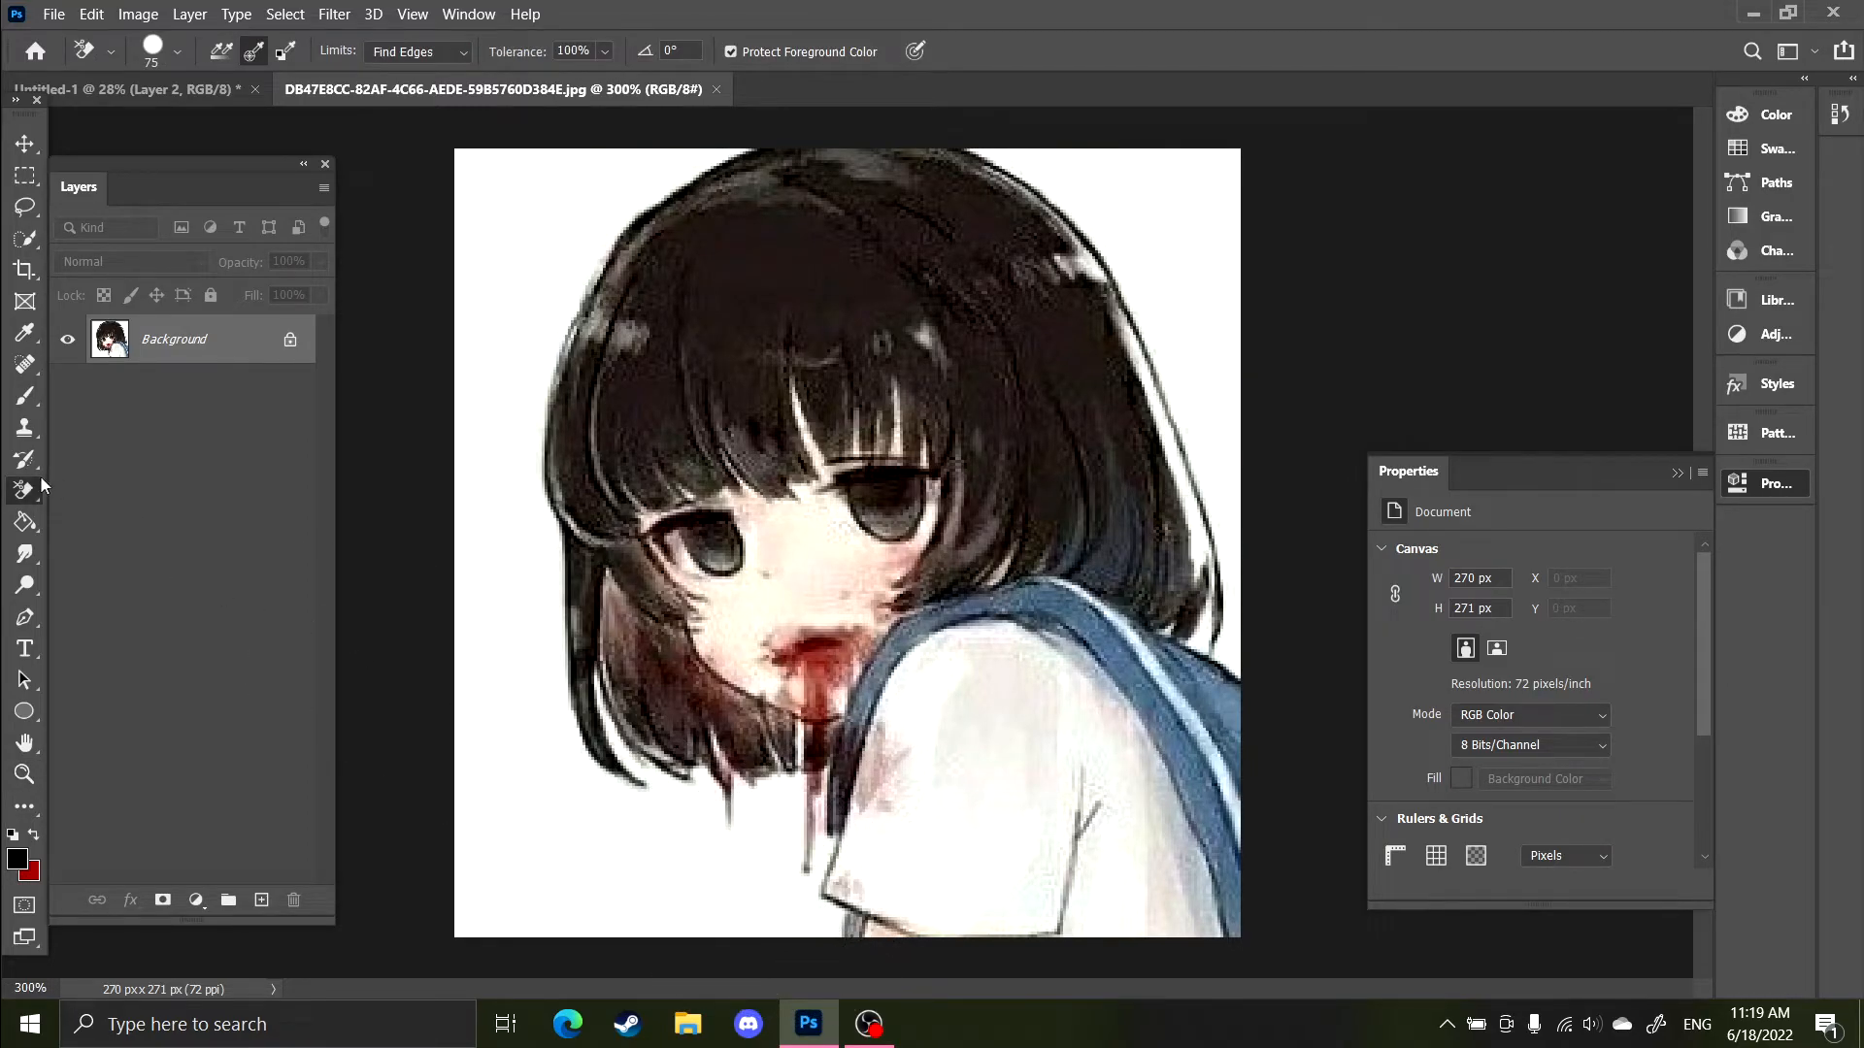
pyautogui.rightClick(41, 485)
pyautogui.click(126, 511)
pyautogui.click(806, 901)
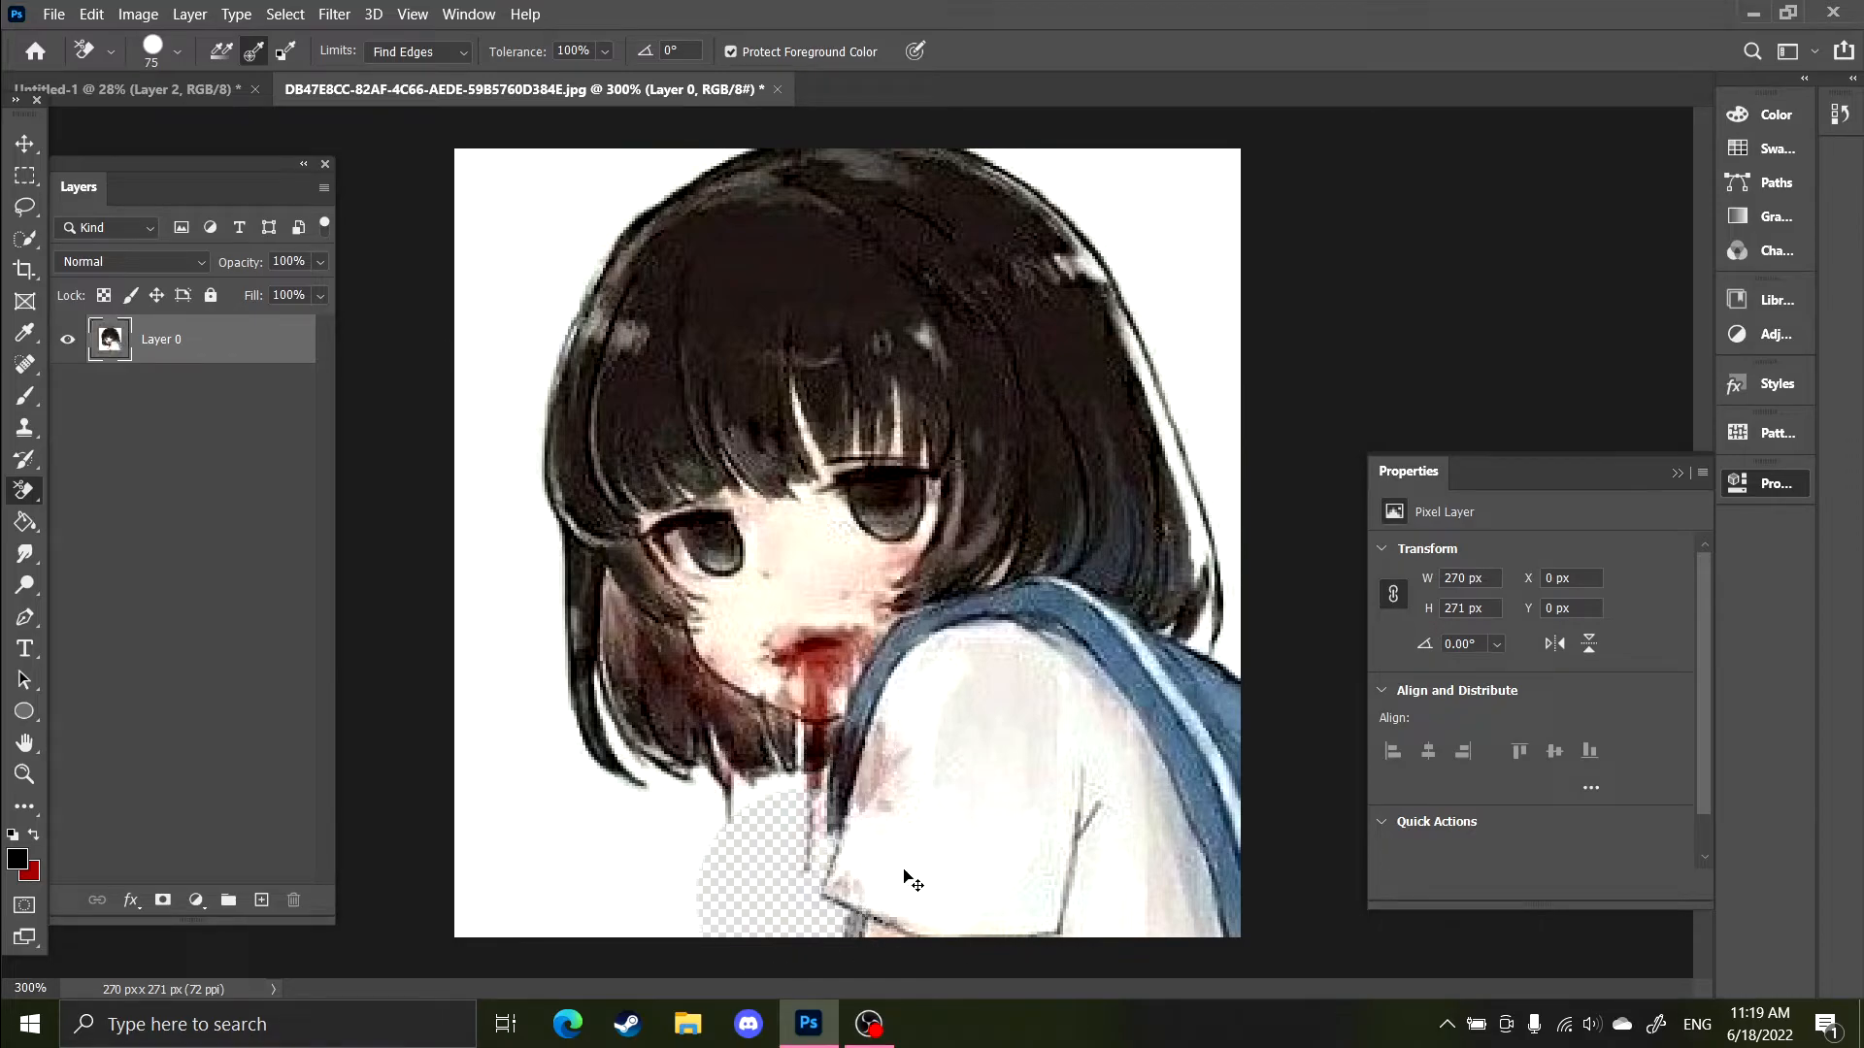
pyautogui.hotkey('ctrl', 'z')
# Try selecting the girl's hair with the Quick Selection tool at a 200 px brush size, and undo it.
pyautogui.press('w')
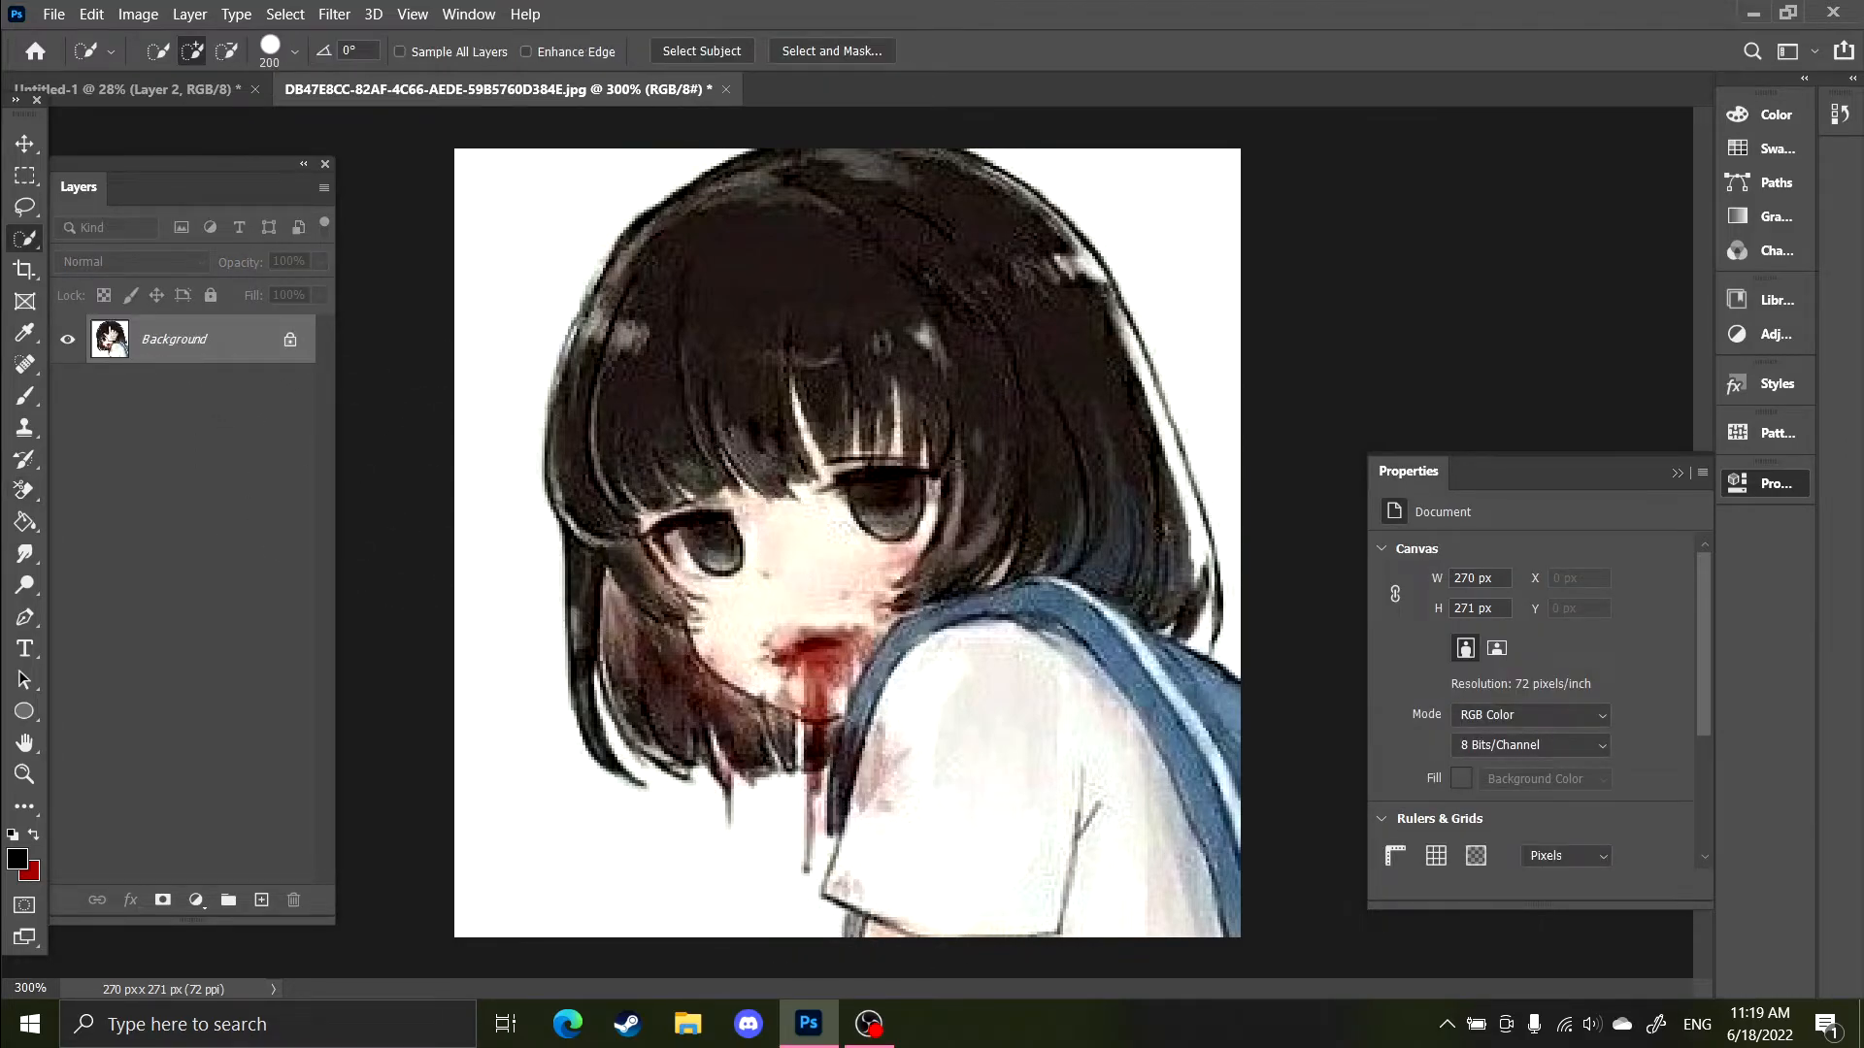
pyautogui.moveTo(745, 366)
pyautogui.mouseDown()
pyautogui.moveTo(827, 421)
pyautogui.moveTo(1061, 487)
pyautogui.mouseUp()
pyautogui.hotkey('ctrl', 'z')
# Set the Quick Selection brush size to 20 px and select the girl, undoing the stroke that spills into the background.
pyautogui.click(295, 50)
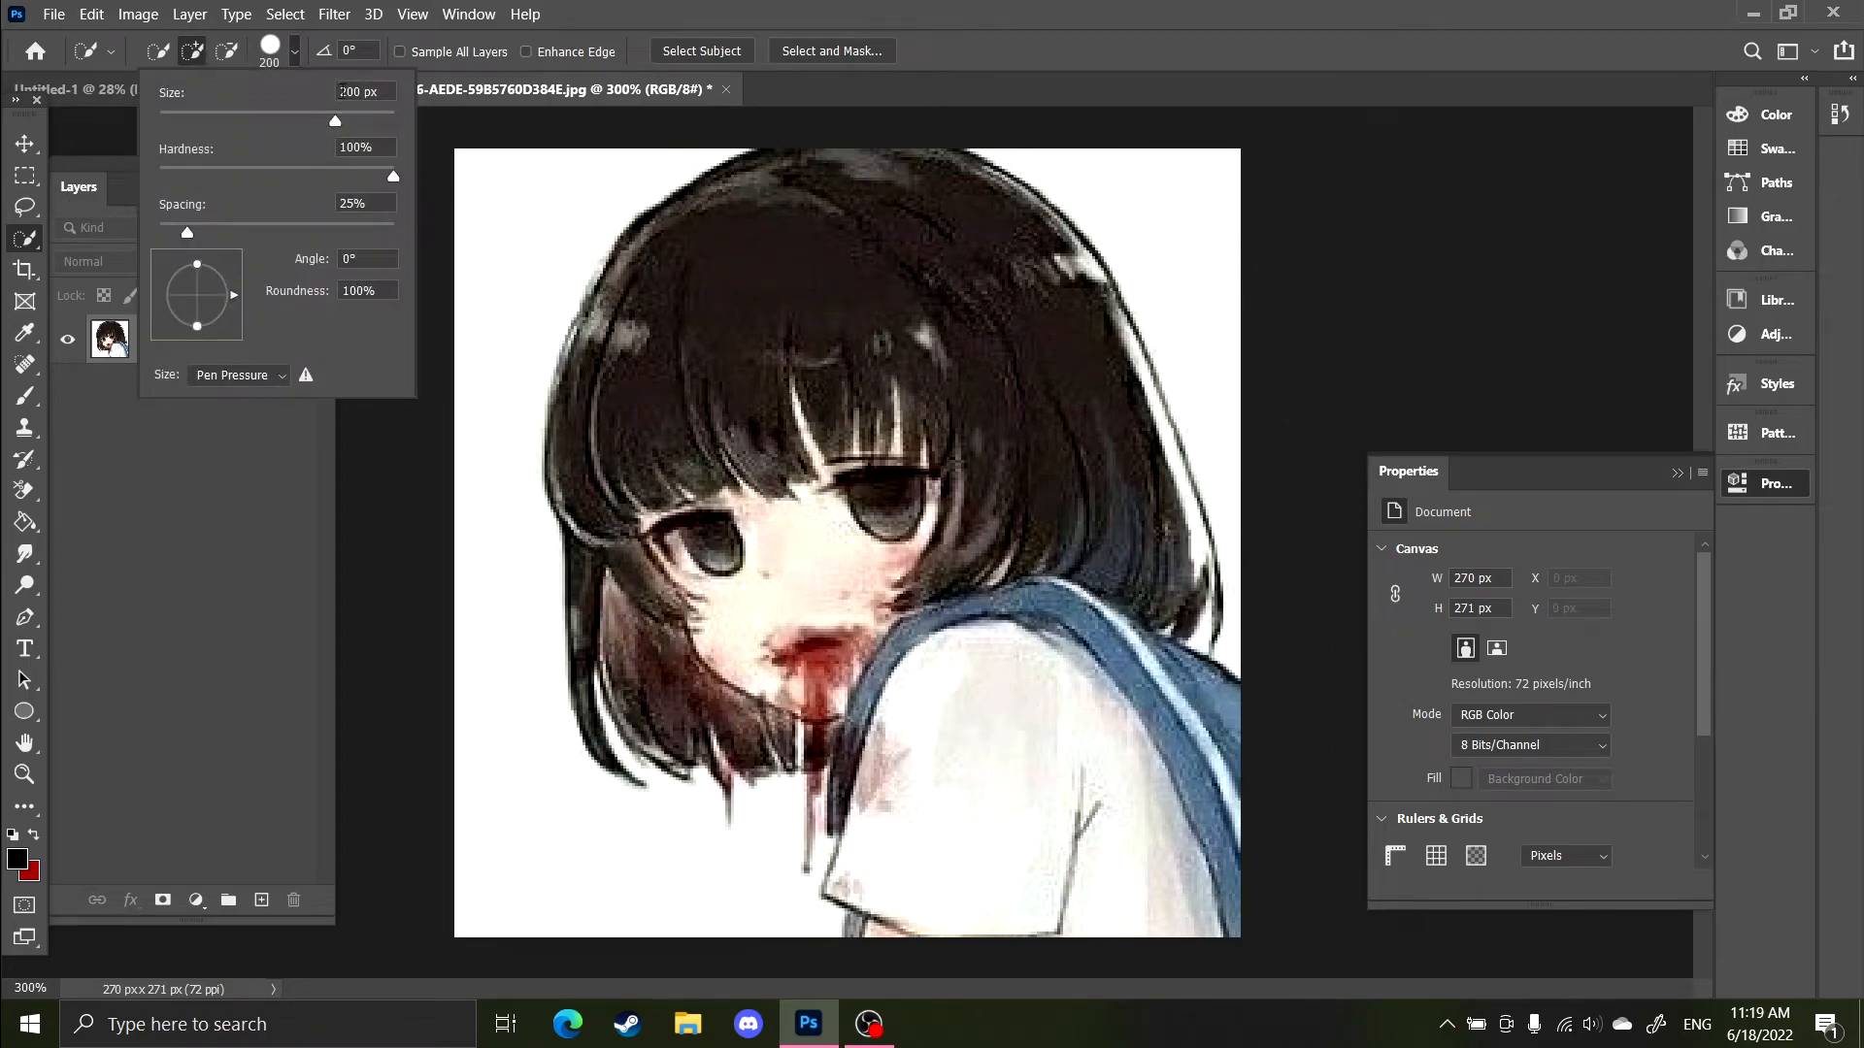
pyautogui.press('Return')
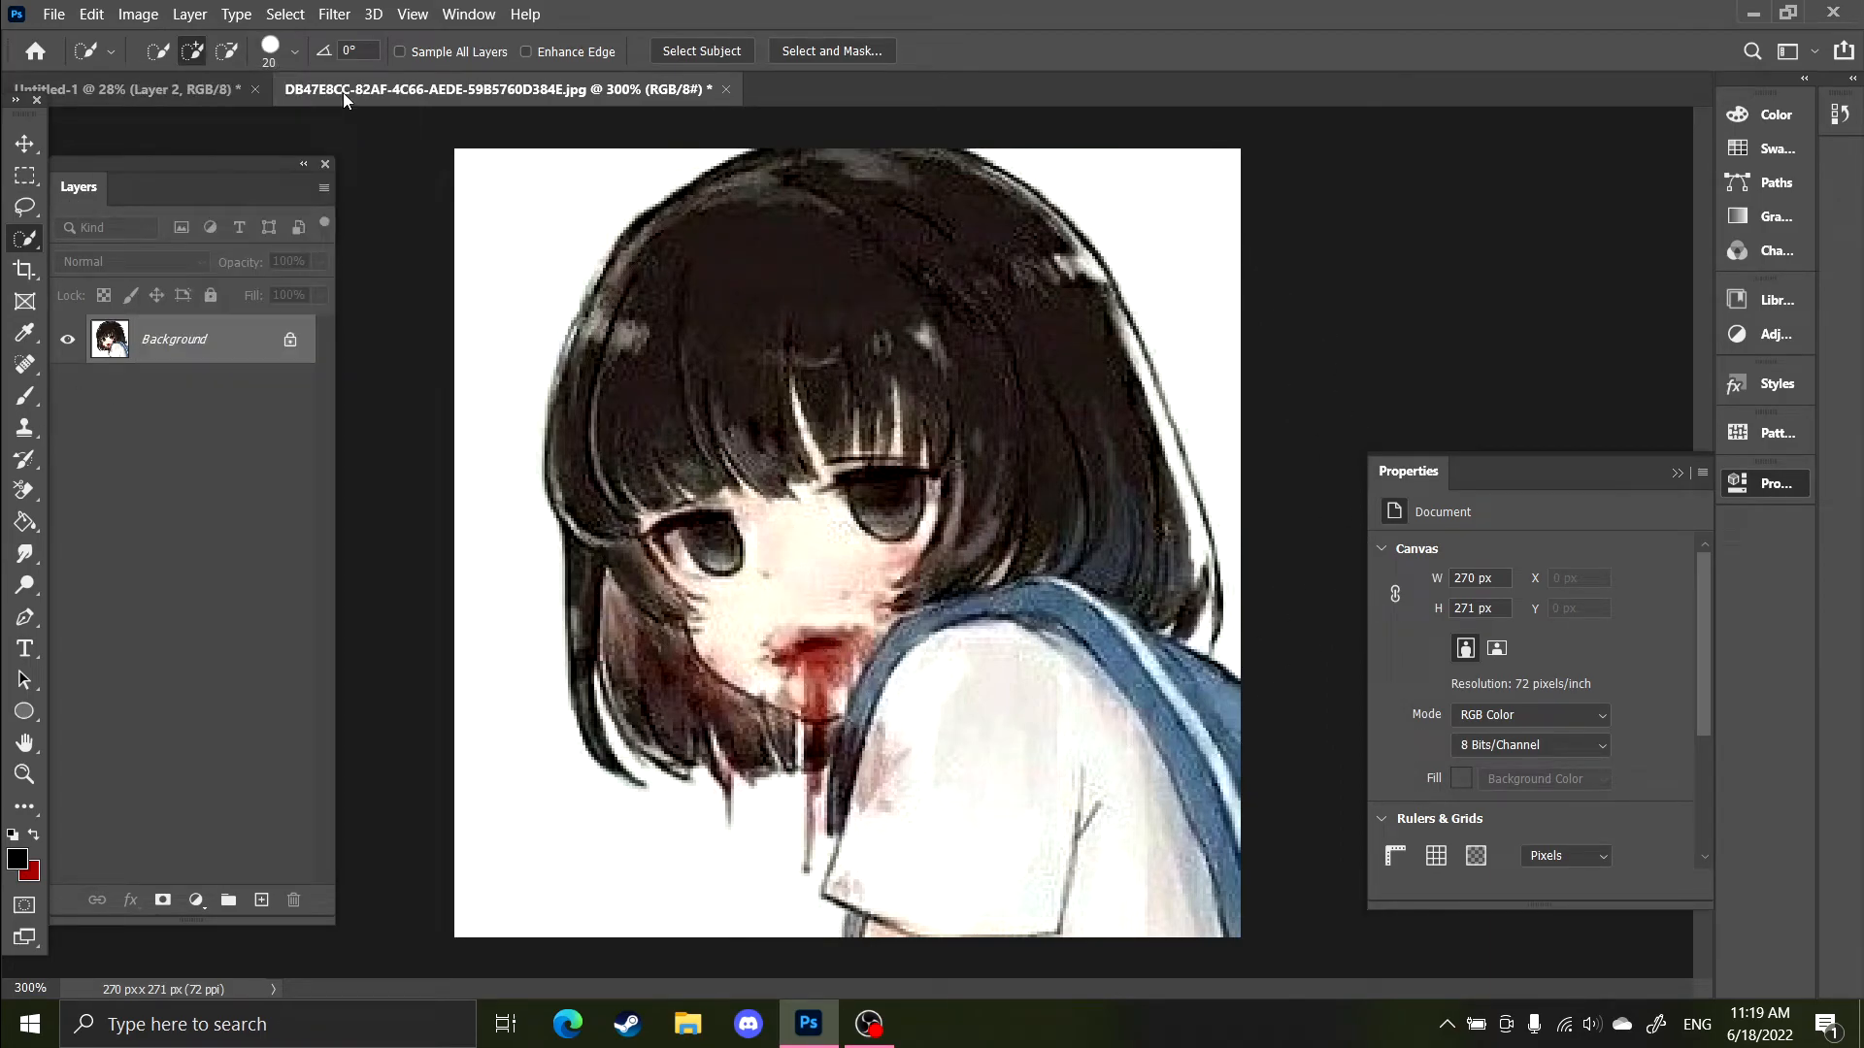
pyautogui.moveTo(826, 339)
pyautogui.mouseDown()
pyautogui.moveTo(869, 366)
pyautogui.moveTo(649, 346)
pyautogui.moveTo(597, 402)
pyautogui.moveTo(585, 586)
pyautogui.moveTo(679, 610)
pyautogui.moveTo(697, 667)
pyautogui.moveTo(780, 657)
pyautogui.moveTo(768, 726)
pyautogui.moveTo(865, 734)
pyautogui.moveTo(960, 666)
pyautogui.moveTo(915, 718)
pyautogui.moveTo(995, 755)
pyautogui.moveTo(995, 613)
pyautogui.moveTo(1007, 647)
pyautogui.moveTo(1046, 493)
pyautogui.moveTo(1127, 666)
pyautogui.moveTo(1230, 786)
pyautogui.moveTo(1118, 544)
pyautogui.moveTo(1088, 374)
pyautogui.mouseUp()
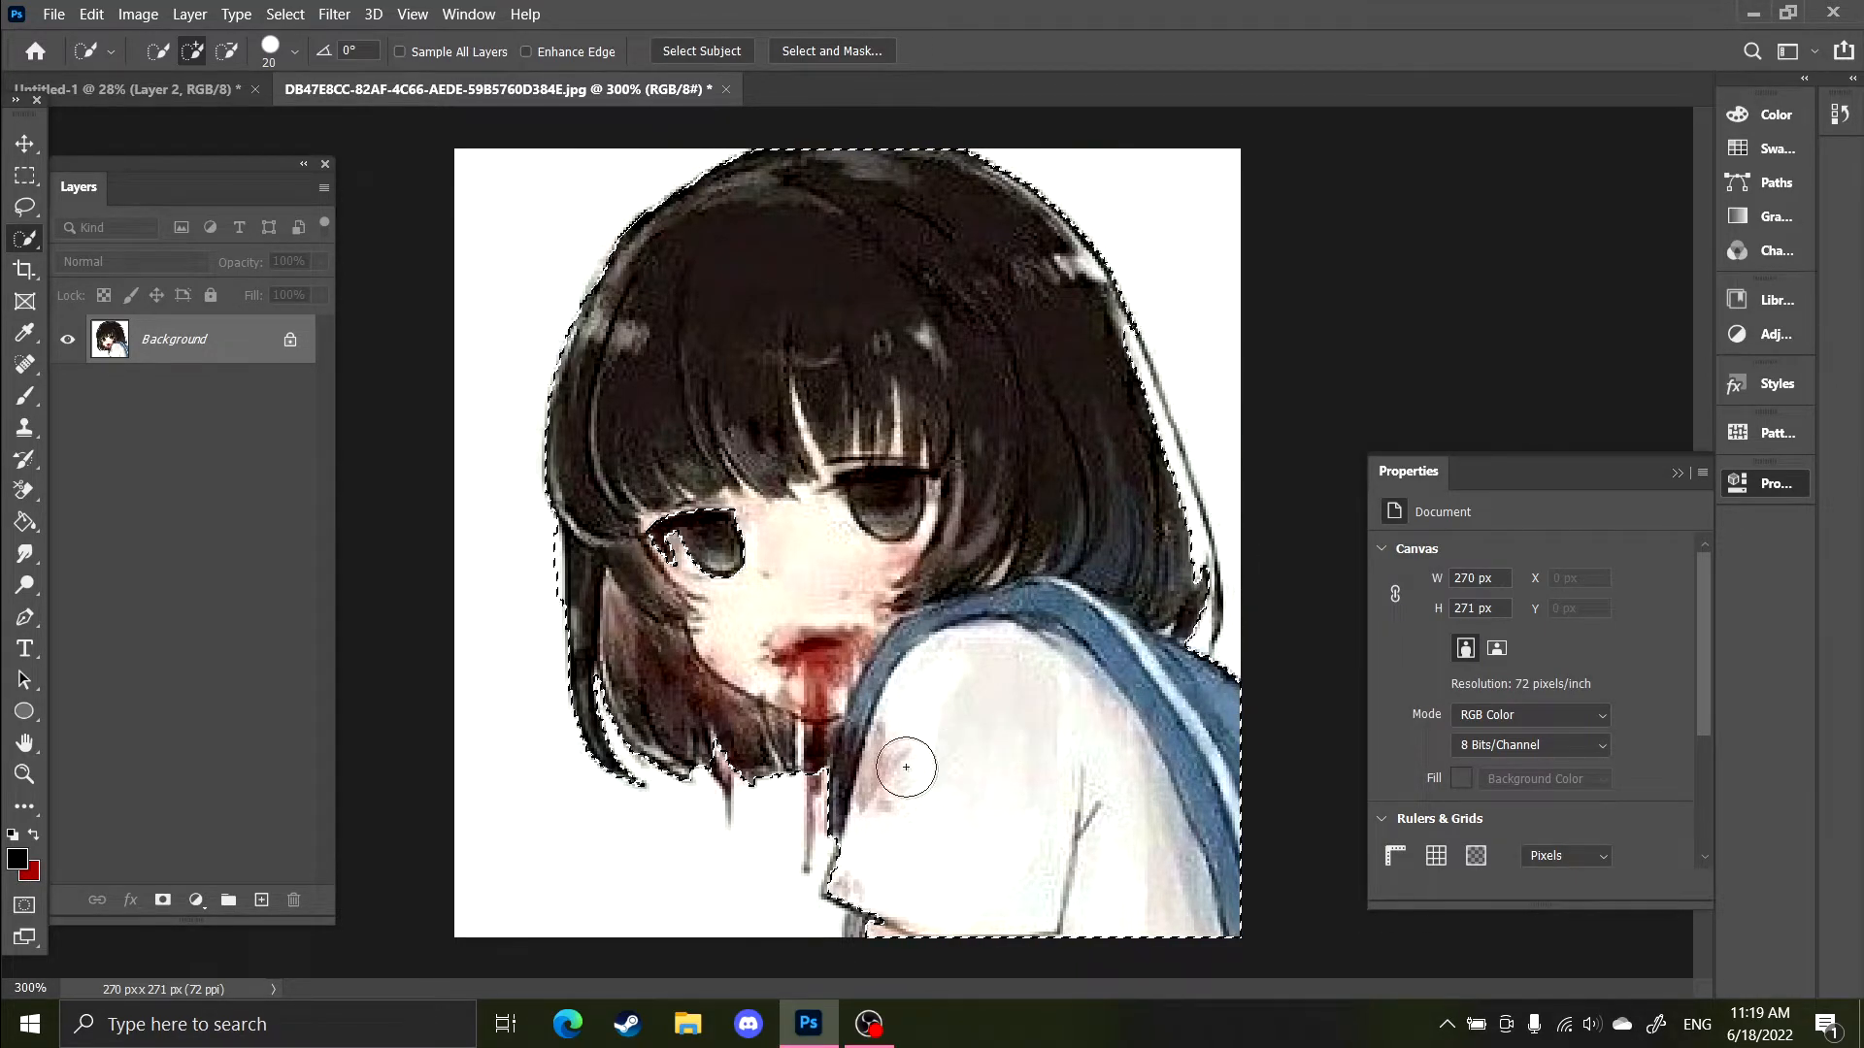
pyautogui.moveTo(836, 830)
pyautogui.mouseDown()
pyautogui.moveTo(822, 747)
pyautogui.moveTo(738, 796)
pyautogui.mouseUp()
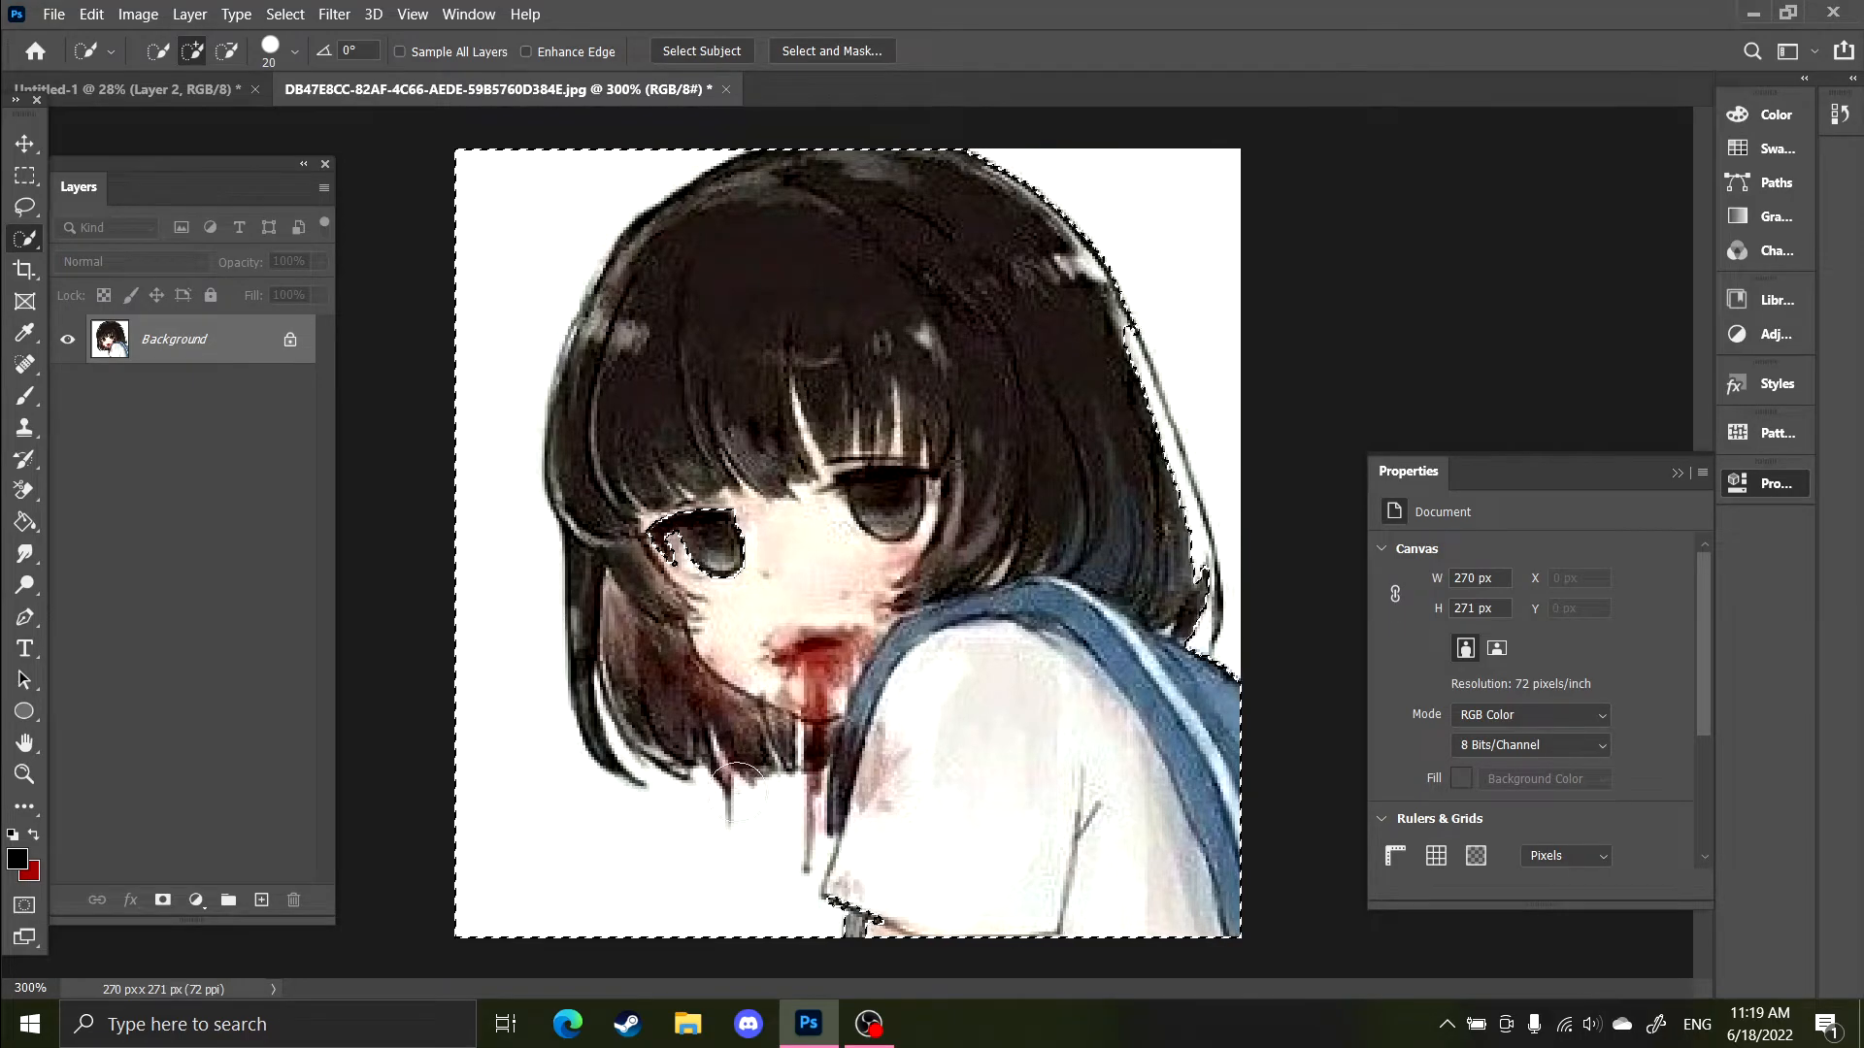
pyautogui.hotkey('ctrl', 'z')
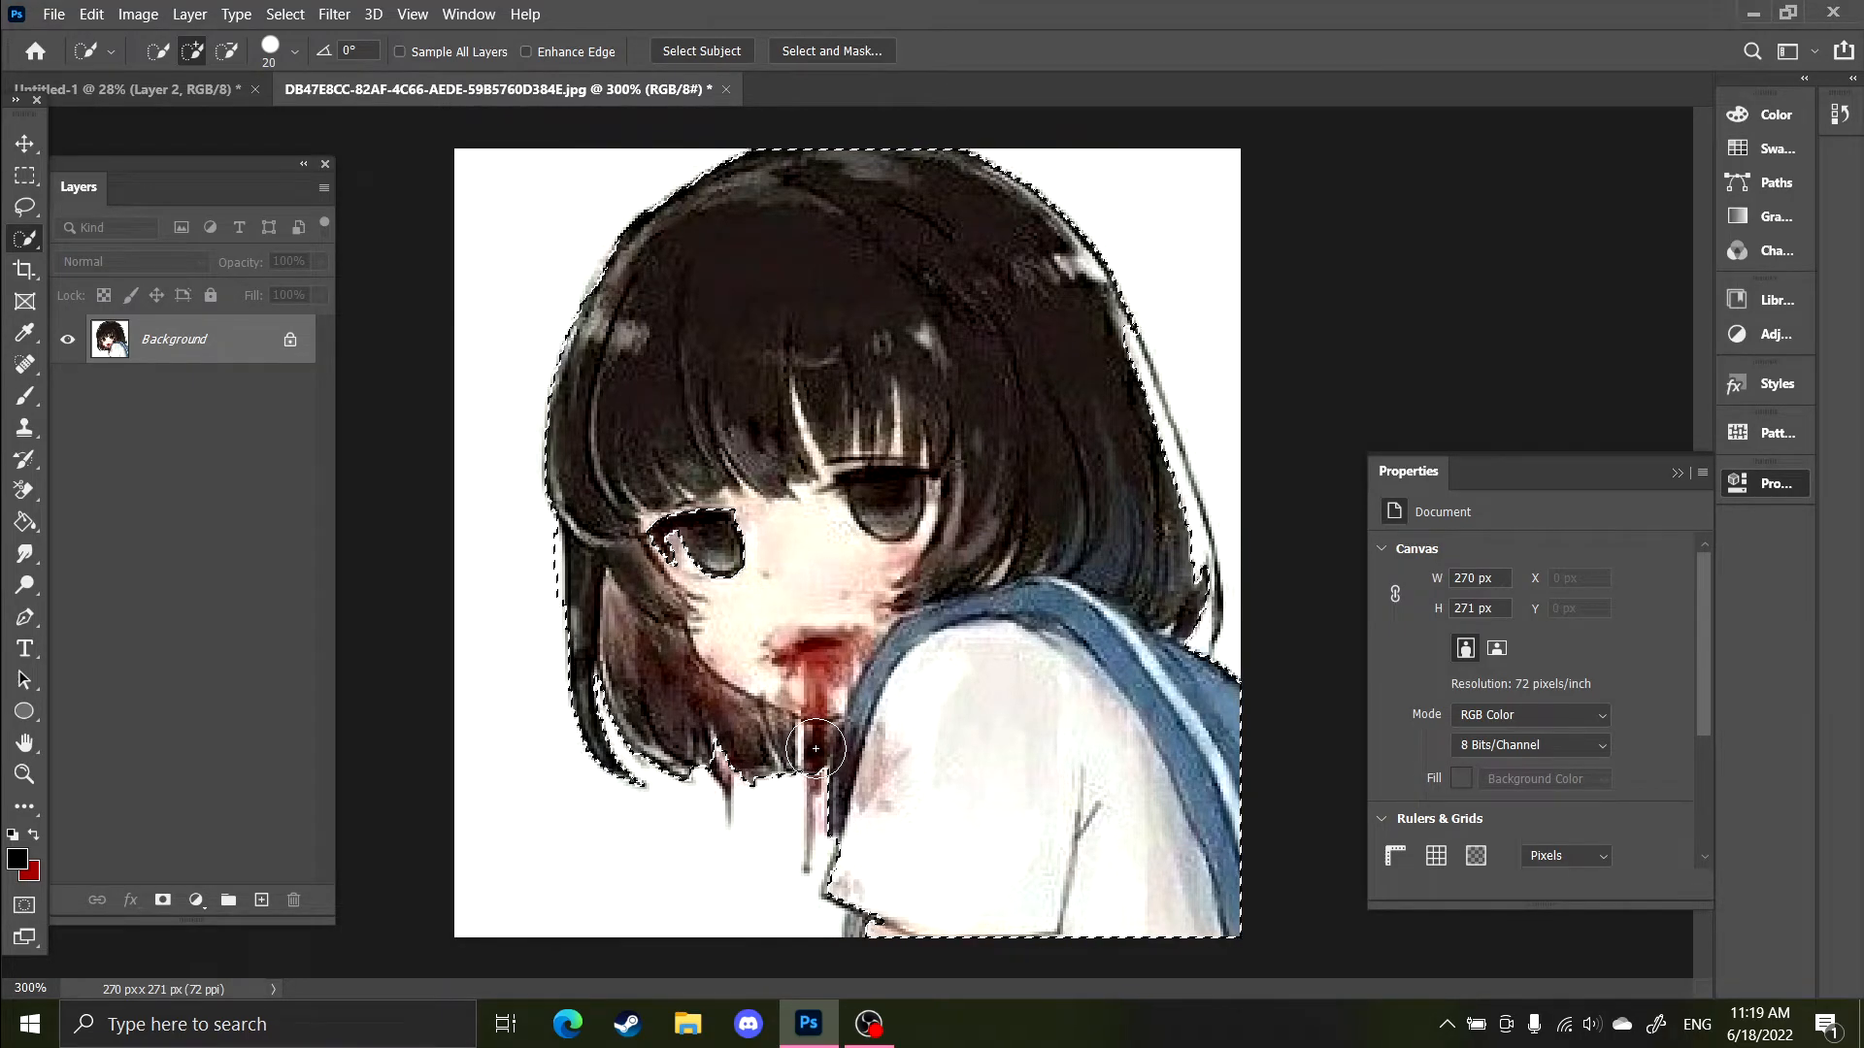
# Add the missed eye area to the girl's selection with Quick Selection and activate the Move tool.
pyautogui.scroll(-2, 859, 830)
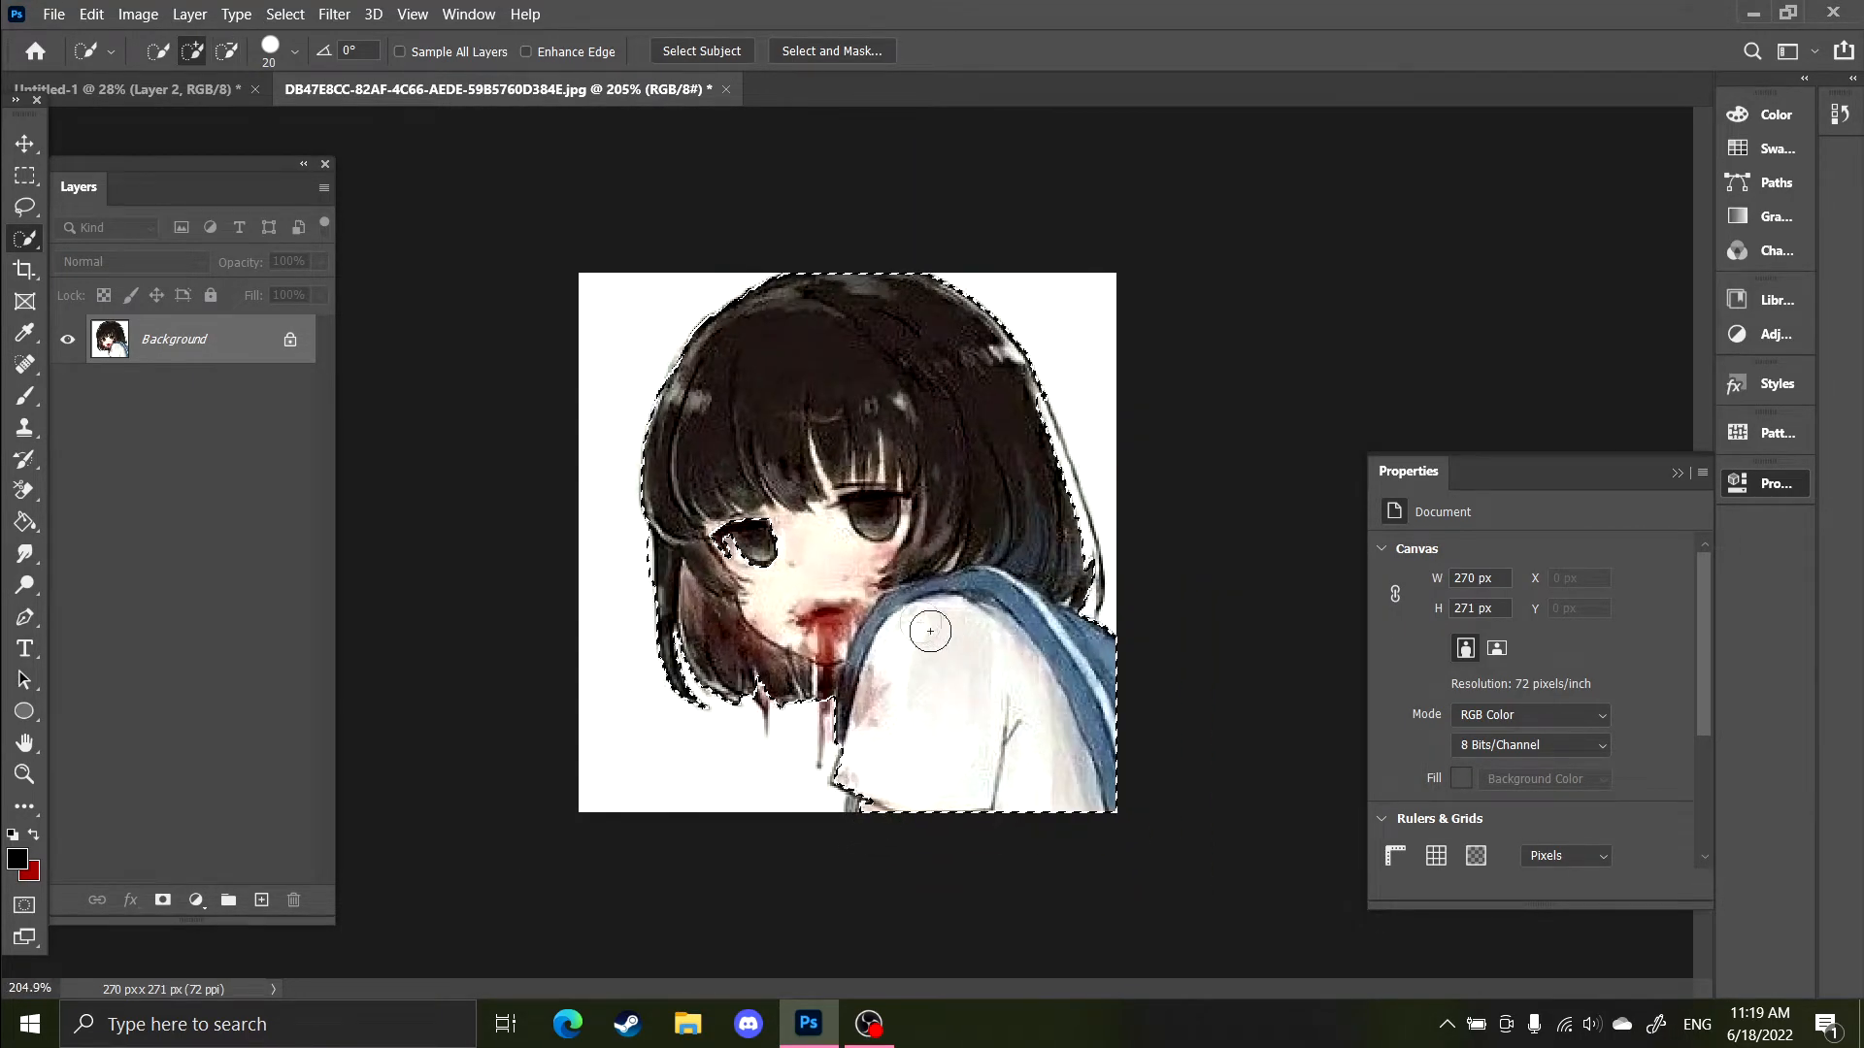
pyautogui.press('v')
pyautogui.press('w')
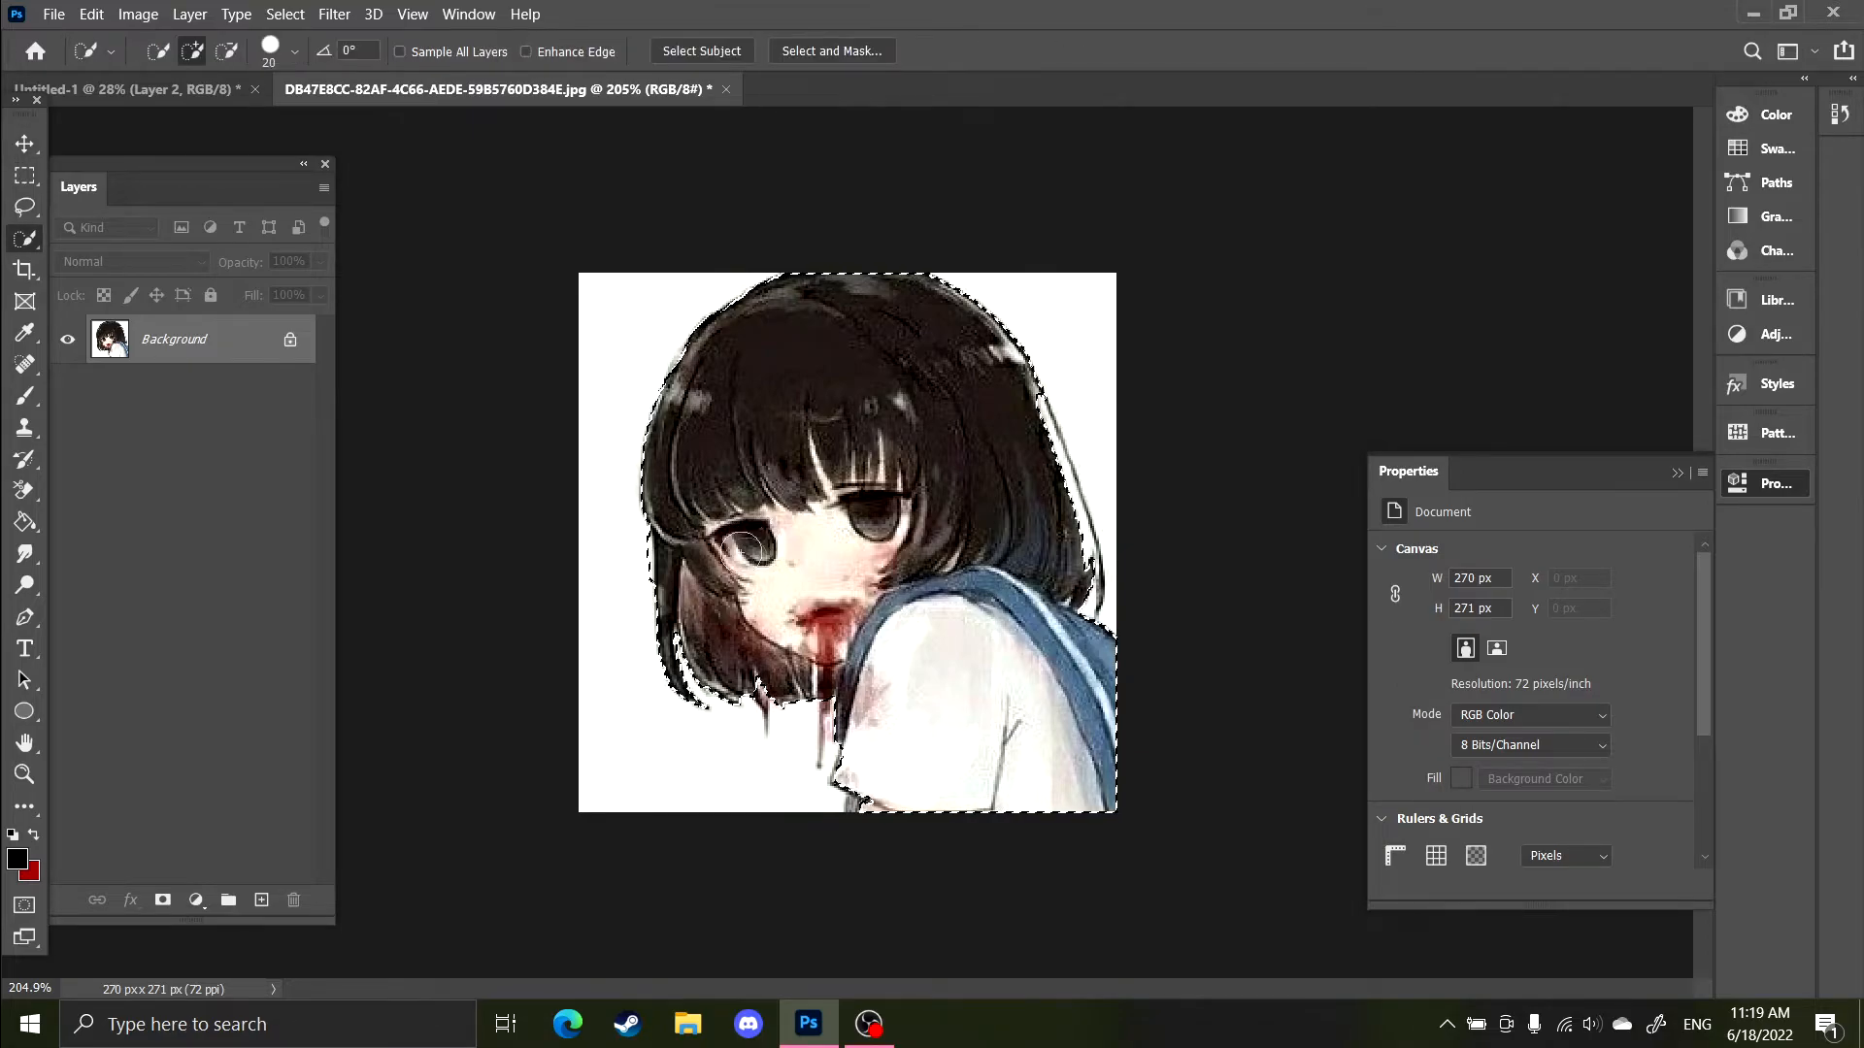
pyautogui.press('v')
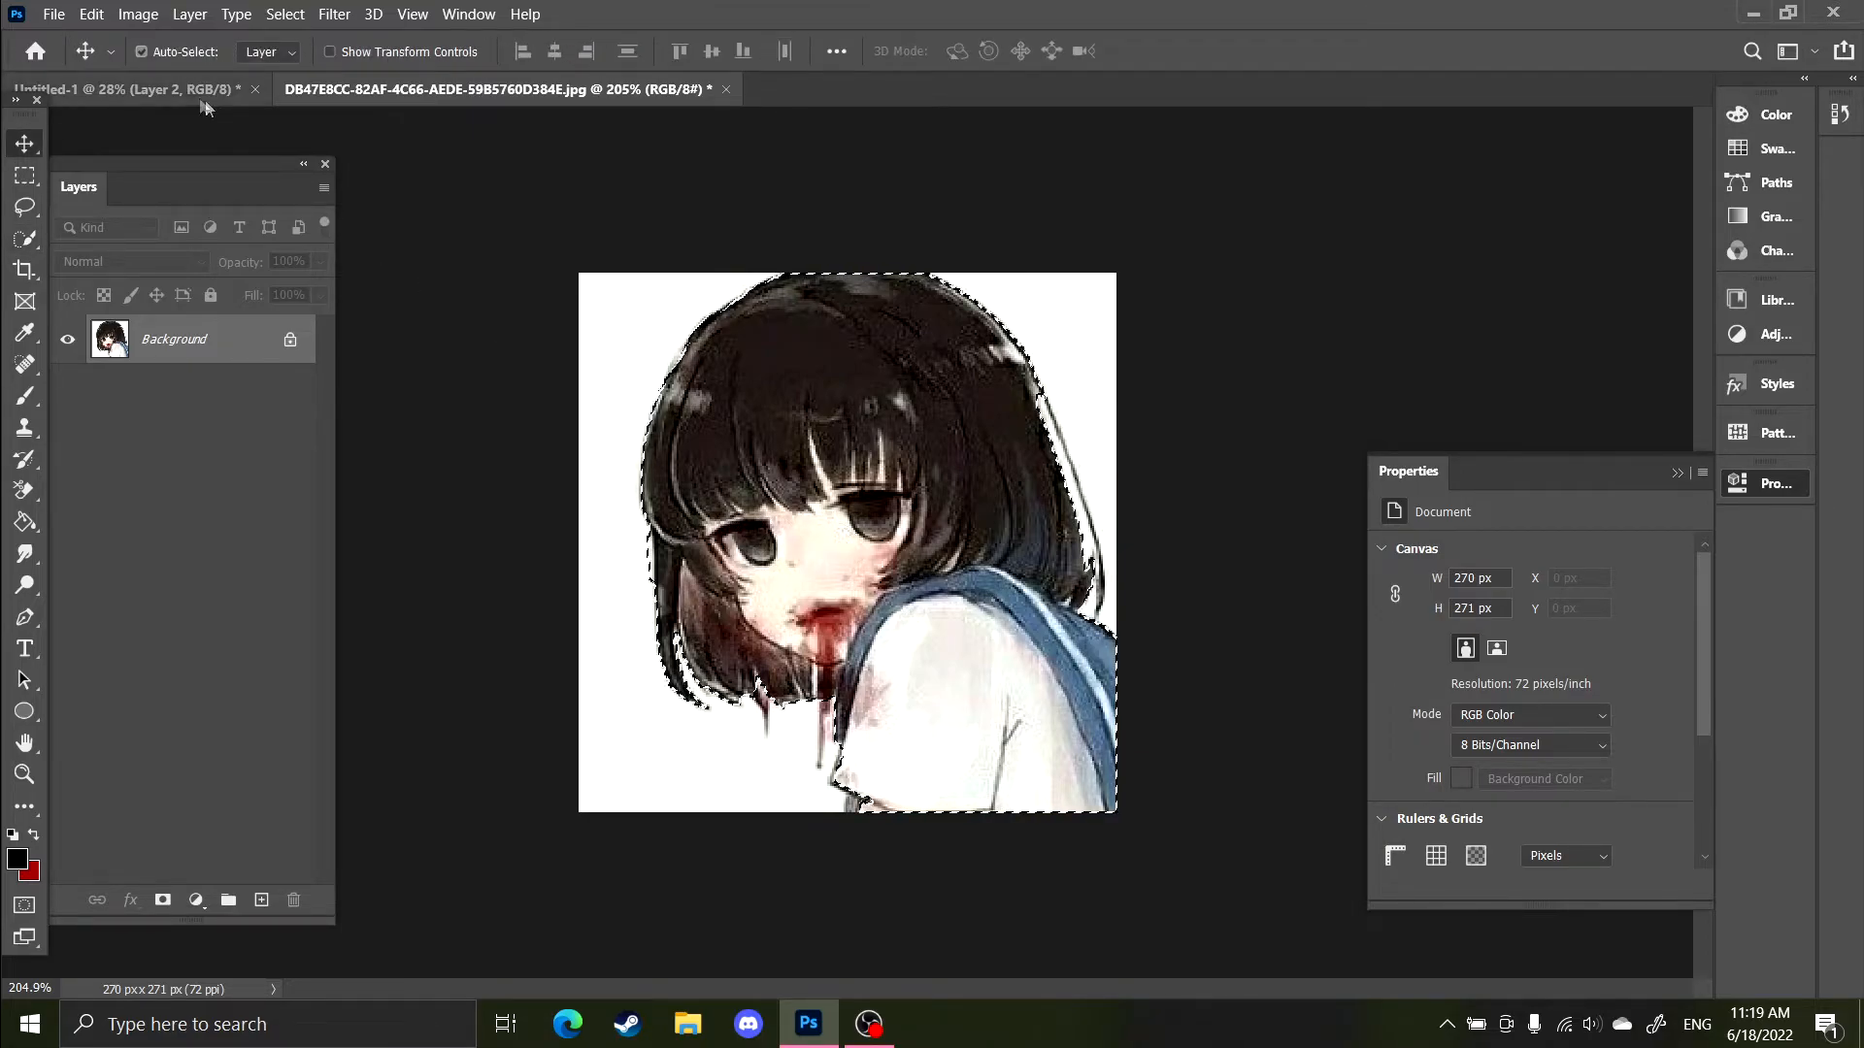
# Place the selected girl in Untitled-1 and hide Layer 2, Layer 1 and the Background to see the cutout alone.
pyautogui.click(127, 88)
pyautogui.moveTo(536, 352); pyautogui.dragTo(805, 453)
pyautogui.click(67, 388)
pyautogui.click(67, 438)
pyautogui.click(67, 489)
pyautogui.press('z')
pyautogui.click(912, 539)
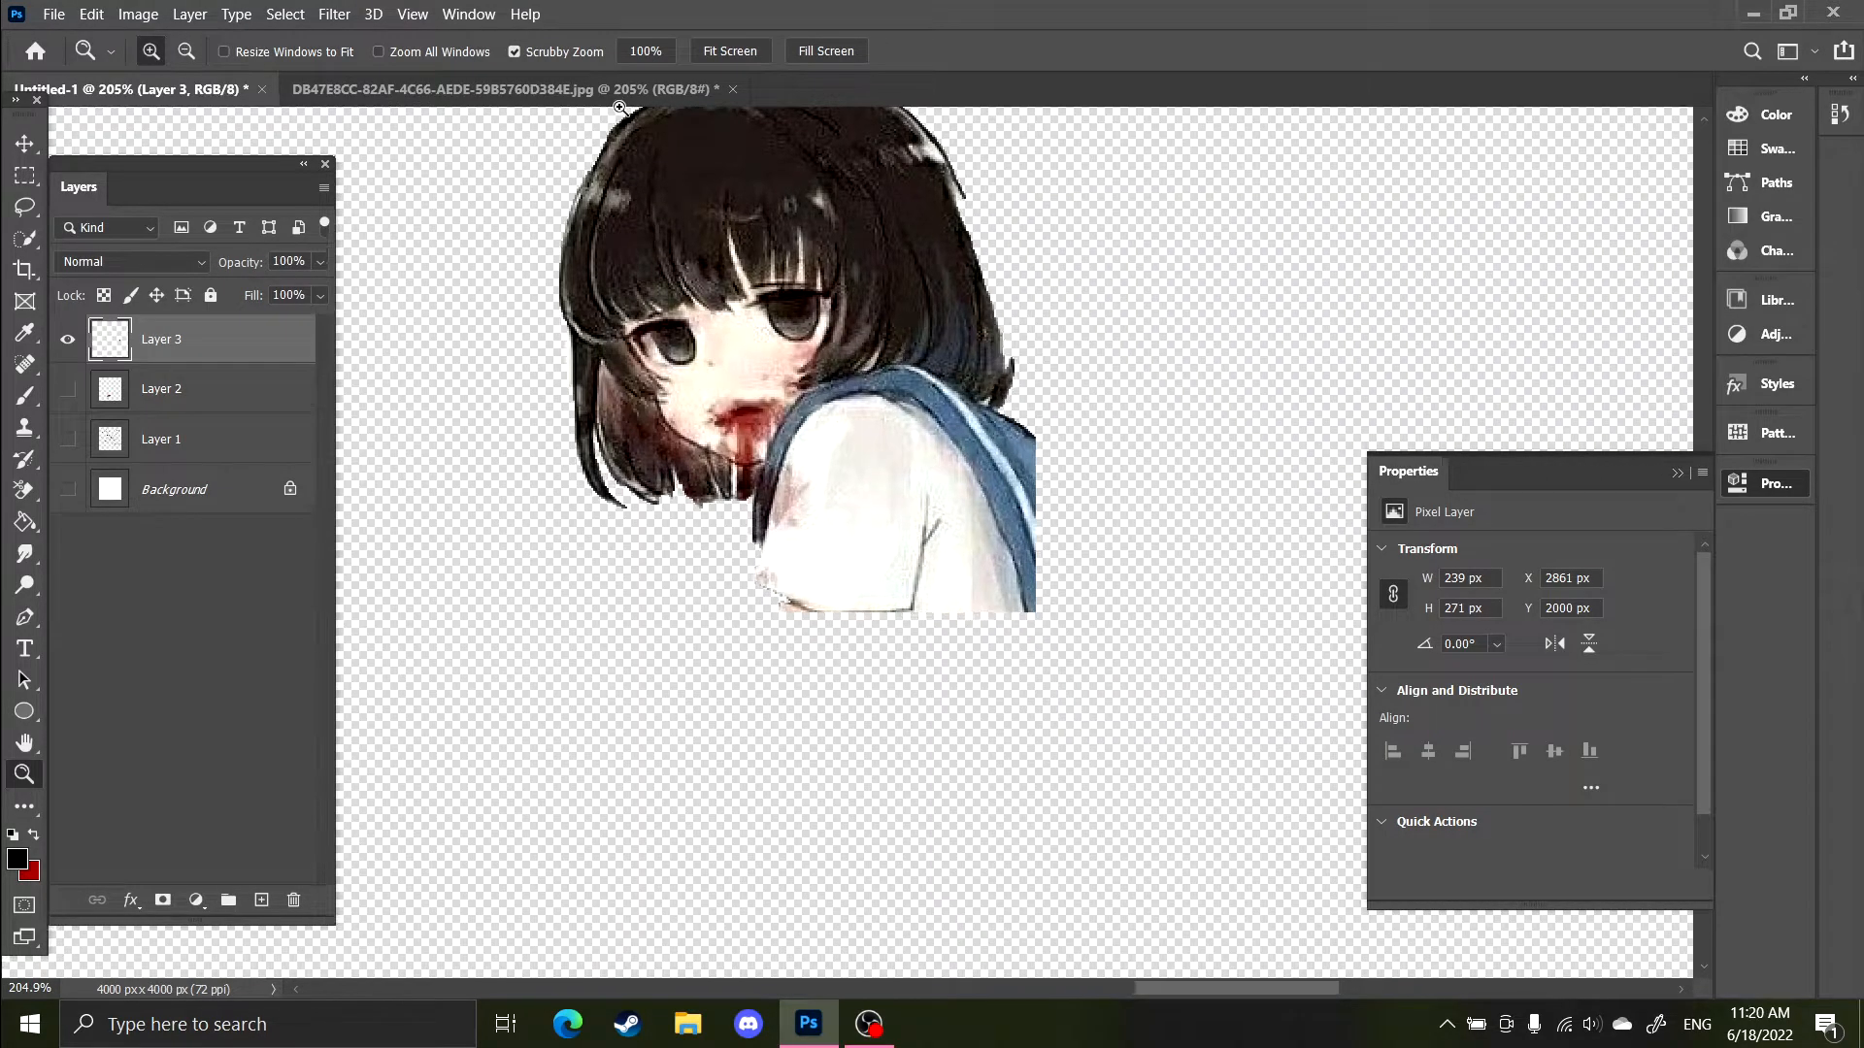
# Return to the girl's image and turn its current selection into a layer mask.
pyautogui.click(616, 109)
pyautogui.click(595, 95)
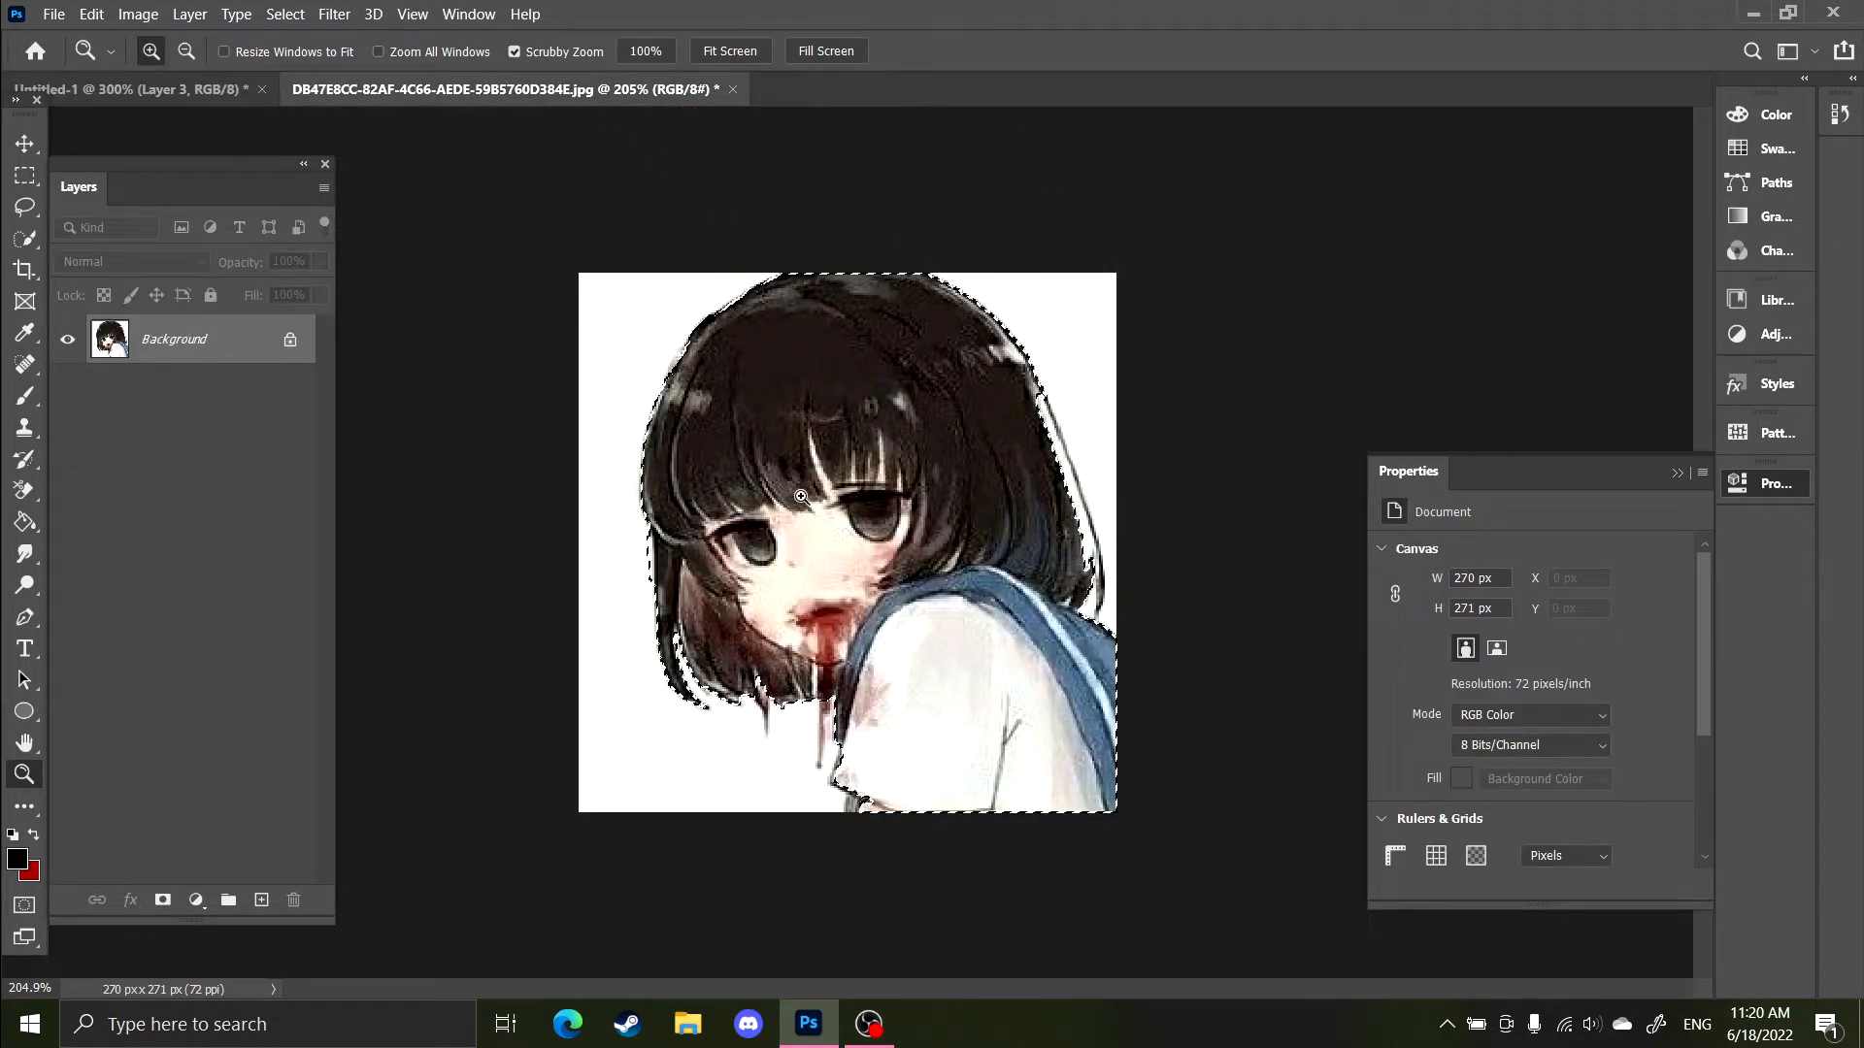
pyautogui.press('w')
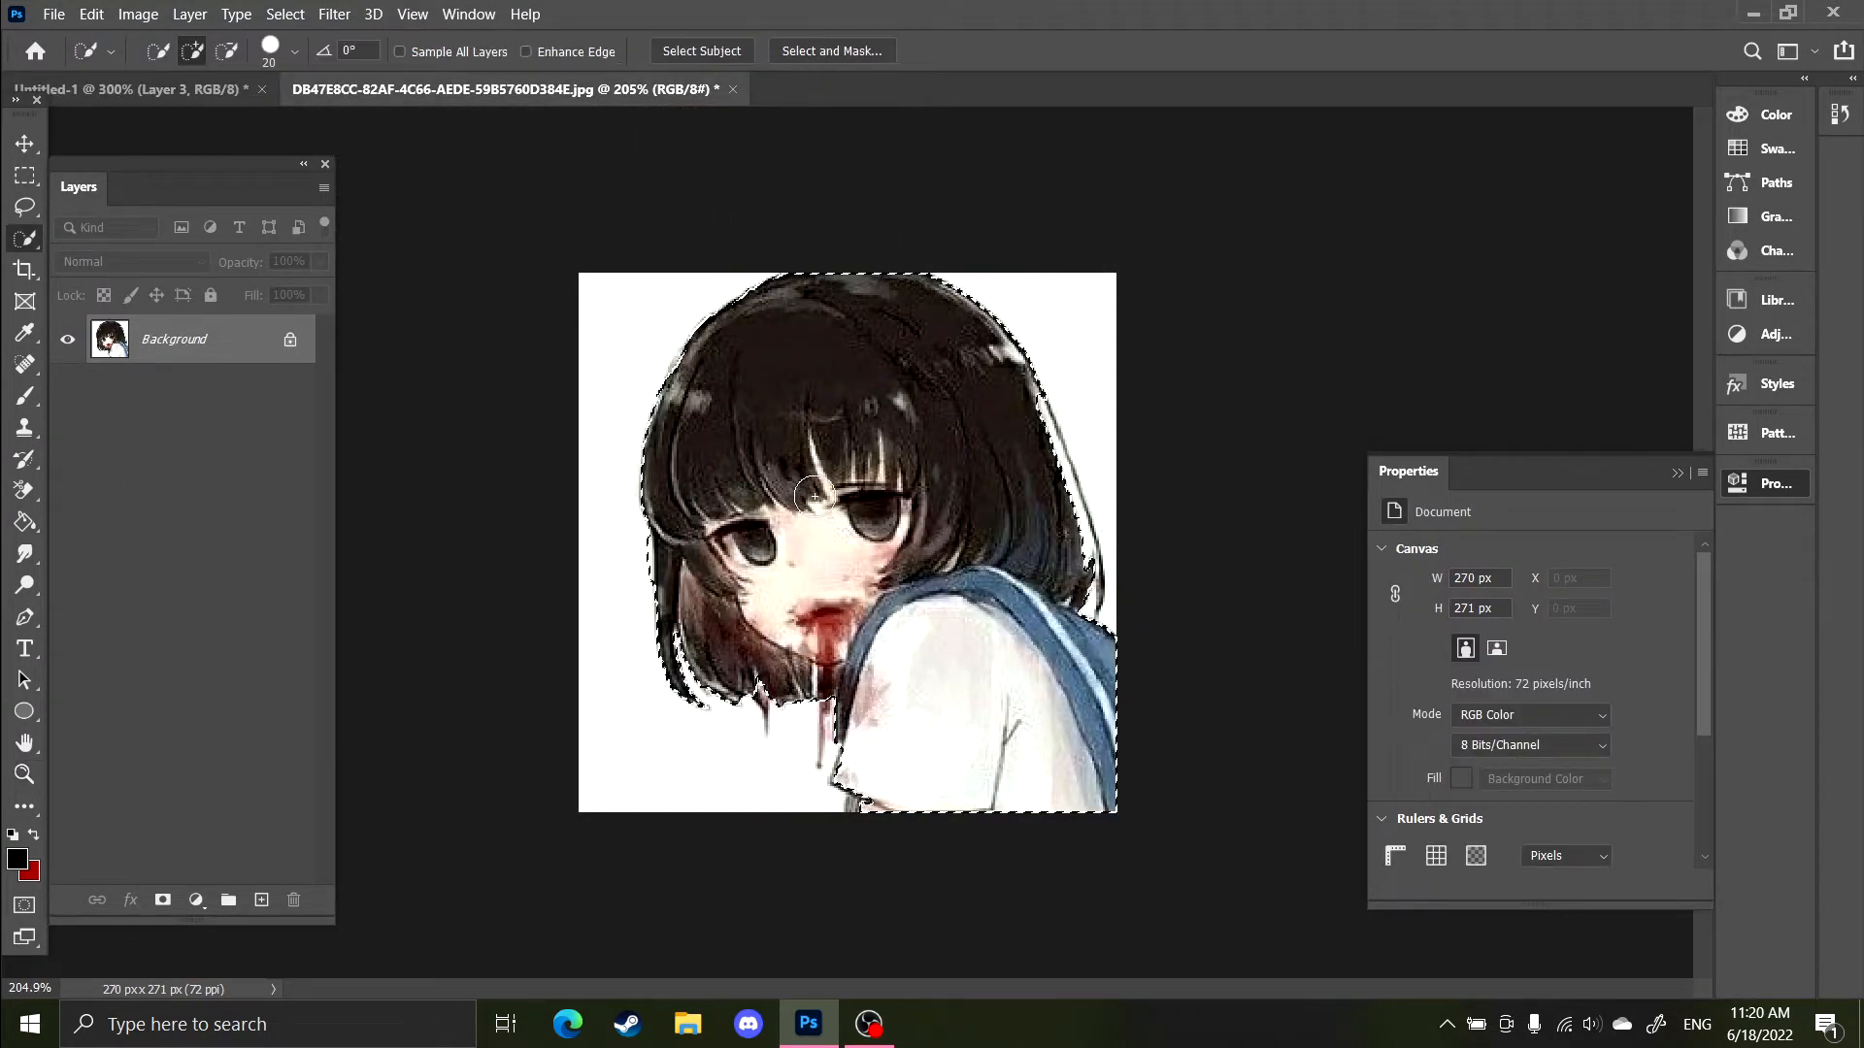
pyautogui.click(163, 902)
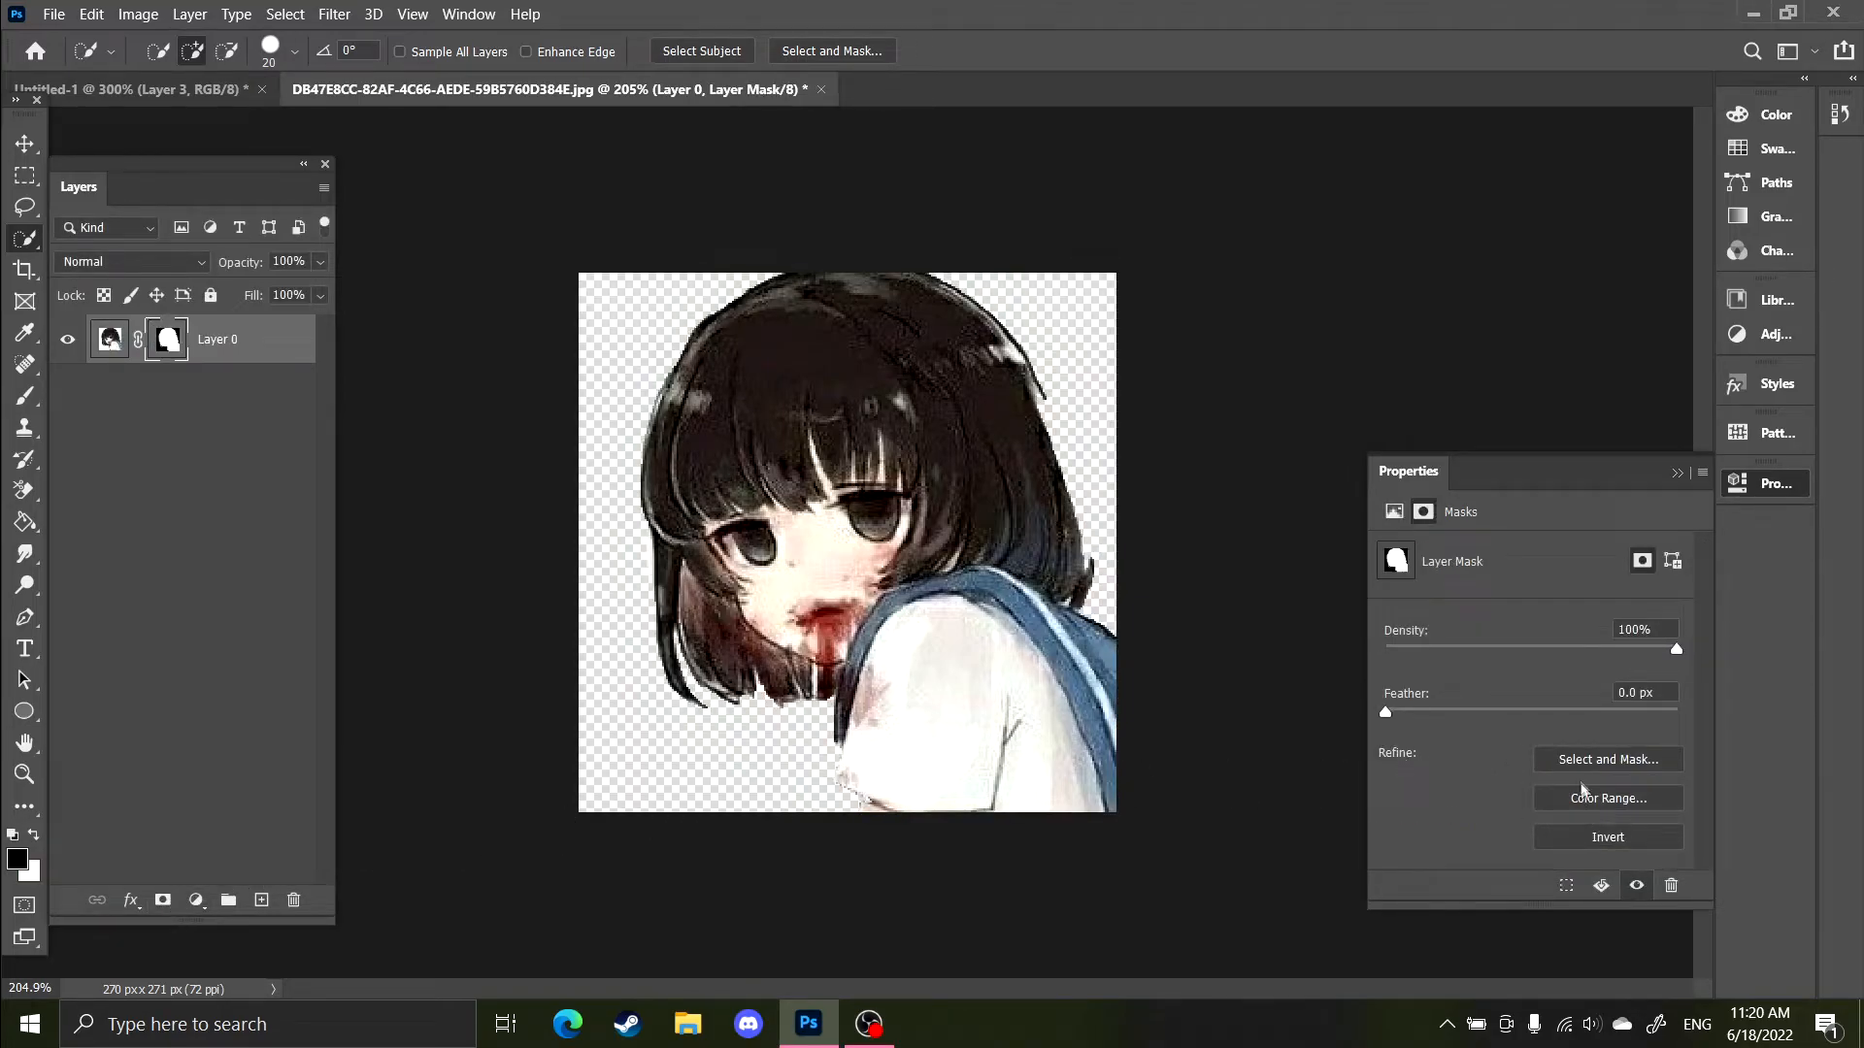
# Open Select and Mask for the girl's layer mask and set Smooth to 7 and Feather to 0.1 px.
pyautogui.click(1586, 760)
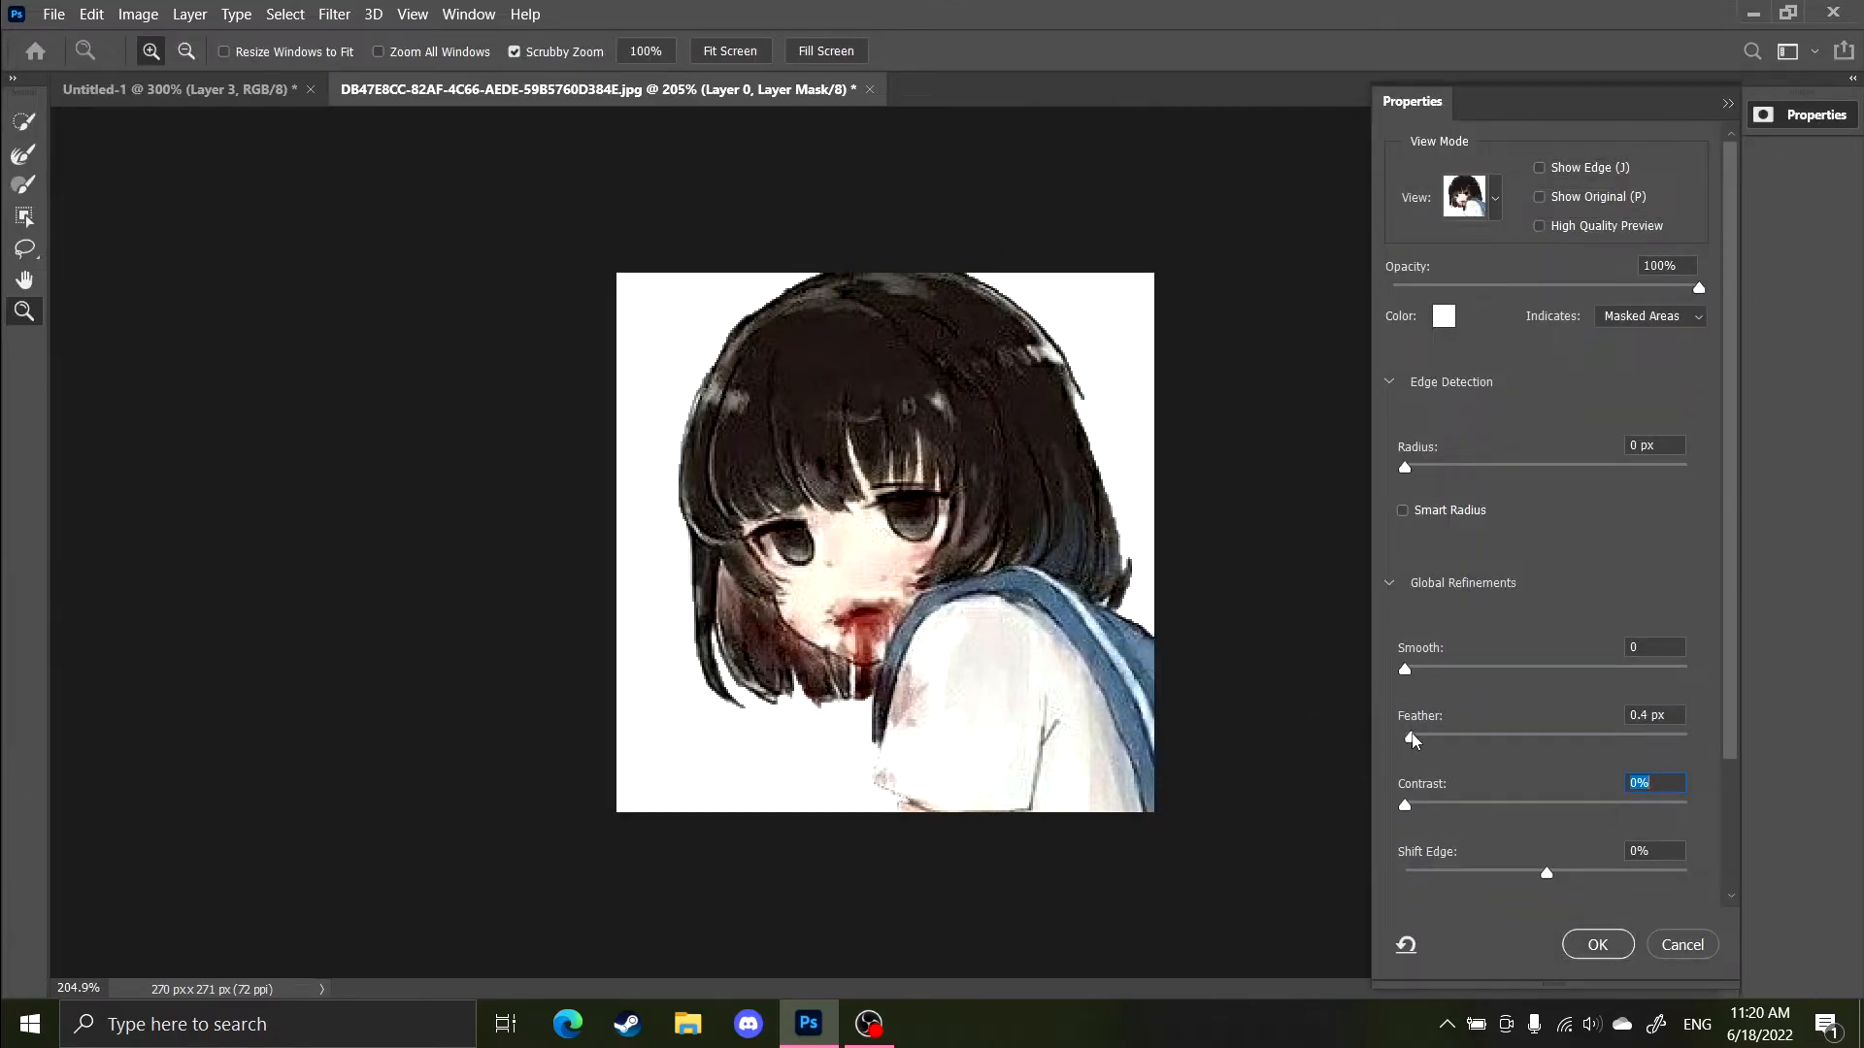
pyautogui.moveTo(1405, 669); pyautogui.dragTo(1425, 678)
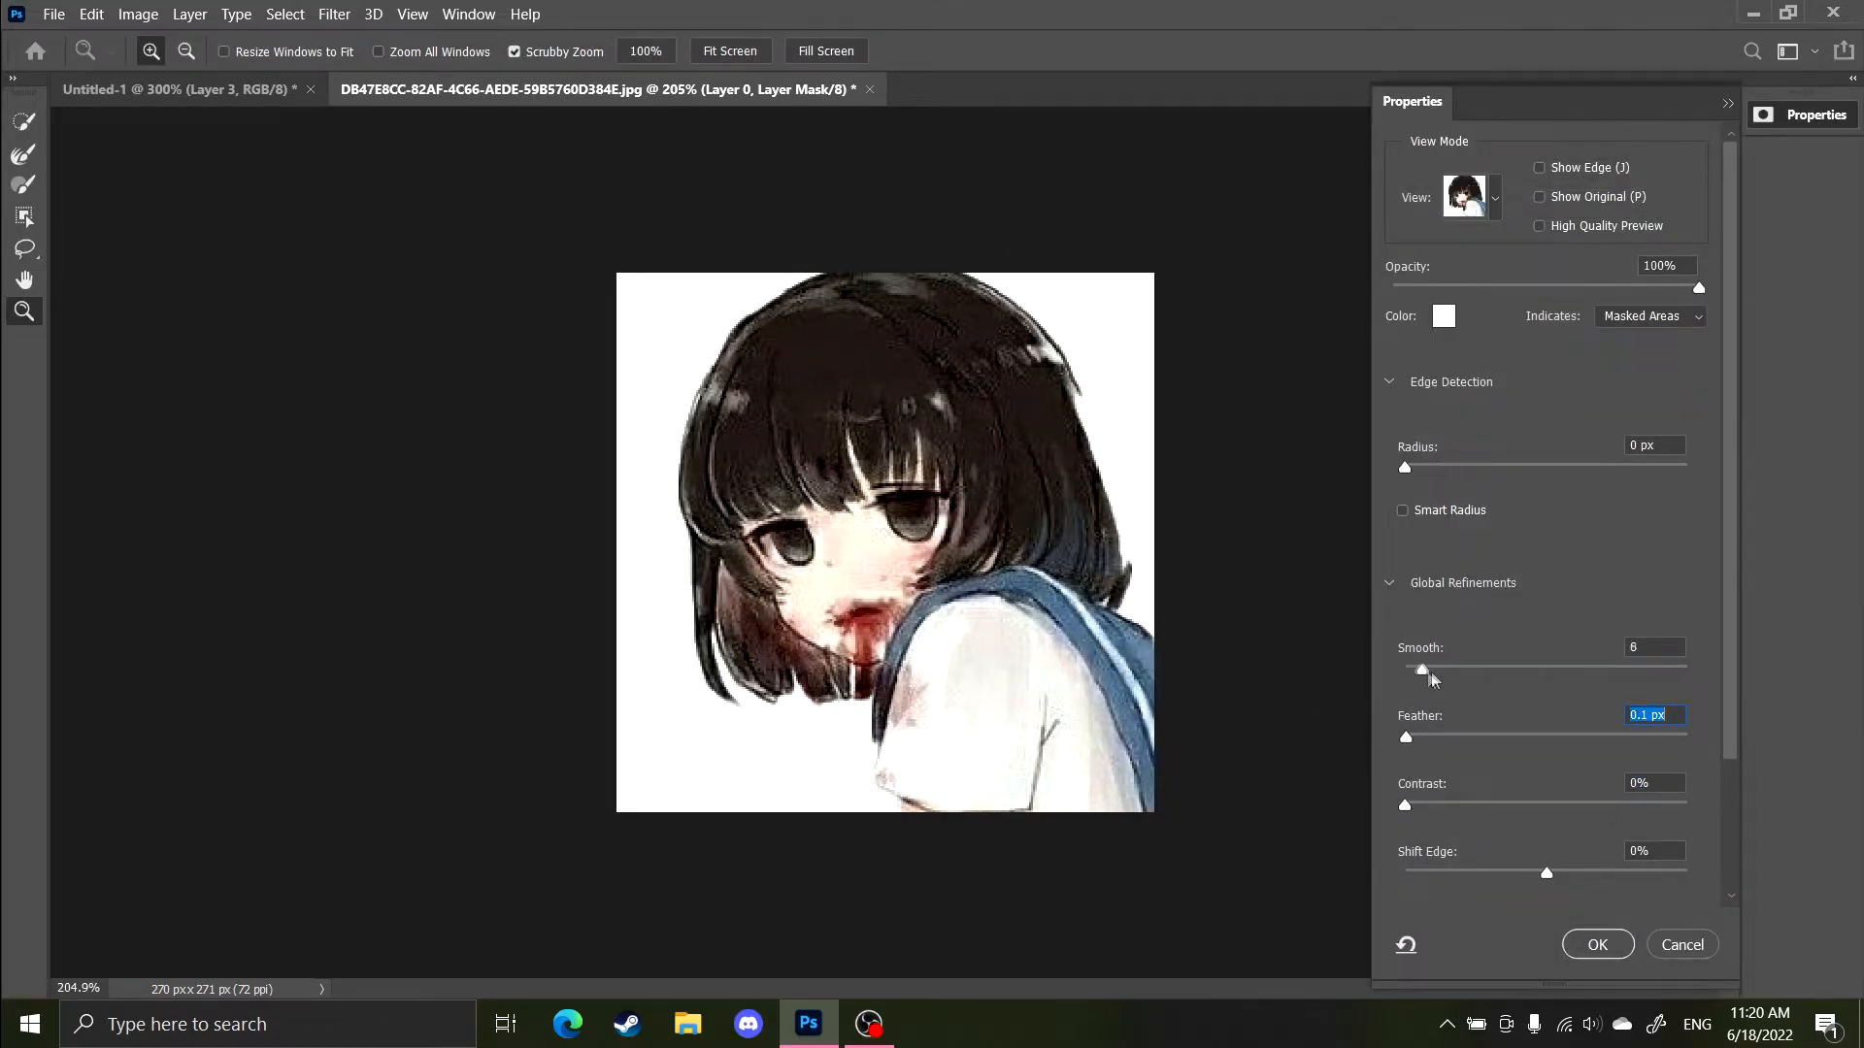
pyautogui.moveTo(1465, 683); pyautogui.dragTo(1443, 682)
pyautogui.moveTo(1441, 677)
pyautogui.mouseDown()
pyautogui.moveTo(1408, 678)
pyautogui.moveTo(1426, 677)
pyautogui.mouseUp()
pyautogui.click(932, 813)
pyautogui.click(933, 813)
pyautogui.press('space')
pyautogui.moveTo(961, 827); pyautogui.dragTo(984, 808)
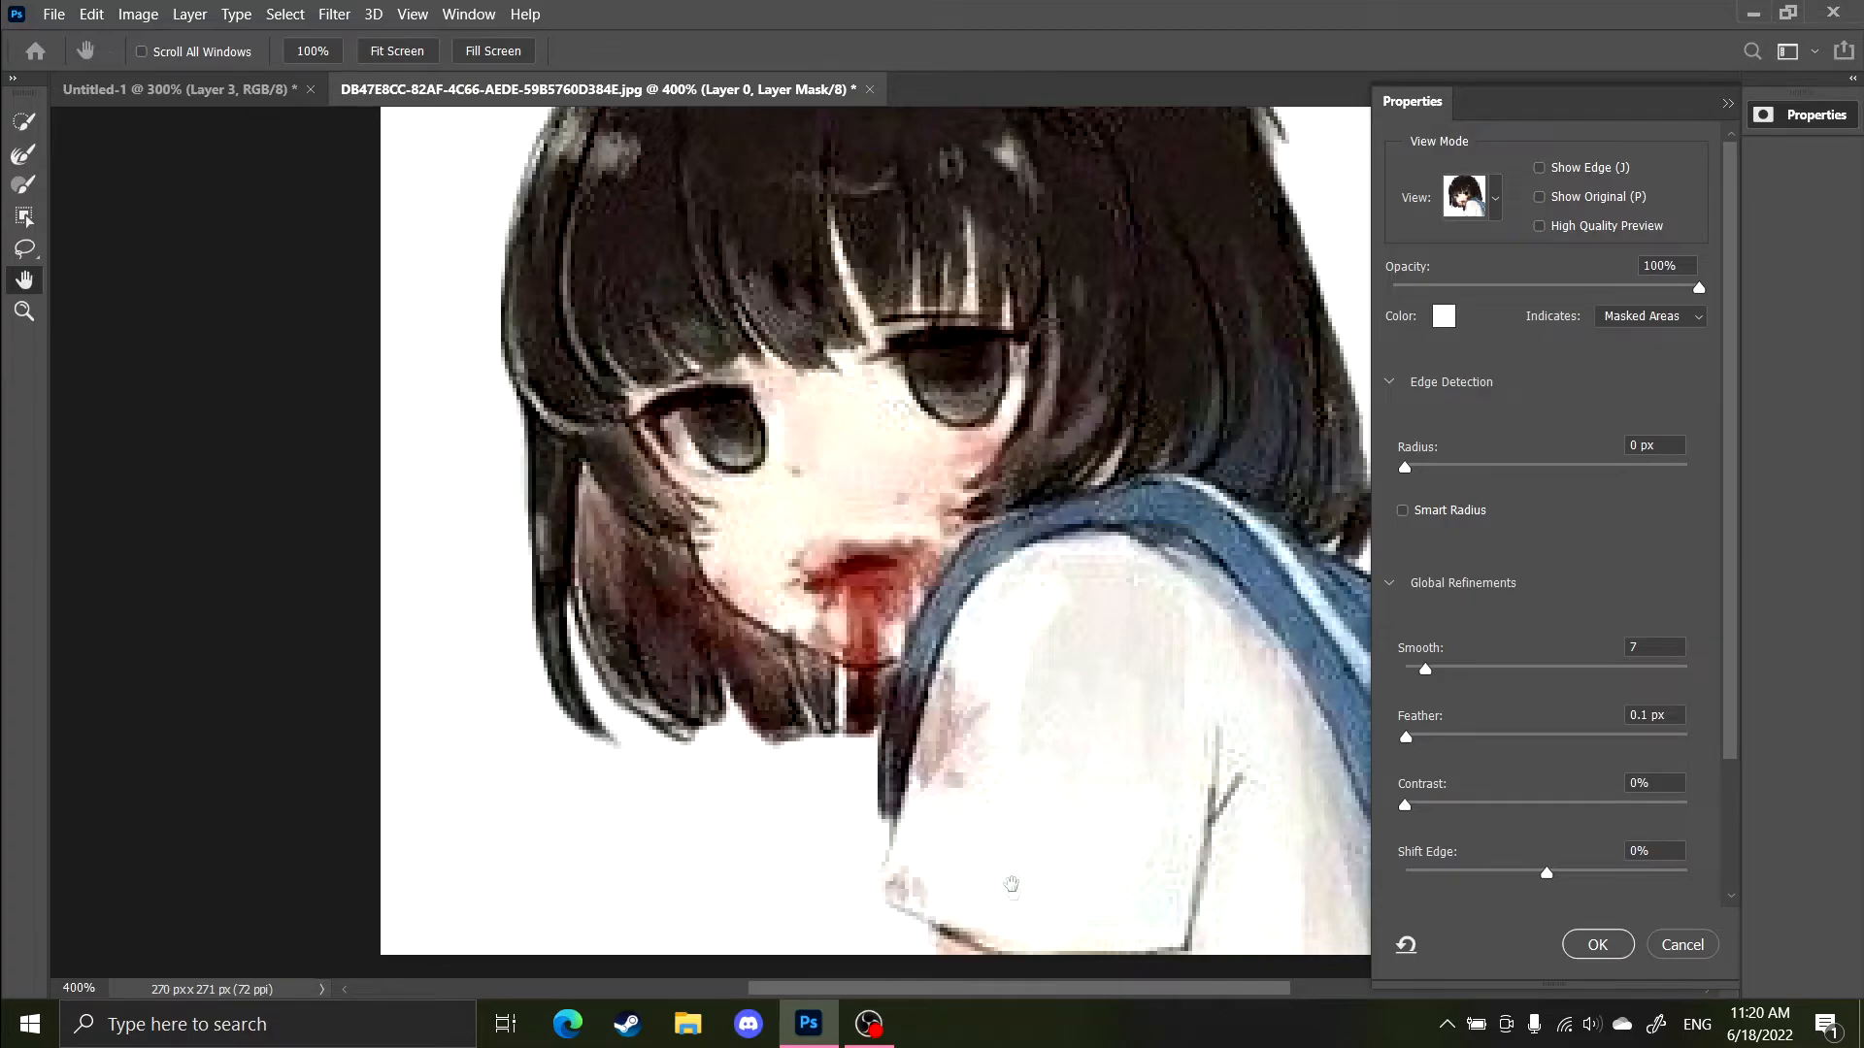
# Set the mask's Contrast to 43% and Feather to 1.4 px, and accept the edge refinements.
pyautogui.moveTo(1412, 807); pyautogui.dragTo(1500, 797)
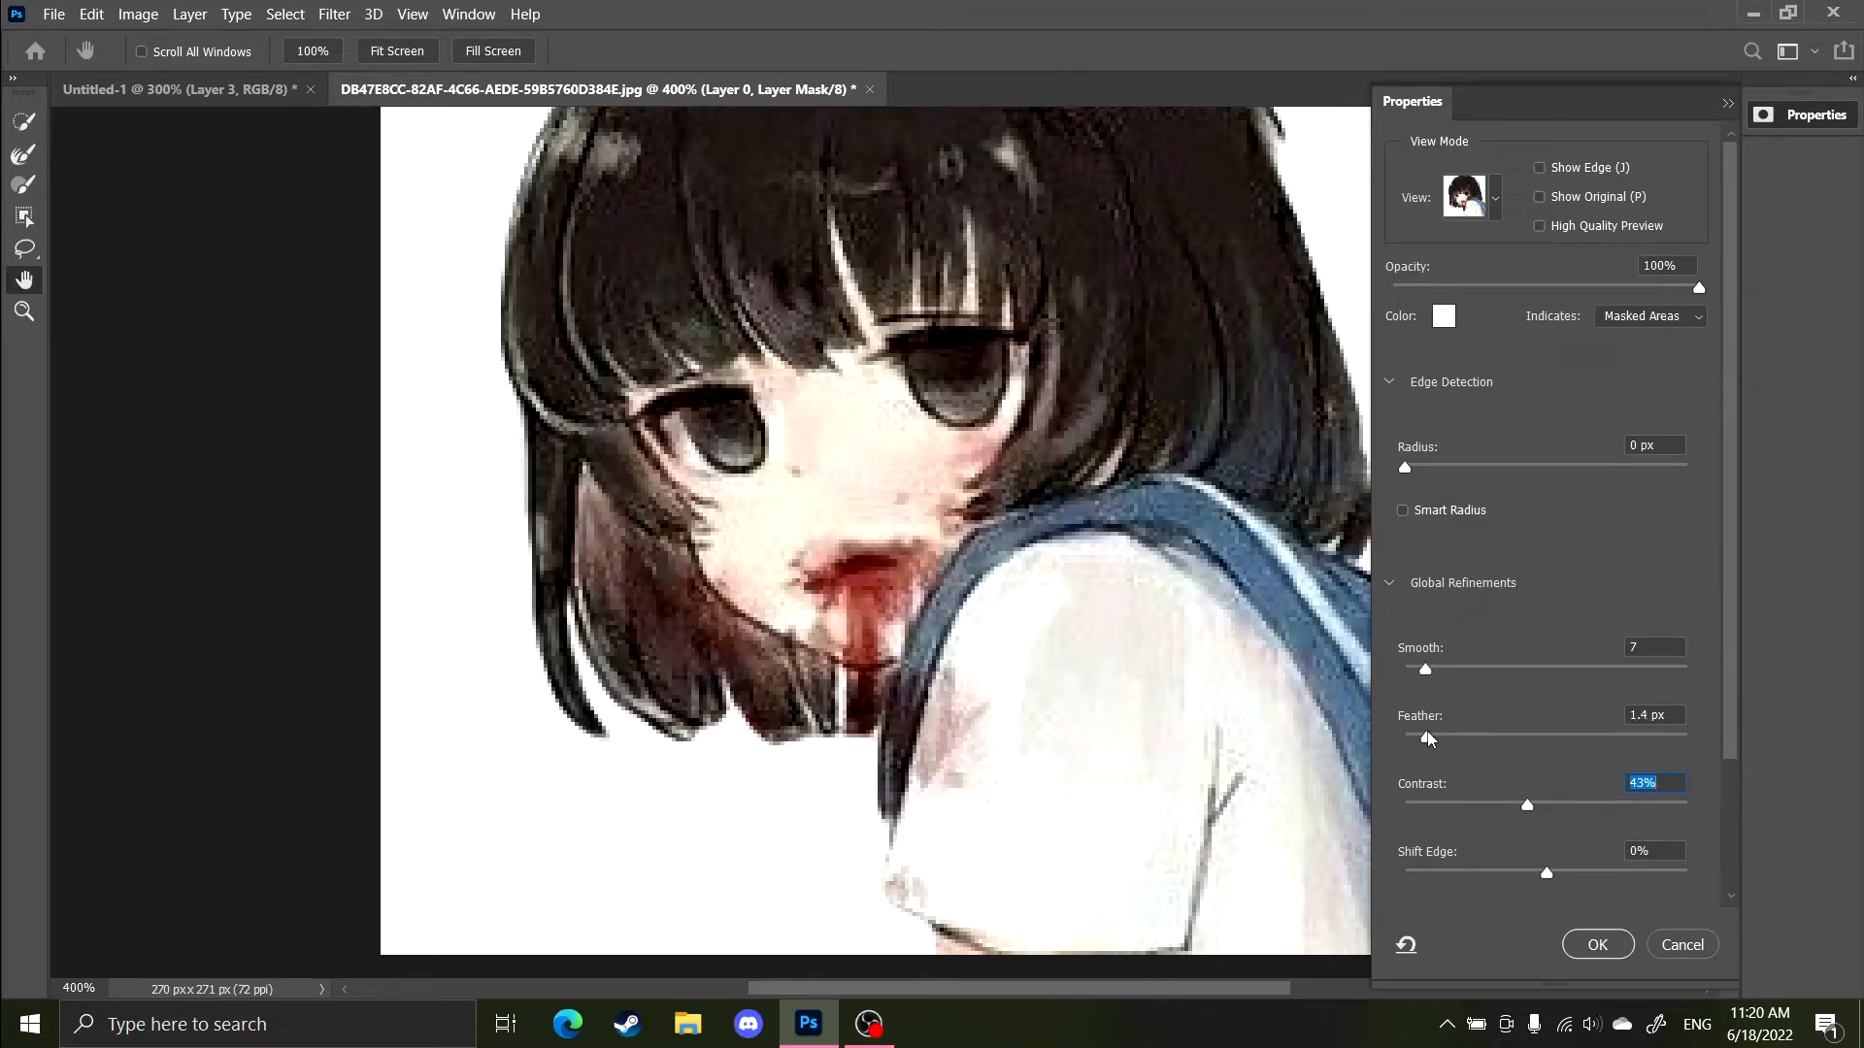
pyautogui.moveTo(1064, 647); pyautogui.dragTo(1014, 684)
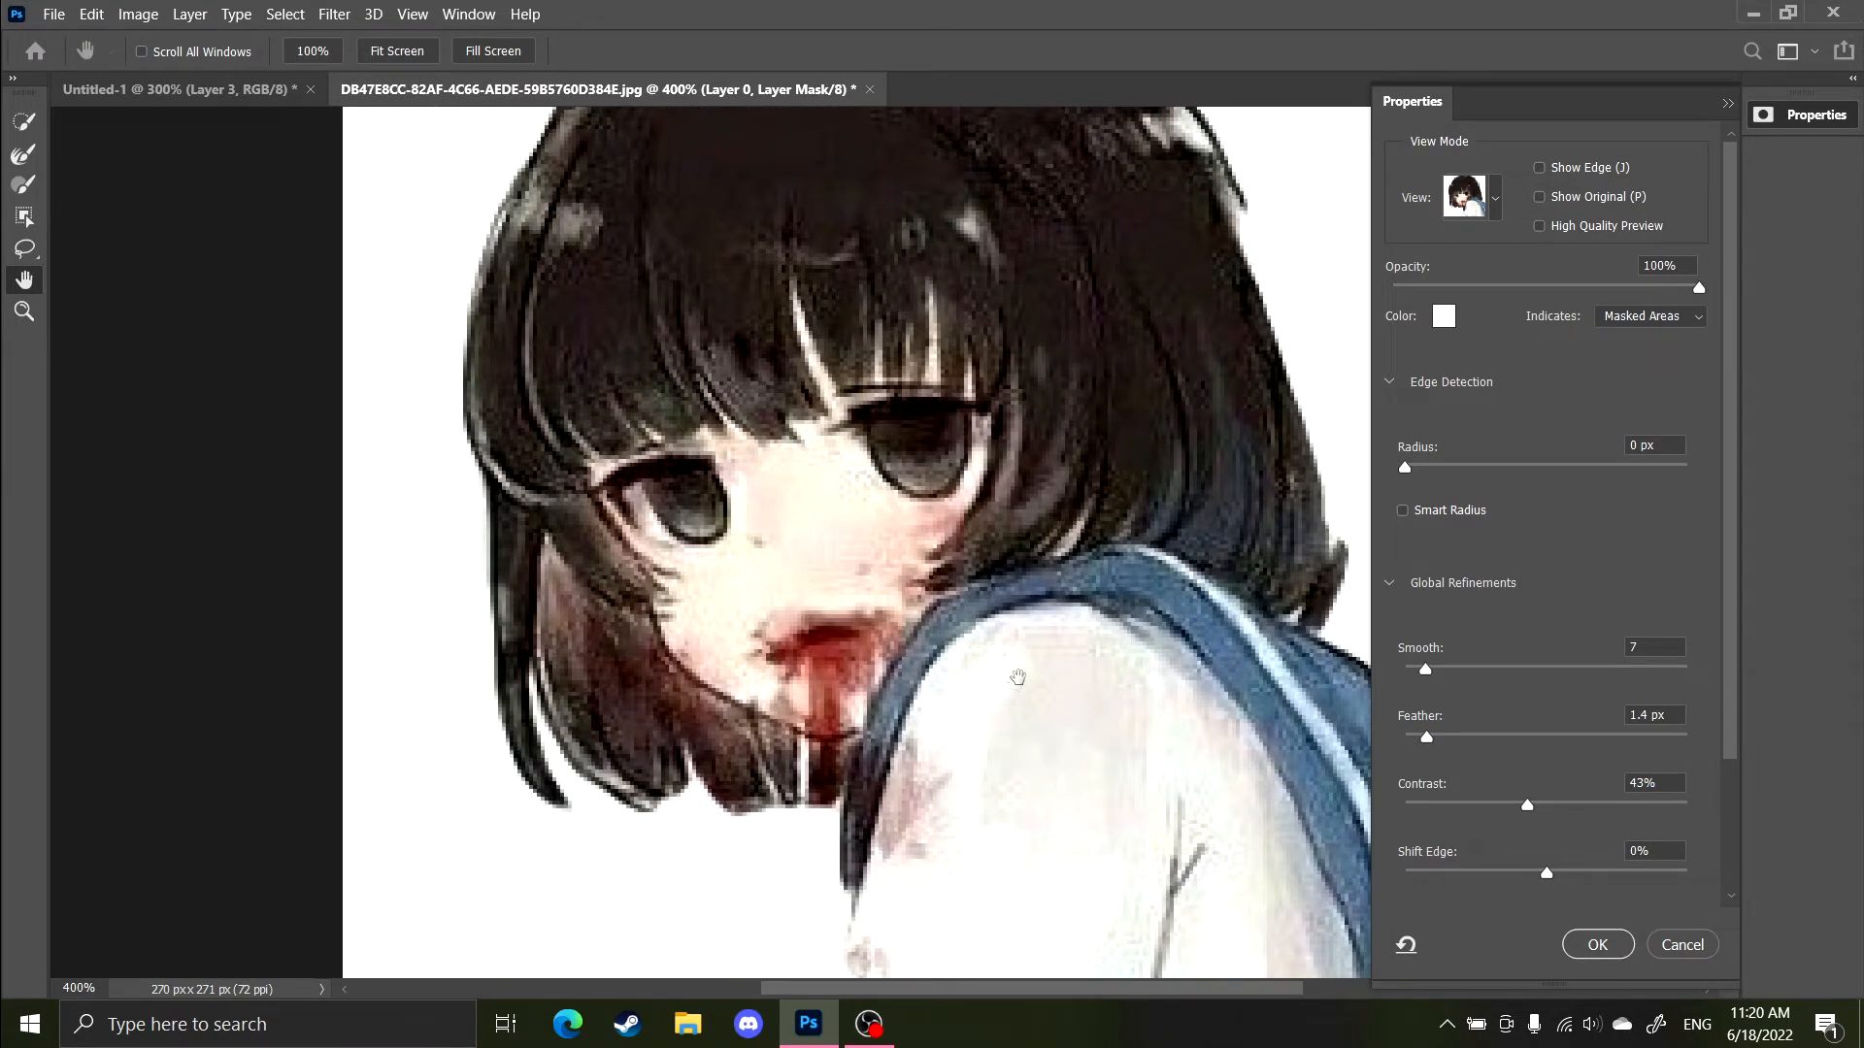
pyautogui.scroll(-3, 1012, 606)
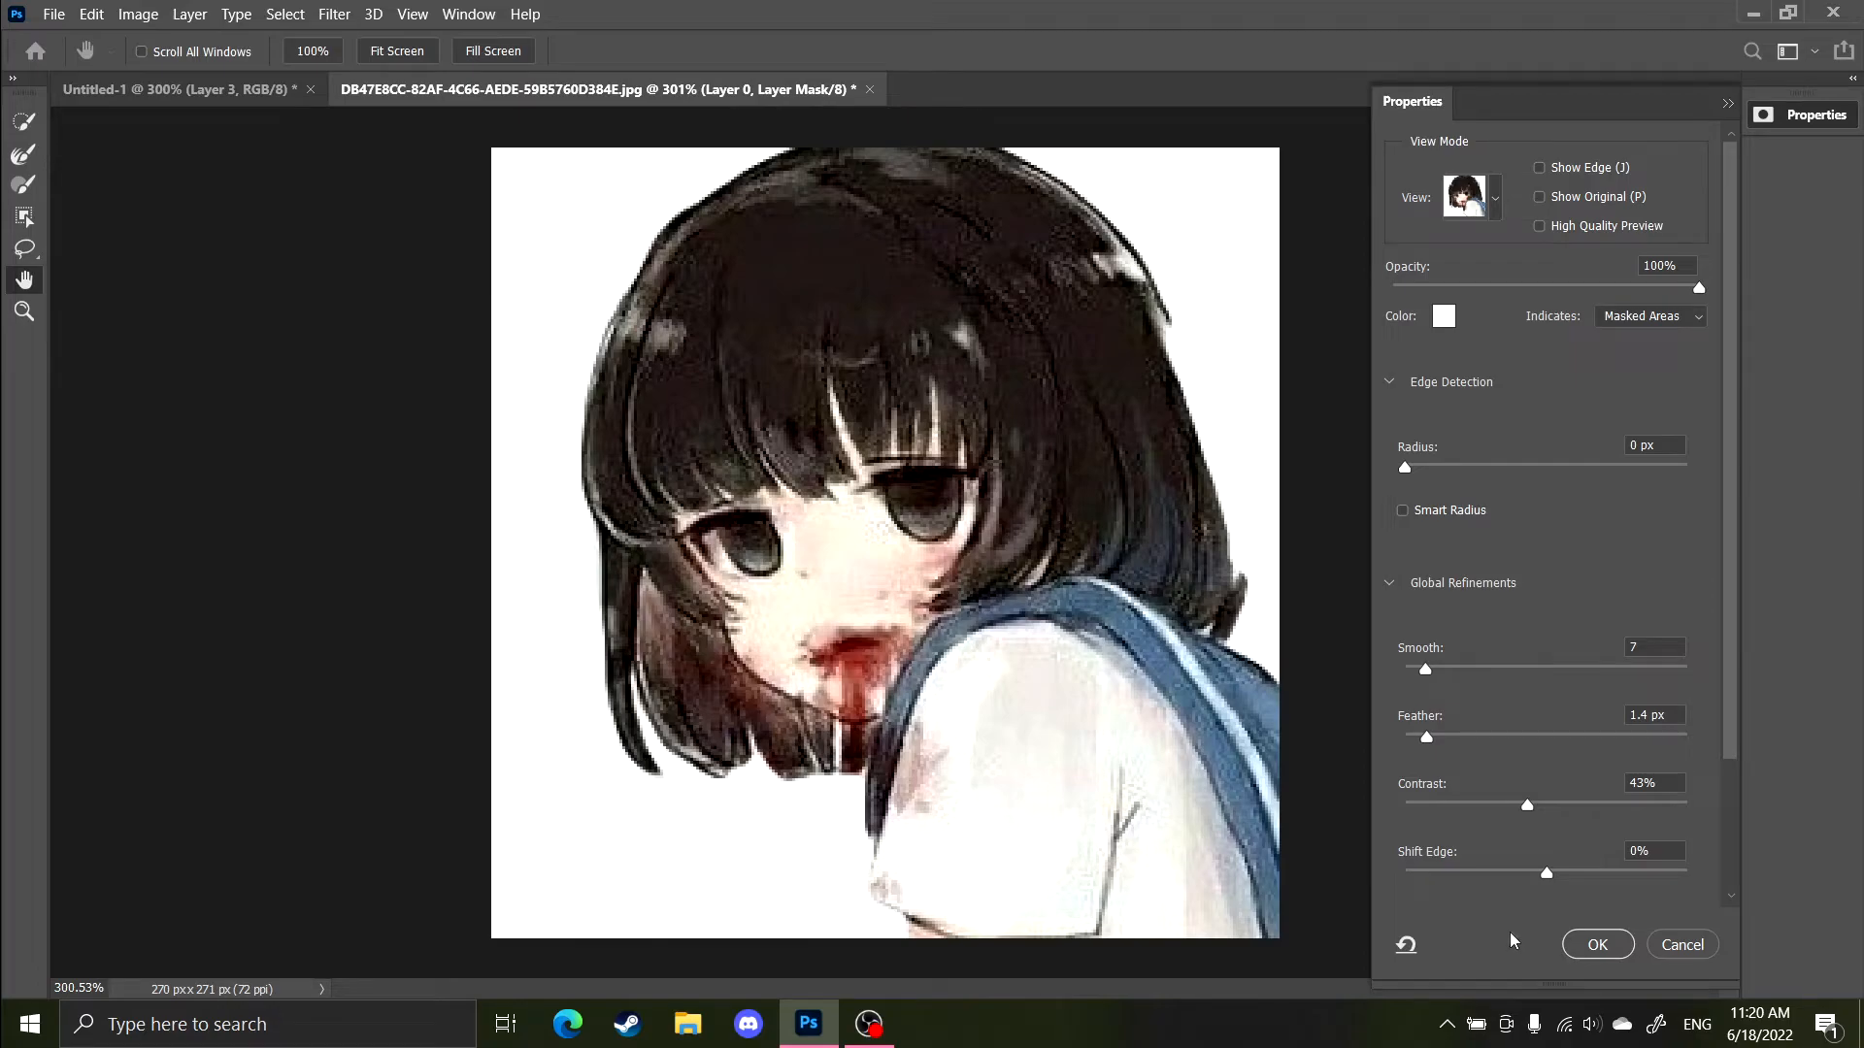
pyautogui.click(1596, 945)
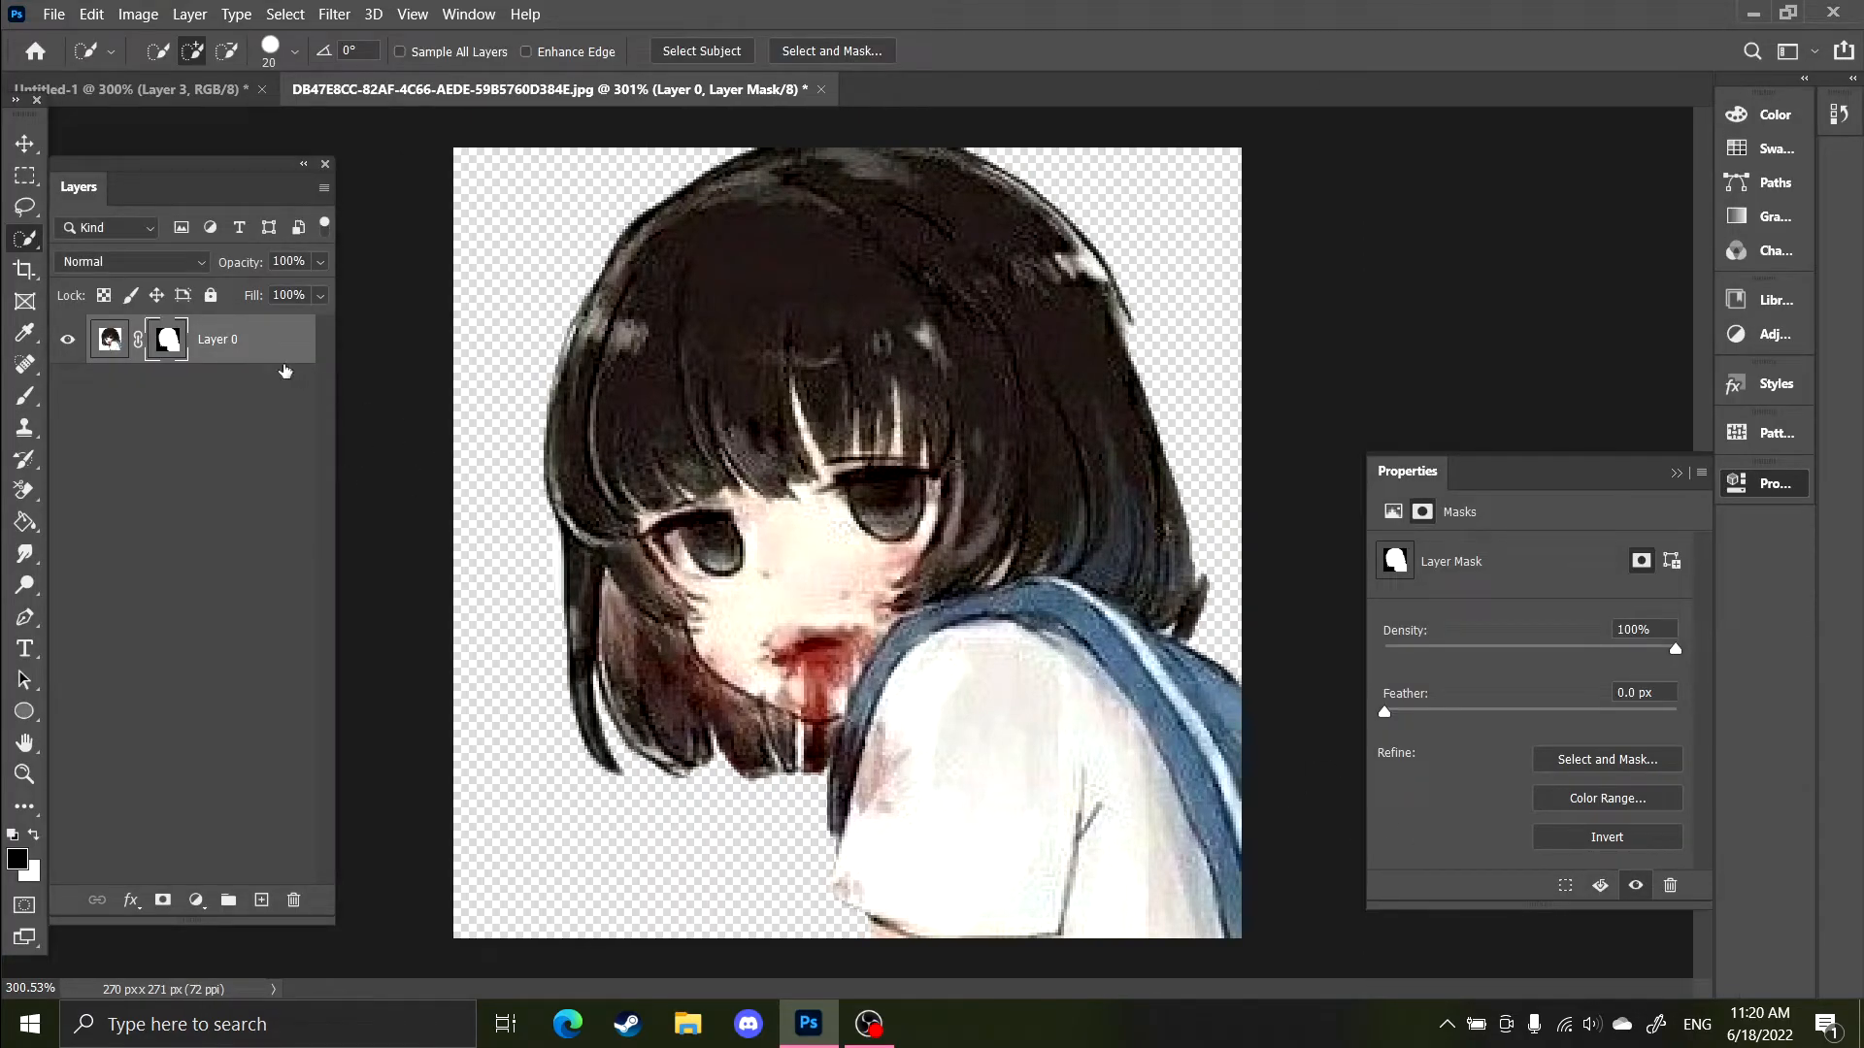
# Apply the girl's layer mask permanently to Layer 0.
pyautogui.scroll(-2, 1151, 718)
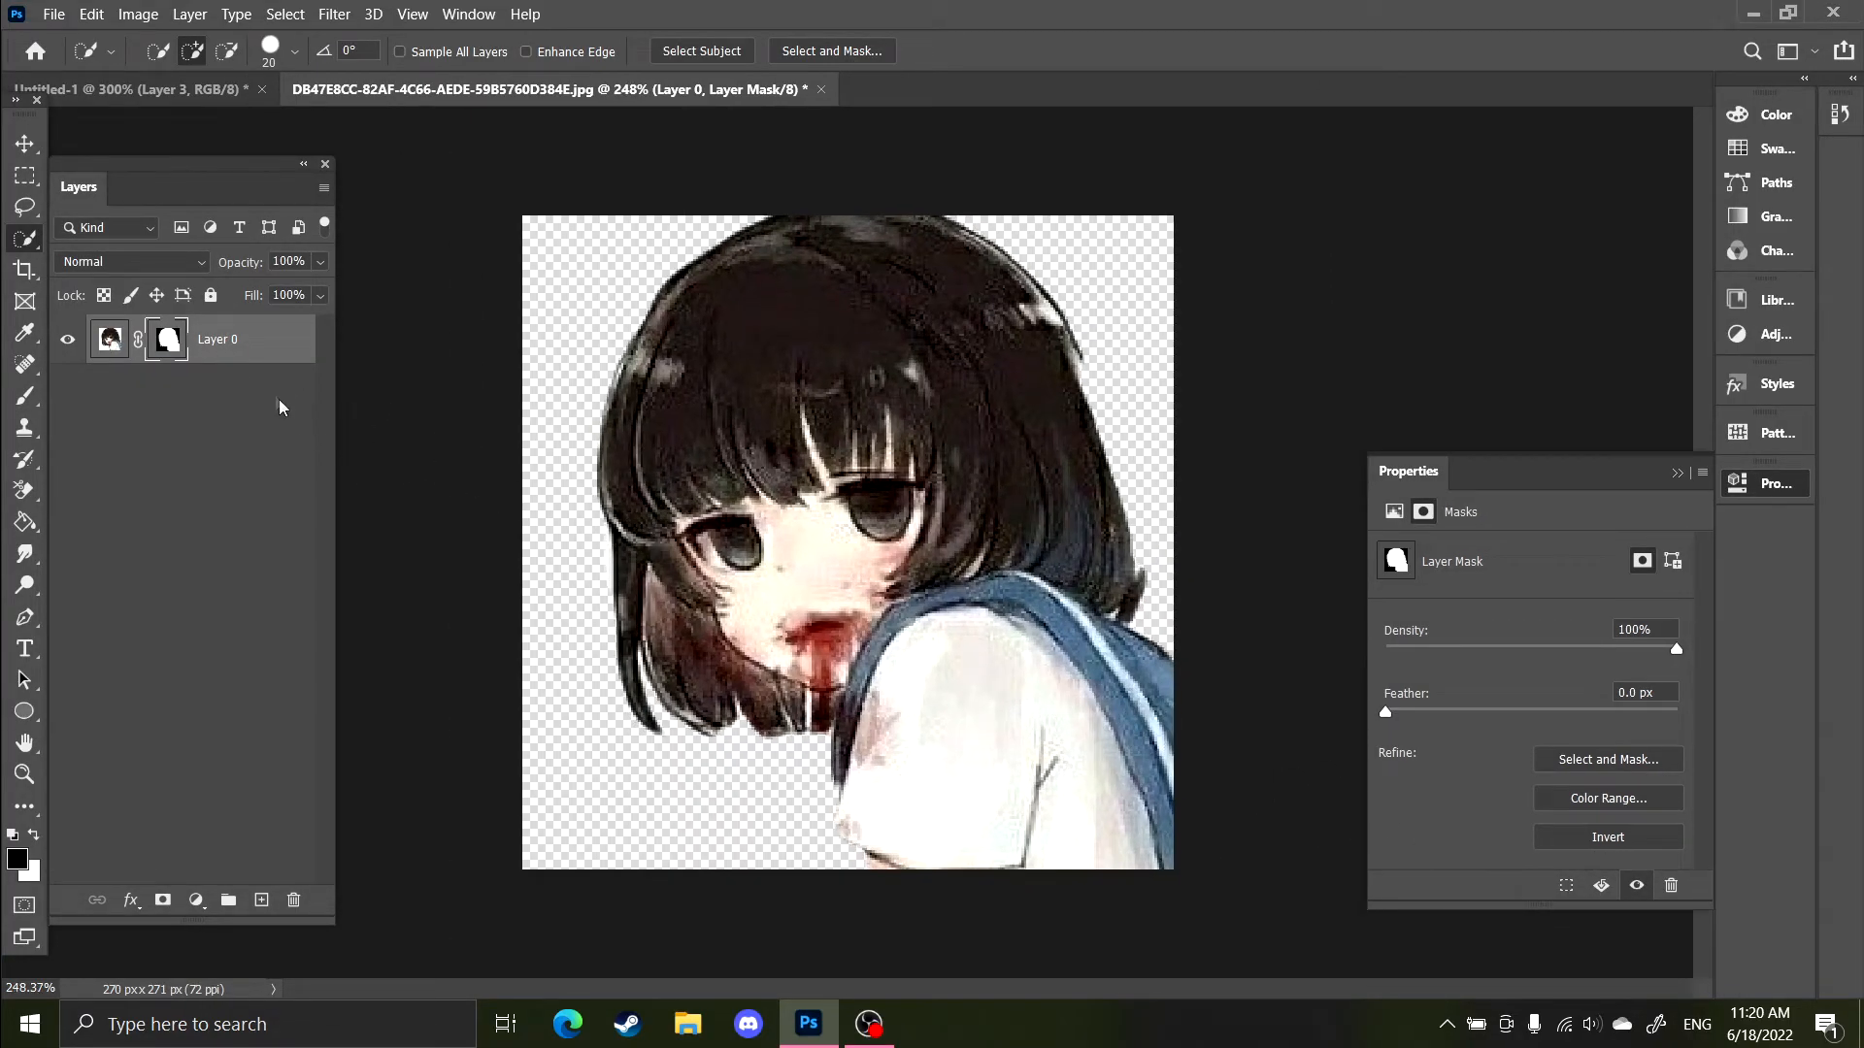
pyautogui.rightClick(167, 349)
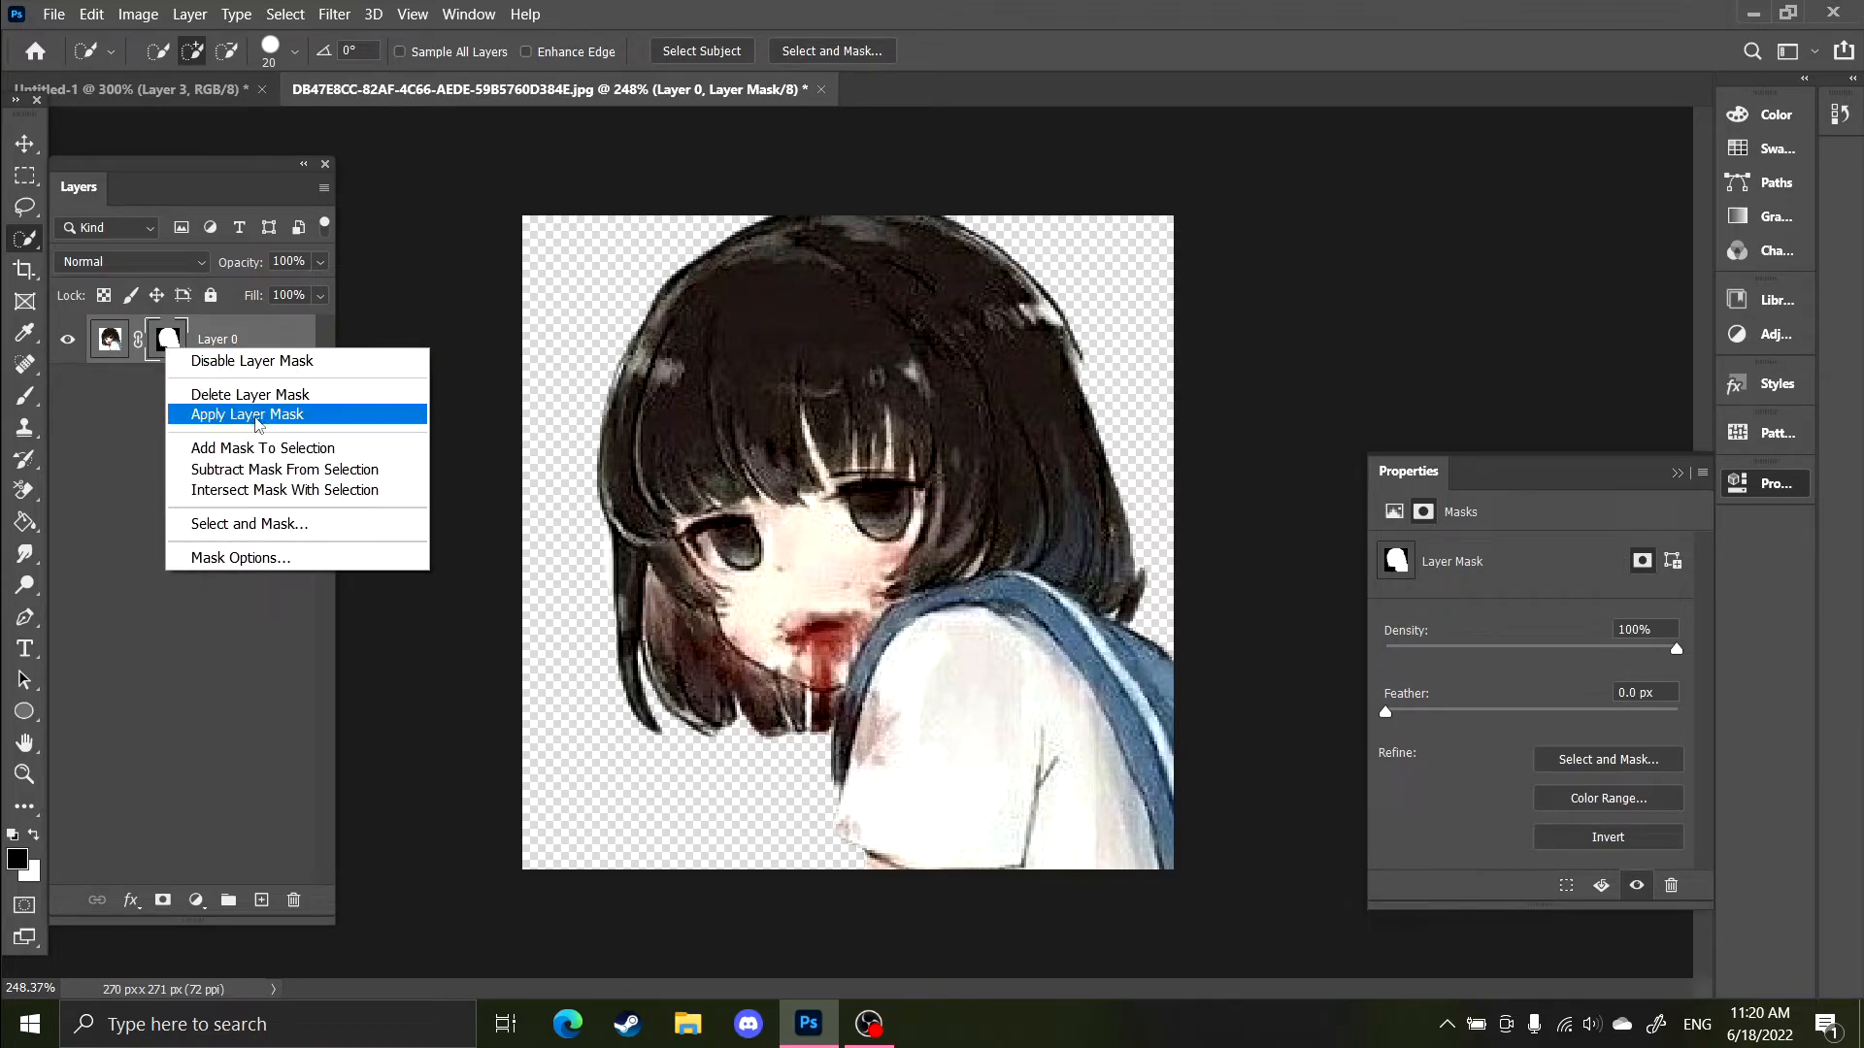
pyautogui.click(257, 415)
# Examine the masked girl's edges up close and switch from the Background Eraser to the standard Eraser tool.
pyautogui.press('z')
pyautogui.click(1206, 395)
pyautogui.click(1294, 628)
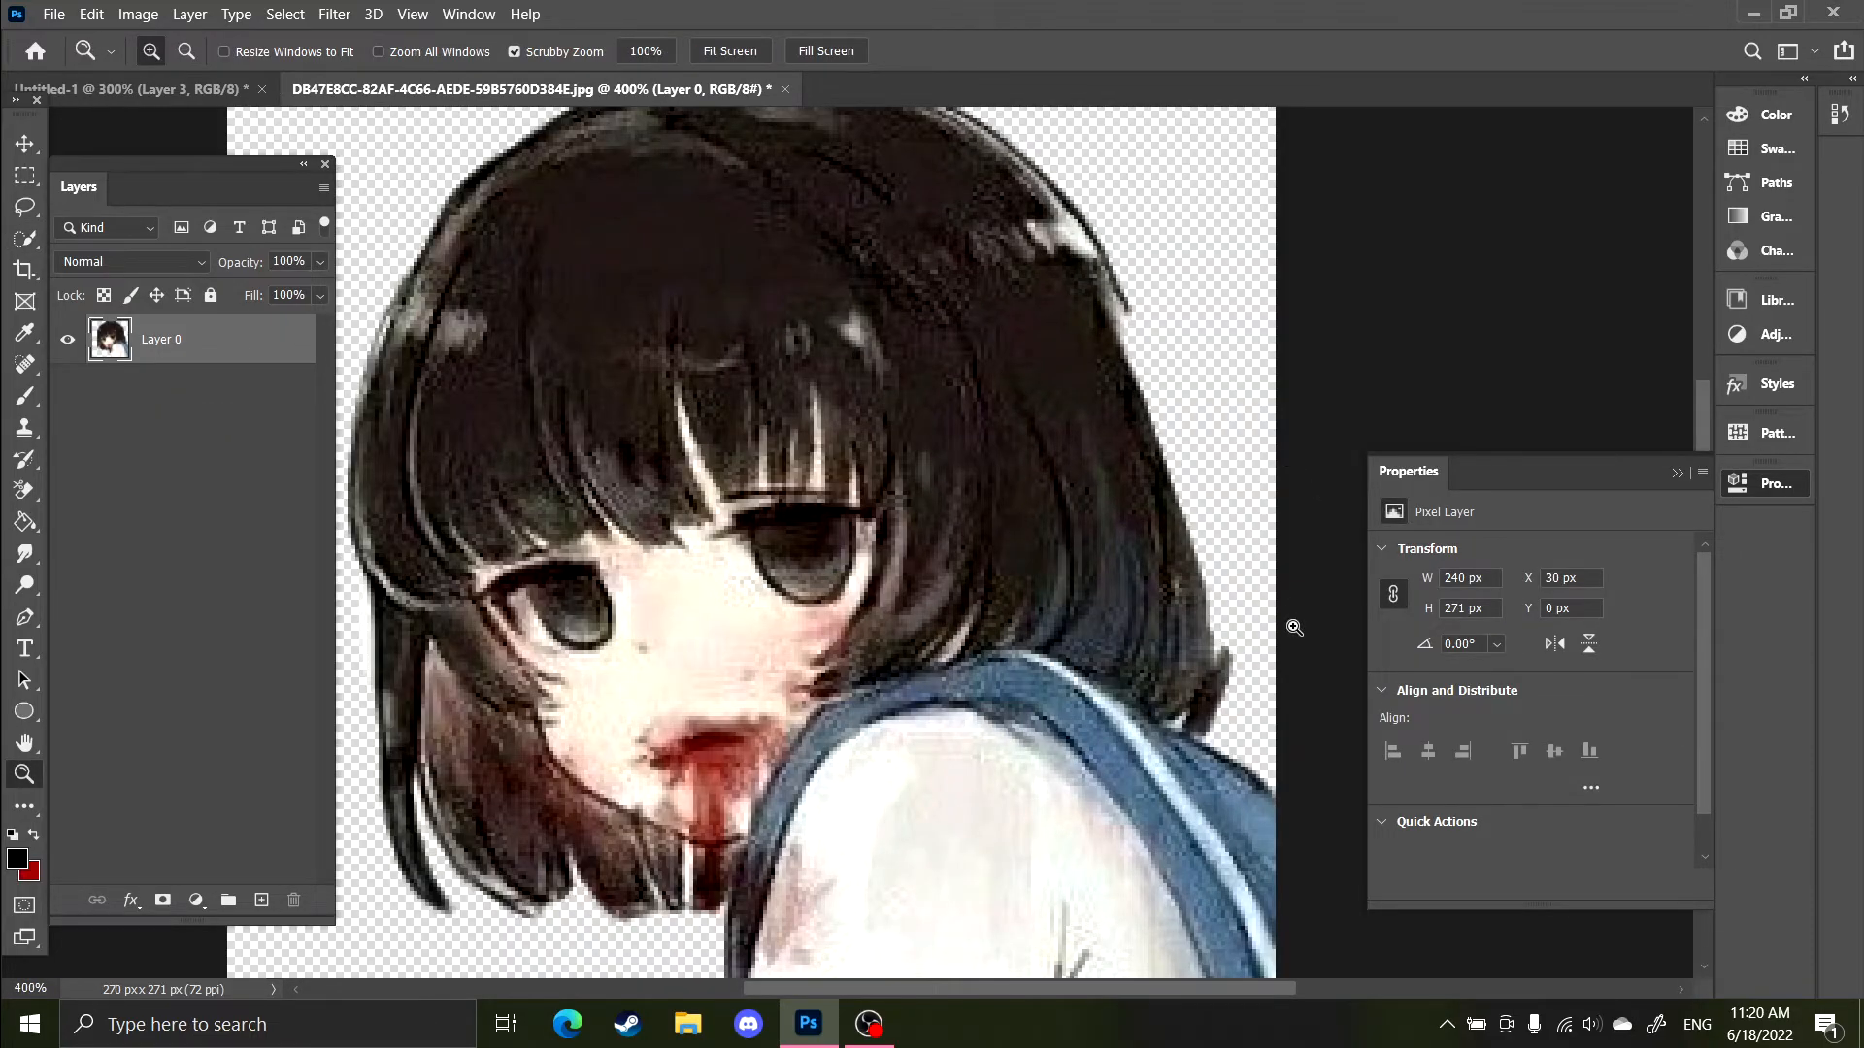
pyautogui.hotkey('ctrl', '0')
pyautogui.press('e')
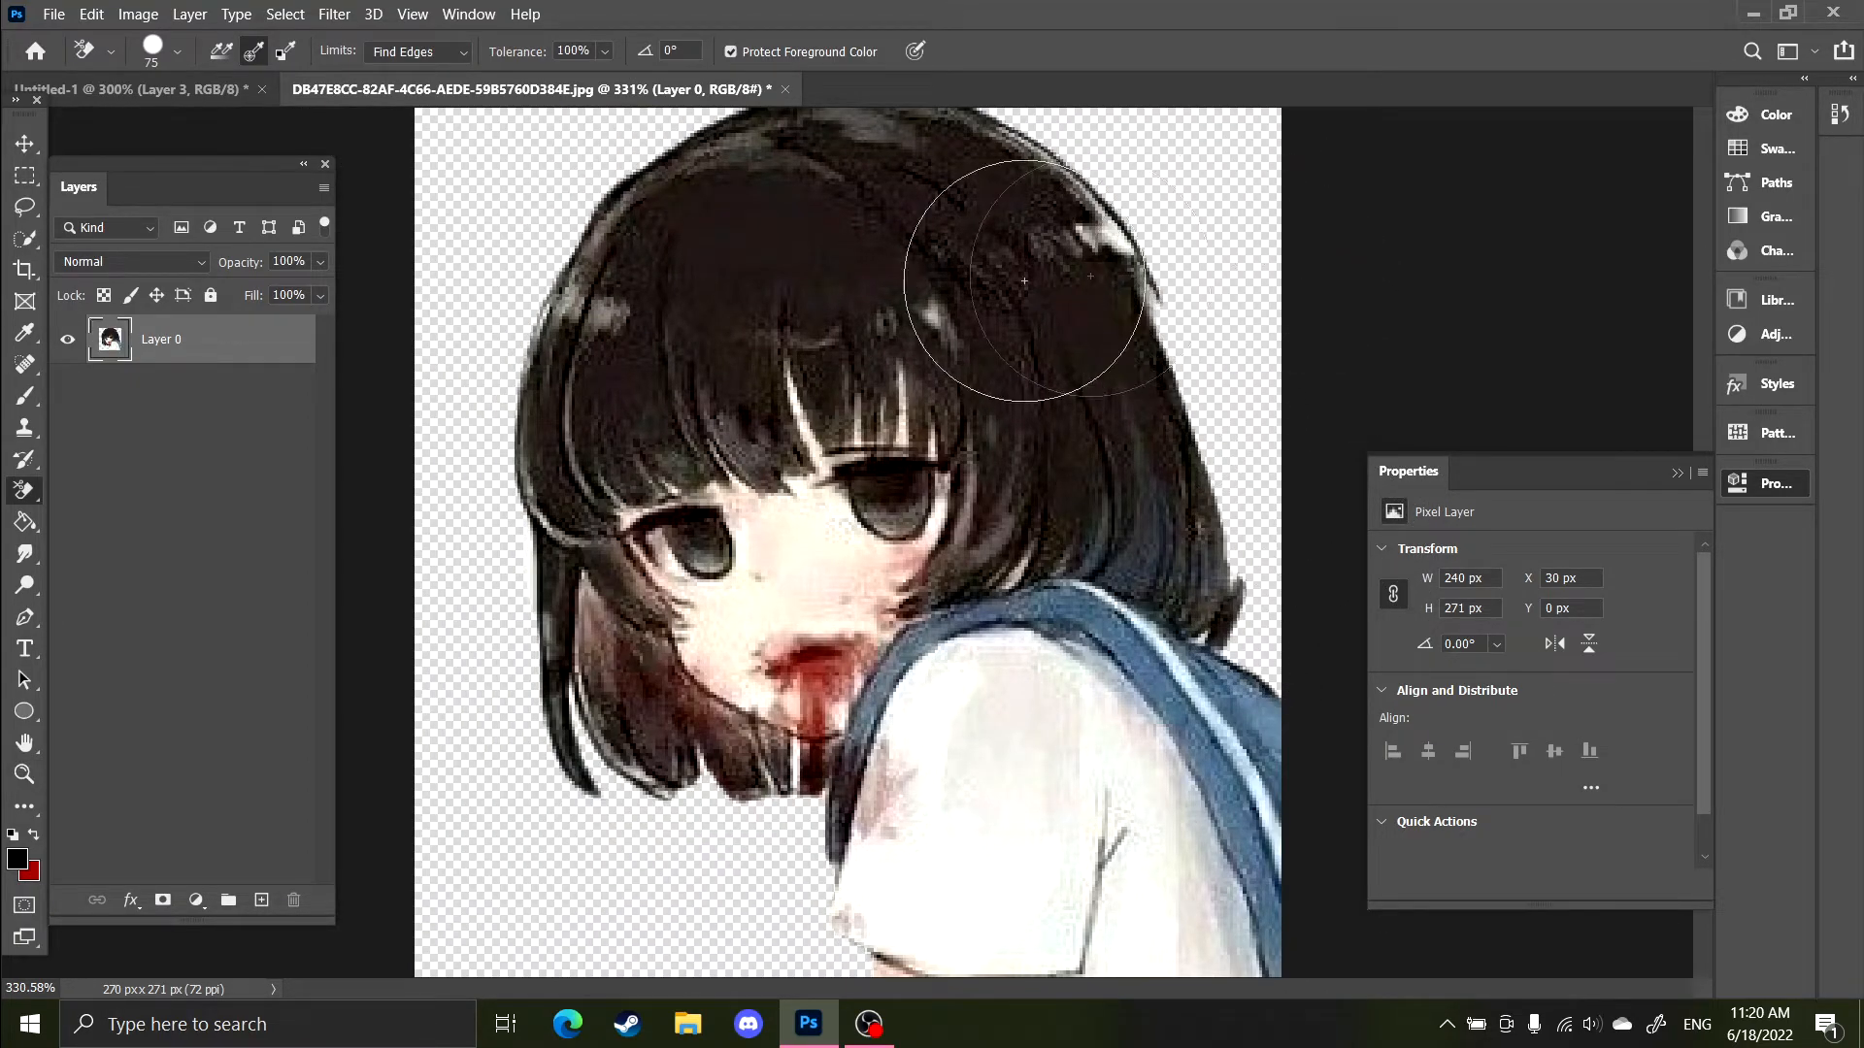
pyautogui.hotkey('shift', 'e')
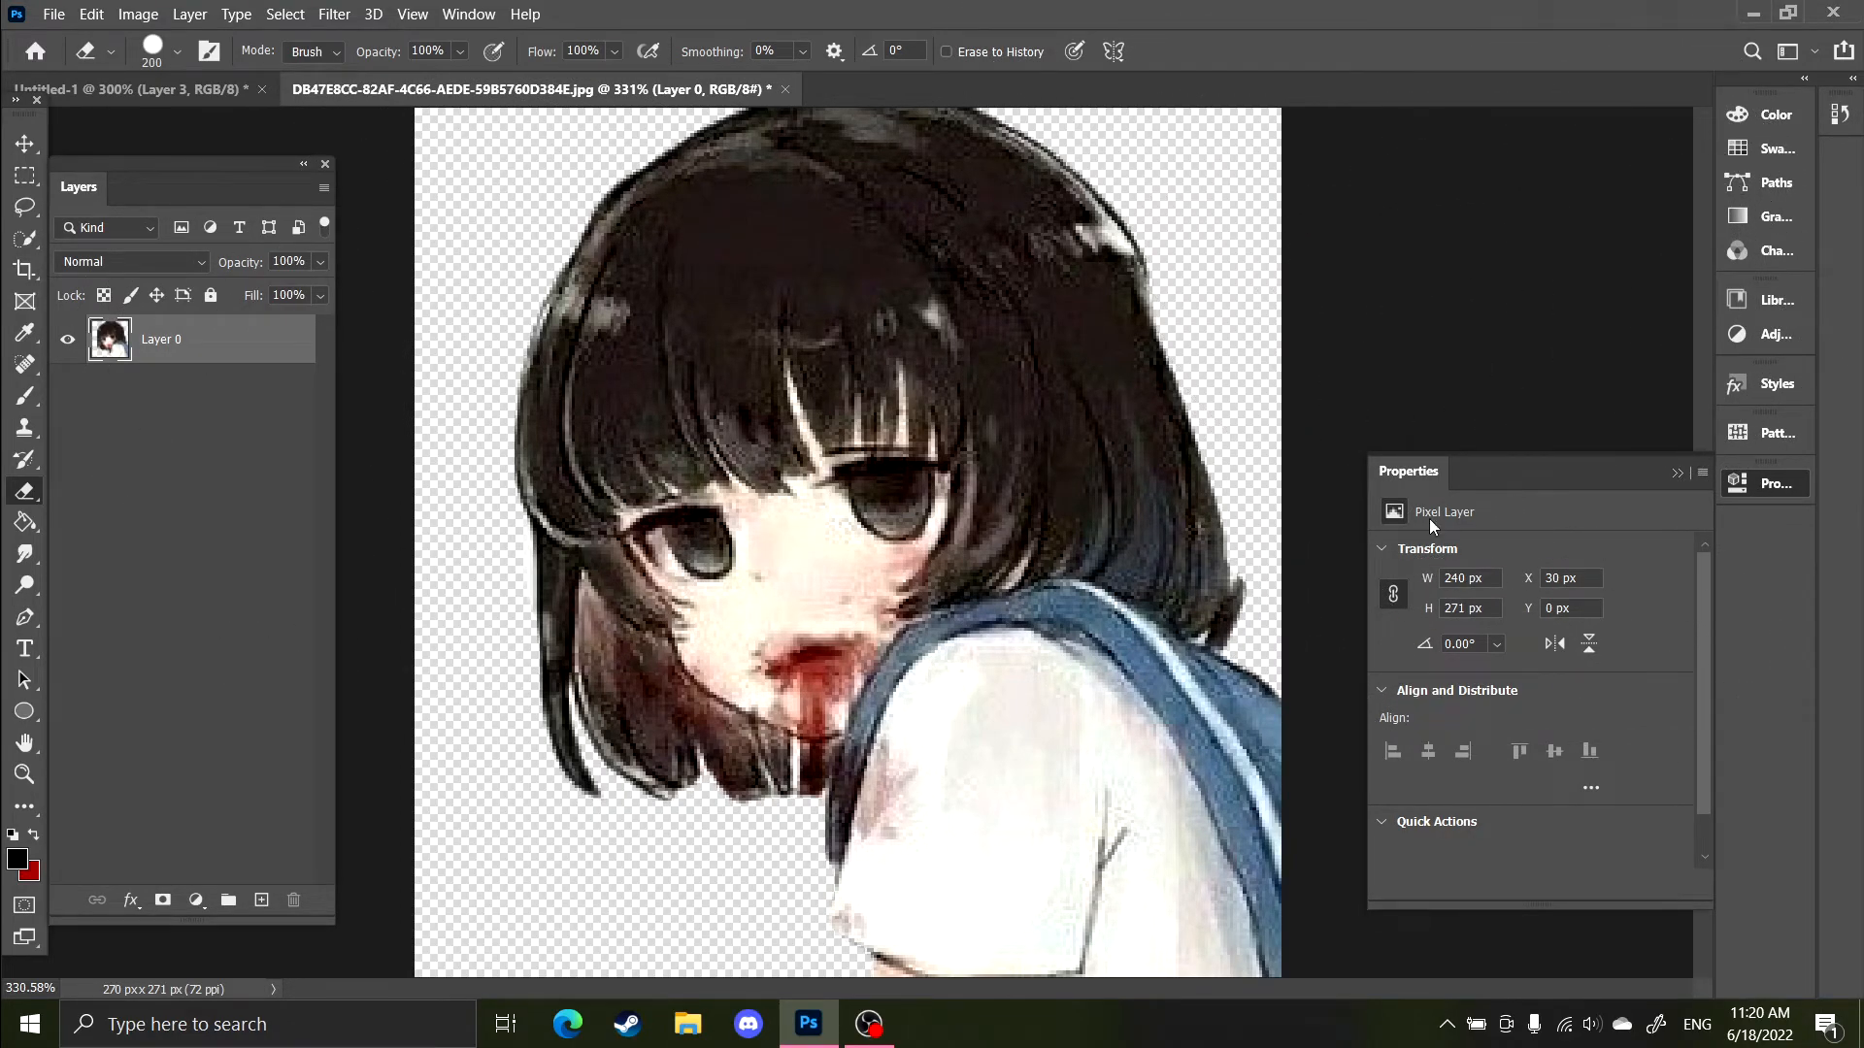
pyautogui.scroll(-5, 1262, 611)
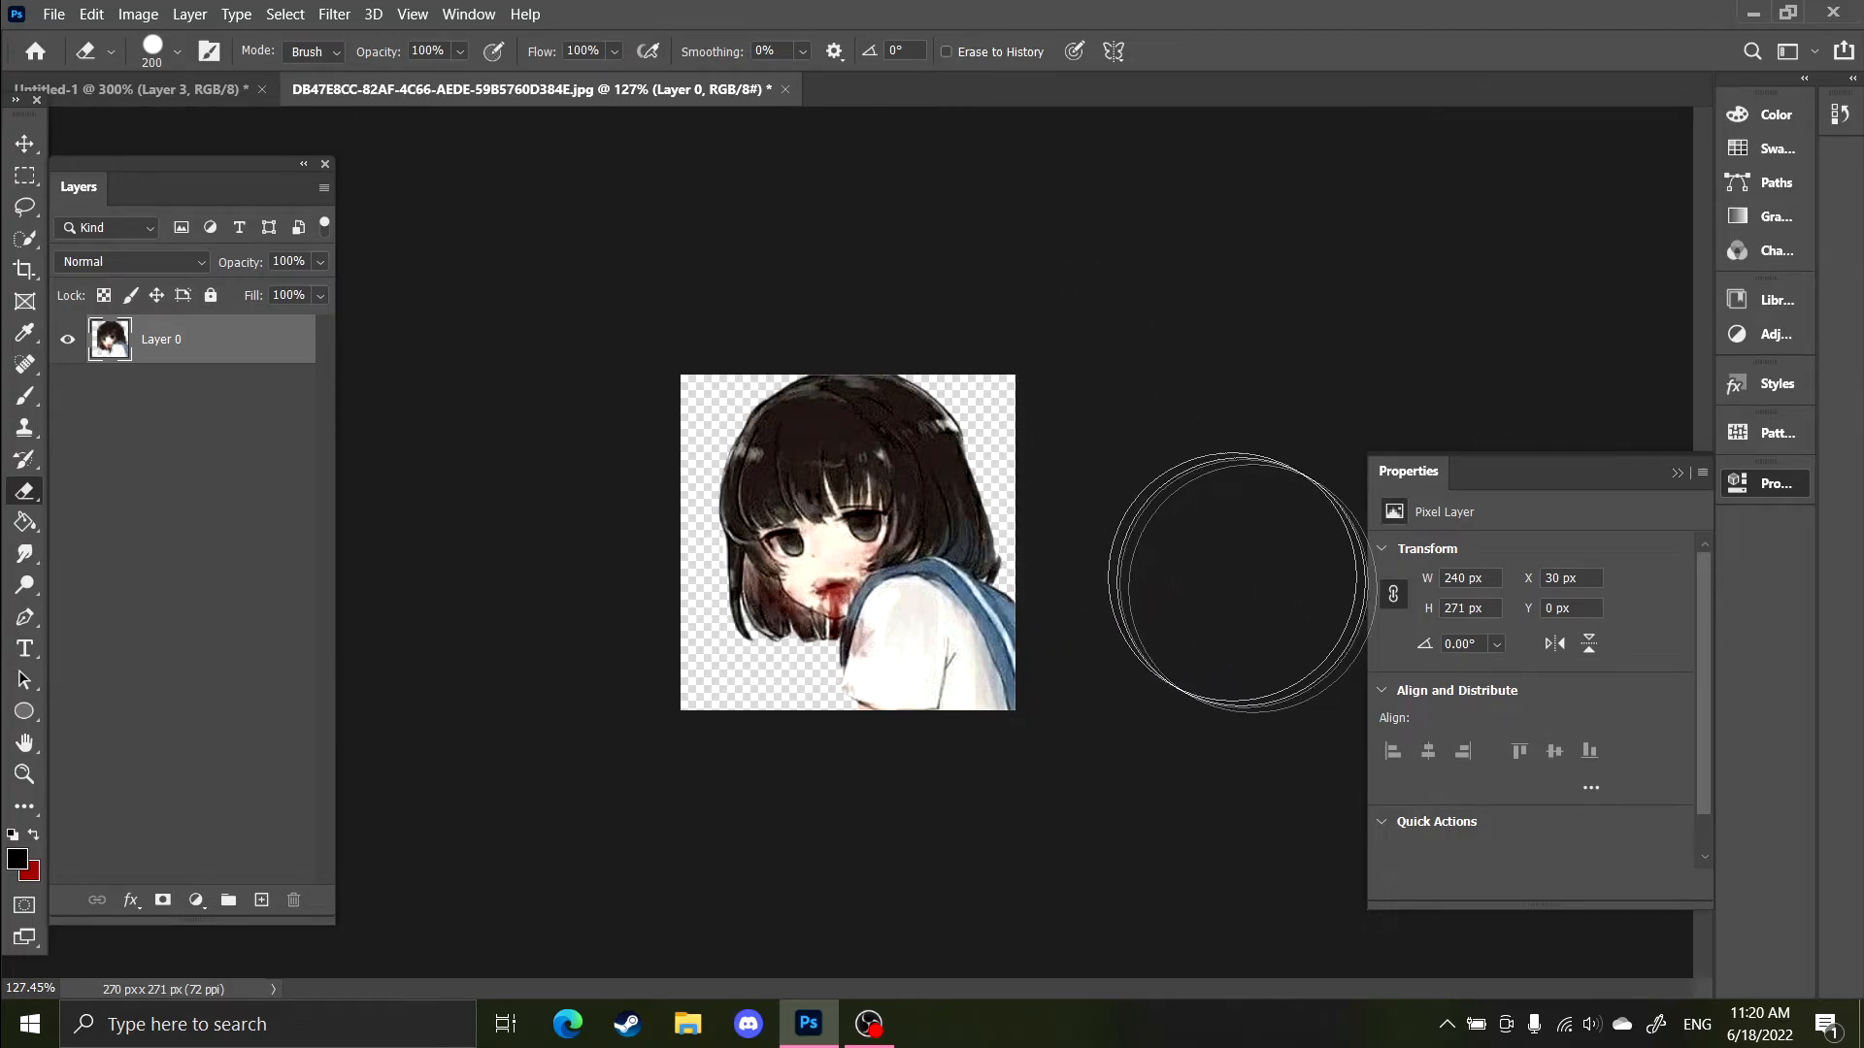
pyautogui.press('z')
# Copy the masked girl into Untitled-1 and align it beside the first cutout at X 2608 px, Y 2000 px.
pyautogui.press('v')
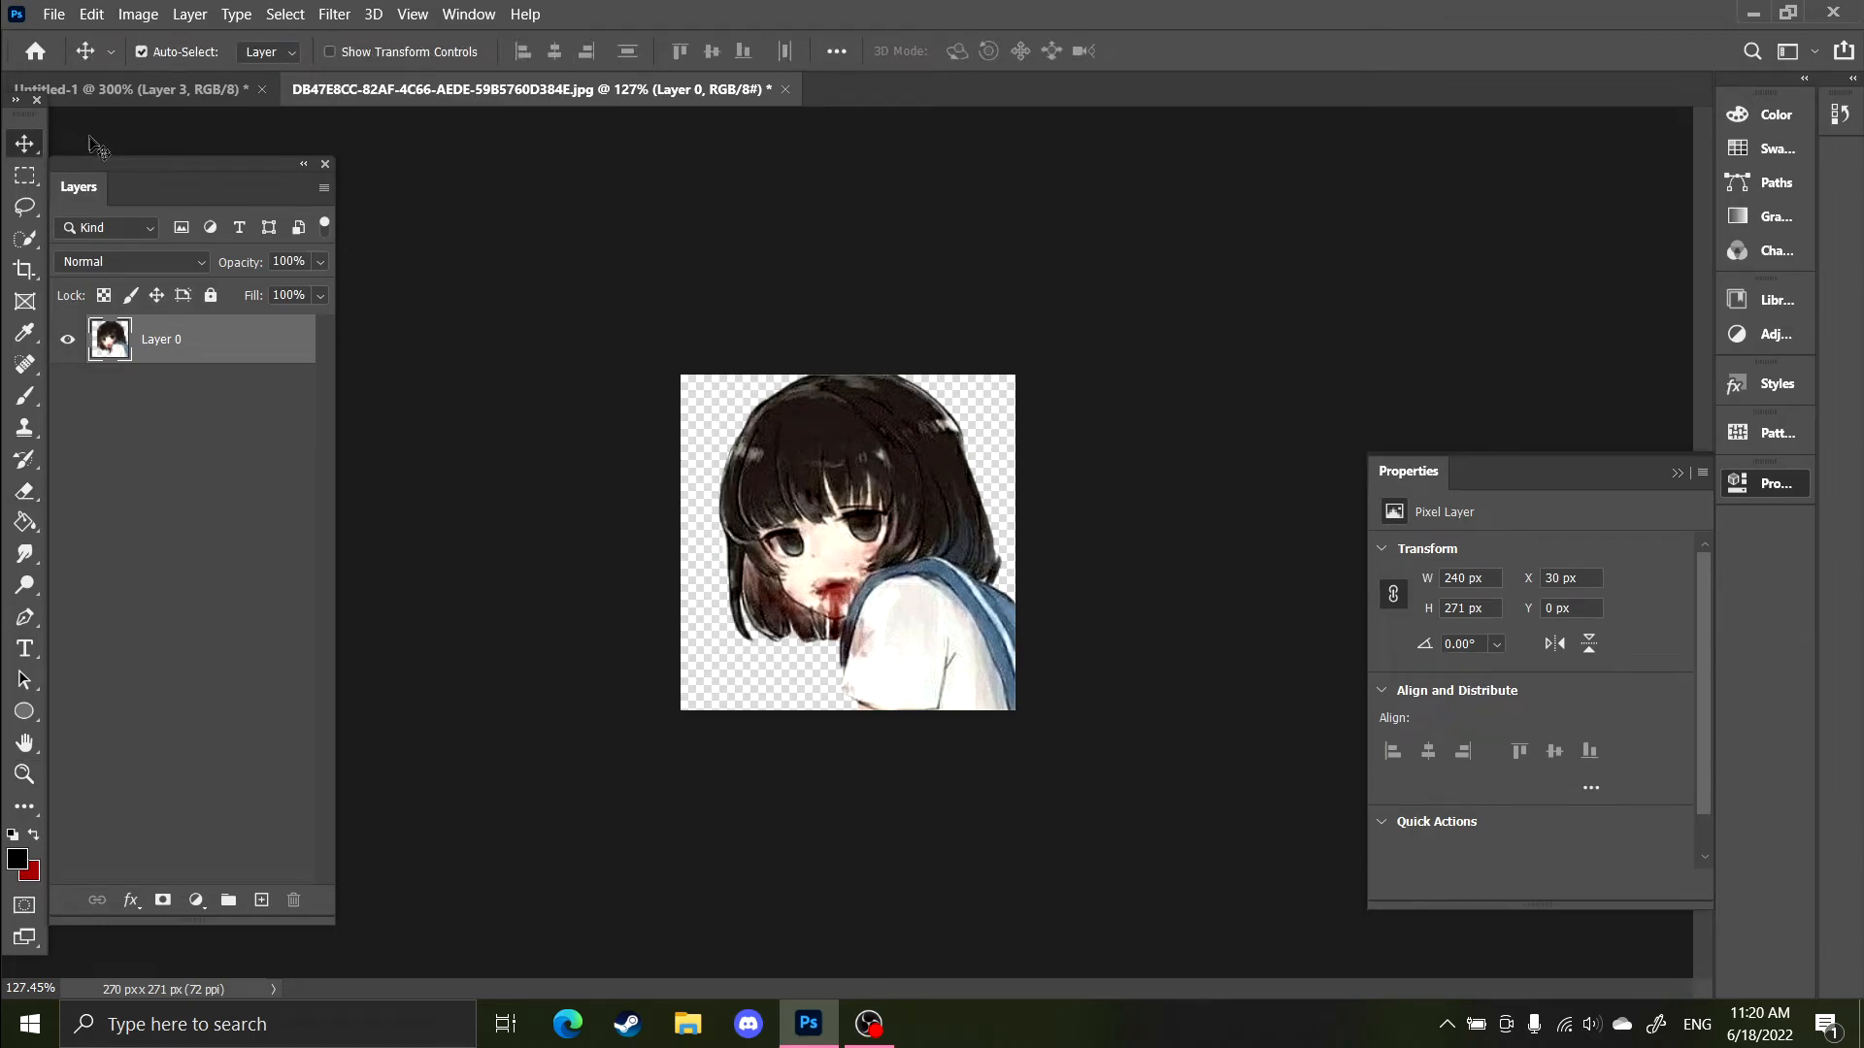
pyautogui.click(73, 90)
pyautogui.click(406, 90)
pyautogui.moveTo(613, 308); pyautogui.dragTo(361, 482)
pyautogui.scroll(-3, 676, 697)
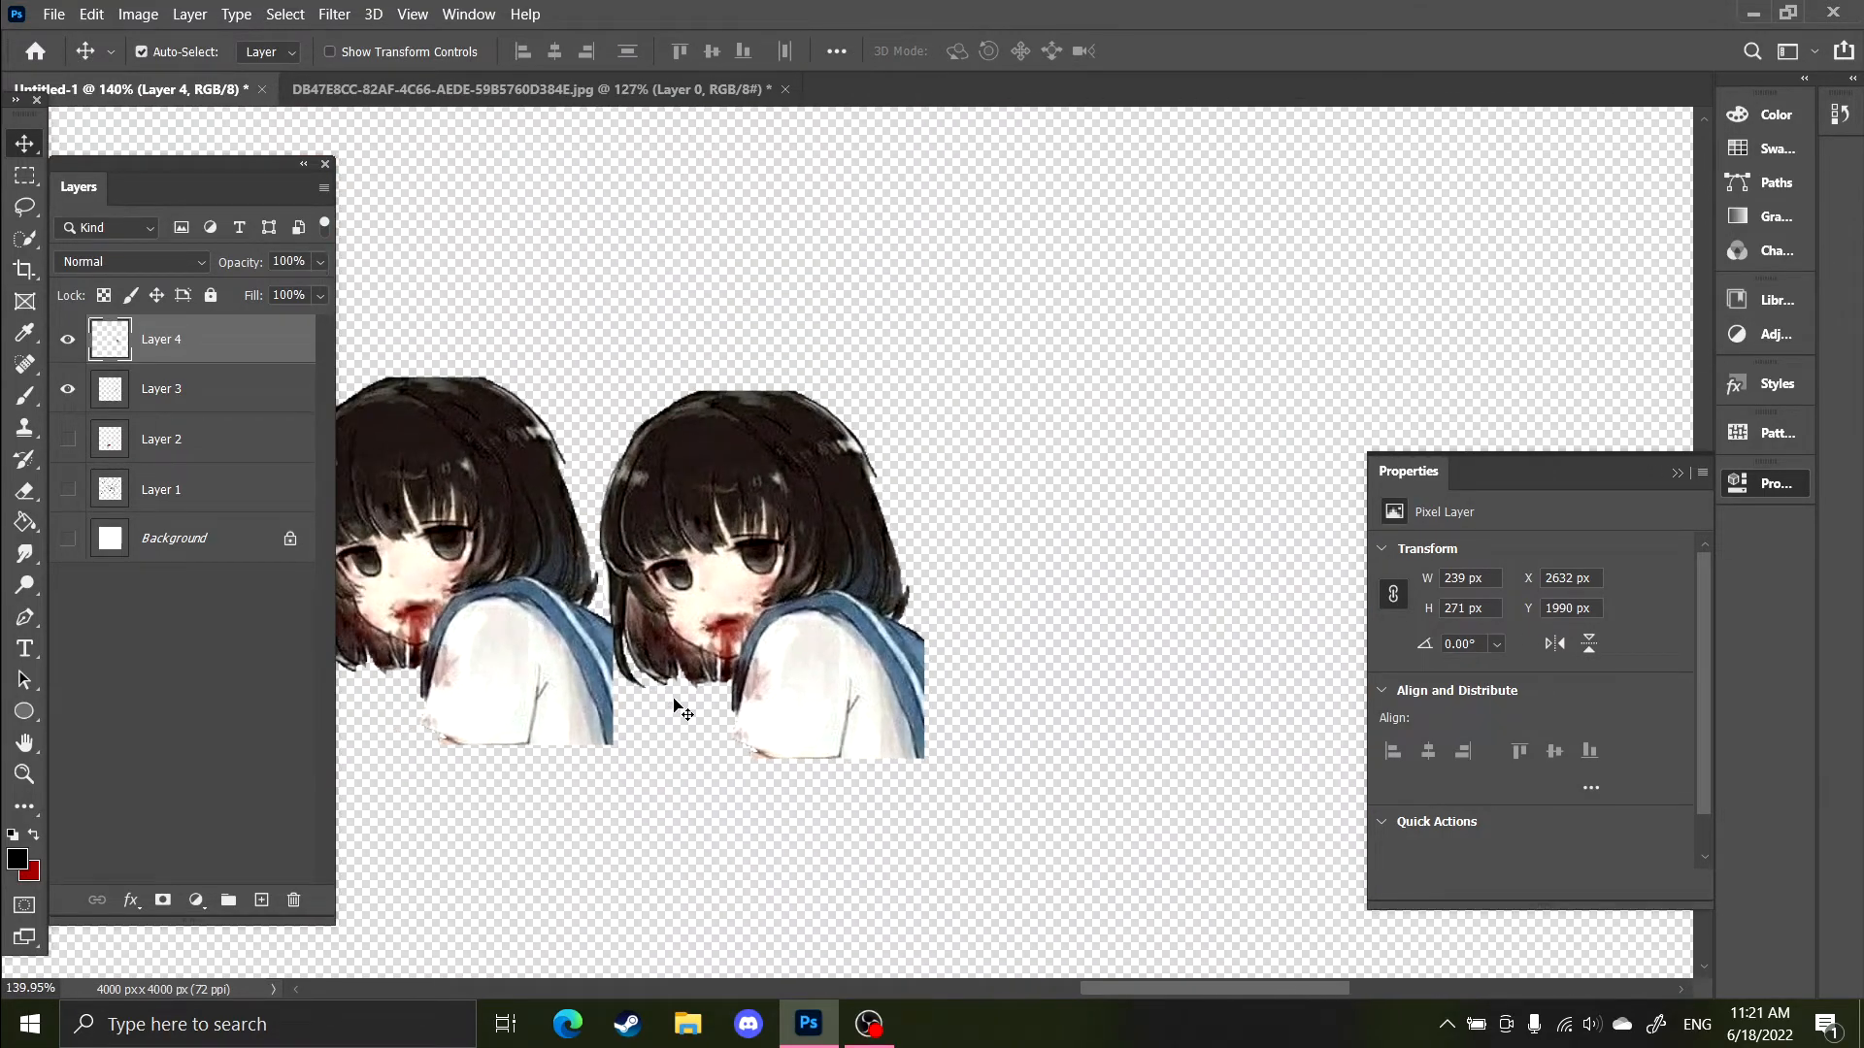
pyautogui.press('space')
pyautogui.moveTo(671, 695); pyautogui.dragTo(771, 681)
pyautogui.moveTo(524, 507)
pyautogui.mouseDown()
pyautogui.moveTo(509, 534)
pyautogui.moveTo(495, 522)
pyautogui.mouseUp()
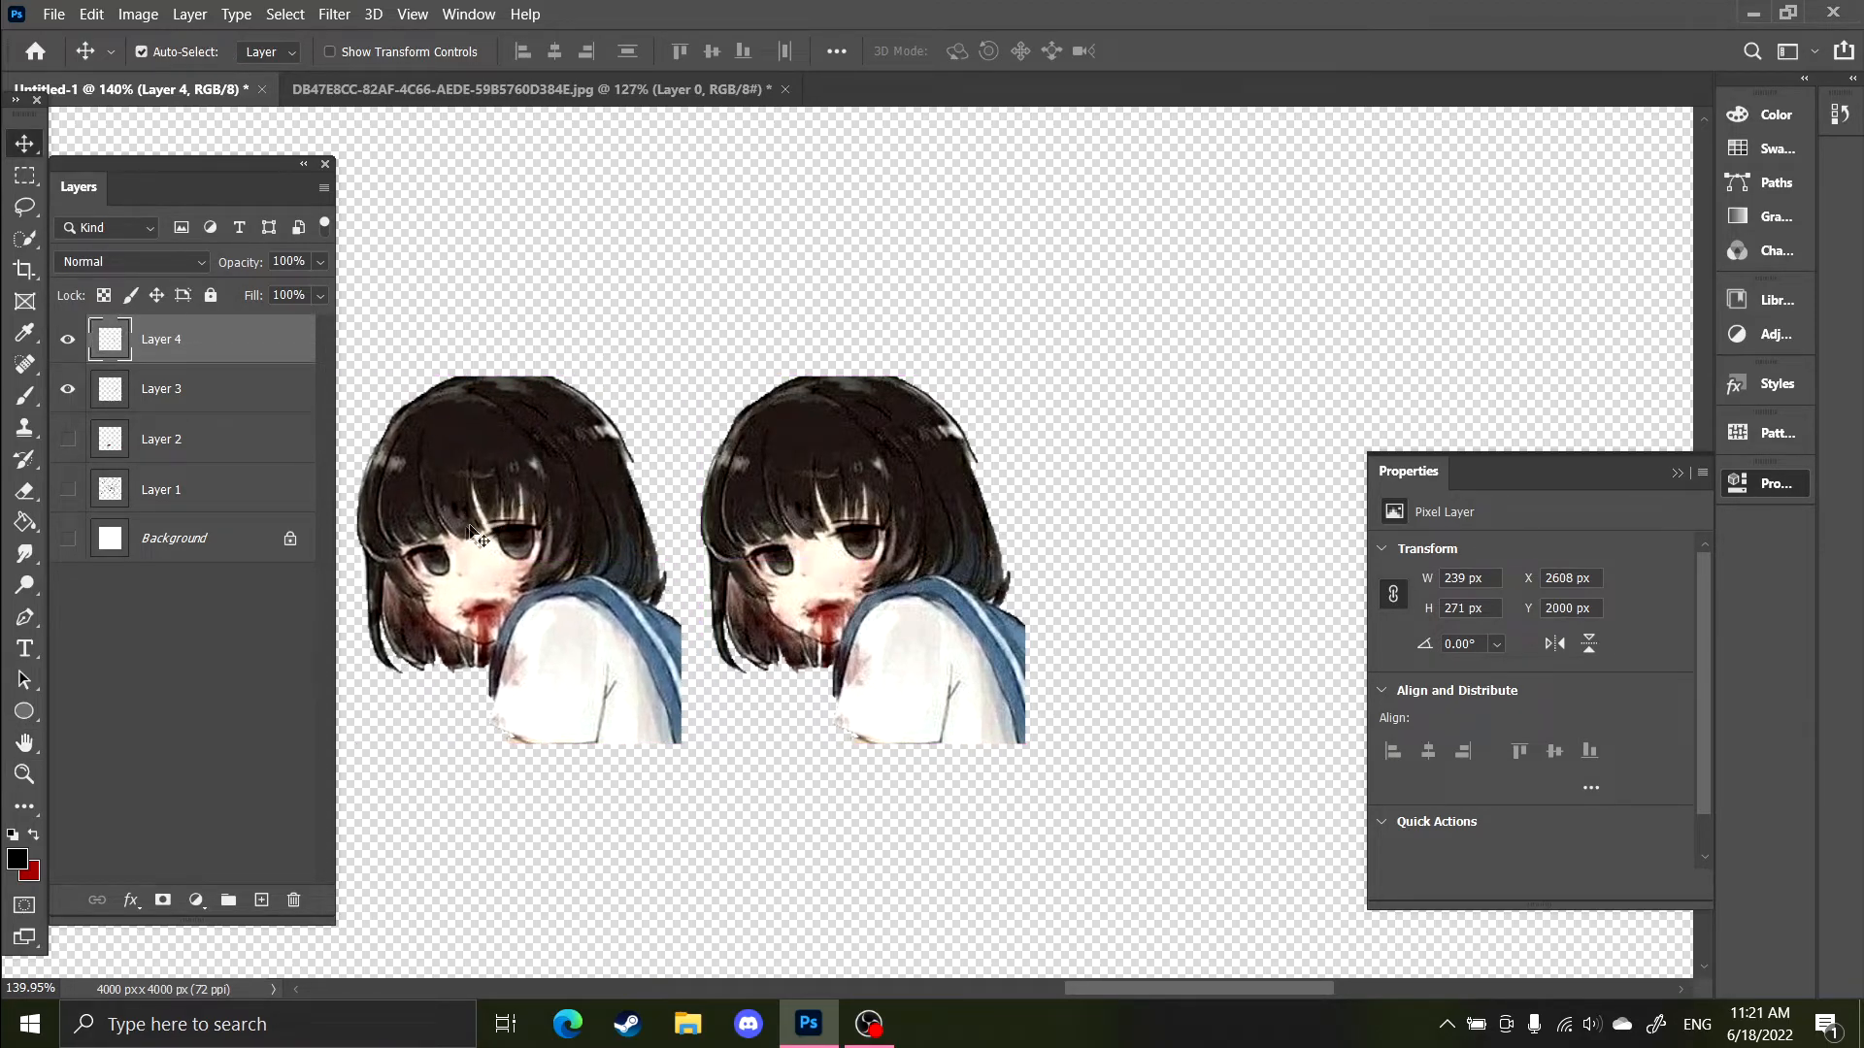
# Fit the whole Untitled-1 canvas in view and show Layer 2, Layer 1 and the Background again.
pyautogui.press('z')
pyautogui.rightClick(684, 629)
pyautogui.click(776, 641)
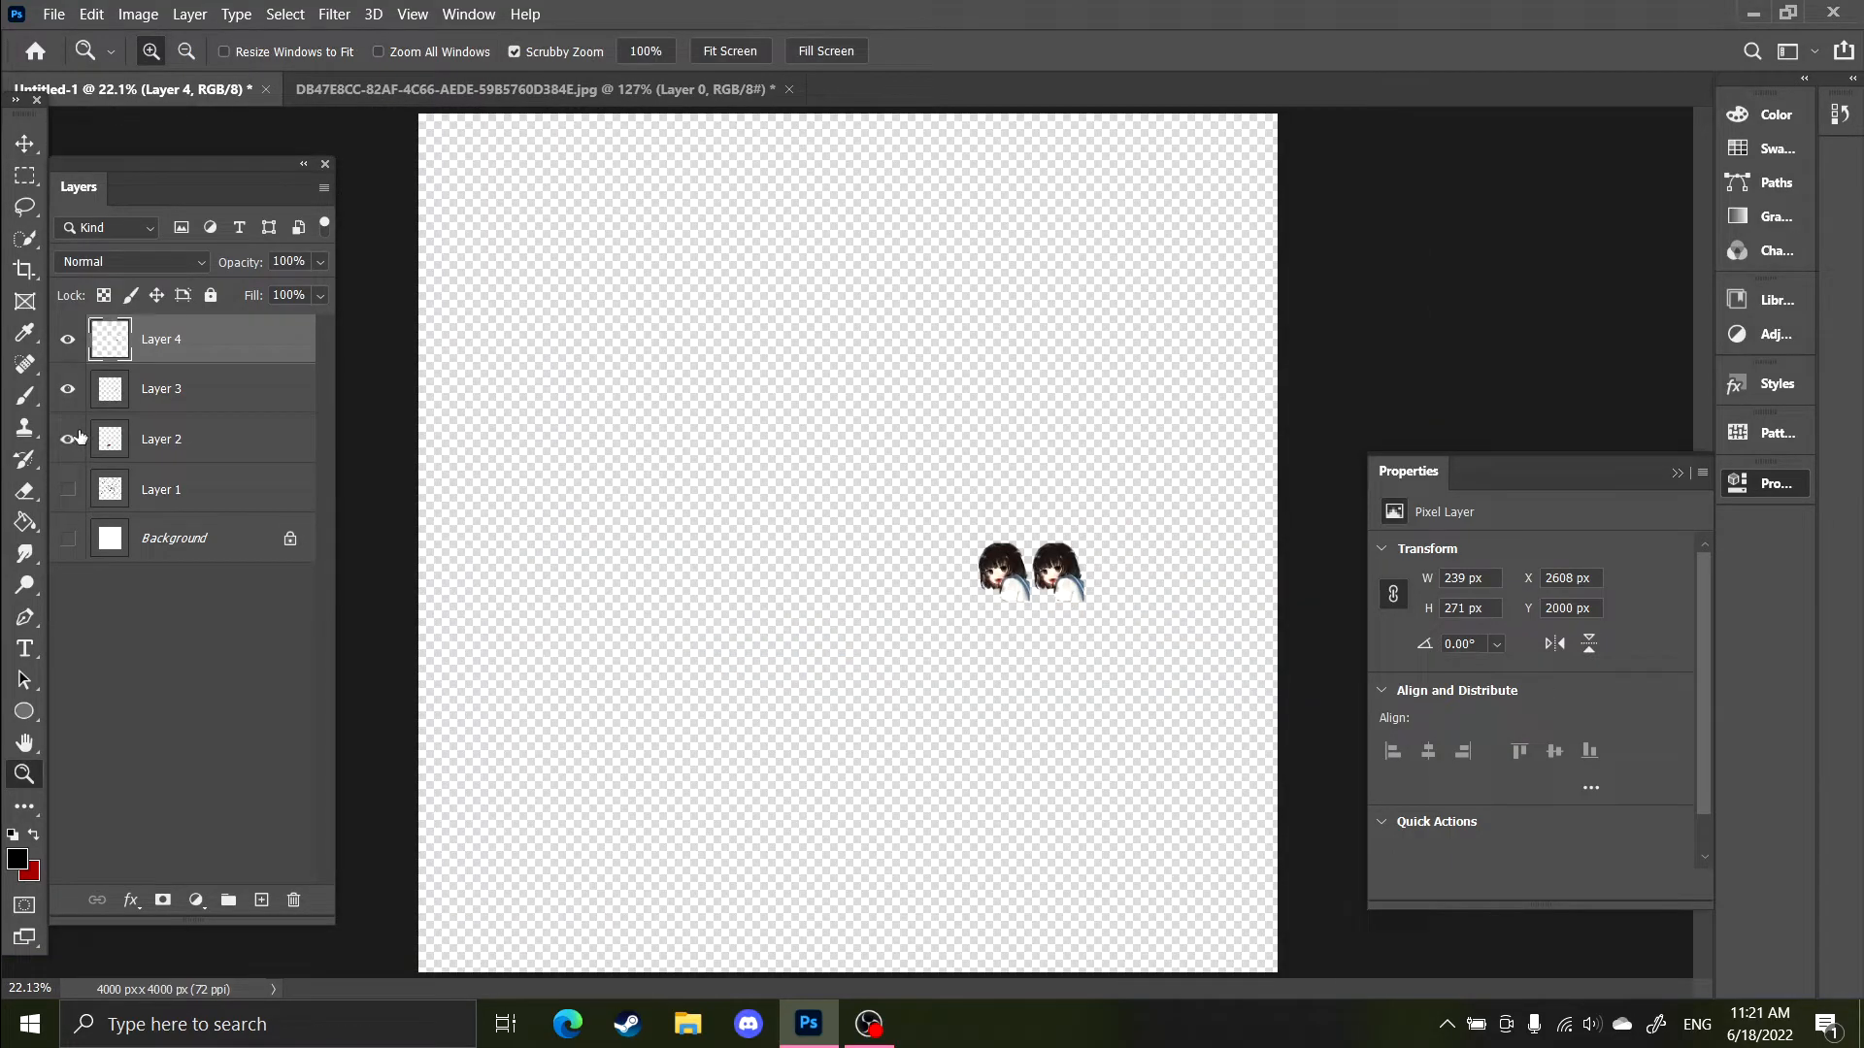
pyautogui.click(67, 489)
pyautogui.click(67, 538)
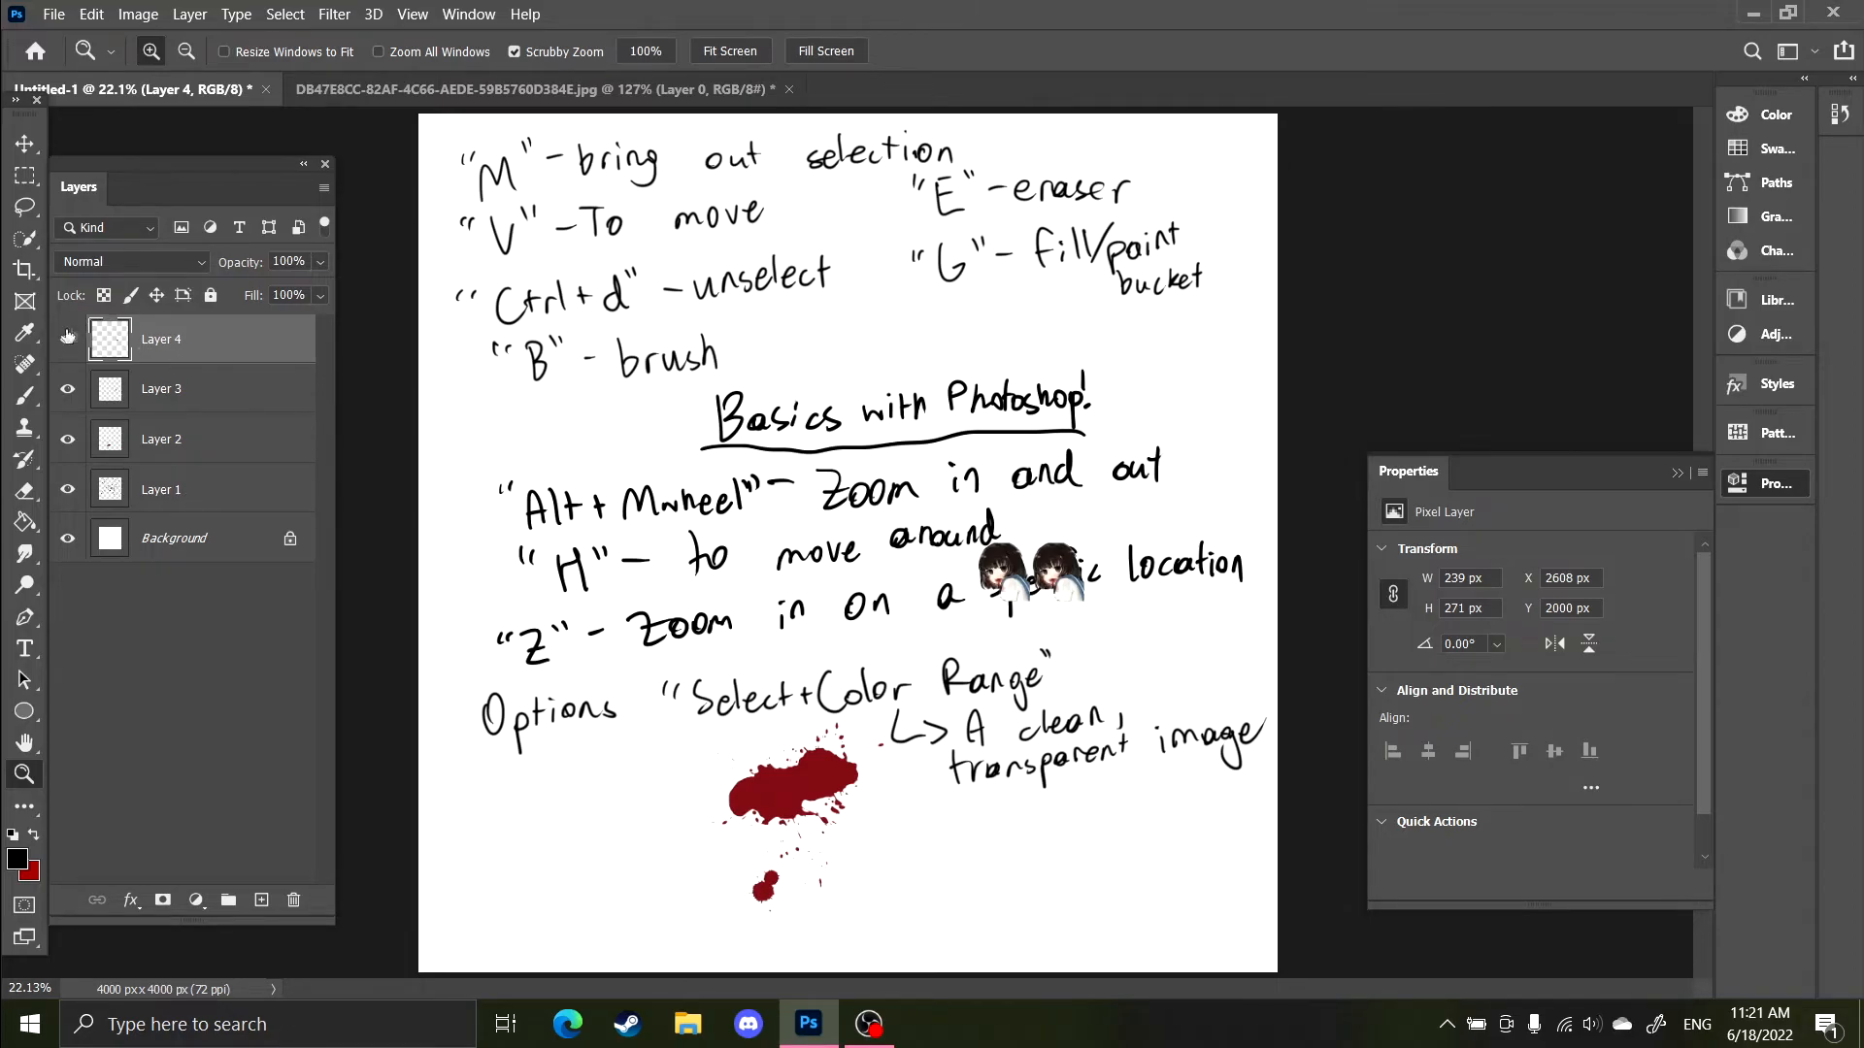
# Delete both girl cutout layers and the red splatter layer from Untitled-1.
pyautogui.press('Delete')
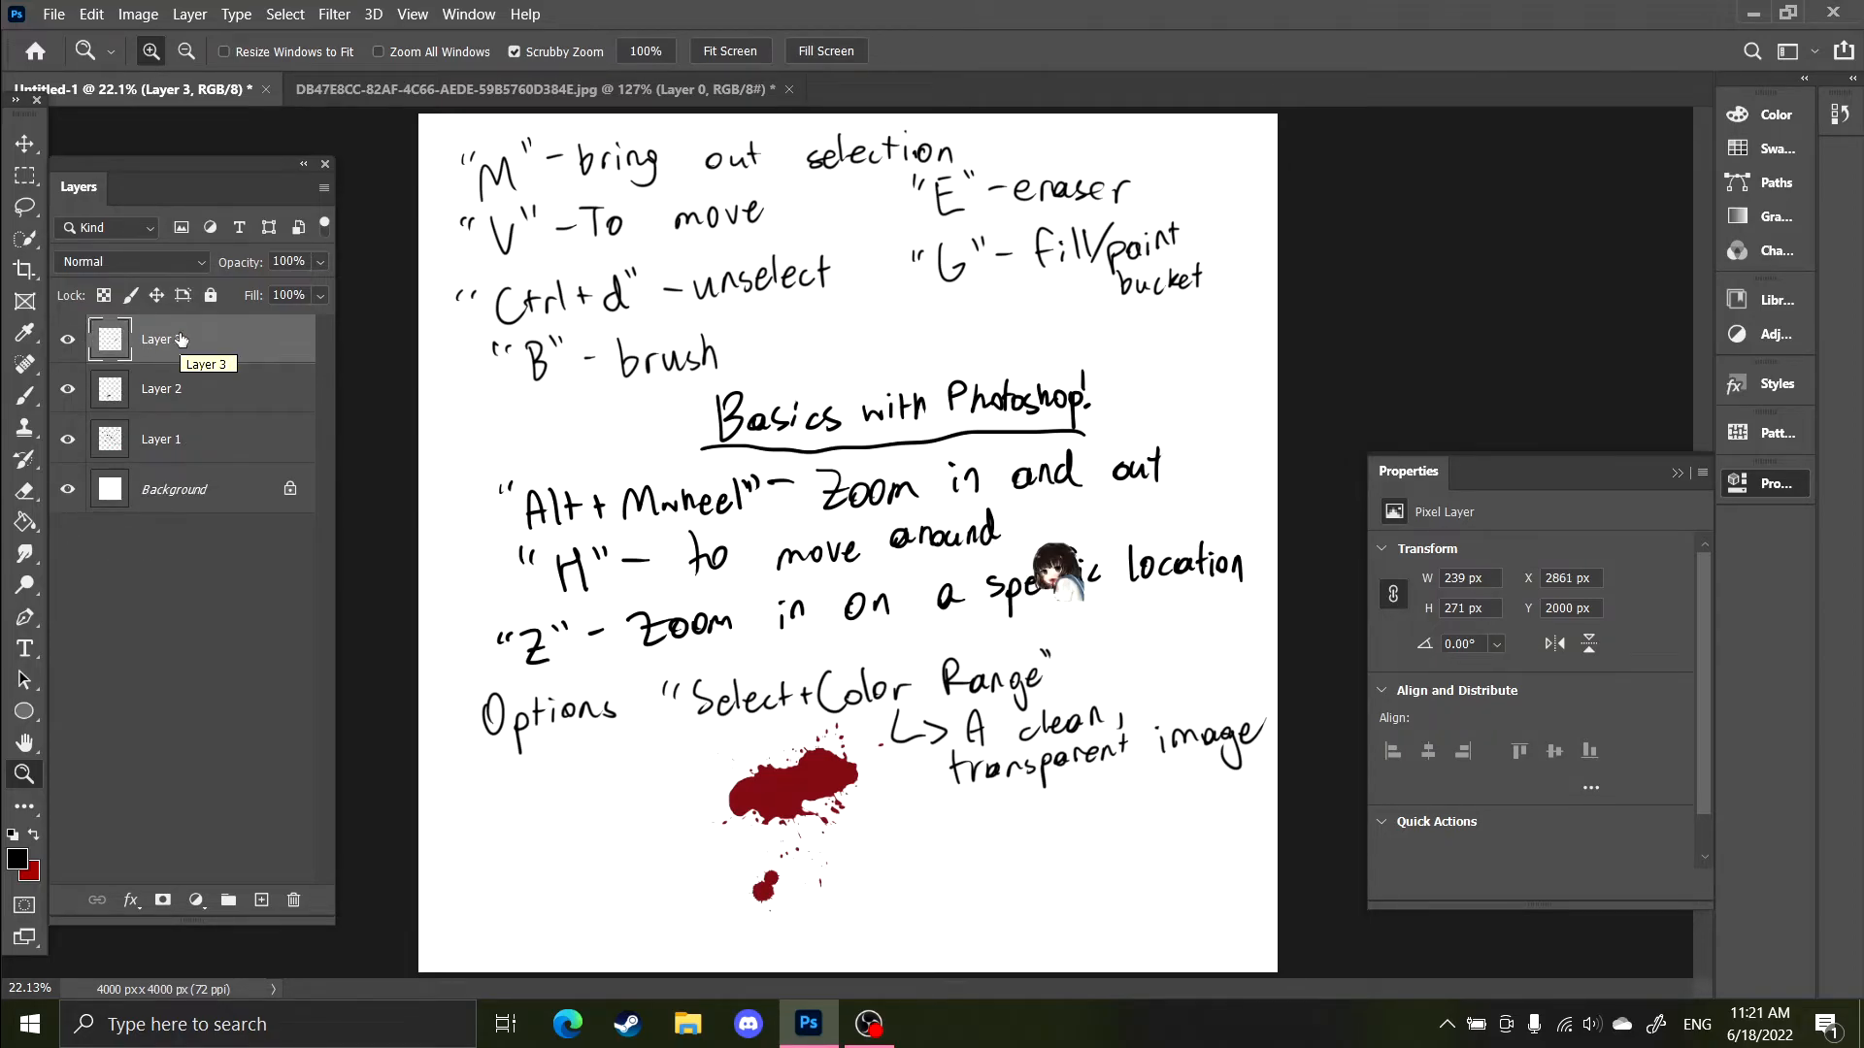
pyautogui.press('Delete')
pyautogui.press('Delete')
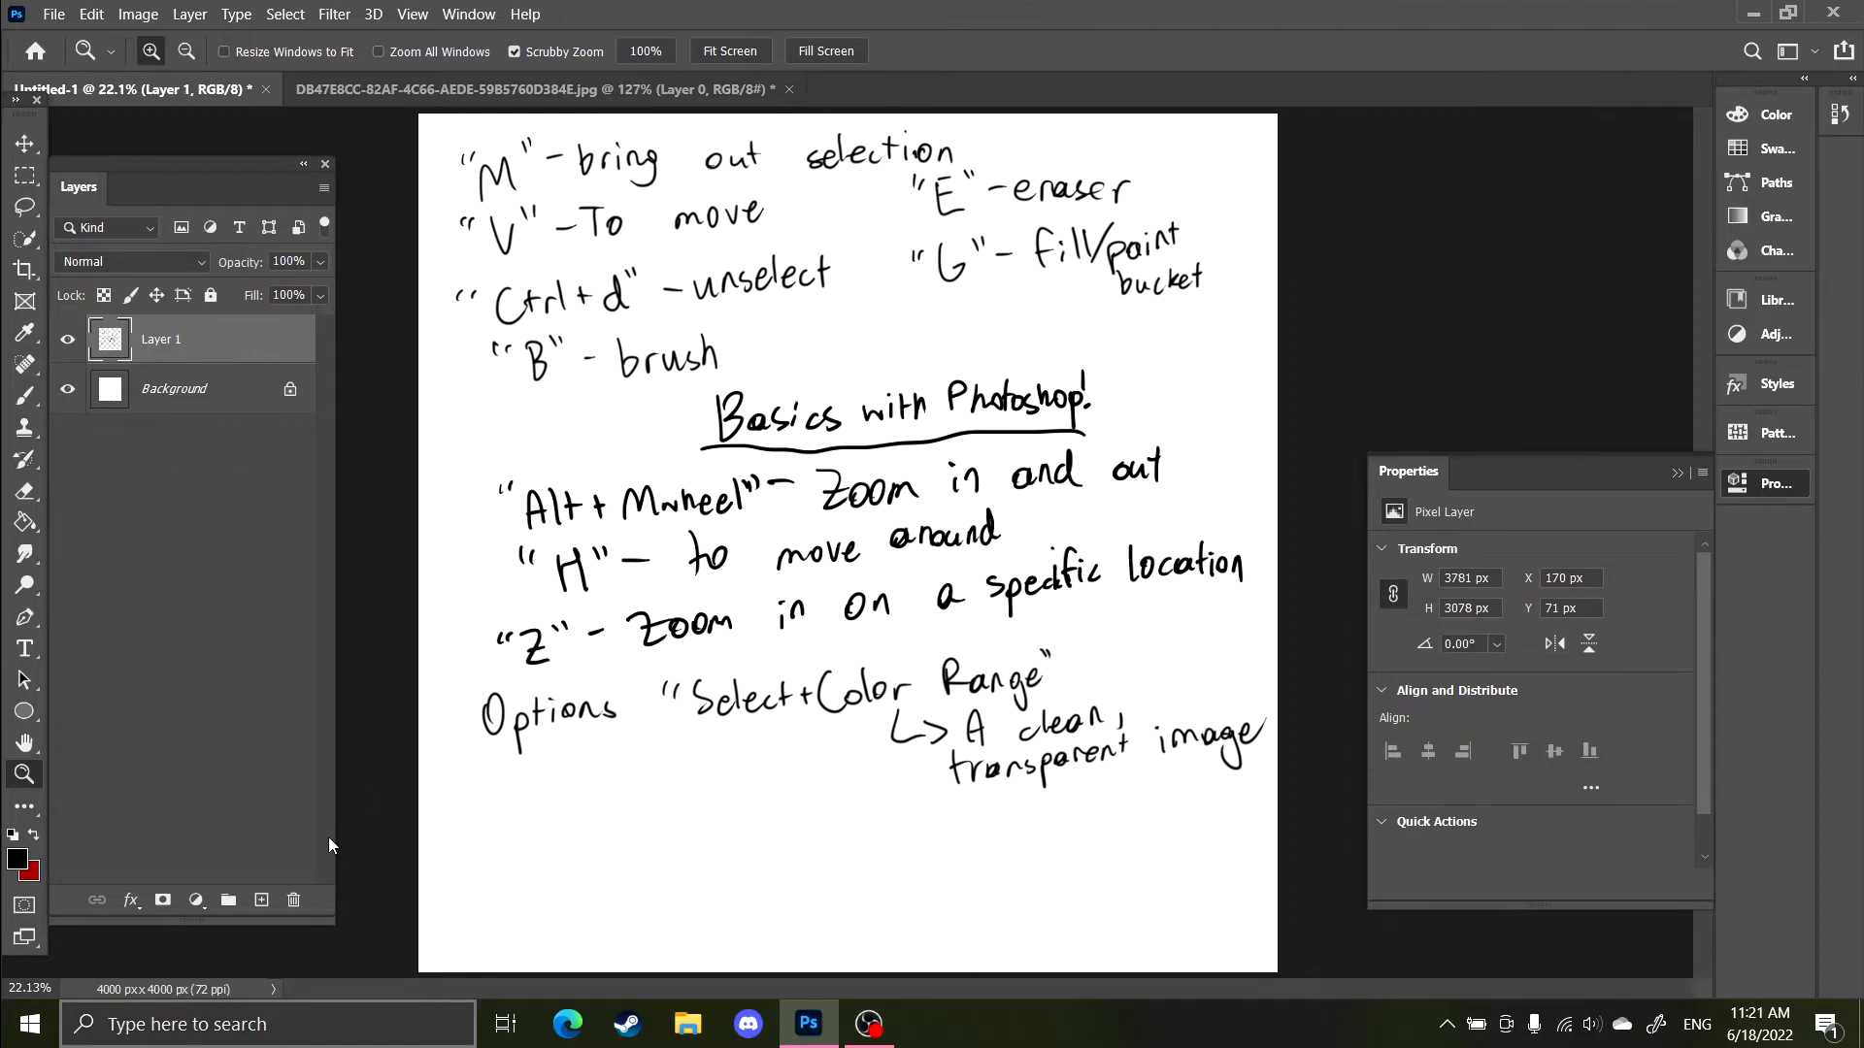
# Handwrite "W" - Quick selection and "Weird japanese flag symbol" with the Brush beneath the Color Range note on Layer 1.
pyautogui.press('b')
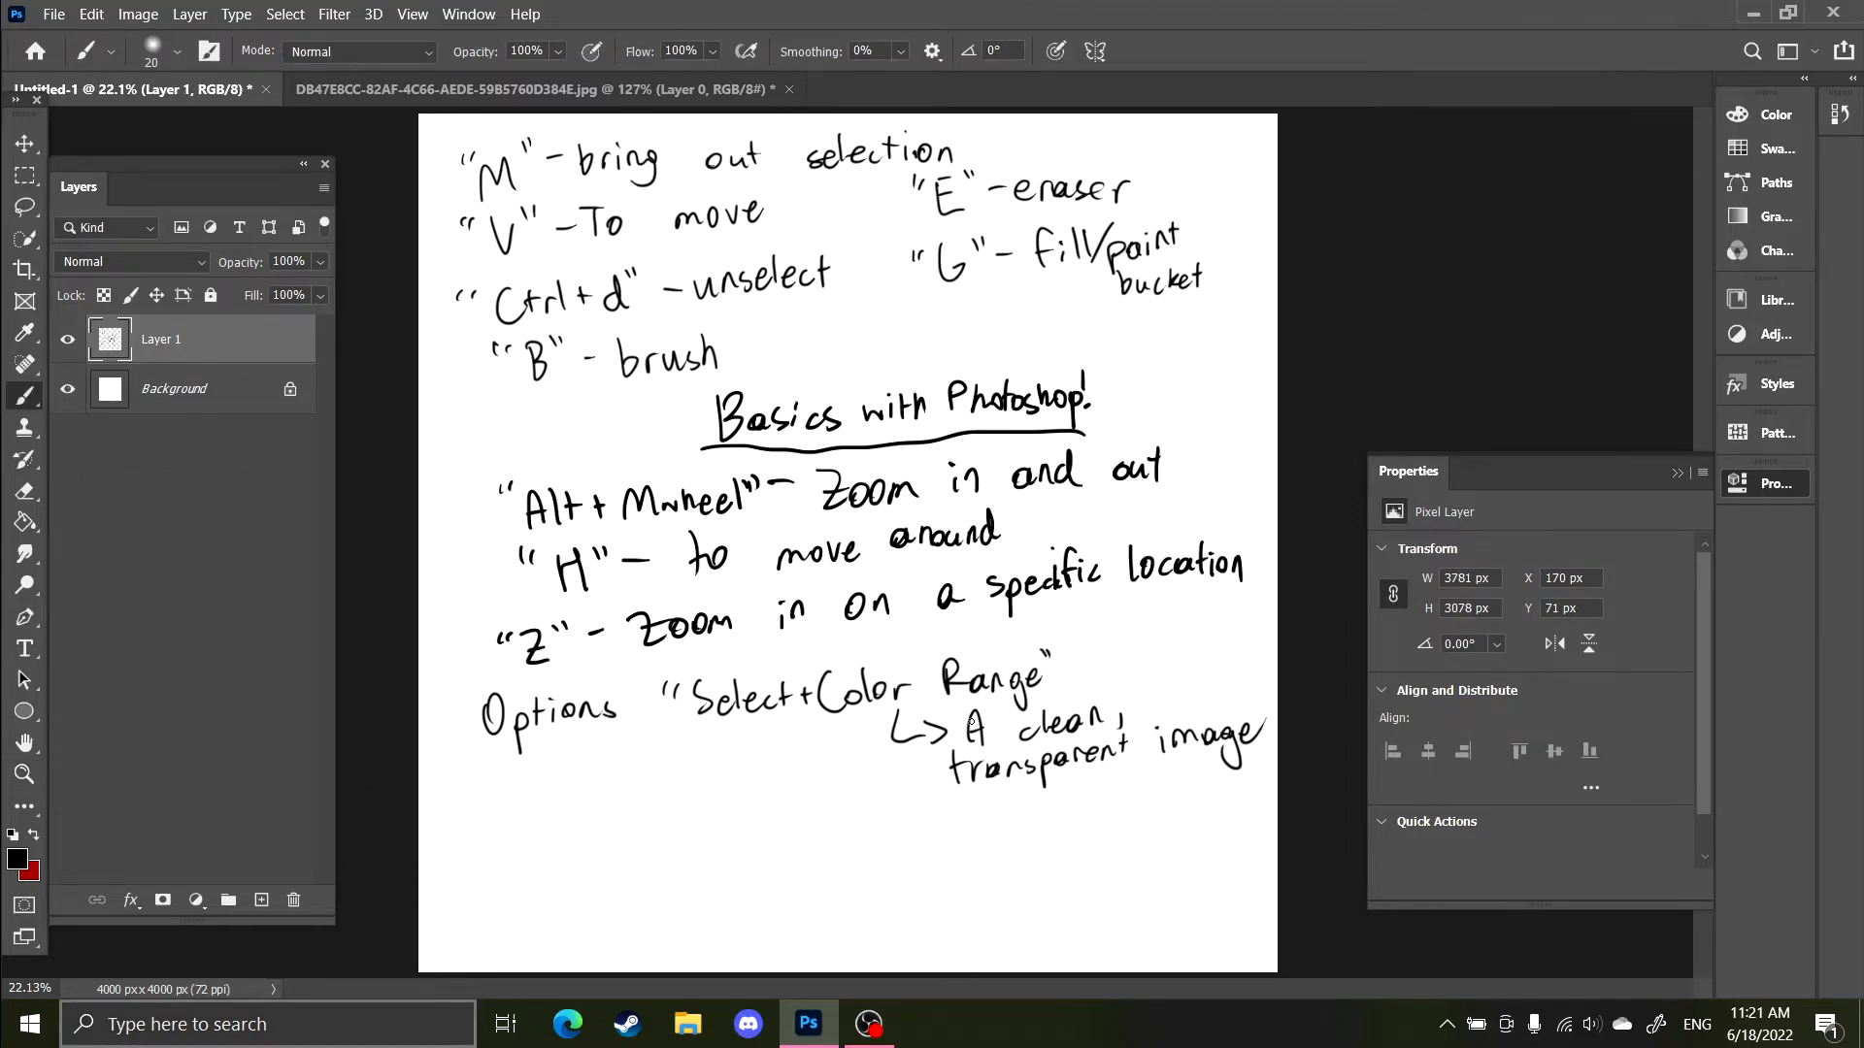
pyautogui.keyDown('alt'); pyautogui.scroll(5, 599, 727); pyautogui.keyUp('alt')
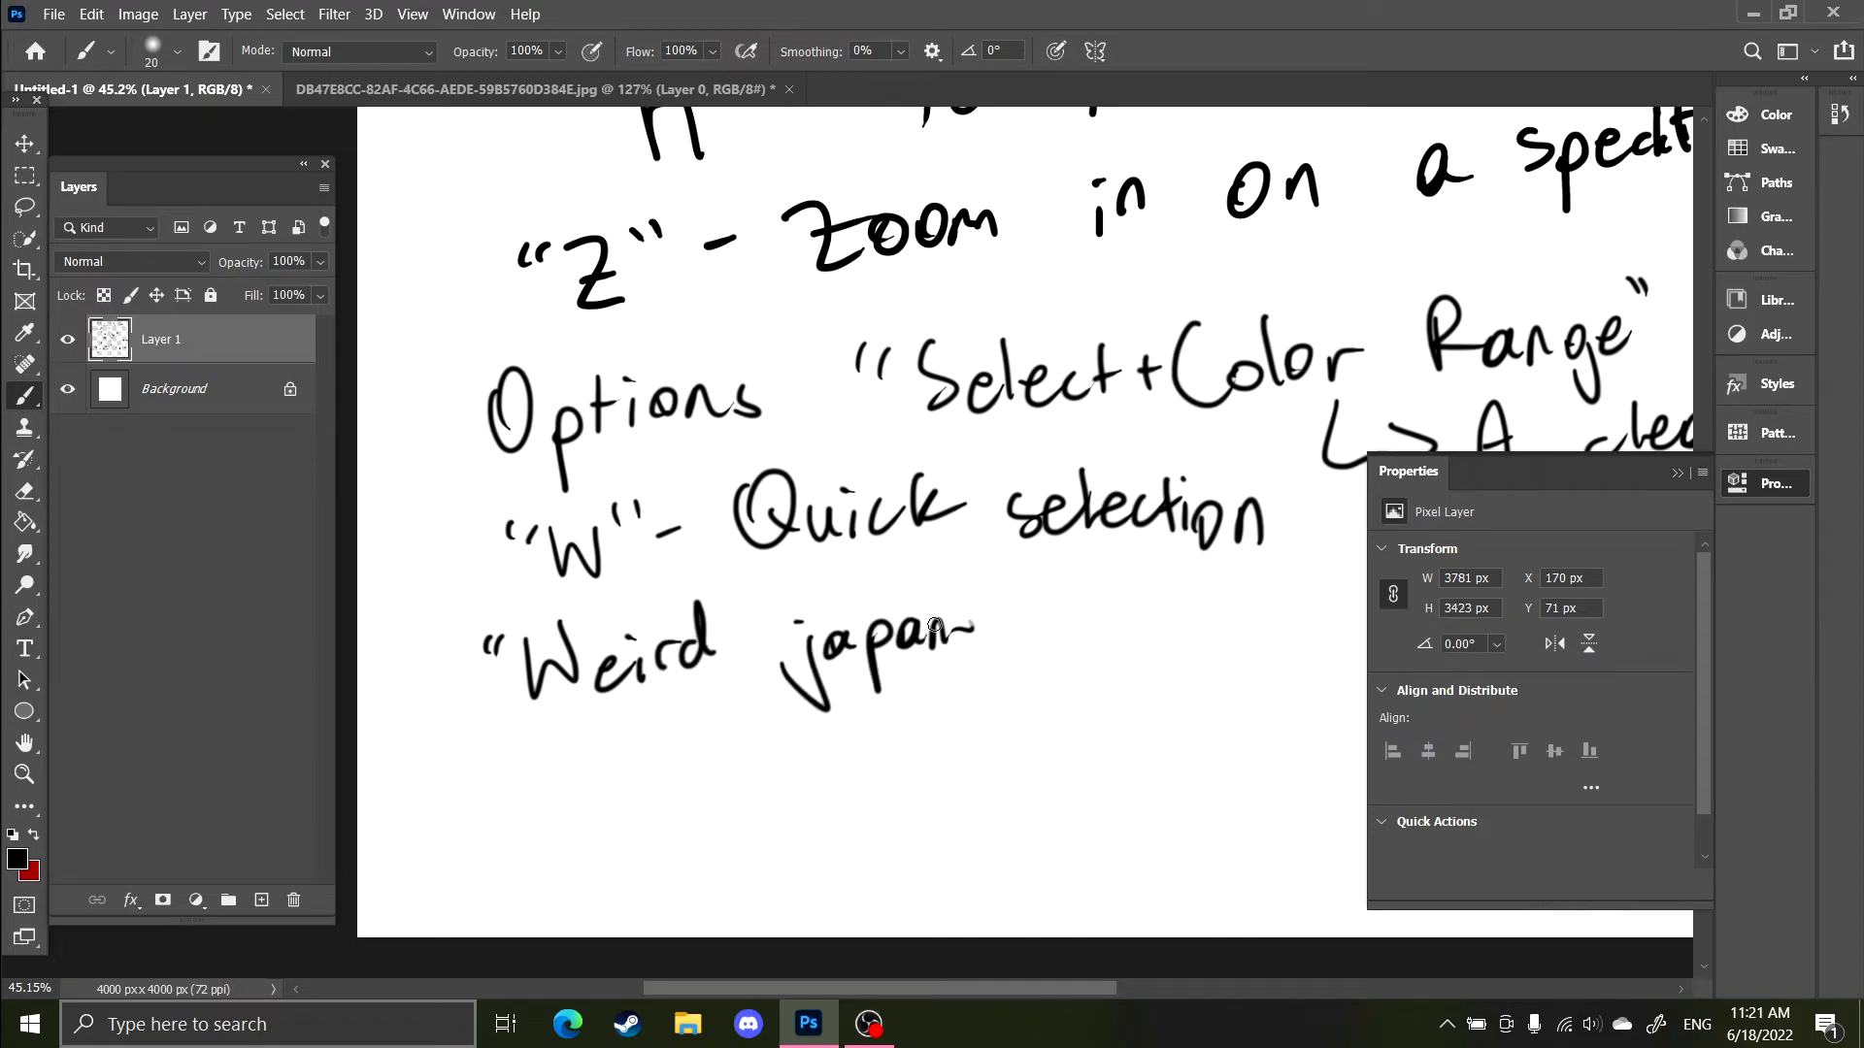
pyautogui.hscroll(4, 858, 599)
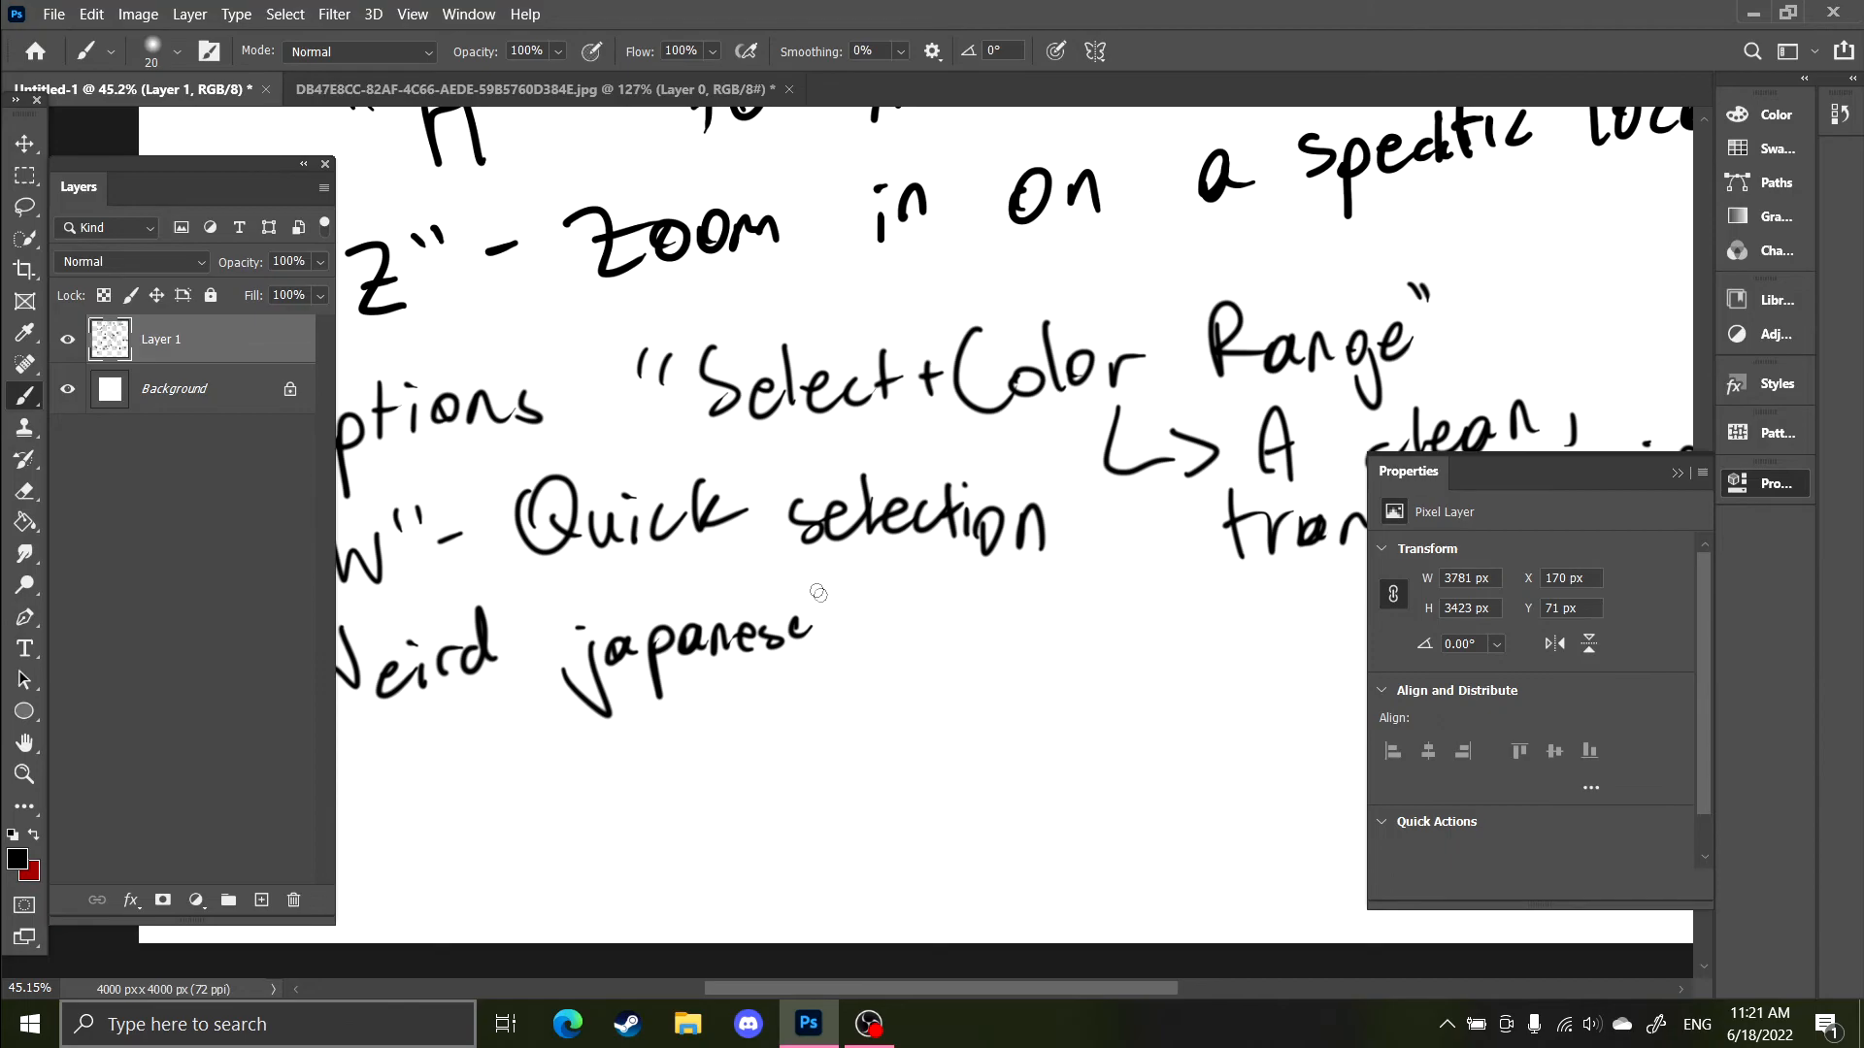
pyautogui.moveTo(951, 624)
pyautogui.mouseDown()
pyautogui.moveTo(1019, 670)
pyautogui.moveTo(978, 682)
pyautogui.mouseUp()
pyautogui.moveTo(1107, 597)
pyautogui.mouseDown()
pyautogui.moveTo(1203, 636)
pyautogui.moveTo(1233, 597)
pyautogui.moveTo(1271, 602)
pyautogui.moveTo(1268, 623)
pyautogui.mouseUp()
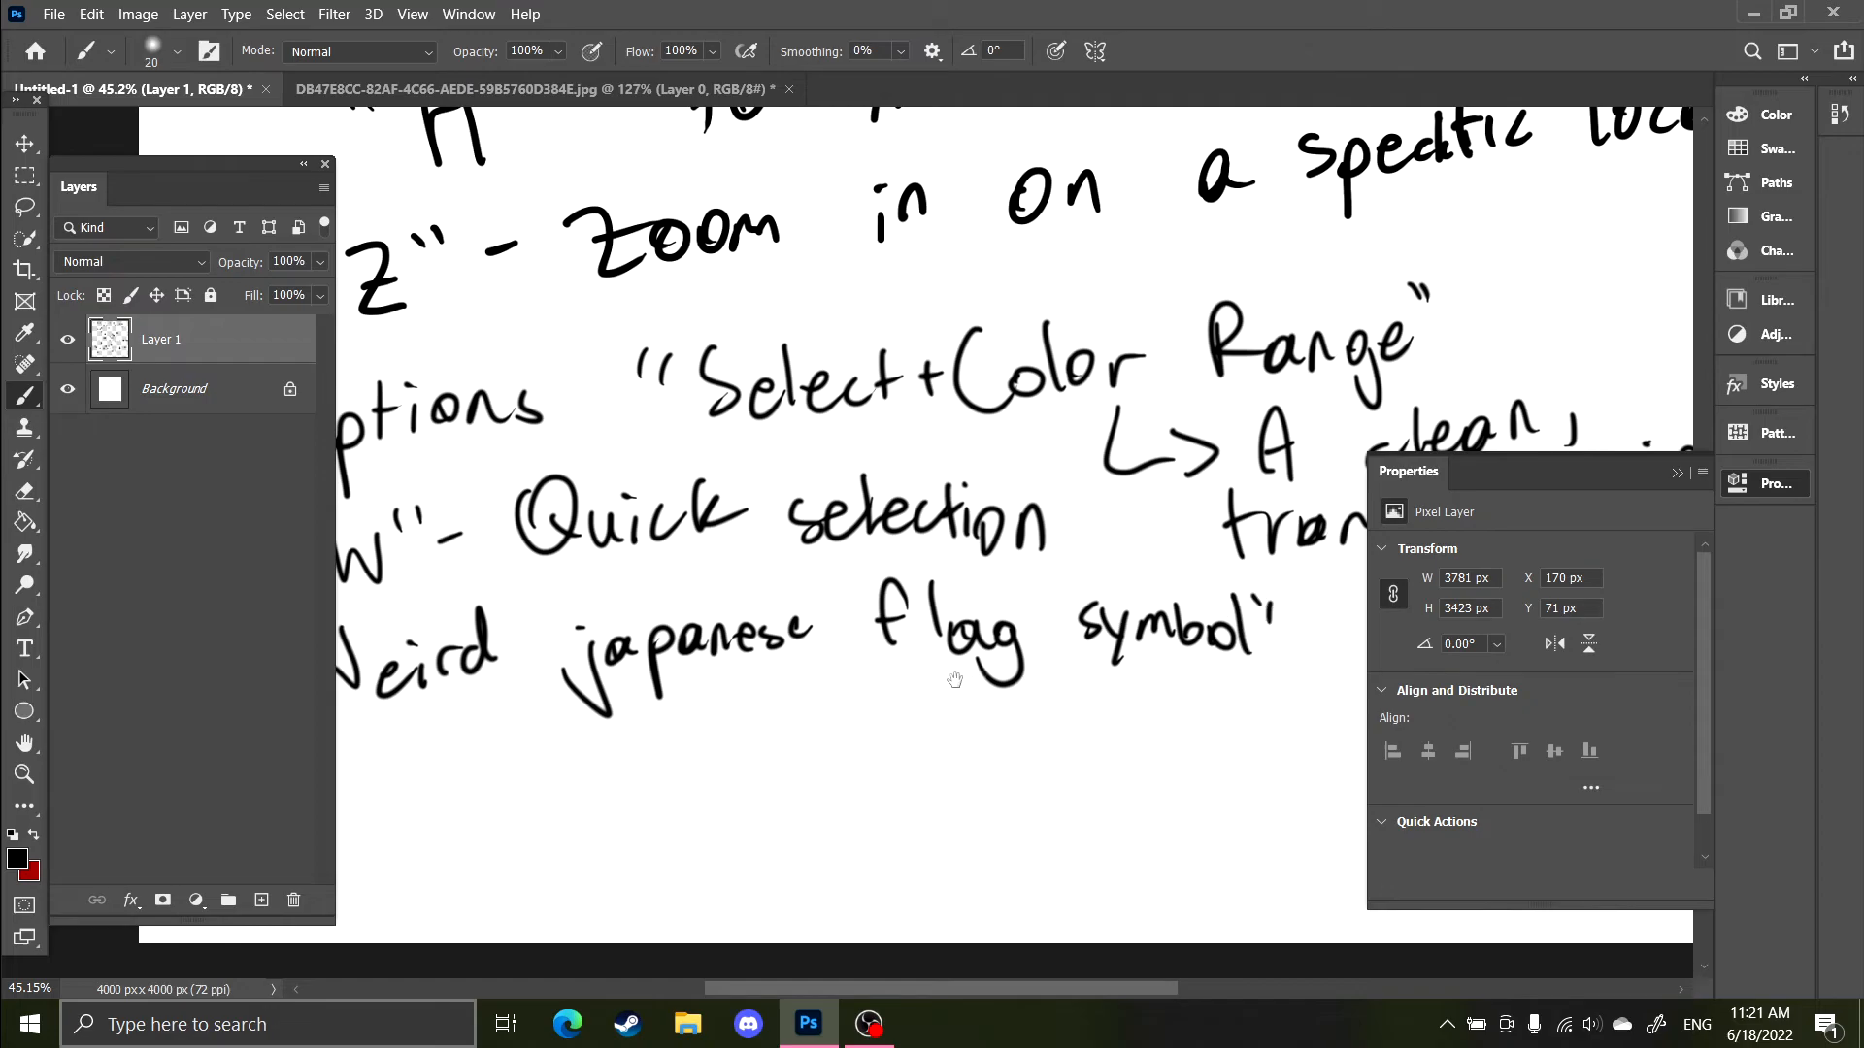
# Handwrite "- masking" after the "Weird japanese flag symbol" note and bring the full page into view.
pyautogui.moveTo(979, 679); pyautogui.dragTo(820, 679)
pyautogui.moveTo(976, 628)
pyautogui.mouseDown()
pyautogui.moveTo(1092, 636)
pyautogui.moveTo(1200, 599)
pyautogui.moveTo(1247, 697)
pyautogui.moveTo(1192, 686)
pyautogui.mouseUp()
pyautogui.scroll(-4, 1111, 642)
pyautogui.scroll(-3, 1111, 642)
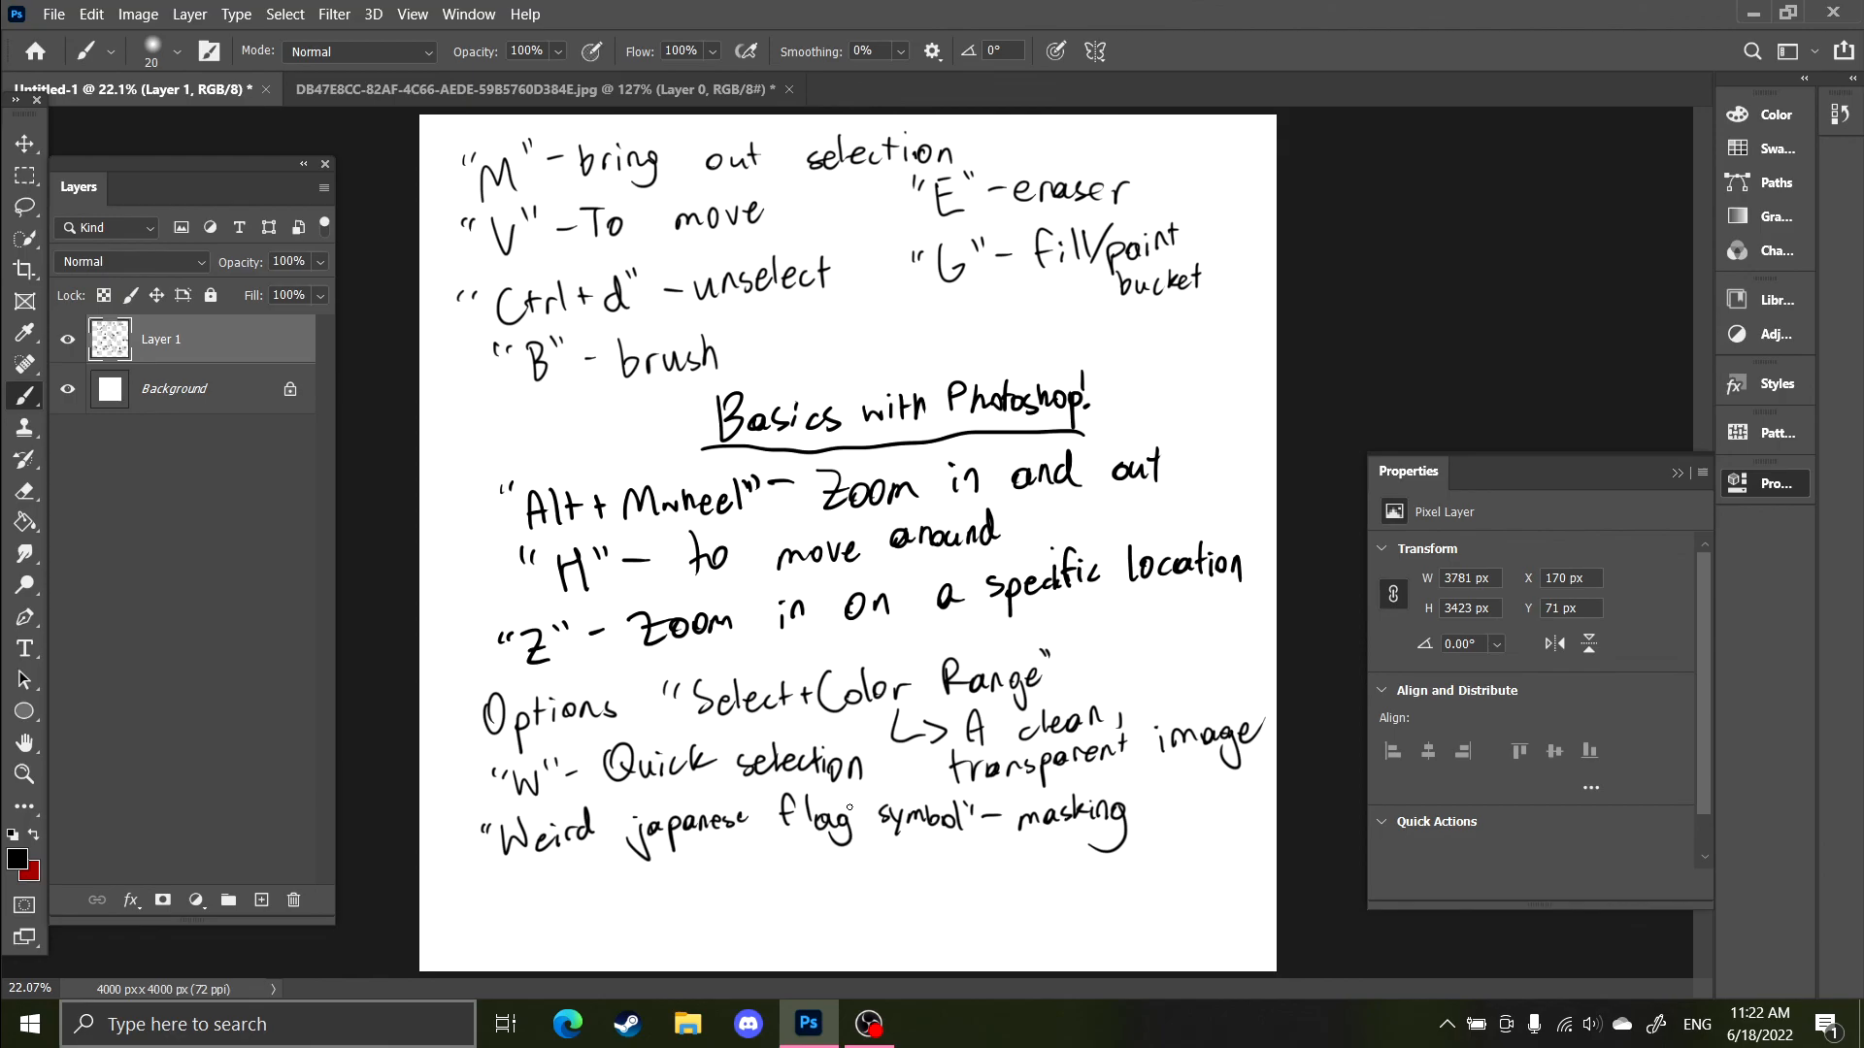
pyautogui.scroll(3, 900, 475)
pyautogui.scroll(-4, 850, 807)
pyautogui.scroll(2, 850, 807)
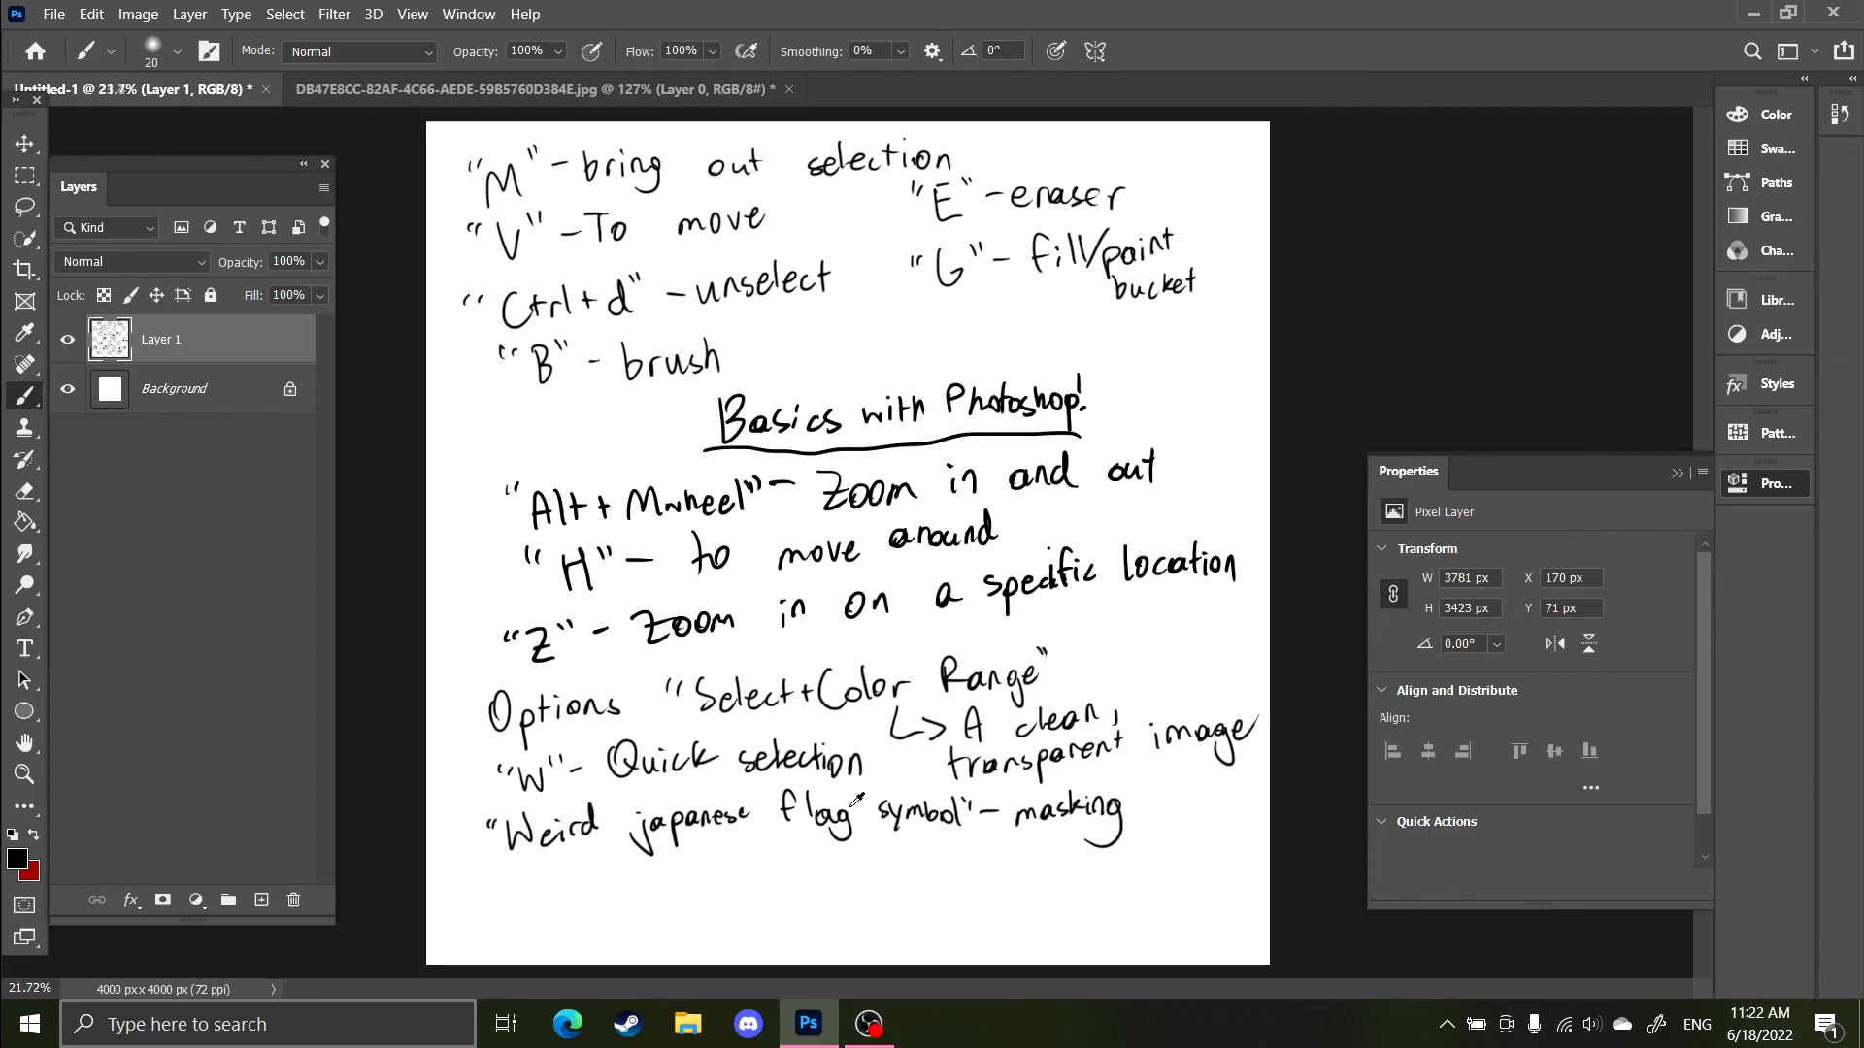